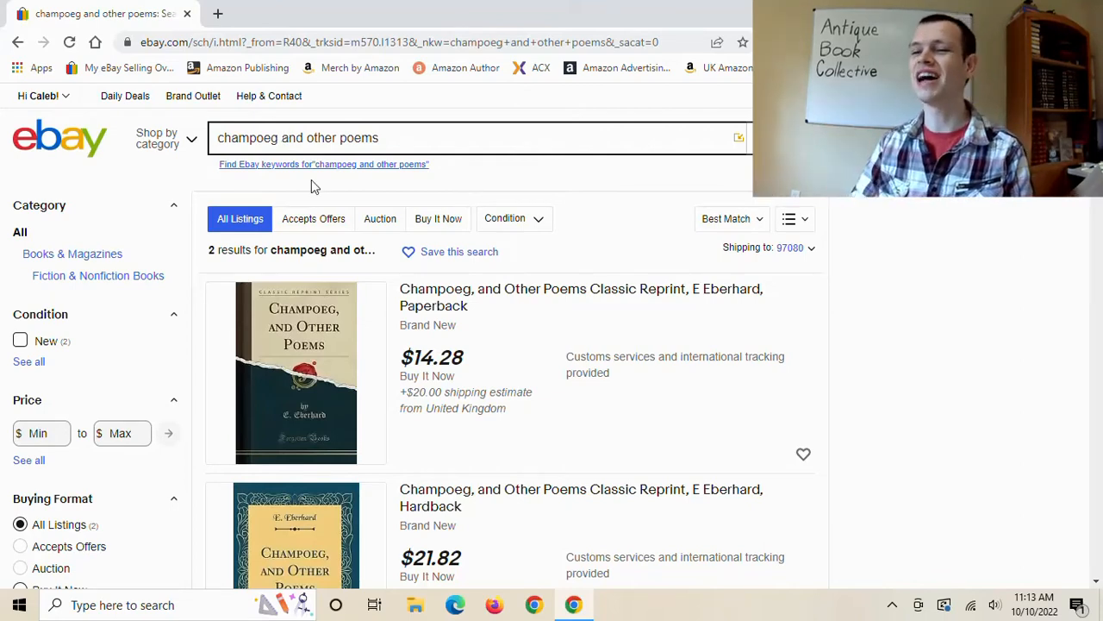
# Examine the formats, prices and shipping costs of the competing Champoeg and Other Poems listings.
pyautogui.scroll(-1, 249, 273)
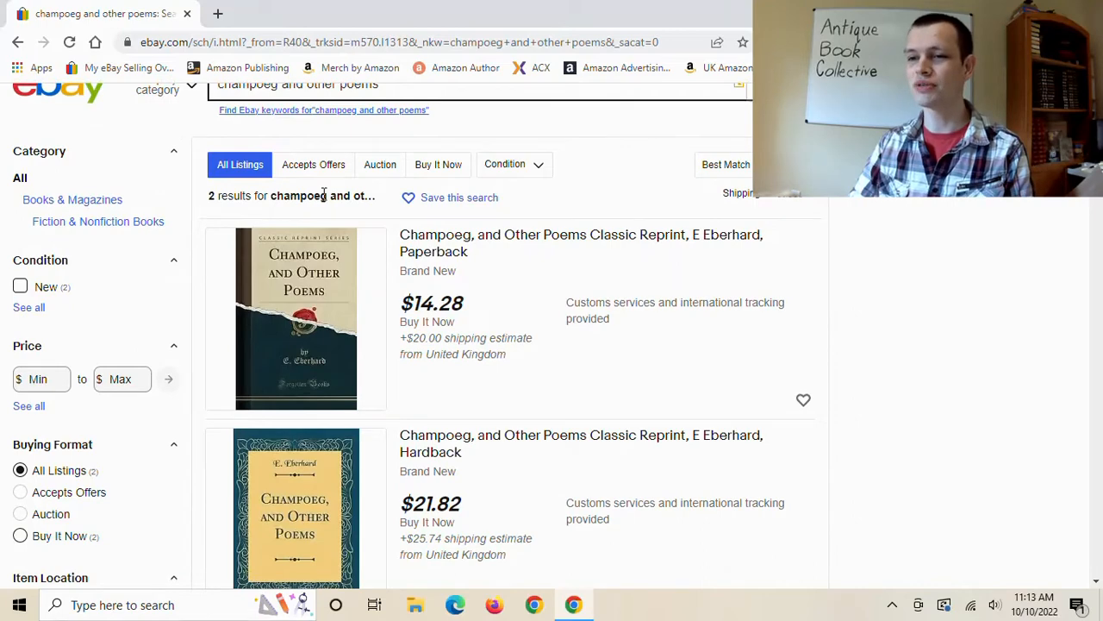
pyautogui.scroll(-2, 453, 276)
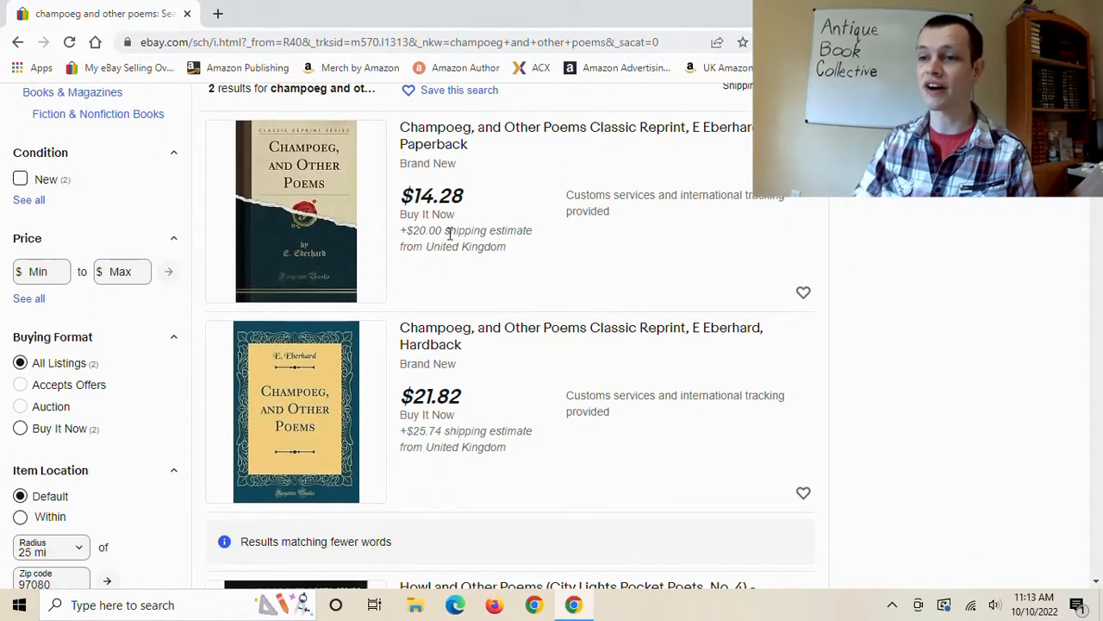
pyautogui.moveTo(431, 250); pyautogui.dragTo(512, 249)
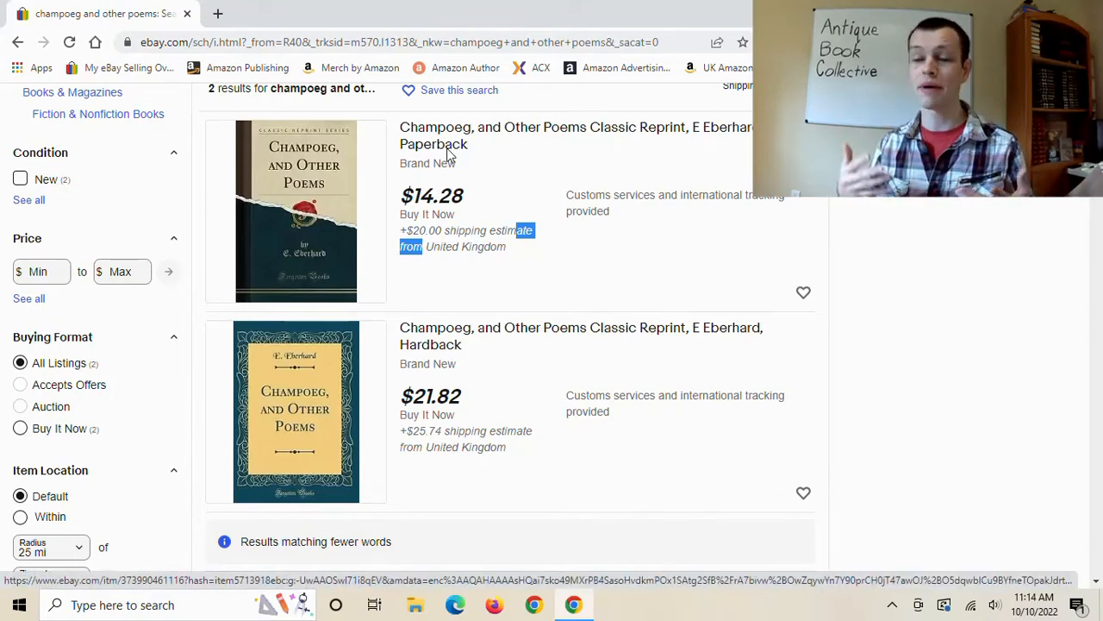
pyautogui.scroll(1, 498, 235)
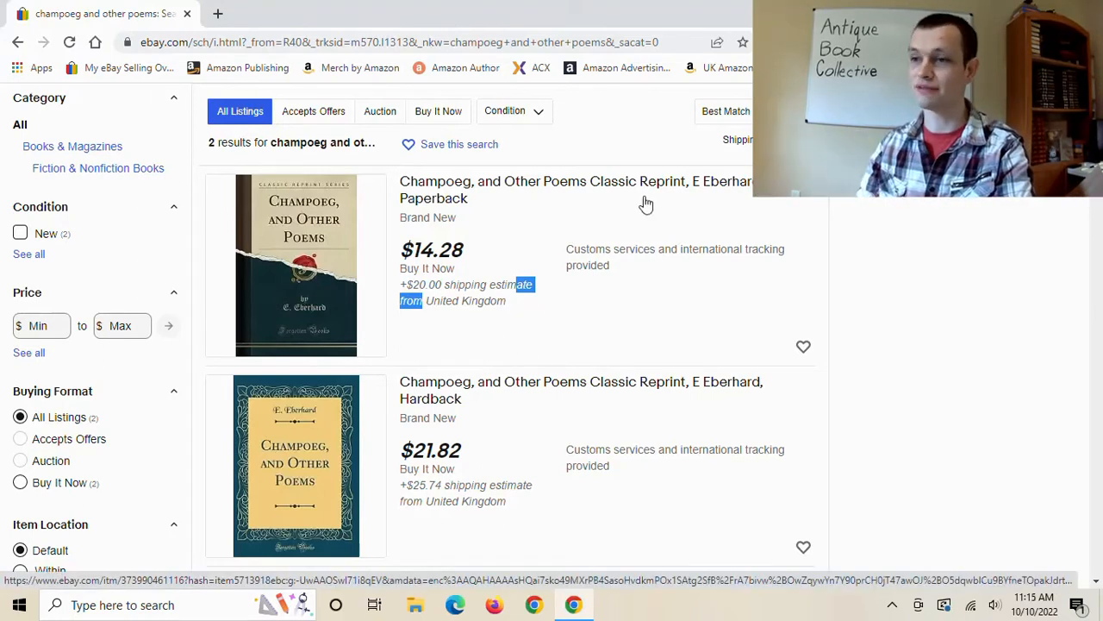
pyautogui.scroll(2, 656, 209)
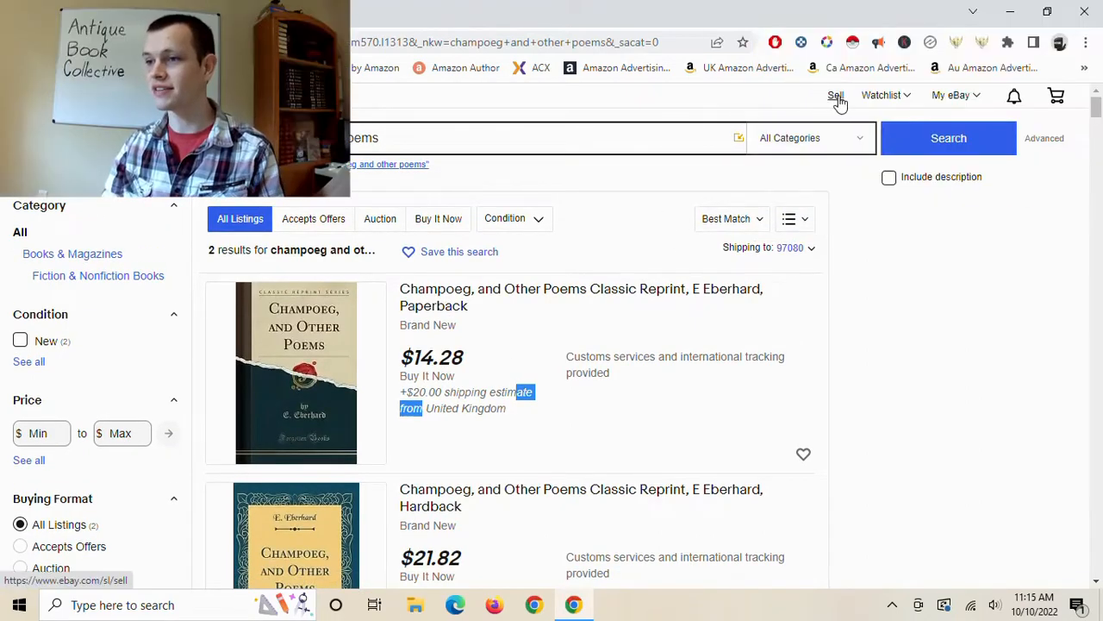
# Go to the seller's active listings and start creating a single listing.
pyautogui.click(835, 98)
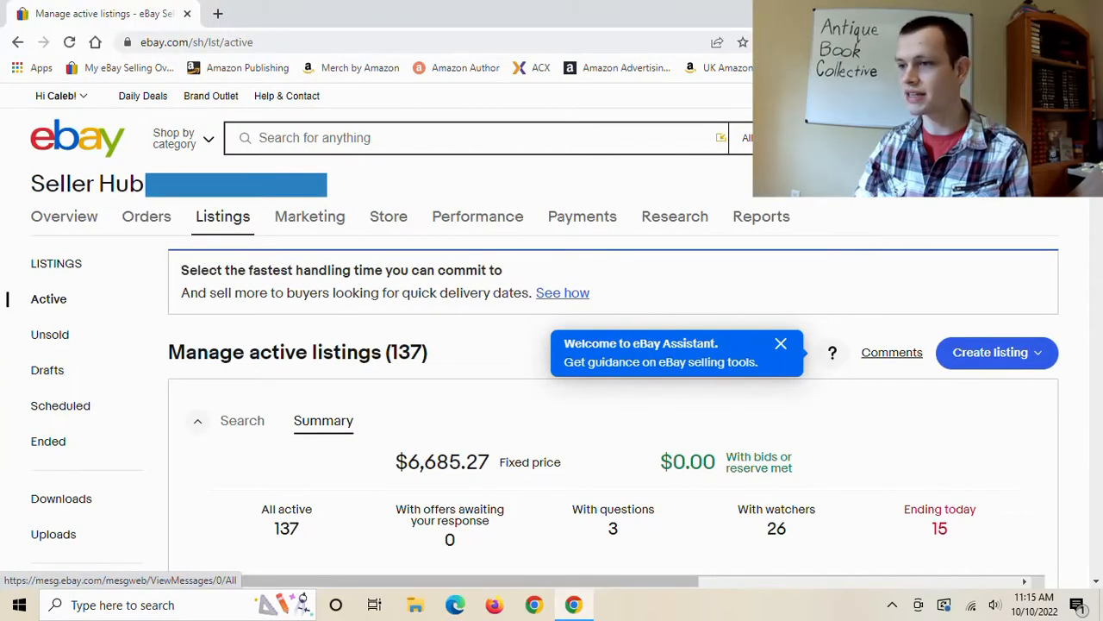
pyautogui.click(1004, 353)
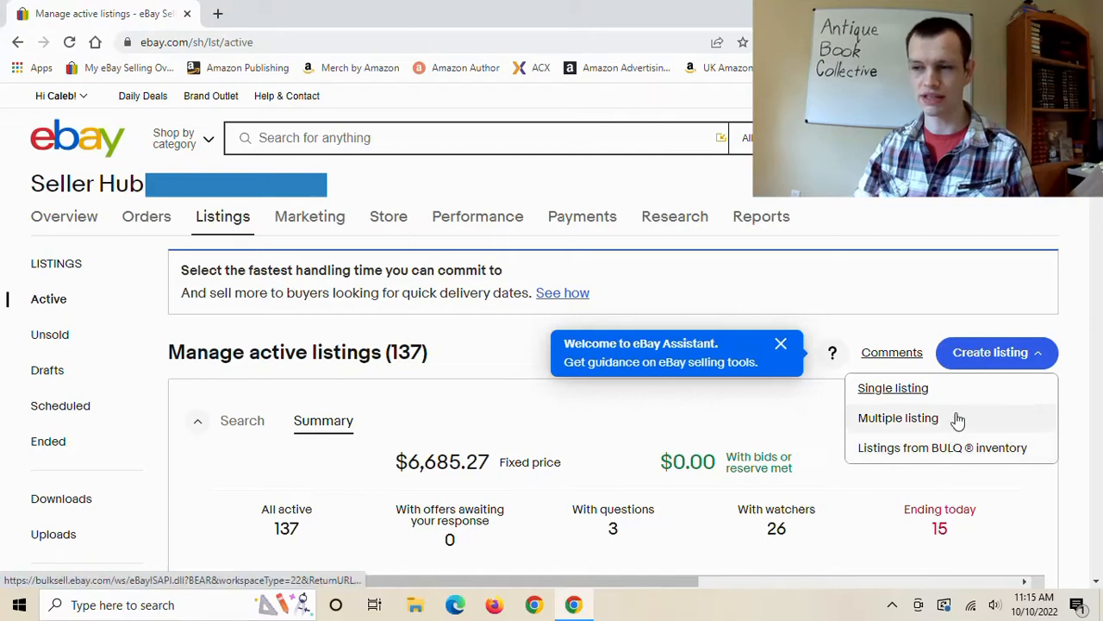
pyautogui.click(911, 392)
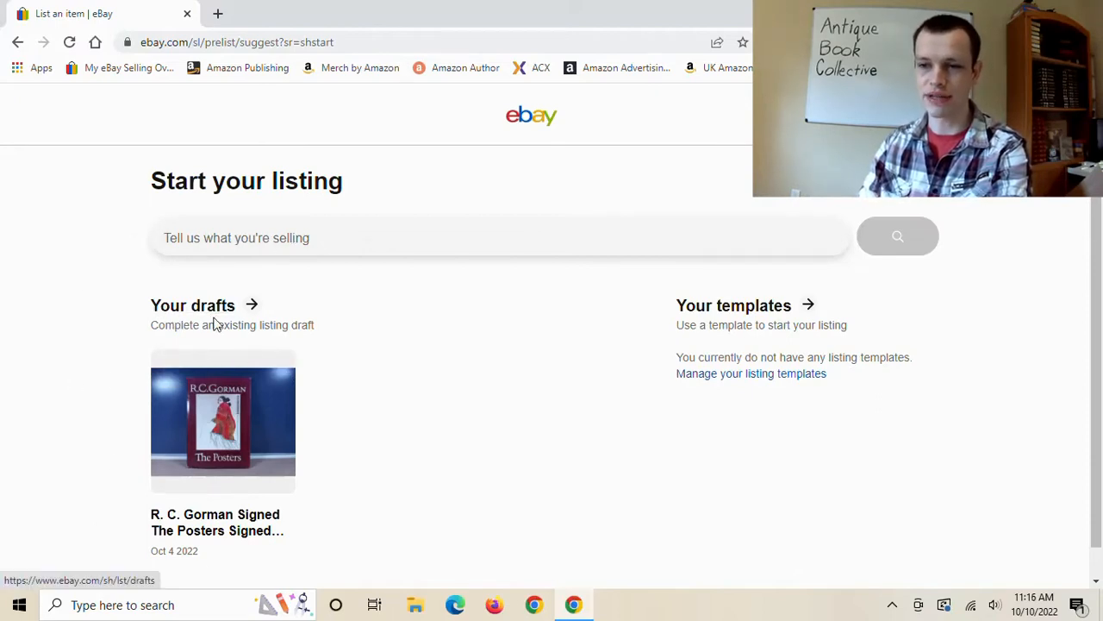
# Enter the book title "Champoeg and Other Poems" as the item being sold.
pyautogui.moveTo(266, 512)
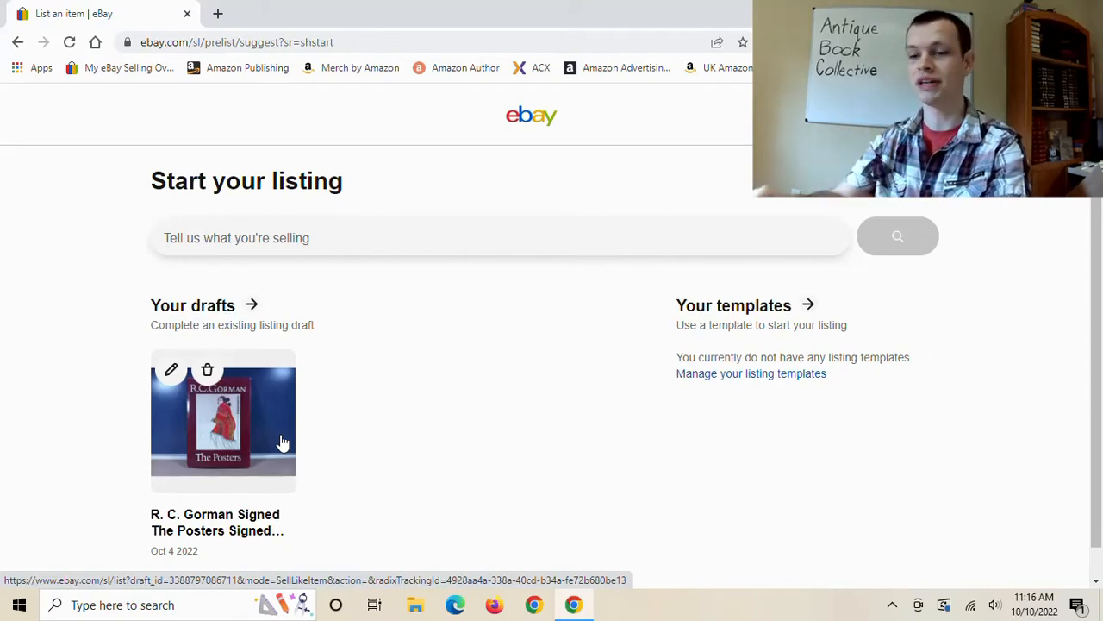
pyautogui.write('Cha')
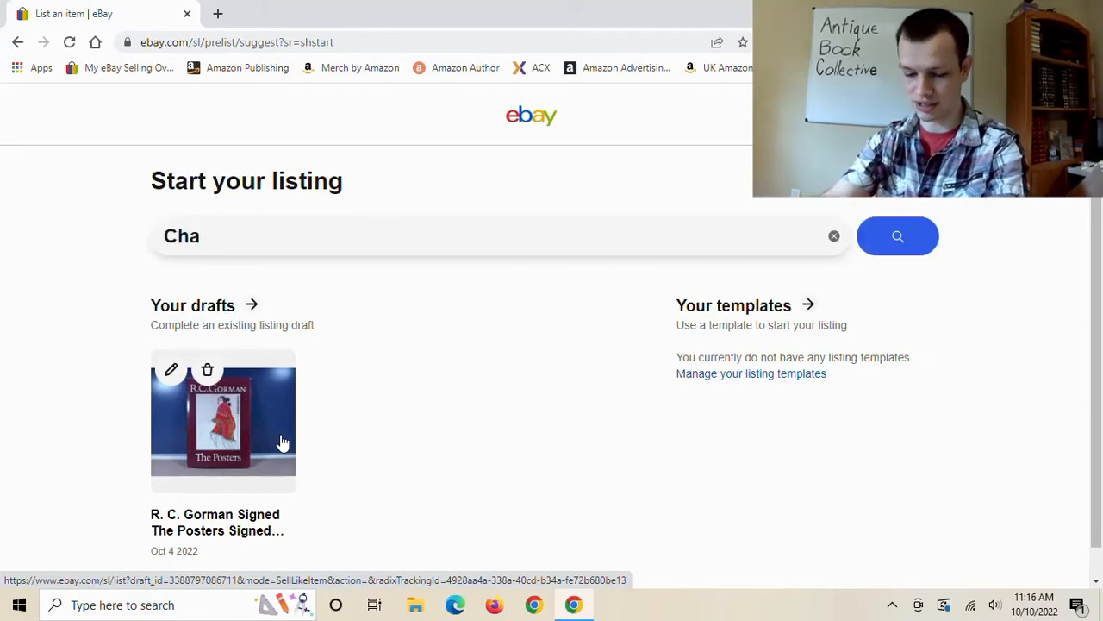
pyautogui.write('mpoeg ')
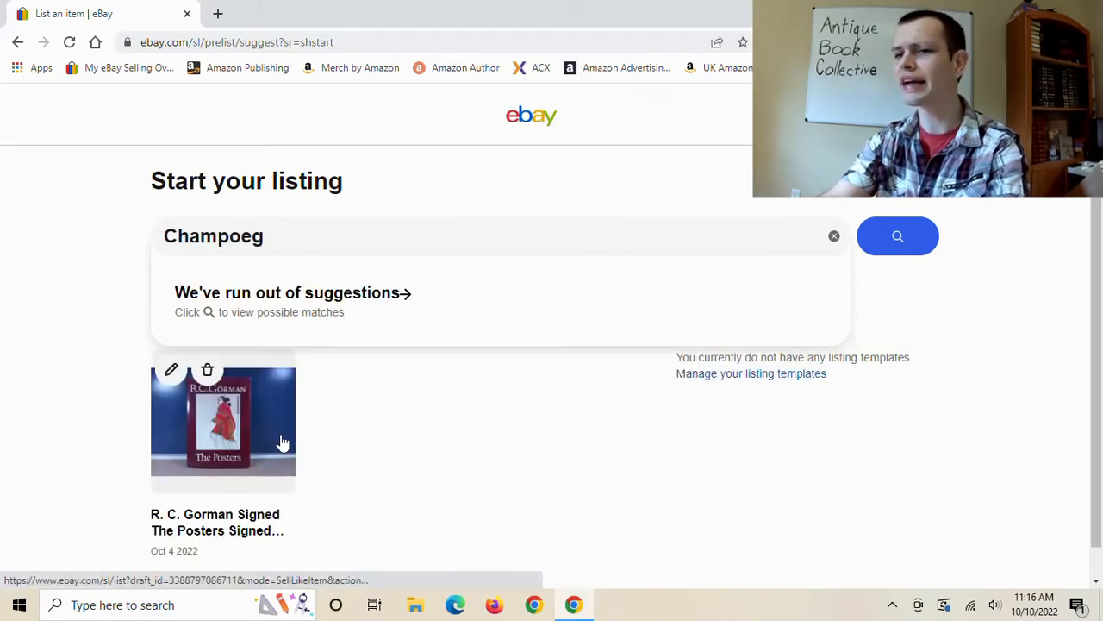
pyautogui.write('and ')
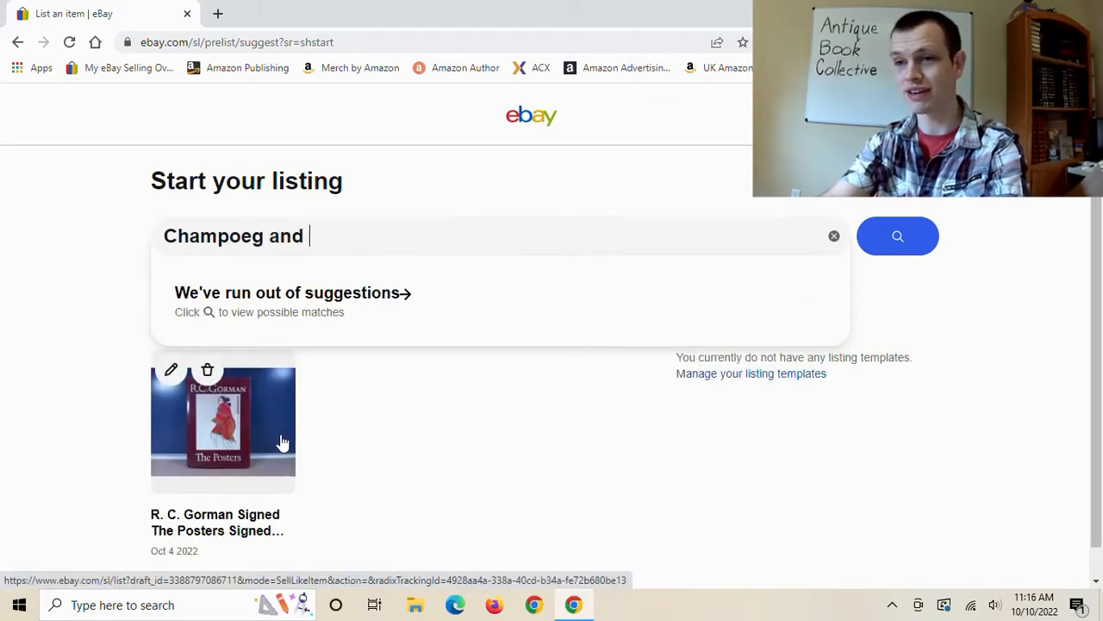
pyautogui.write('Other Poe')
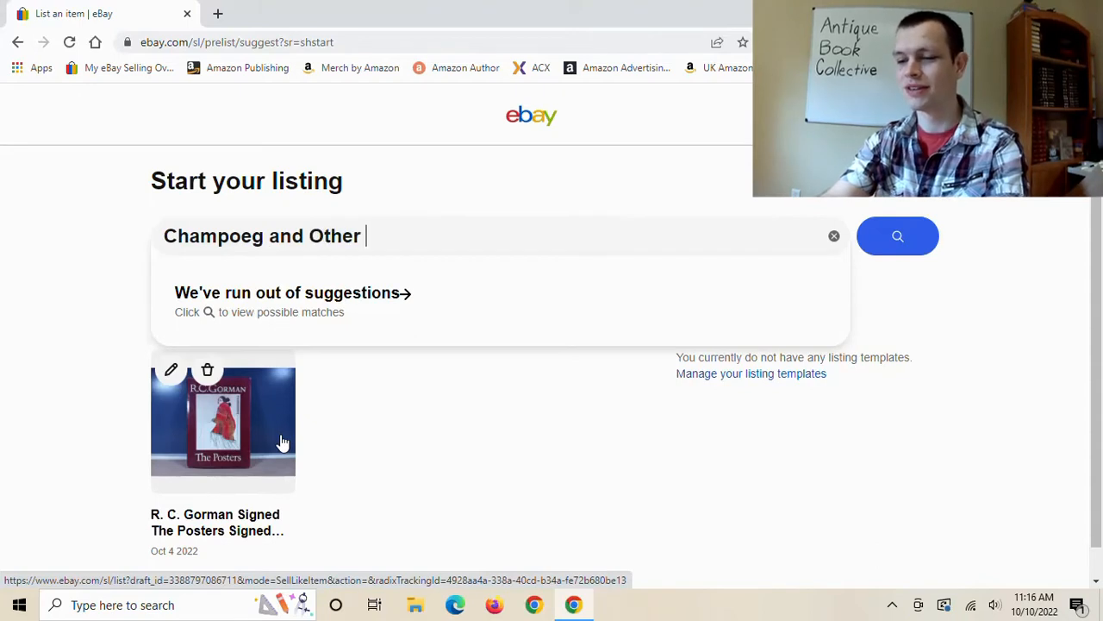
pyautogui.write('ms')
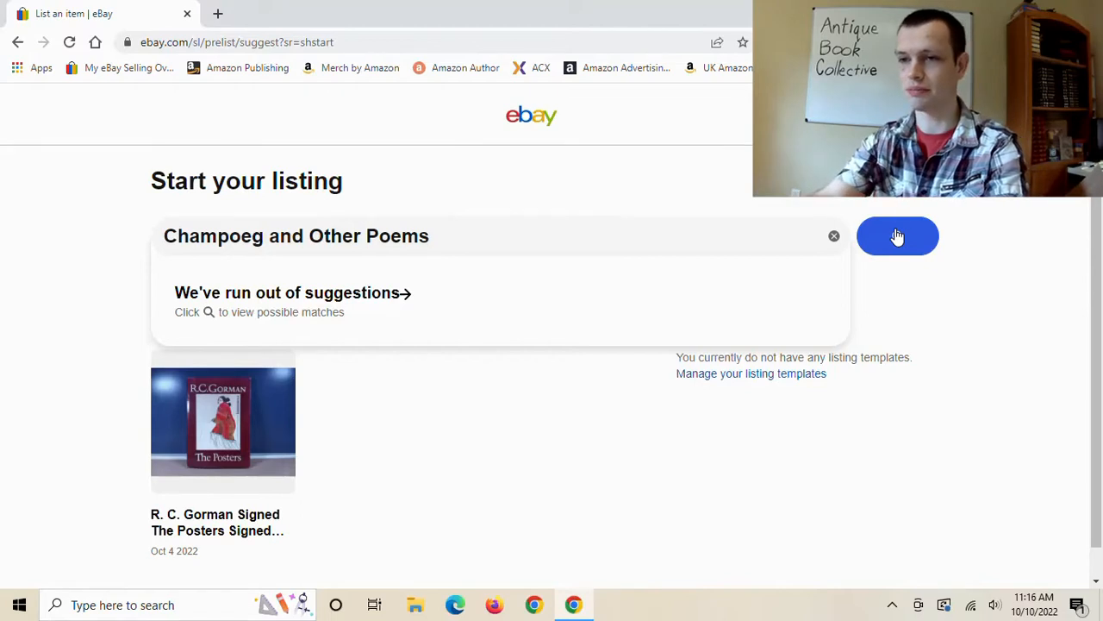
# Extend the item description with "E. E. Eberhard Hardcover 1904" and search for a matching product.
pyautogui.write('E. ')
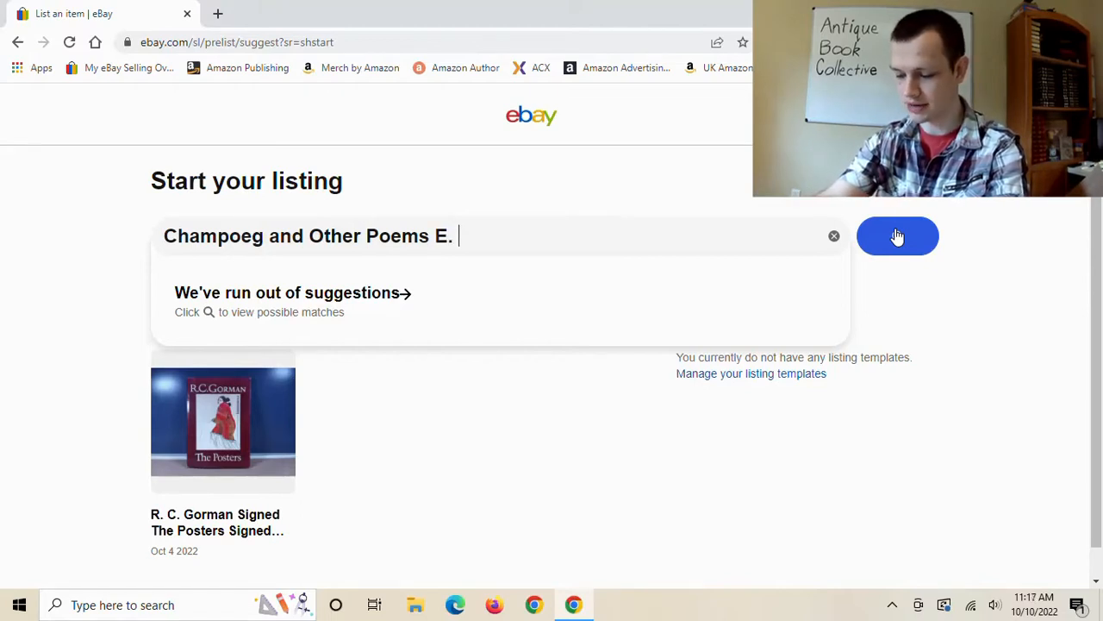
pyautogui.write('E> Eber')
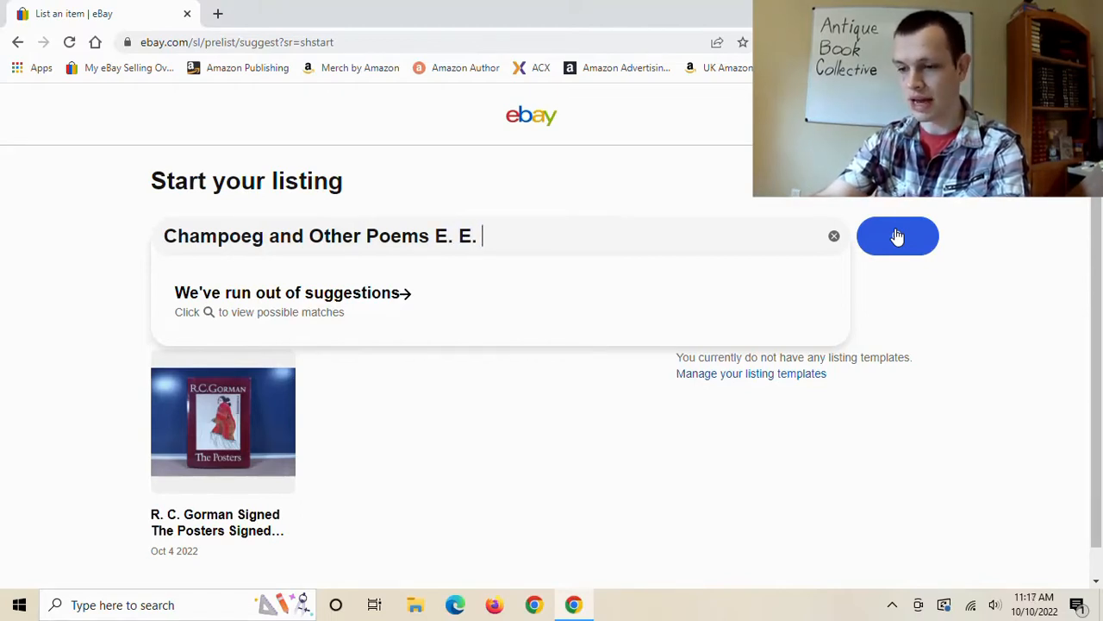
pyautogui.write('had')
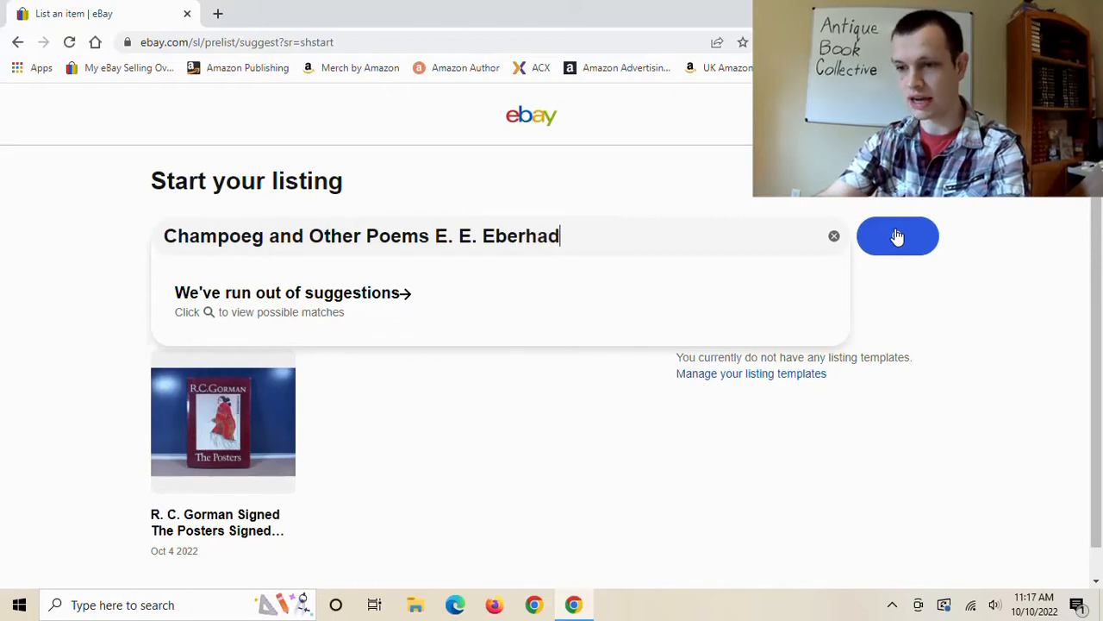
pyautogui.press('BackSpace')
pyautogui.write('rd')
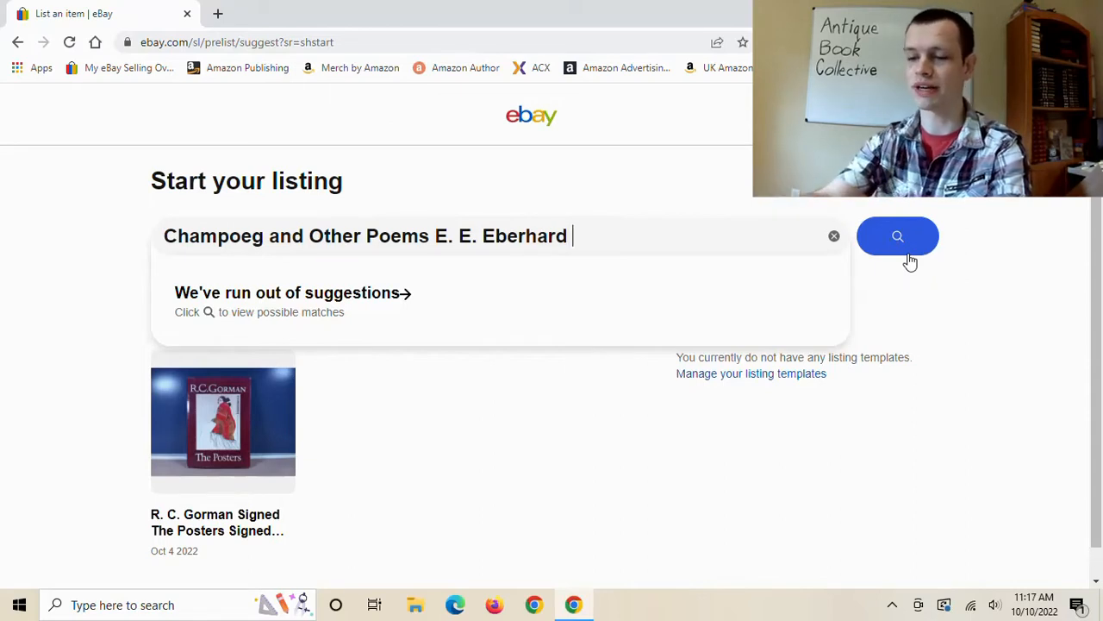
pyautogui.write('Hard')
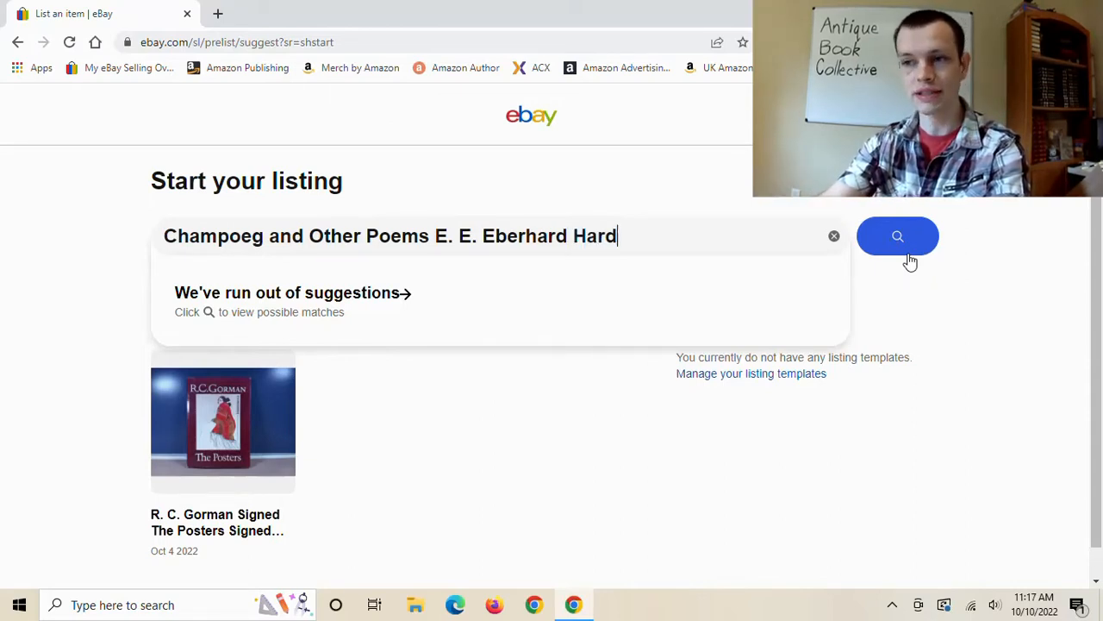
pyautogui.write('cover')
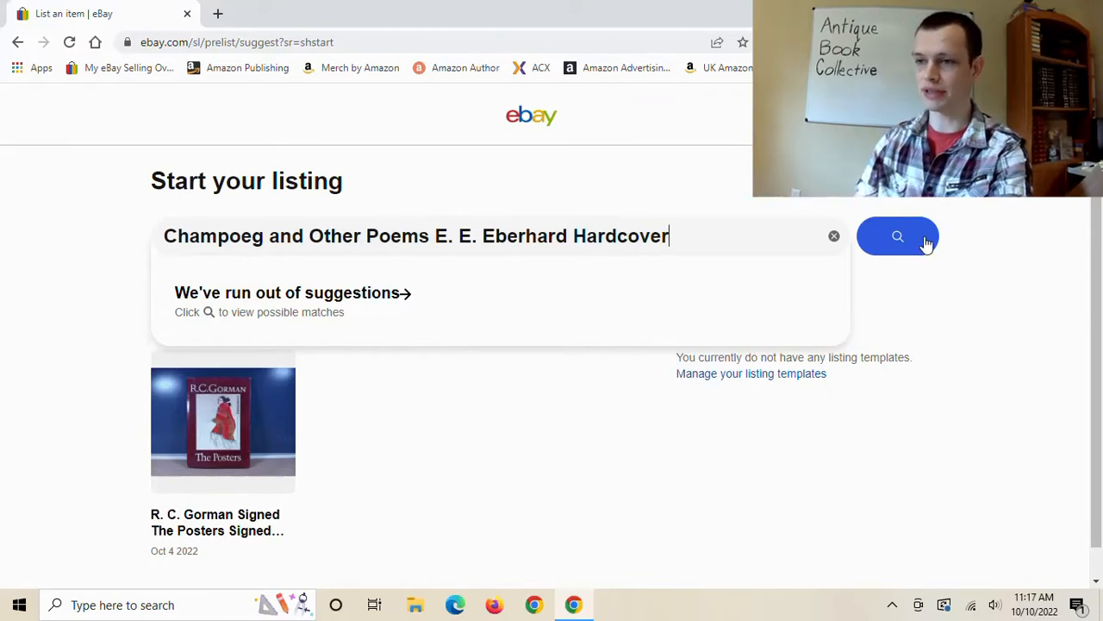
pyautogui.write(' 1904')
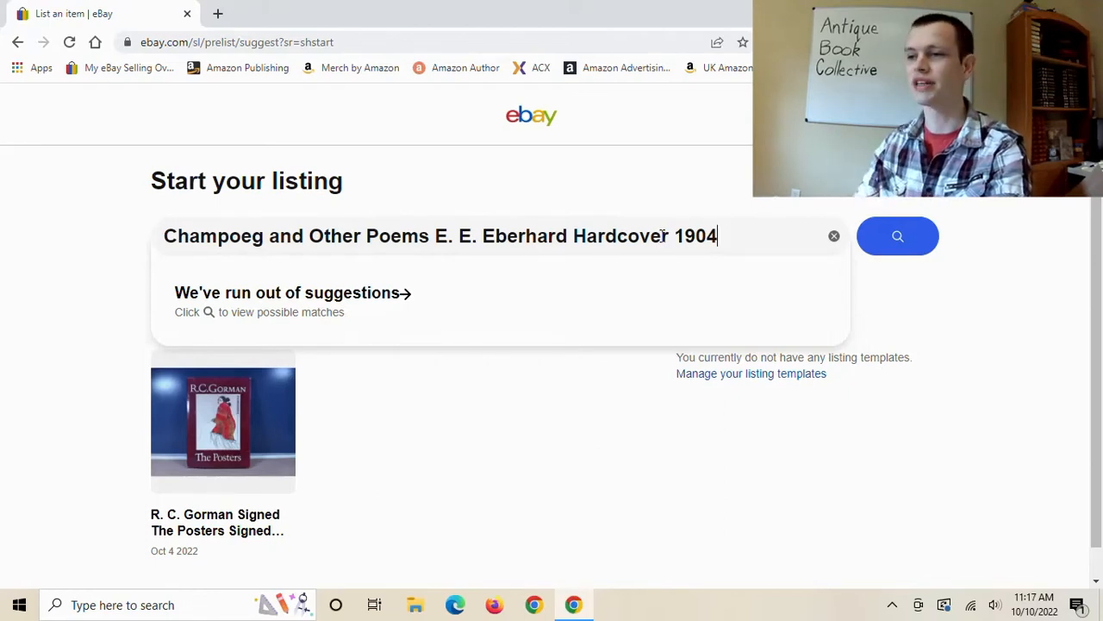
pyautogui.click(899, 243)
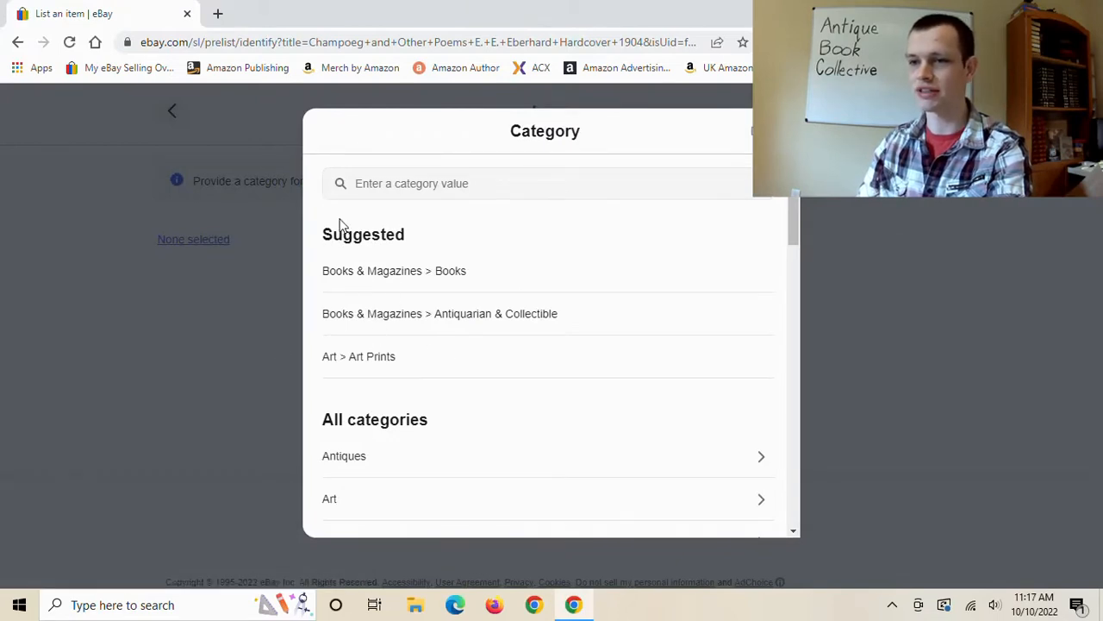
# Choose the category Books & Magazines > Antiquarian & Collectible and continue to the listing form without a match.
pyautogui.click(336, 313)
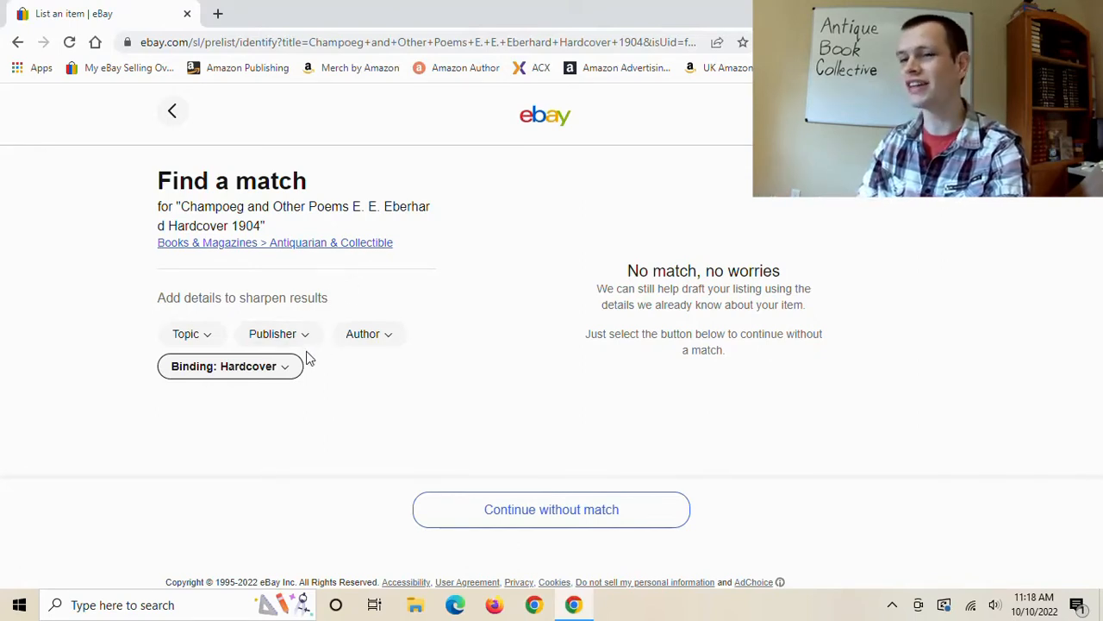
pyautogui.tripleClick(187, 182)
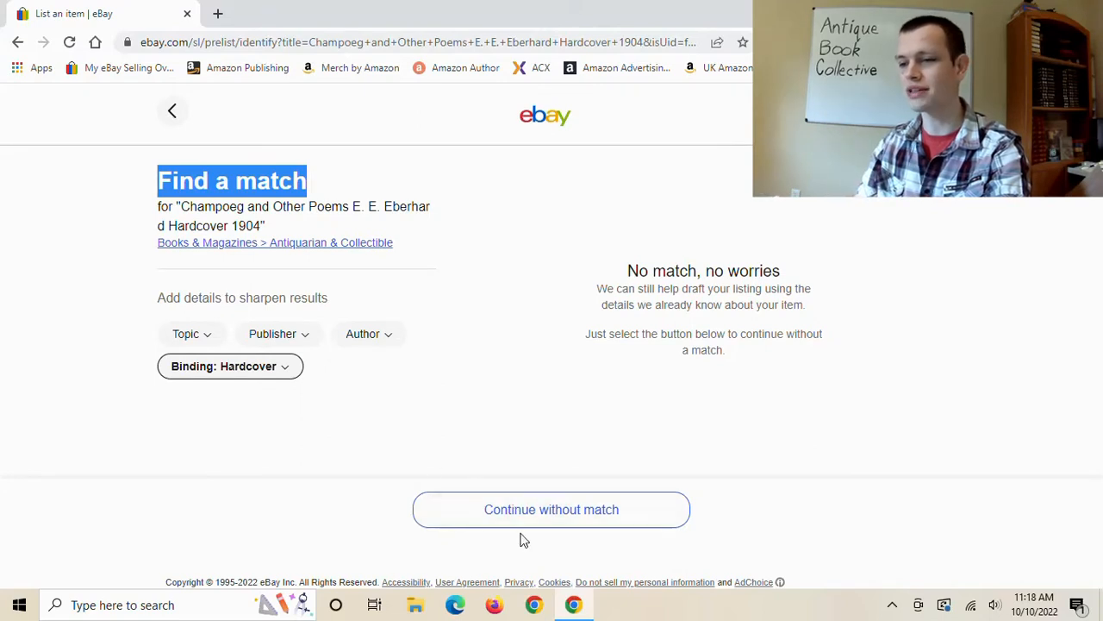
pyautogui.click(543, 508)
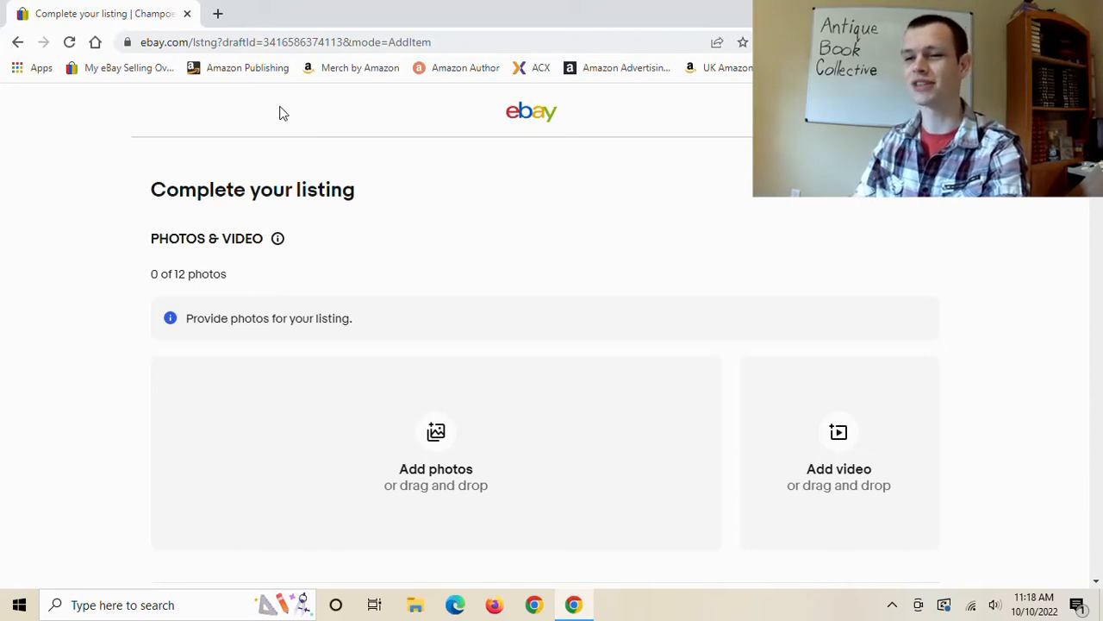
# Open Google Photos in a new browser tab.
pyautogui.click(220, 15)
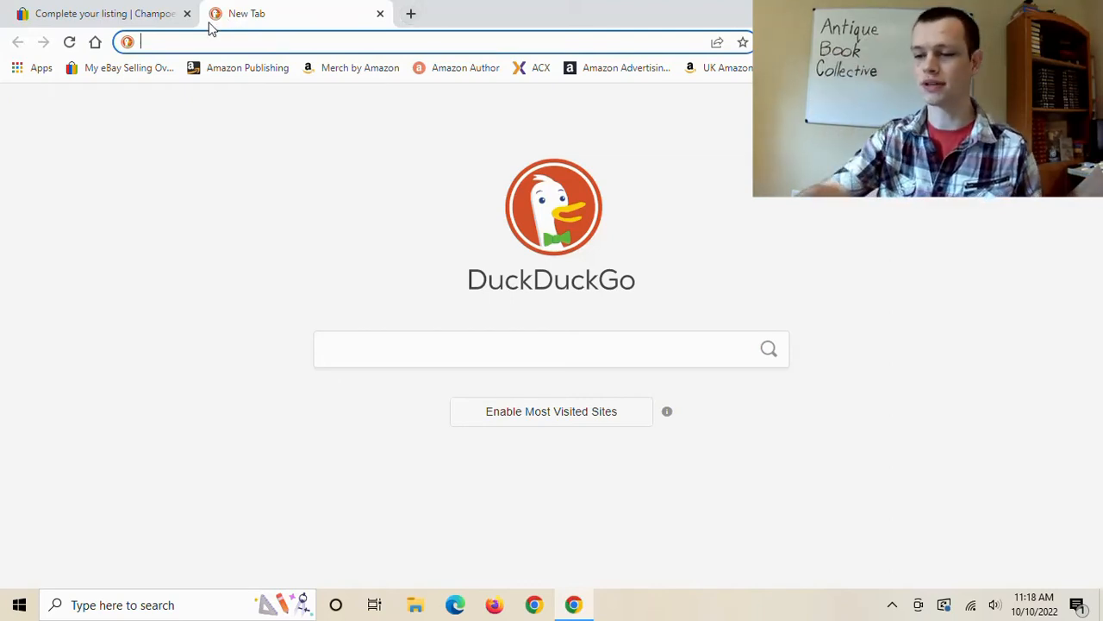
pyautogui.write('ph')
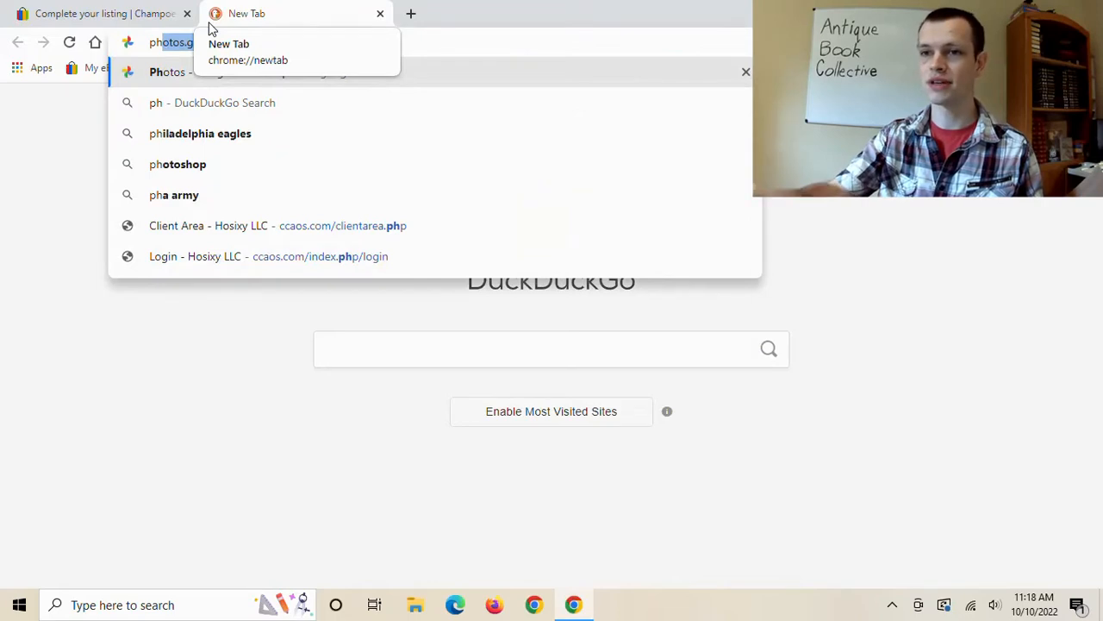
pyautogui.press('Return')
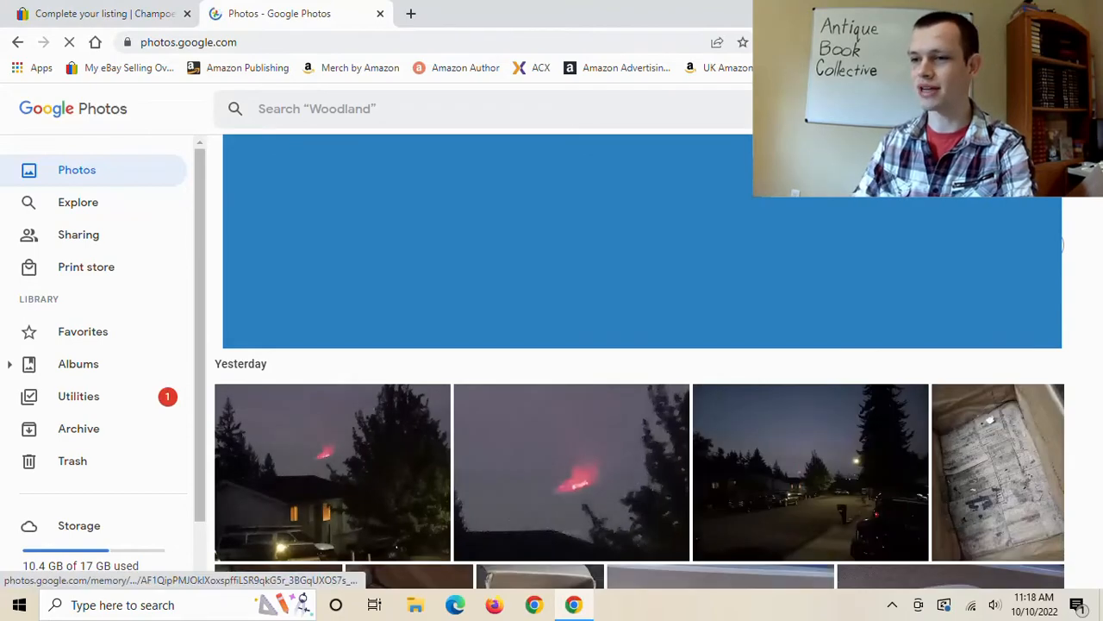
# Select all nine photos of the red Champoeg book, from the open text pages through the front cover.
pyautogui.scroll(-1, 345, 387)
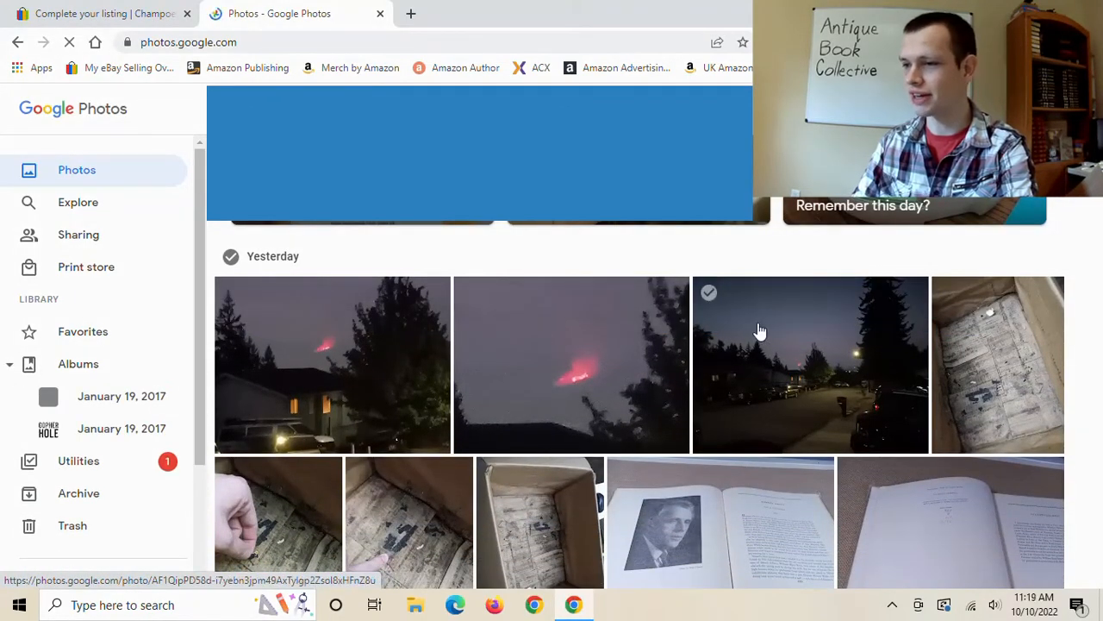
pyautogui.scroll(-1, 760, 332)
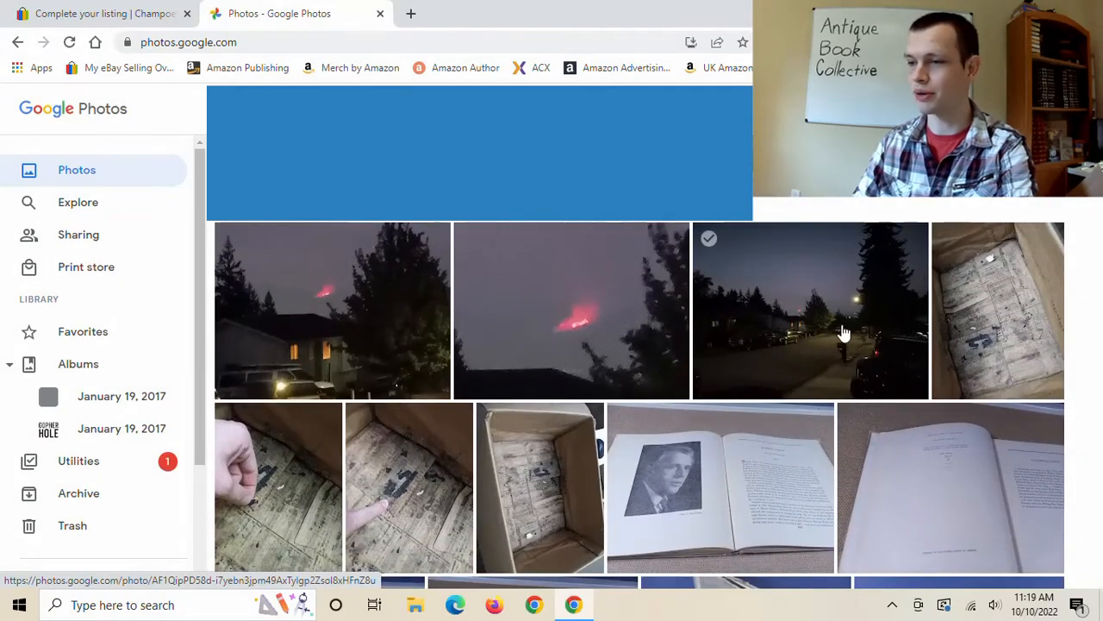
pyautogui.scroll(-1, 843, 332)
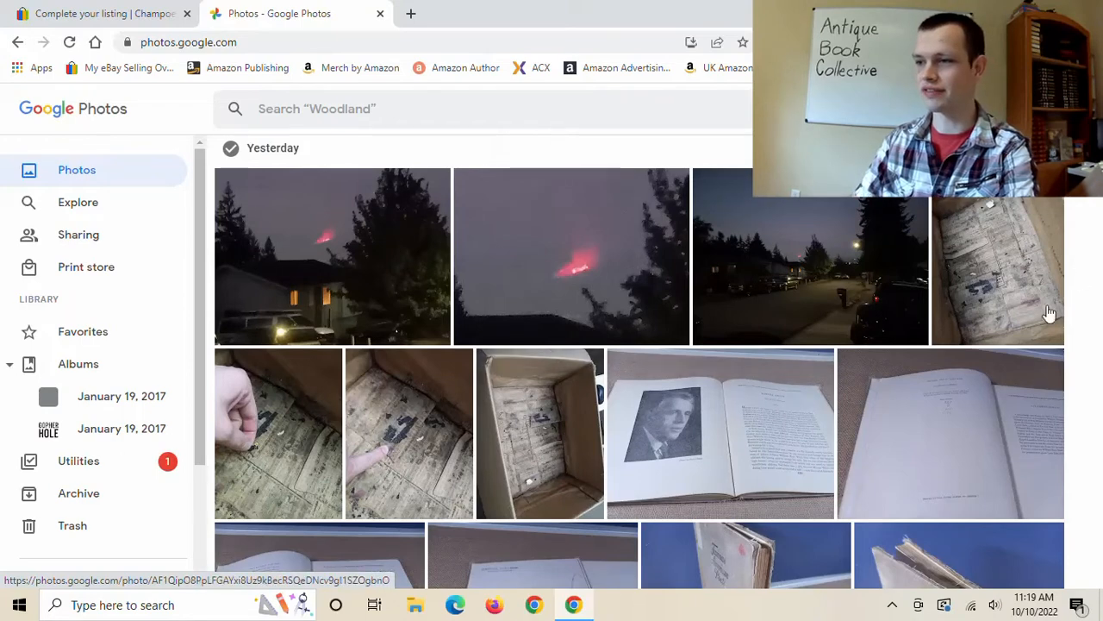
pyautogui.scroll(-1, 357, 449)
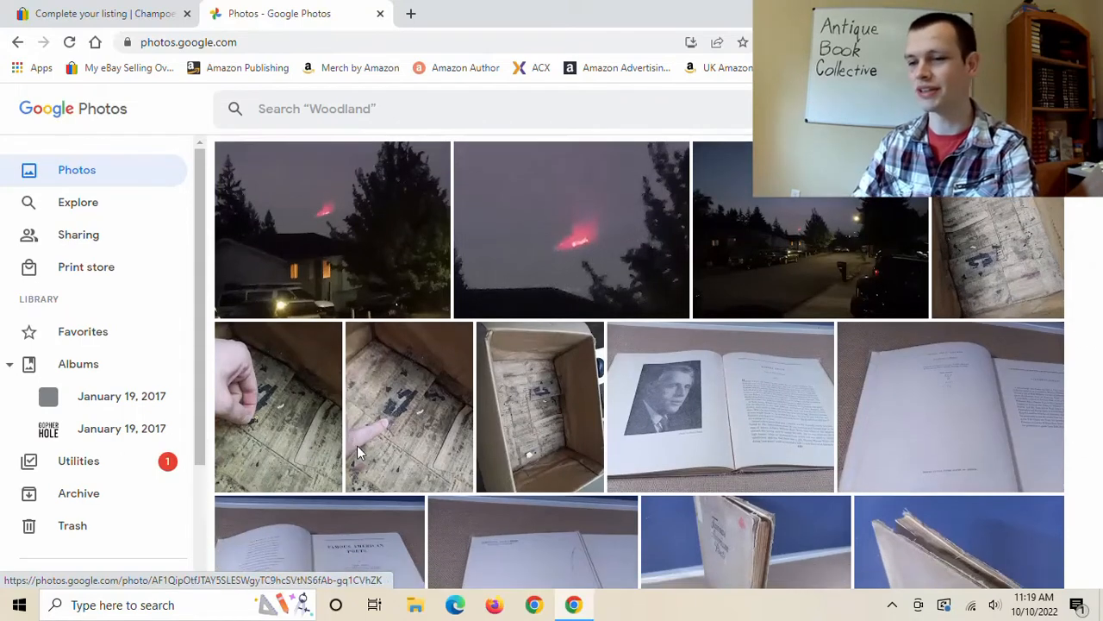
pyautogui.scroll(-1, 357, 445)
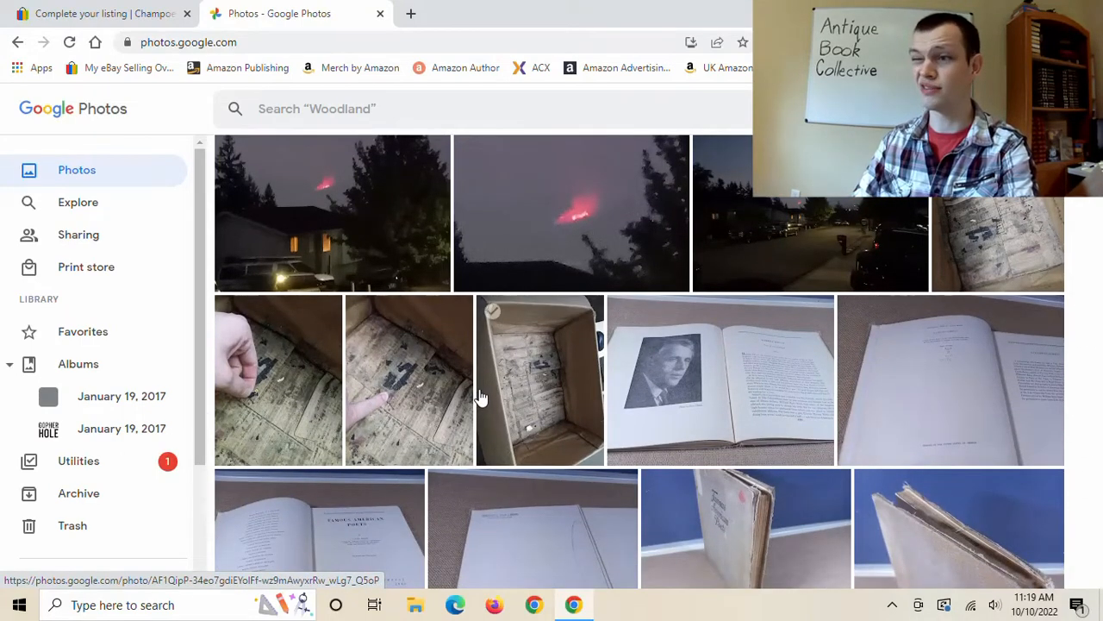
pyautogui.scroll(-4, 655, 362)
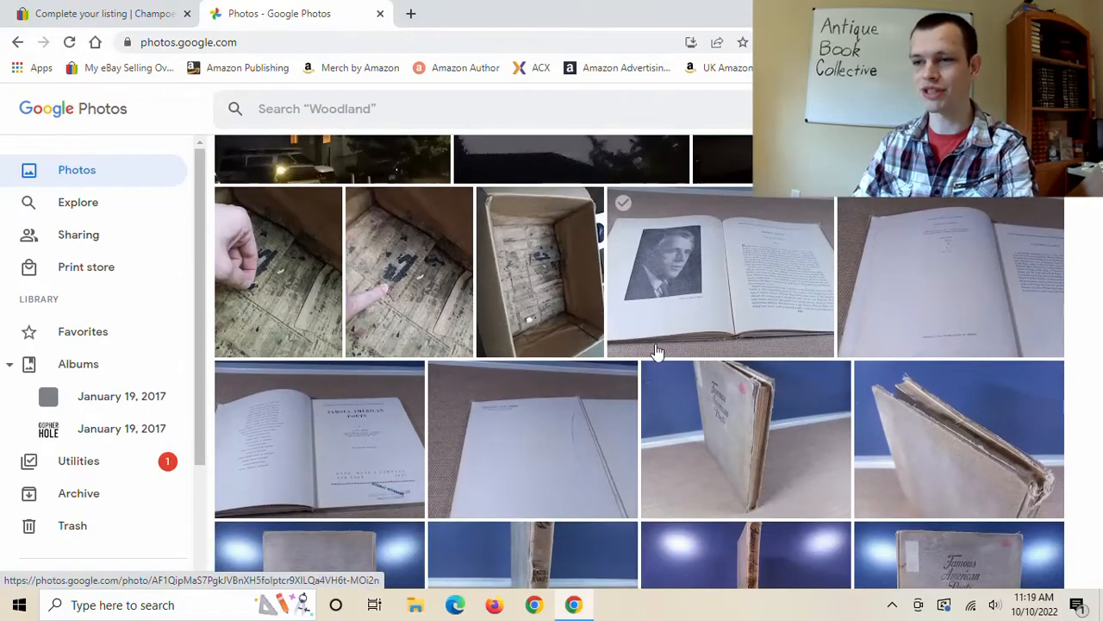
pyautogui.scroll(-10, 668, 340)
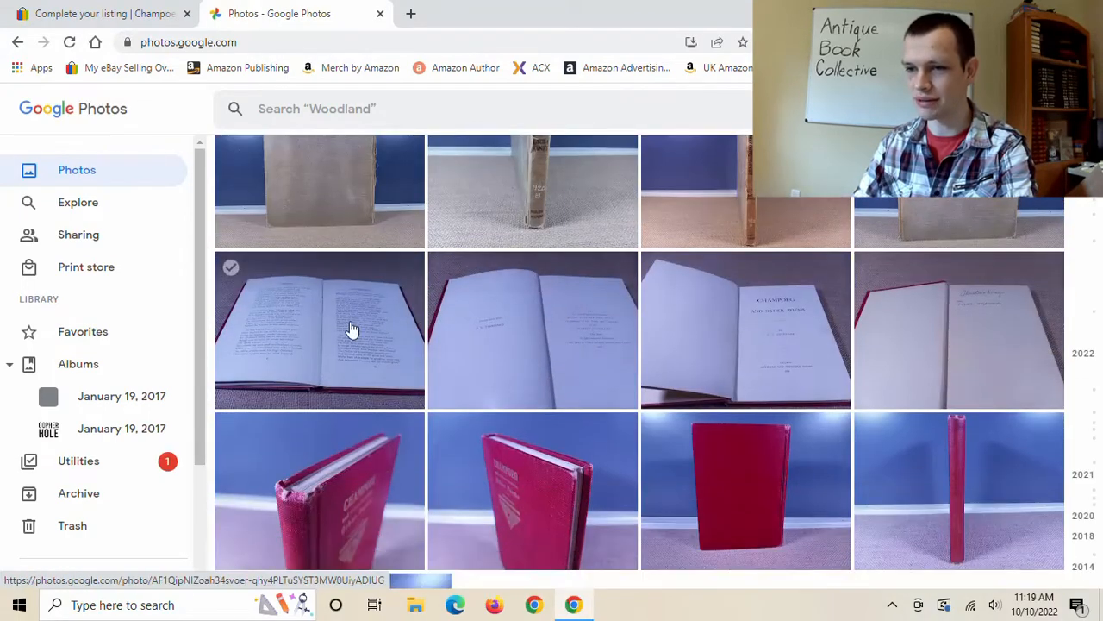
pyautogui.click(328, 312)
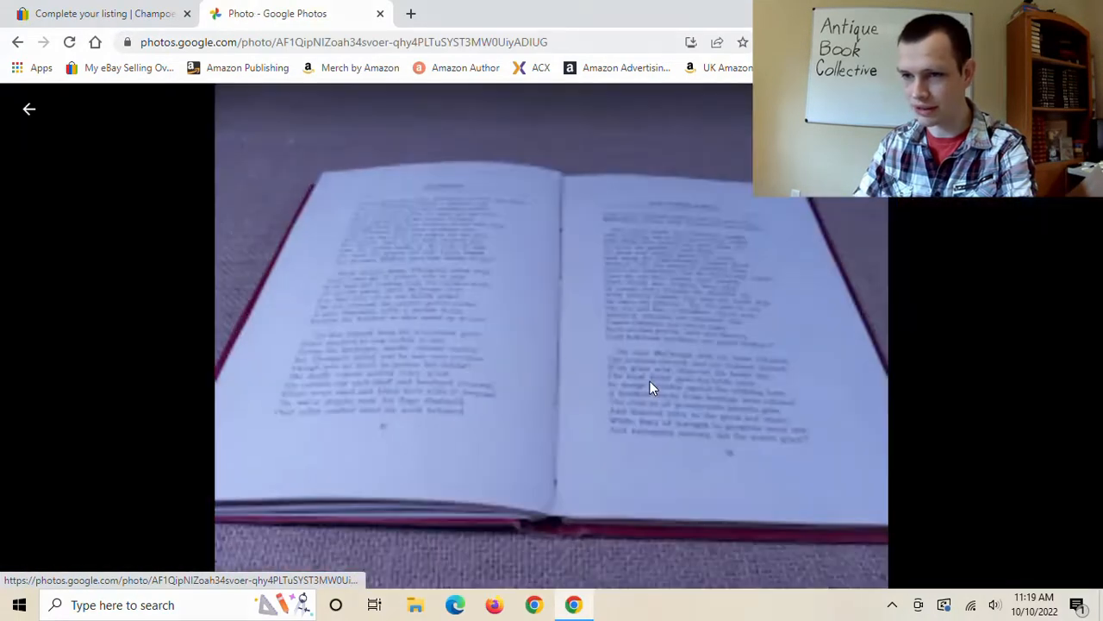
pyautogui.click(29, 110)
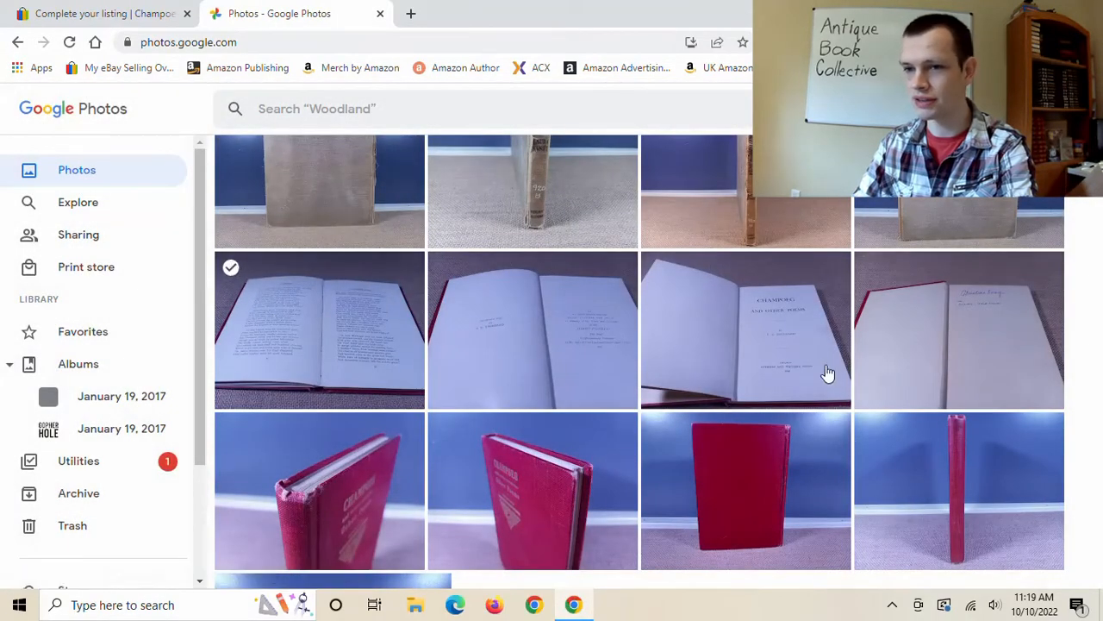
pyautogui.scroll(-2, 869, 405)
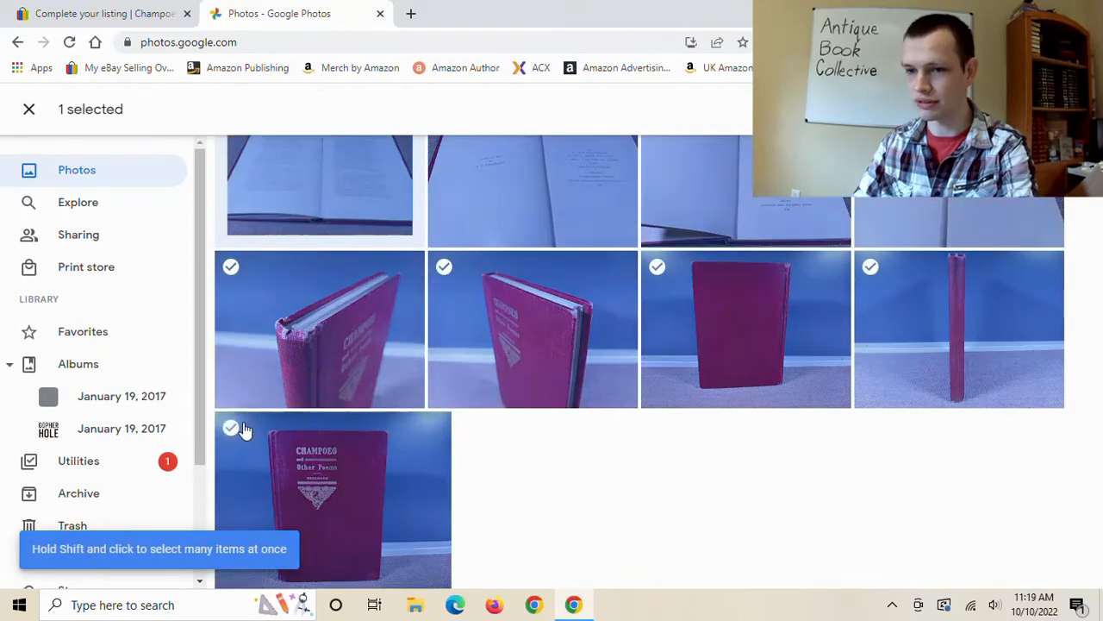
pyautogui.keyDown('shift'); pyautogui.click(231, 428); pyautogui.keyUp('shift')
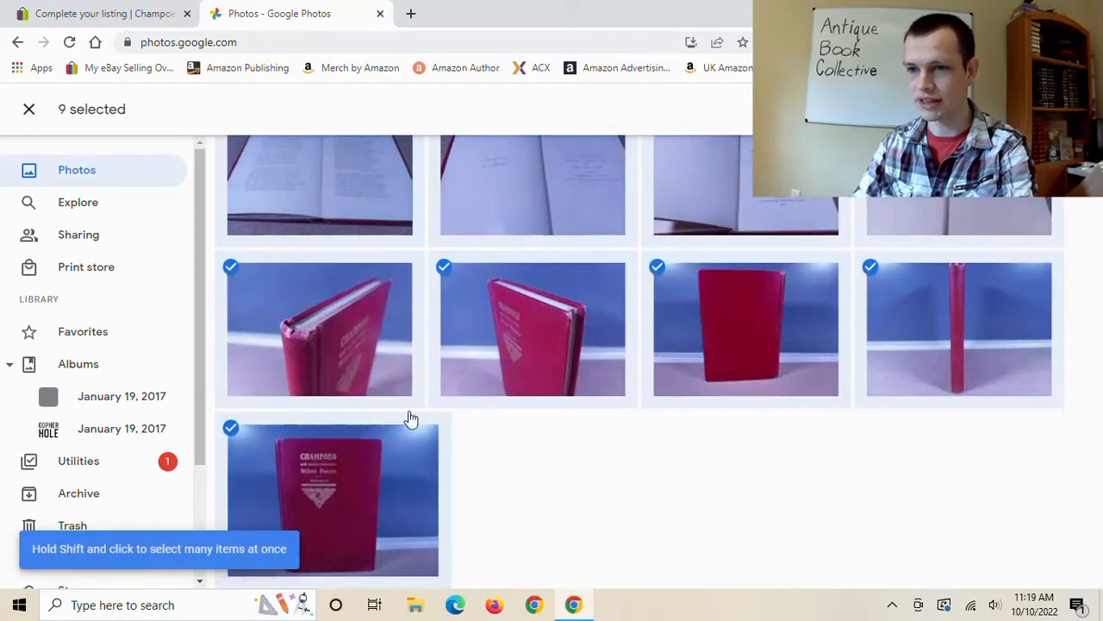
pyautogui.scroll(1, 360, 372)
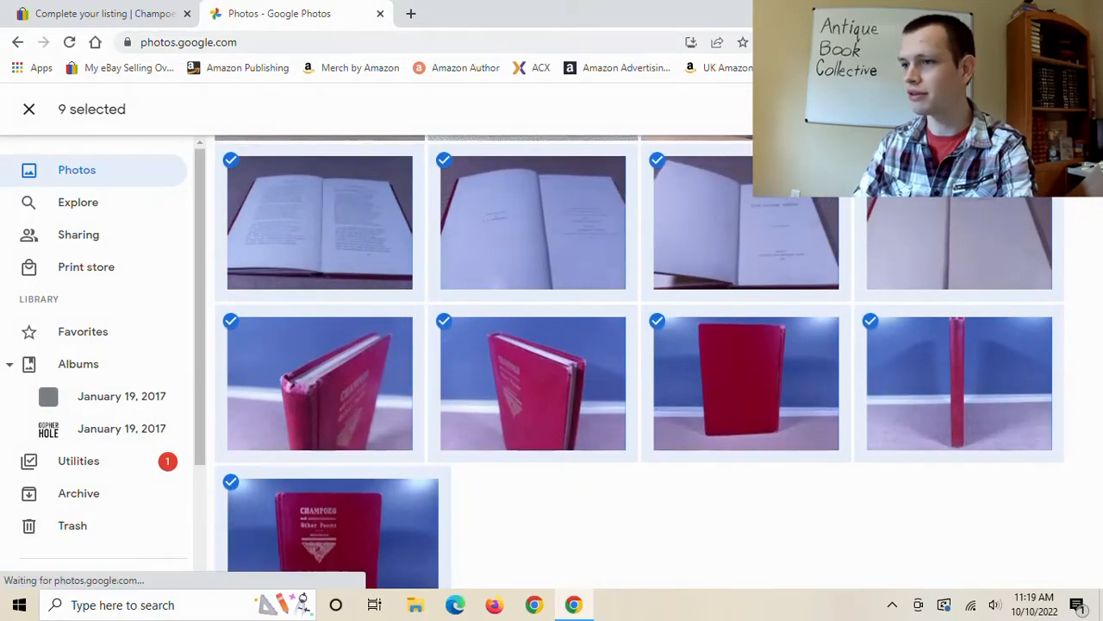
# Download the selected book photos and open the resulting archive Photos-001 (4).zip.
pyautogui.click(1073, 110)
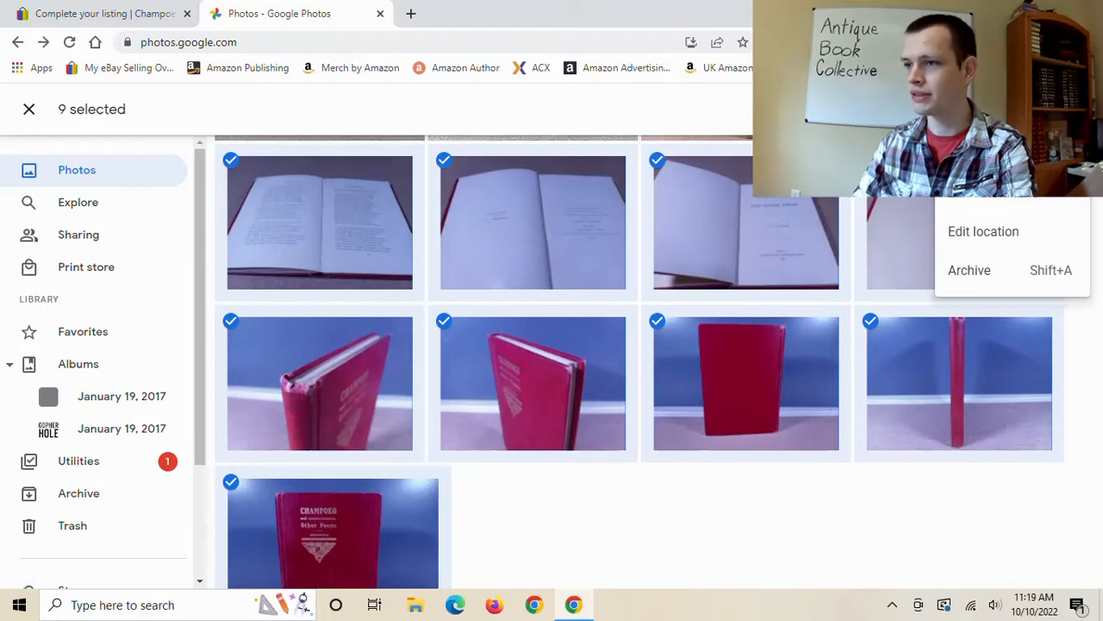
pyautogui.click(991, 153)
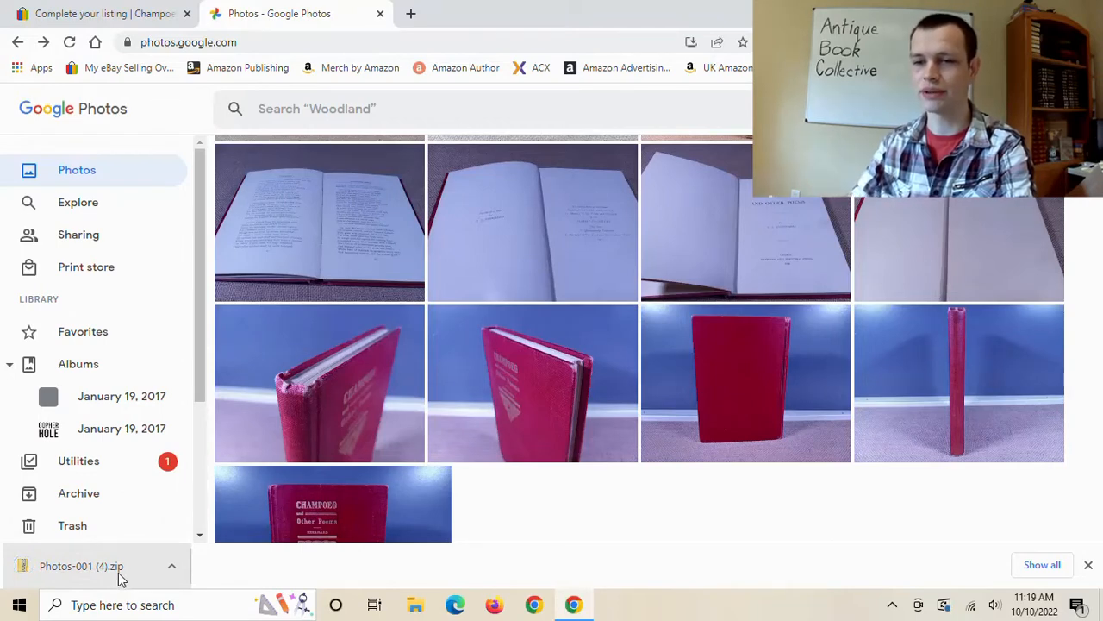
pyautogui.click(121, 571)
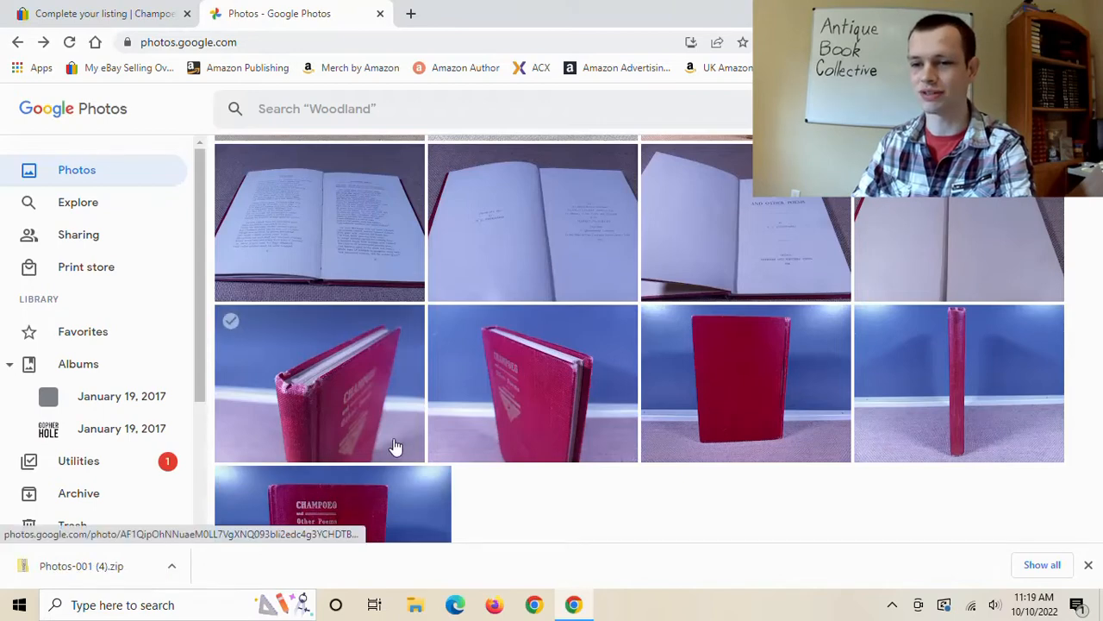
pyautogui.click(135, 573)
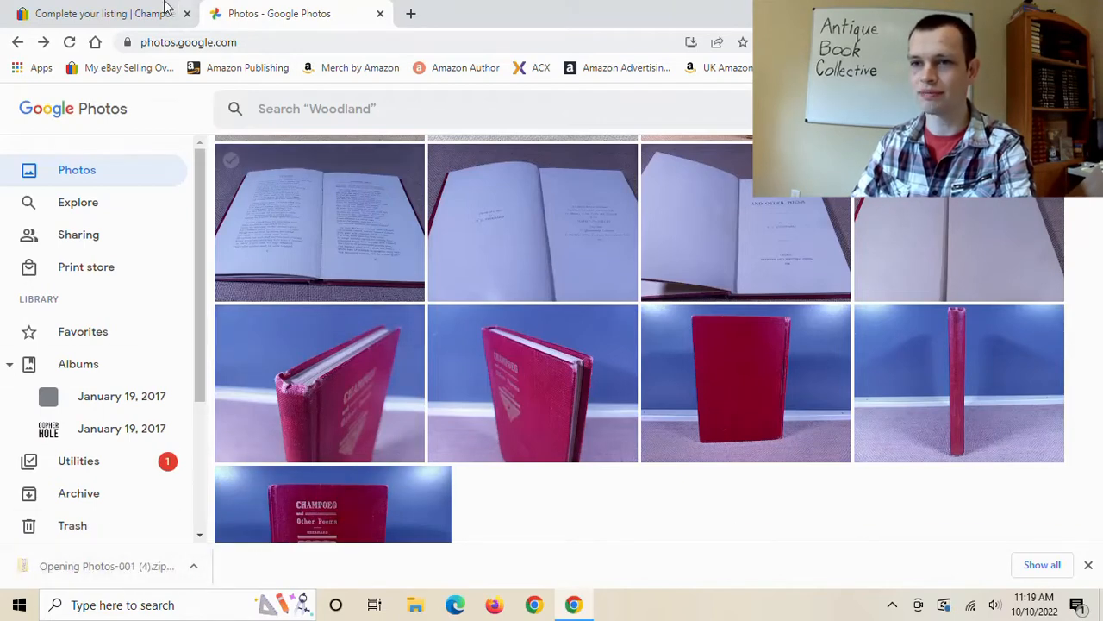
# Extract all photos from the Photos-001 (4) archive into the suggested Downloads folder.
pyautogui.click(155, 10)
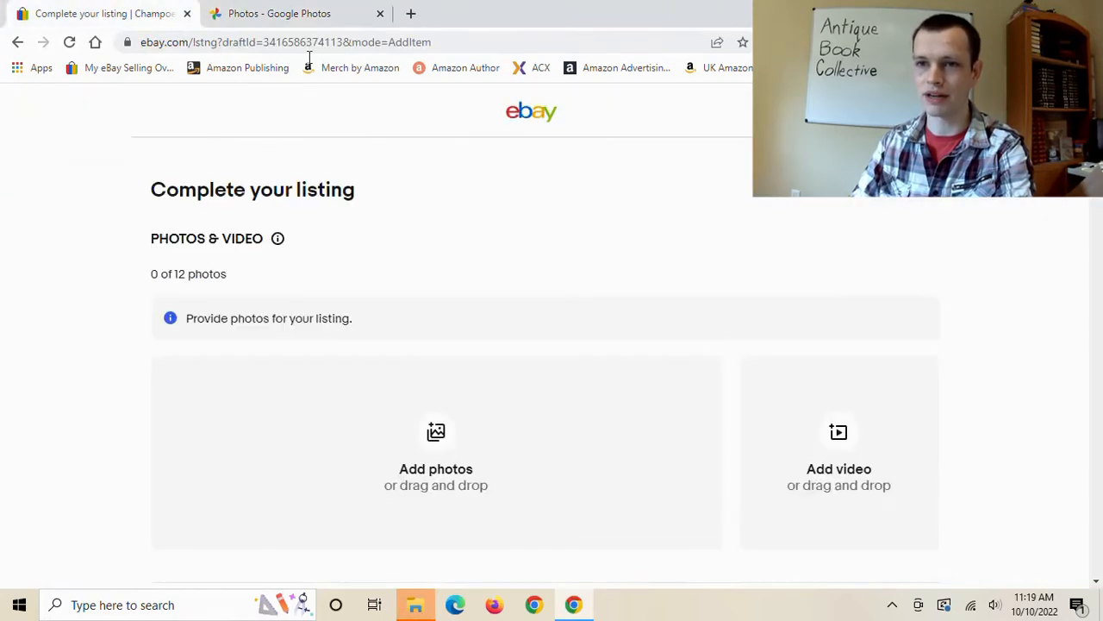
pyautogui.click(425, 610)
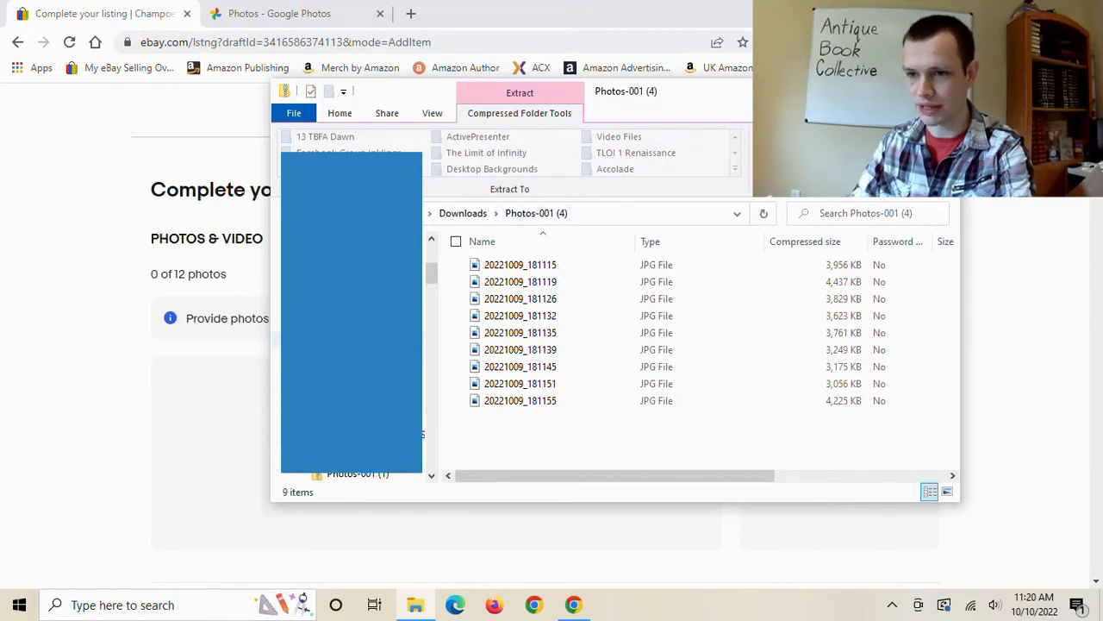
pyautogui.scroll(-1, 422, 376)
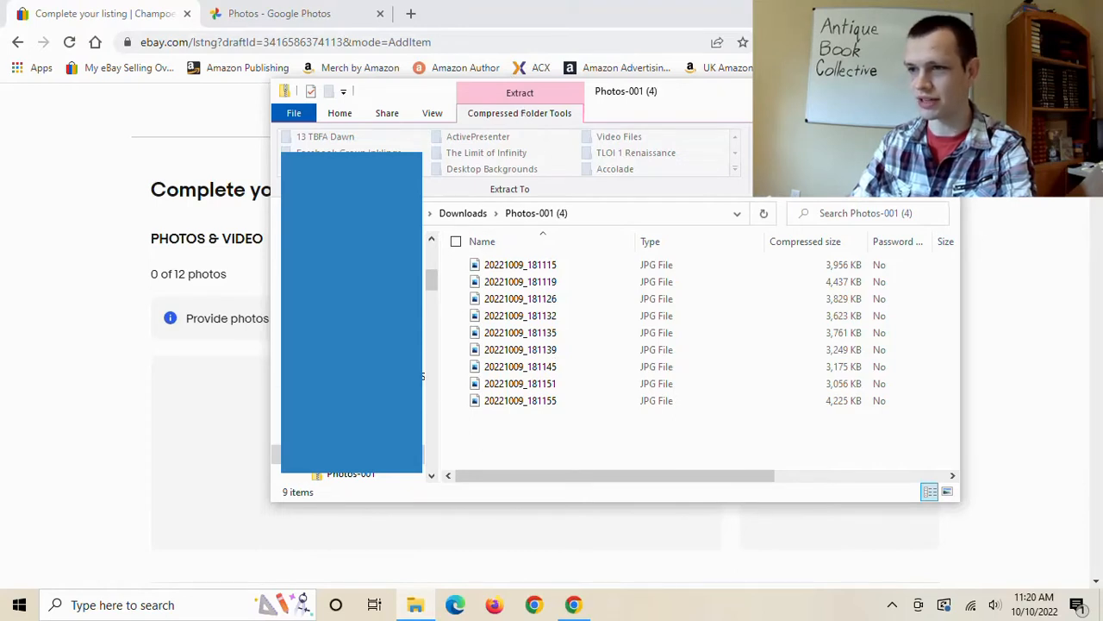
pyautogui.click(776, 153)
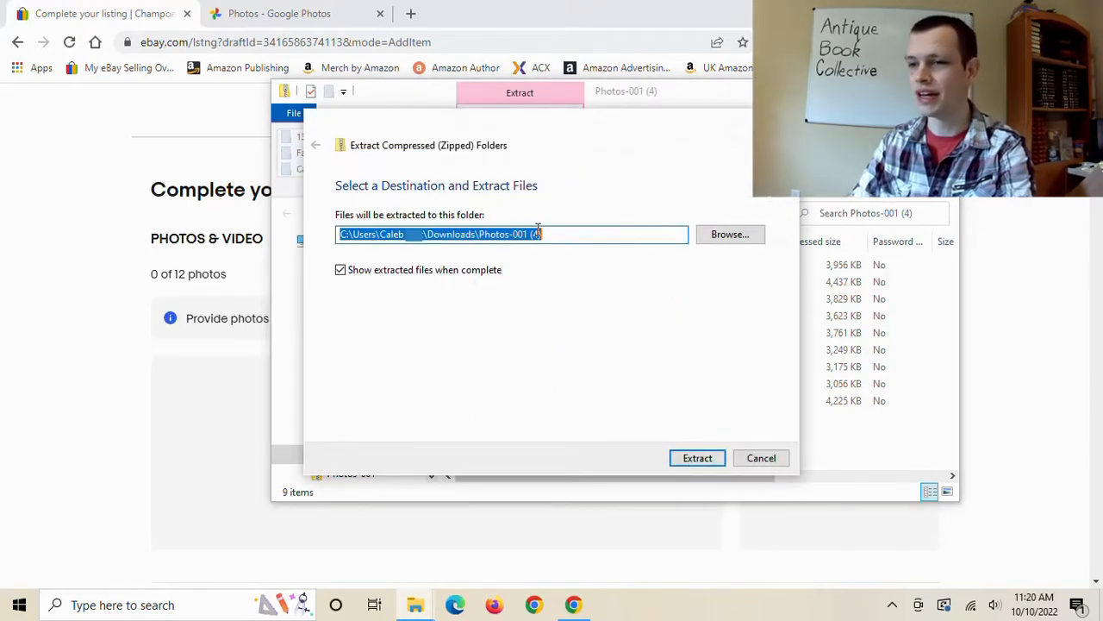
pyautogui.click(698, 458)
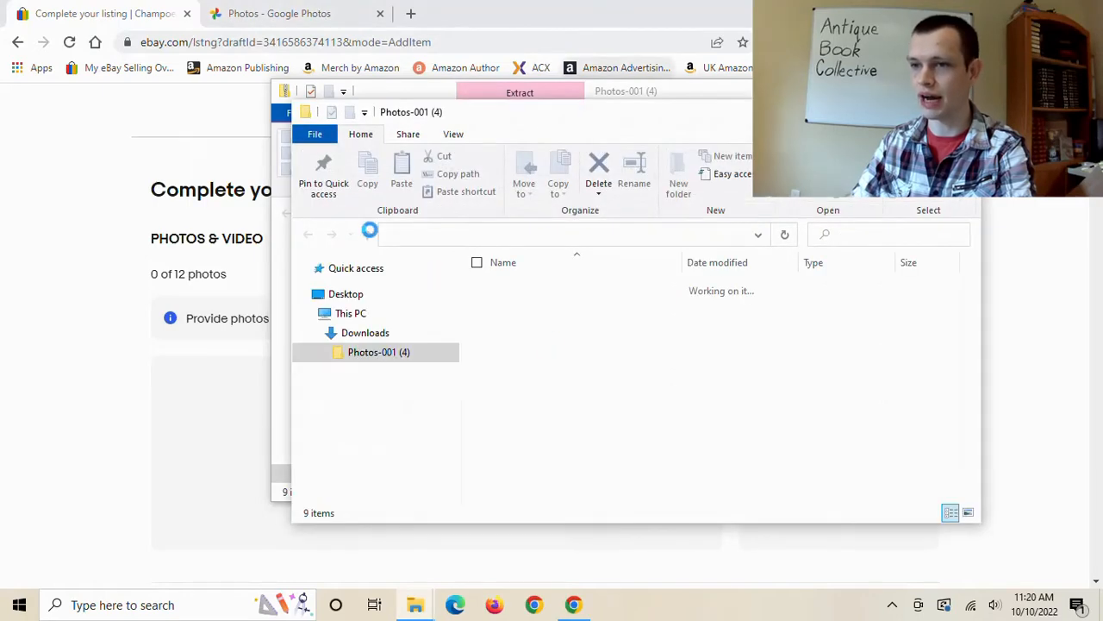
# Return to the eBay listing and add all nine book photos from the extracted Photos-001 (4) folder in Downloads.
pyautogui.click(138, 9)
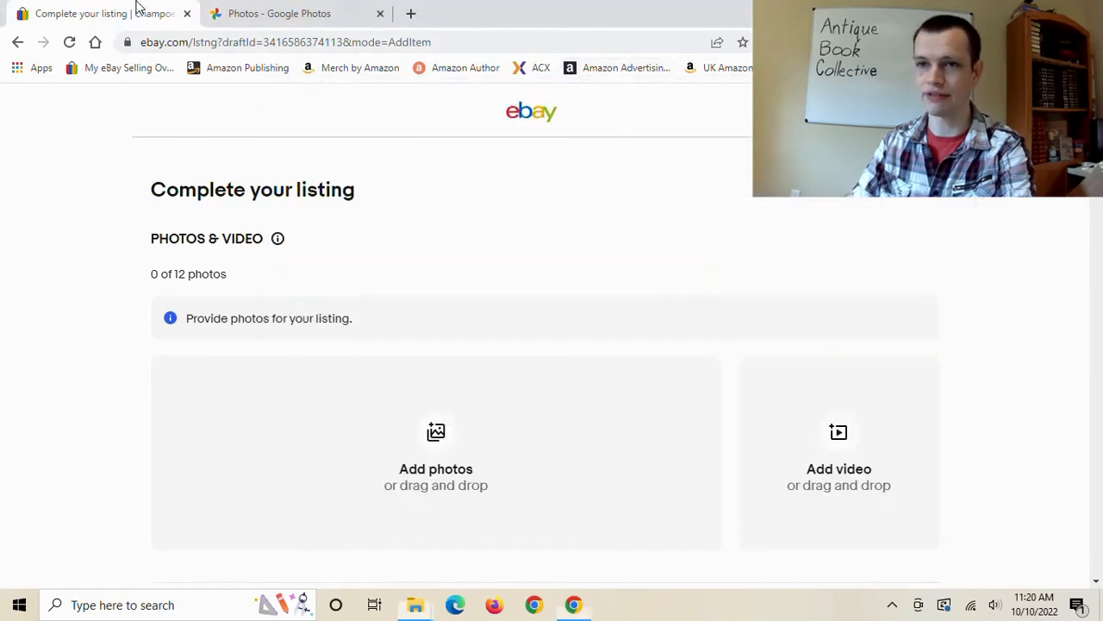
pyautogui.click(438, 465)
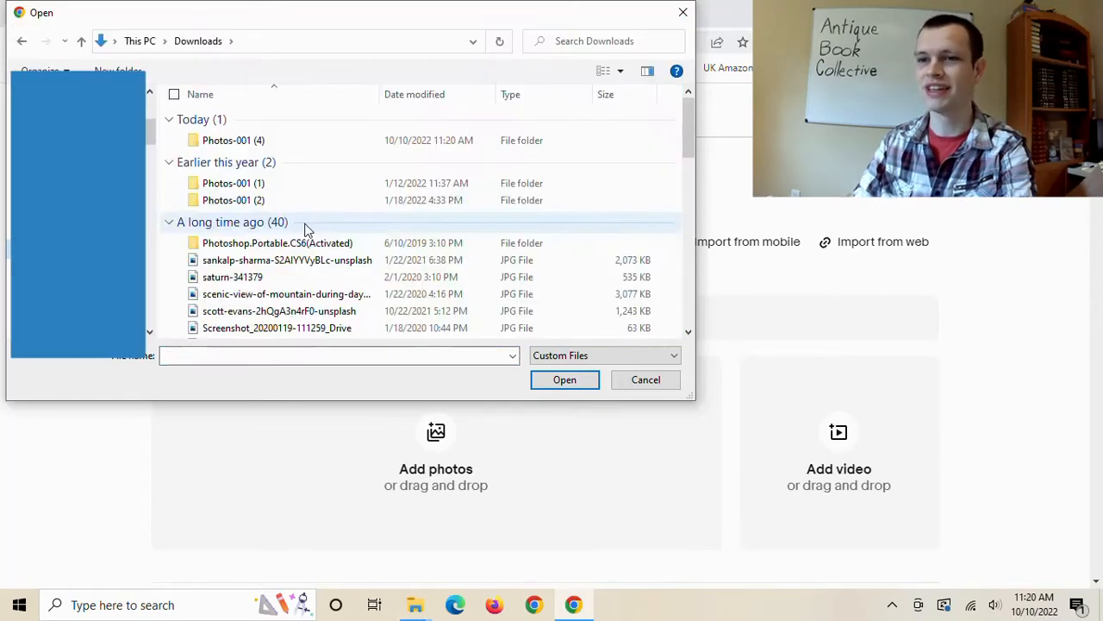
pyautogui.click(362, 140)
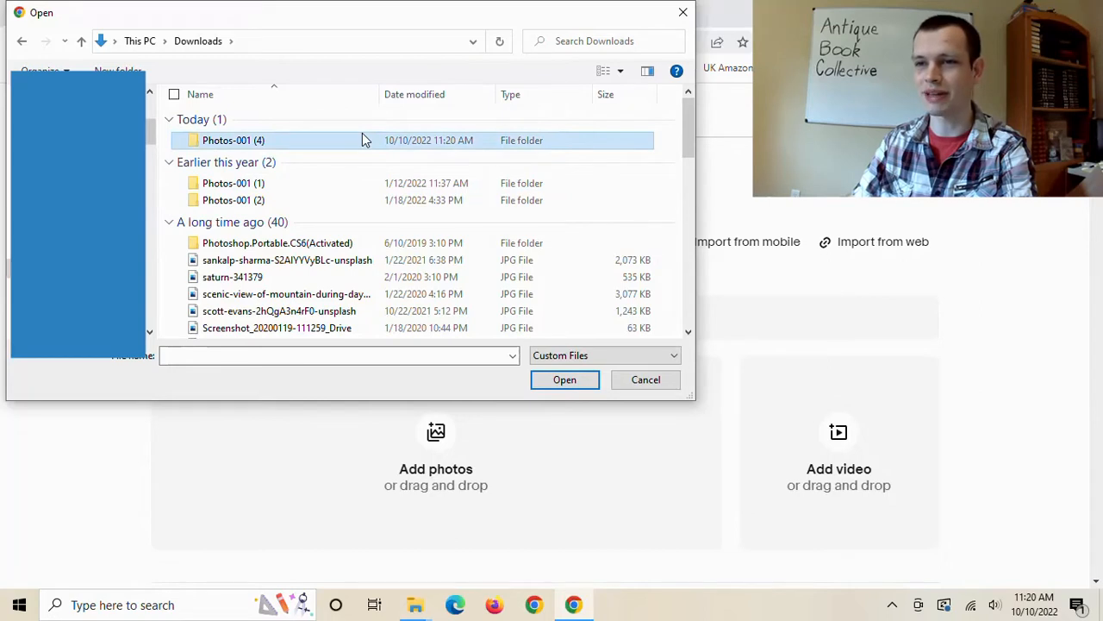
pyautogui.doubleClick(363, 139)
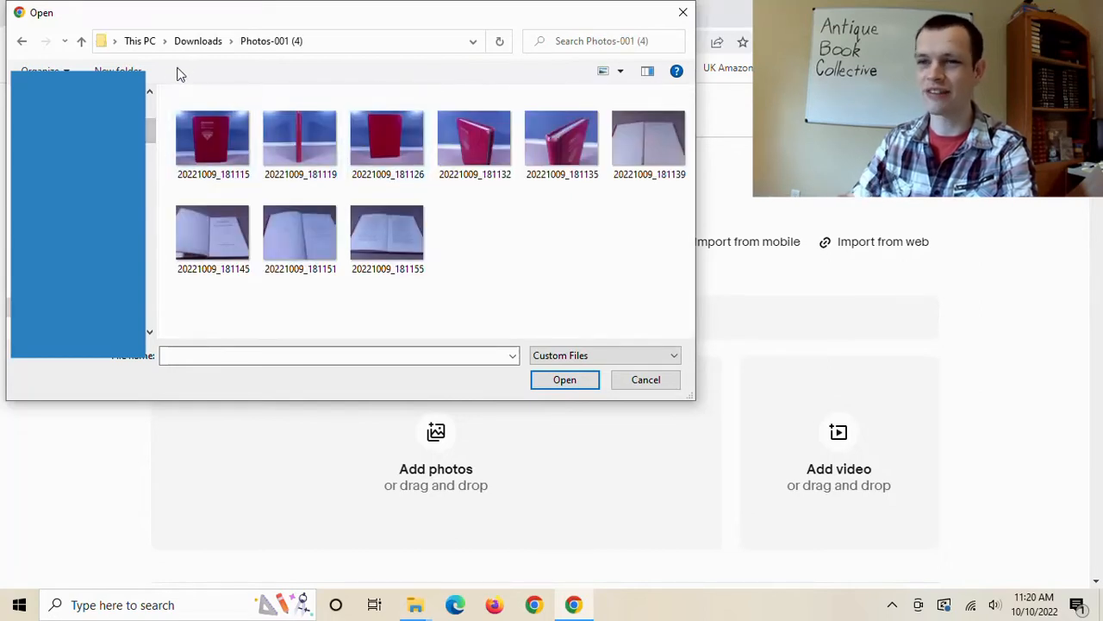
pyautogui.click(190, 109)
pyautogui.keyDown('shift'); pyautogui.click(390, 219); pyautogui.keyUp('shift')
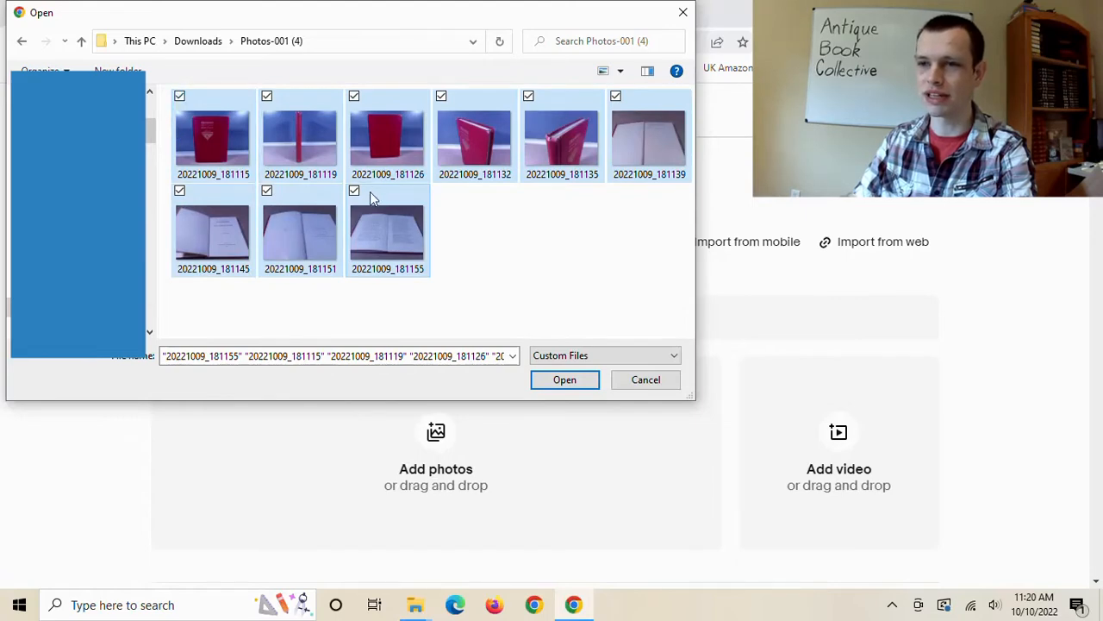
pyautogui.click(567, 385)
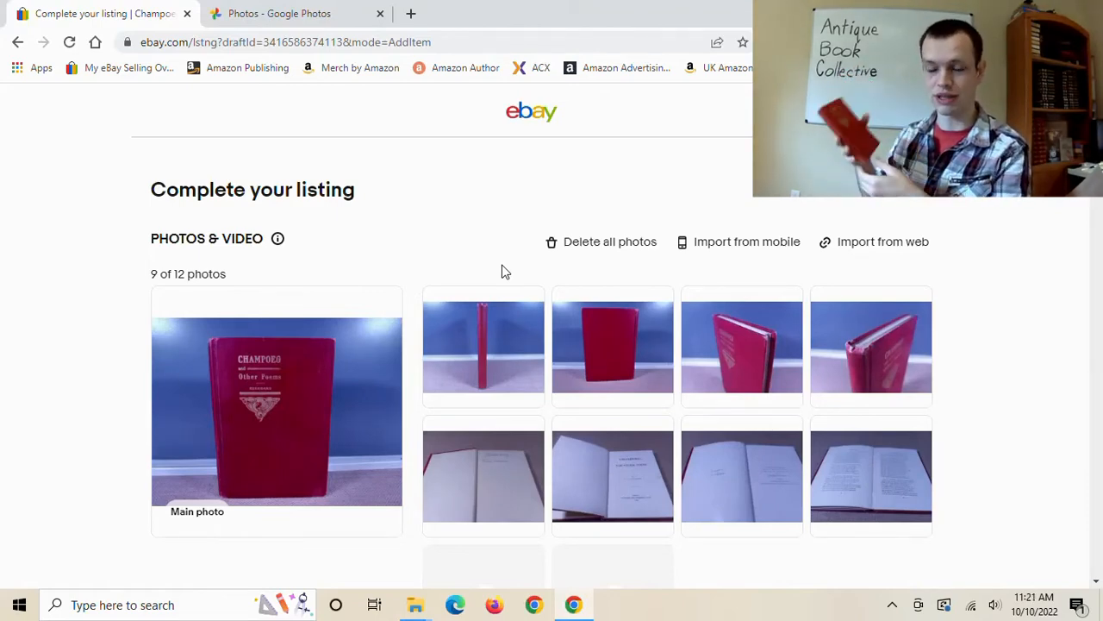
# Remove the periods from the author's initials in the item title.
pyautogui.moveTo(400, 387)
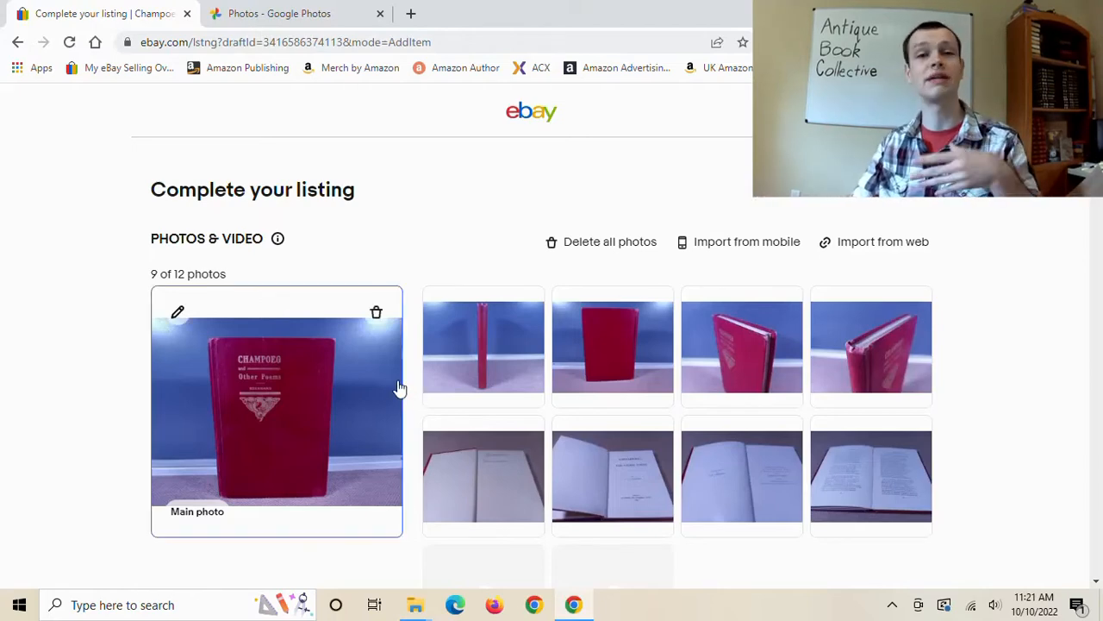
pyautogui.scroll(-1, 382, 394)
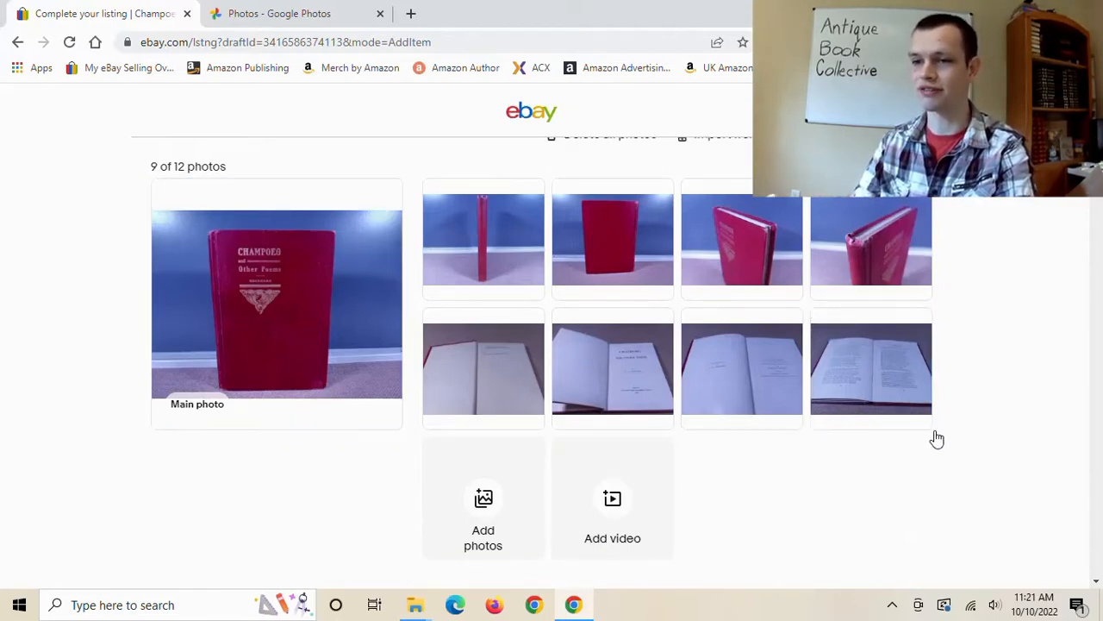
pyautogui.scroll(-3, 729, 422)
pyautogui.scroll(-2, 731, 409)
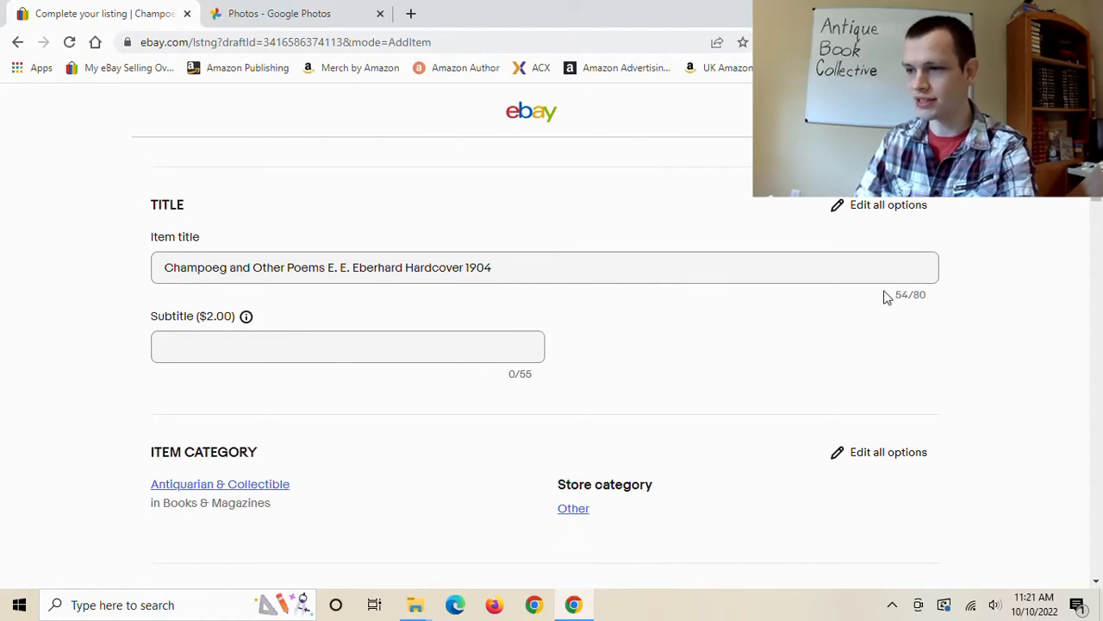
pyautogui.moveTo(886, 296); pyautogui.dragTo(948, 296)
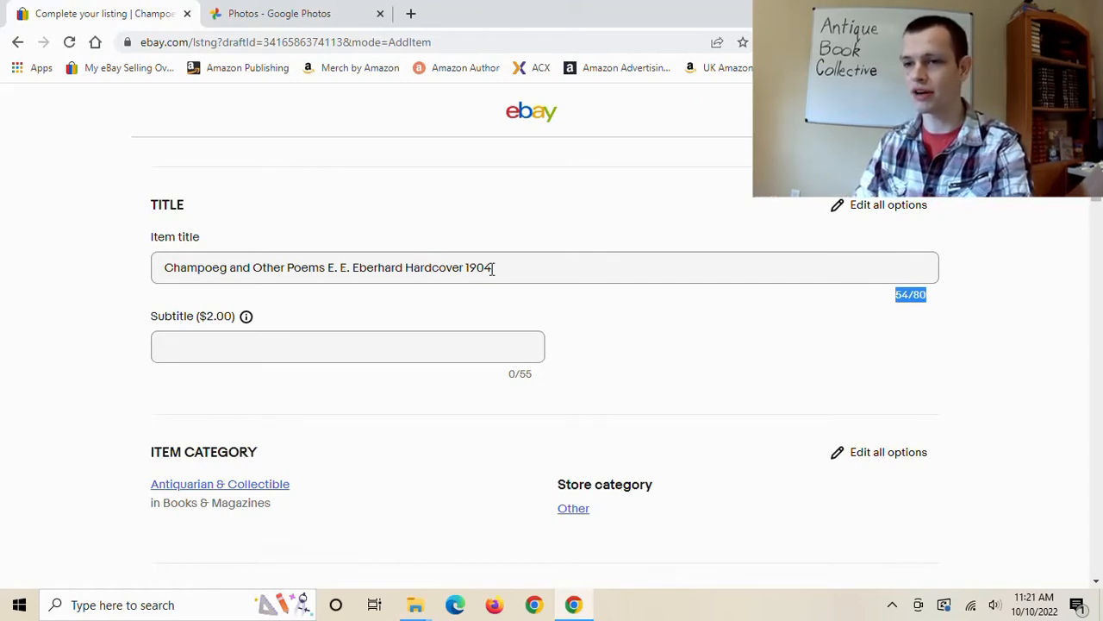
pyautogui.moveTo(353, 270); pyautogui.dragTo(378, 270)
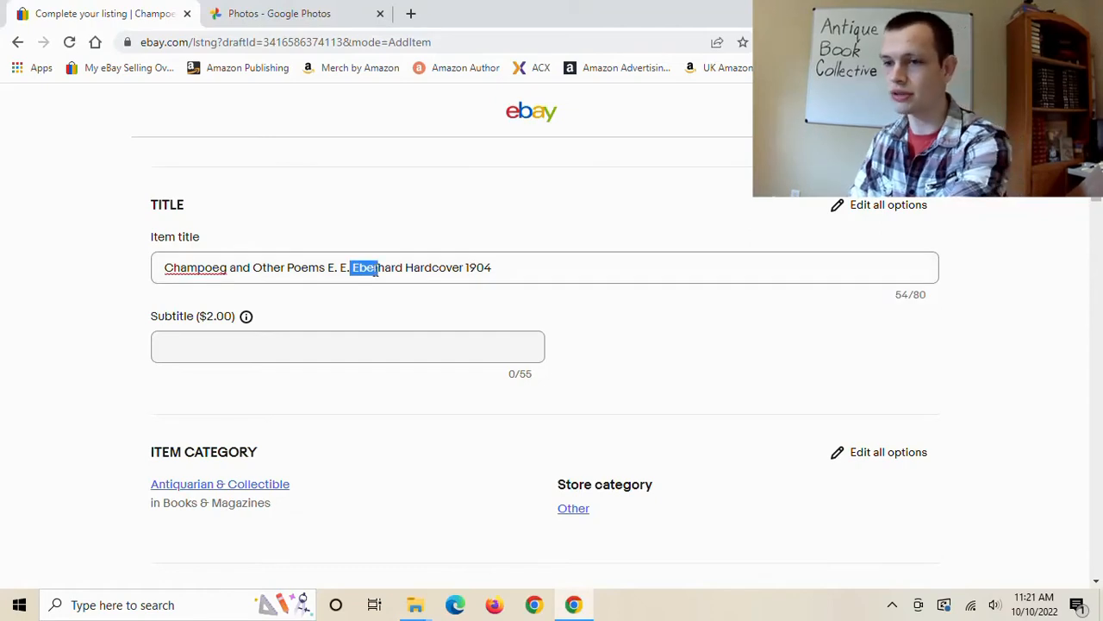
pyautogui.click(346, 270)
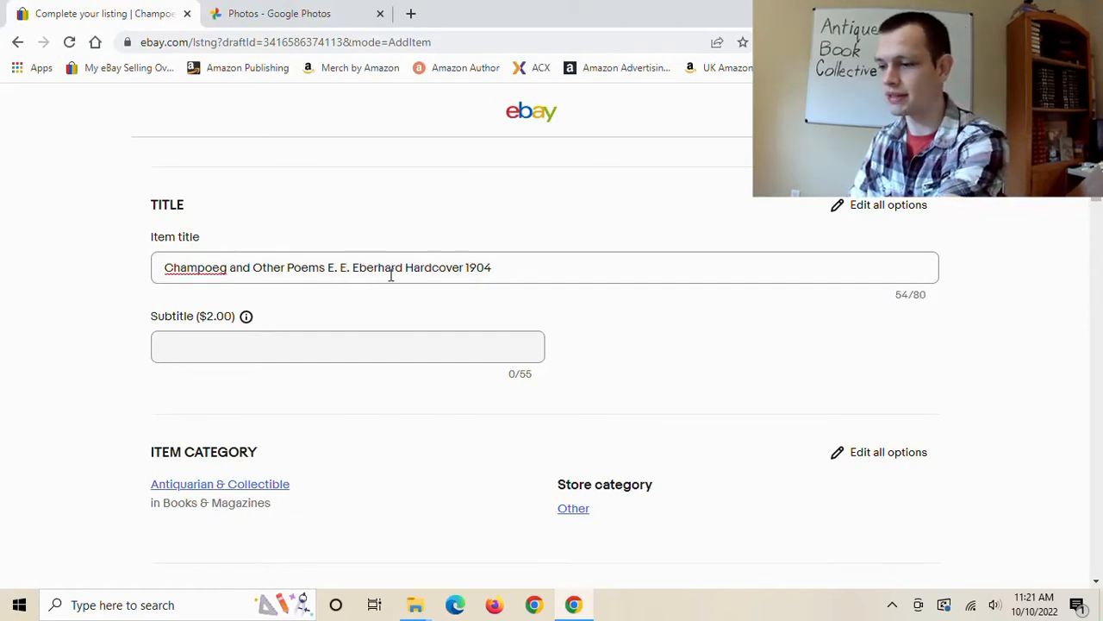
pyautogui.press('Delete')
pyautogui.rightClick(341, 268)
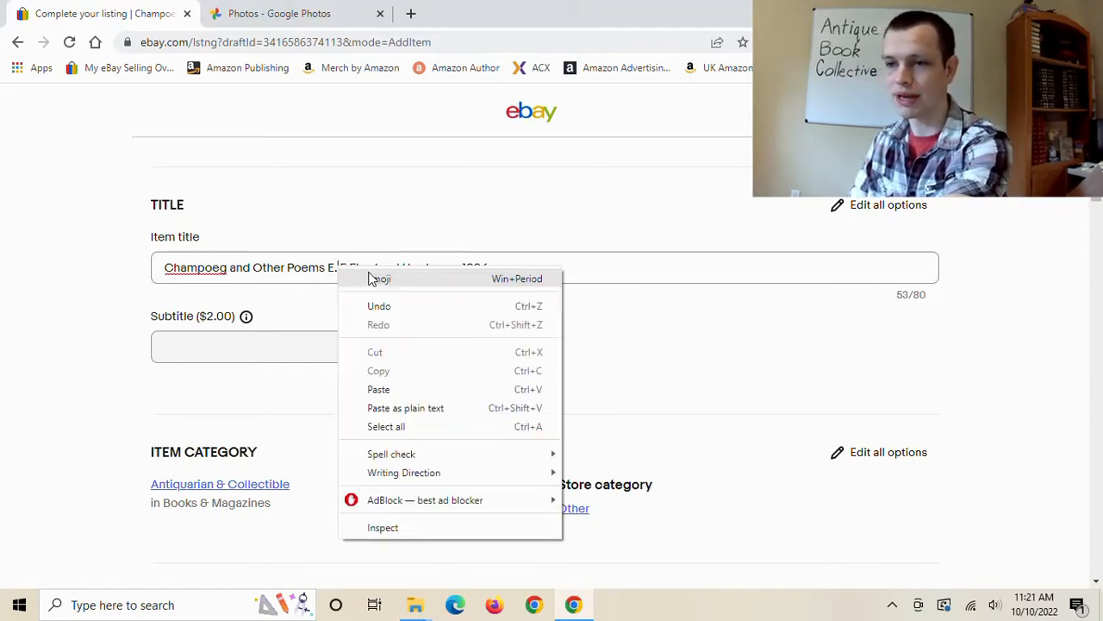
pyautogui.click(336, 260)
pyautogui.press('Delete')
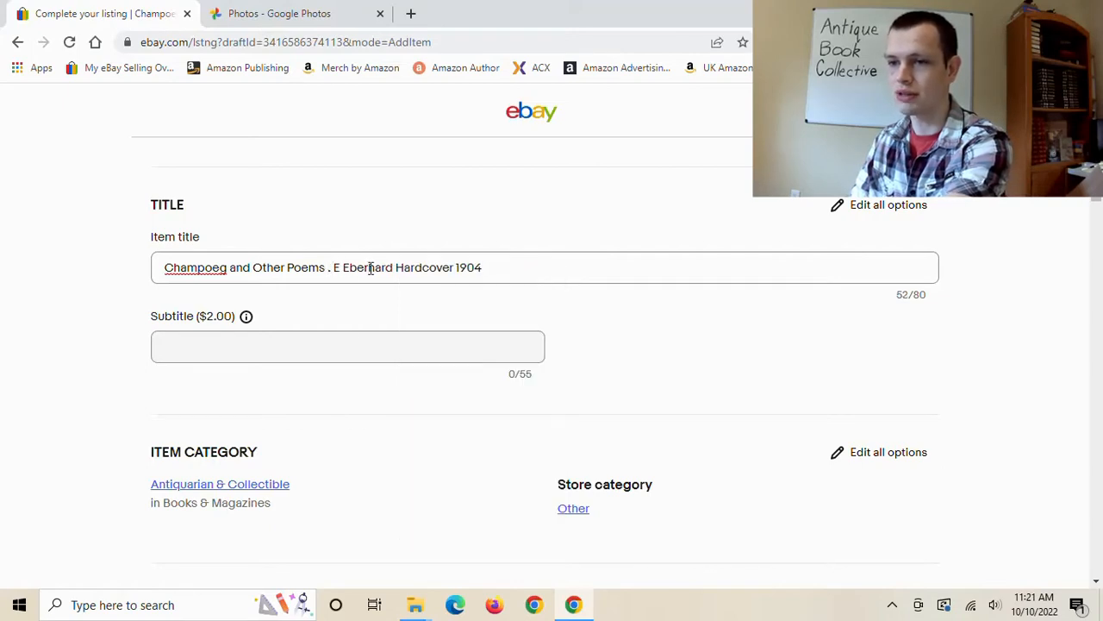
# Add "Authors' and Writer's Union" to the end of the item title, after the year 1904.
pyautogui.click(534, 268)
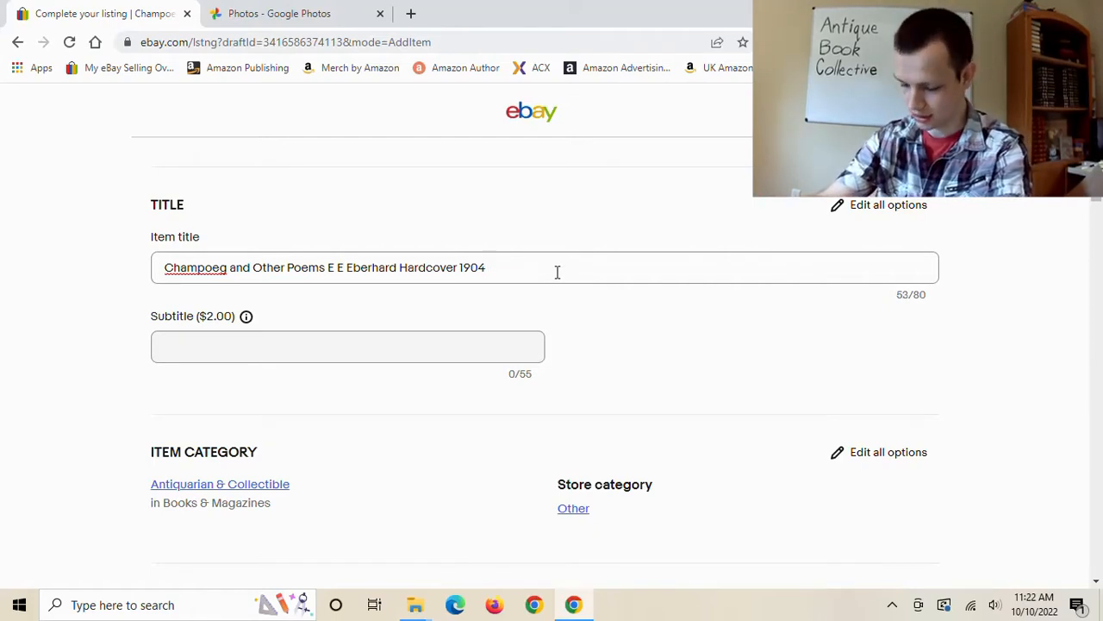
pyautogui.write('Author')
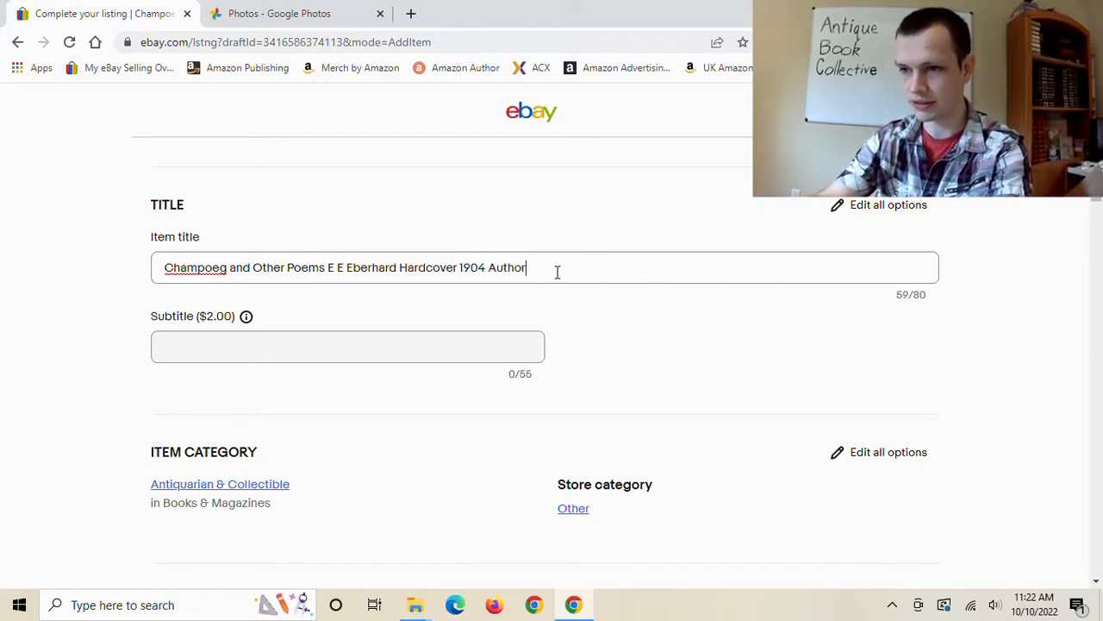
pyautogui.write("s' Ad")
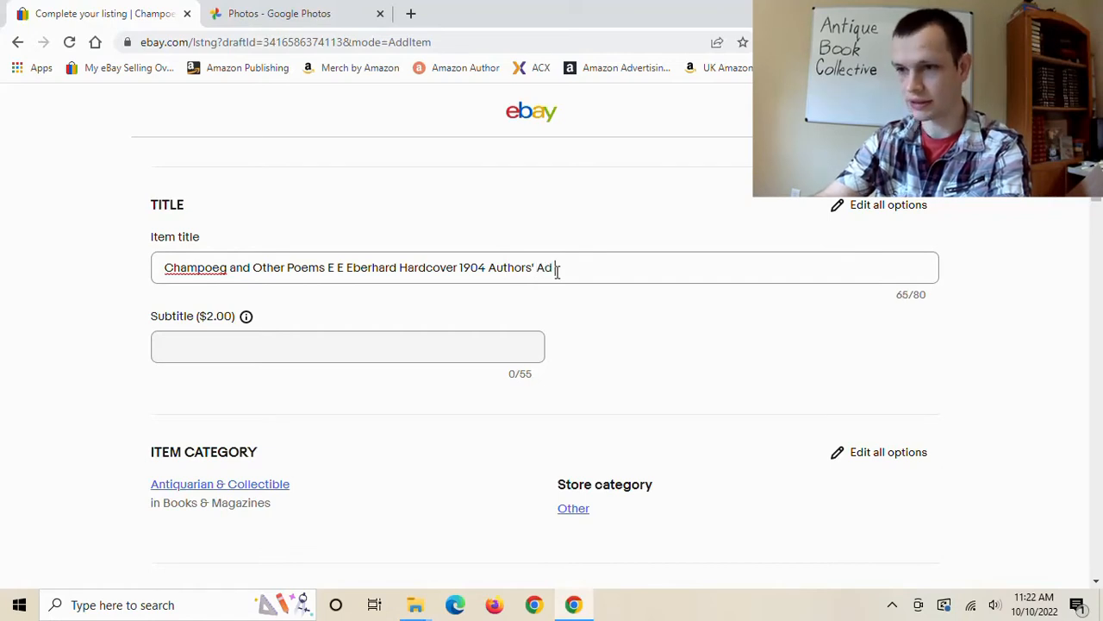
pyautogui.press('BackSpace')
pyautogui.press('BackSpace')
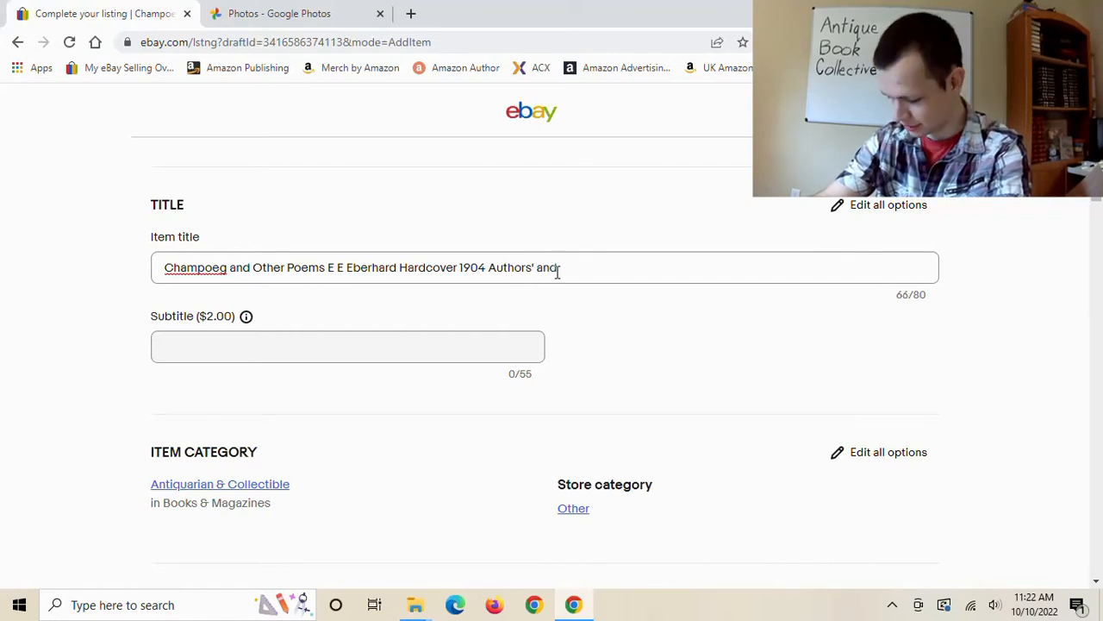
pyautogui.write('and Writer')
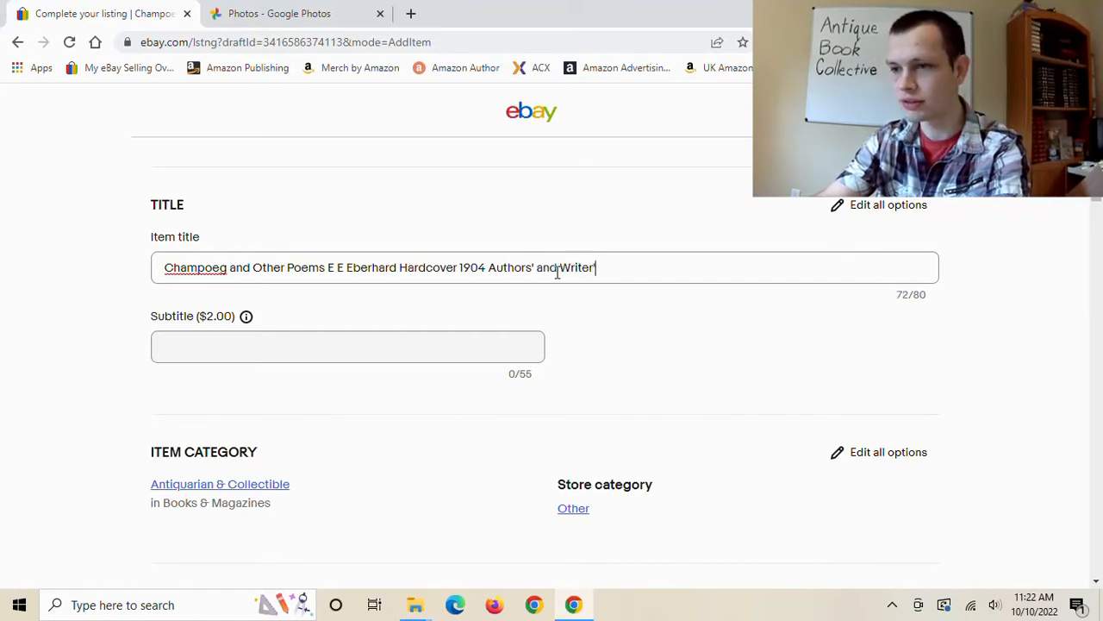
pyautogui.write("'s Union")
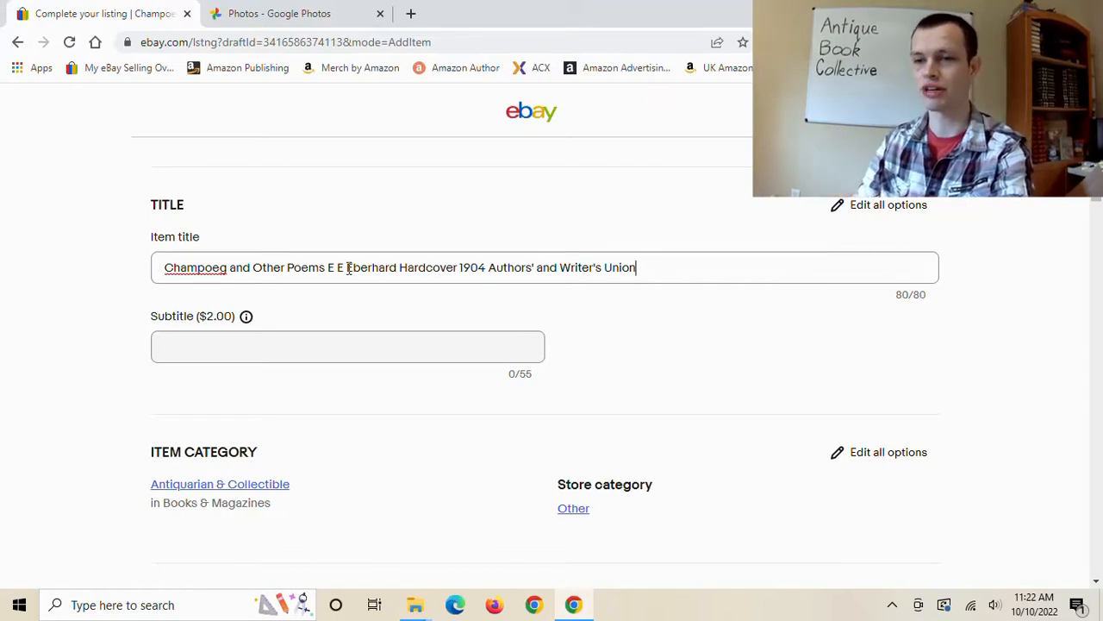
# Review the wording of the completed item title, then look over the item category and the additional item specifics.
pyautogui.moveTo(165, 264); pyautogui.dragTo(423, 263)
pyautogui.click(424, 263)
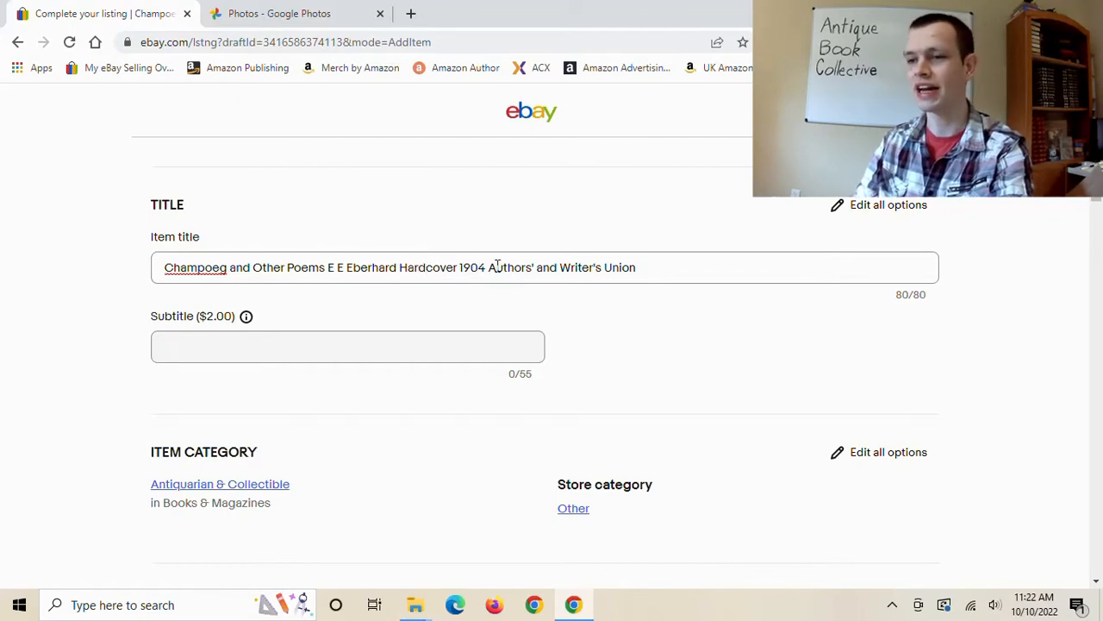
pyautogui.moveTo(490, 265); pyautogui.dragTo(832, 240)
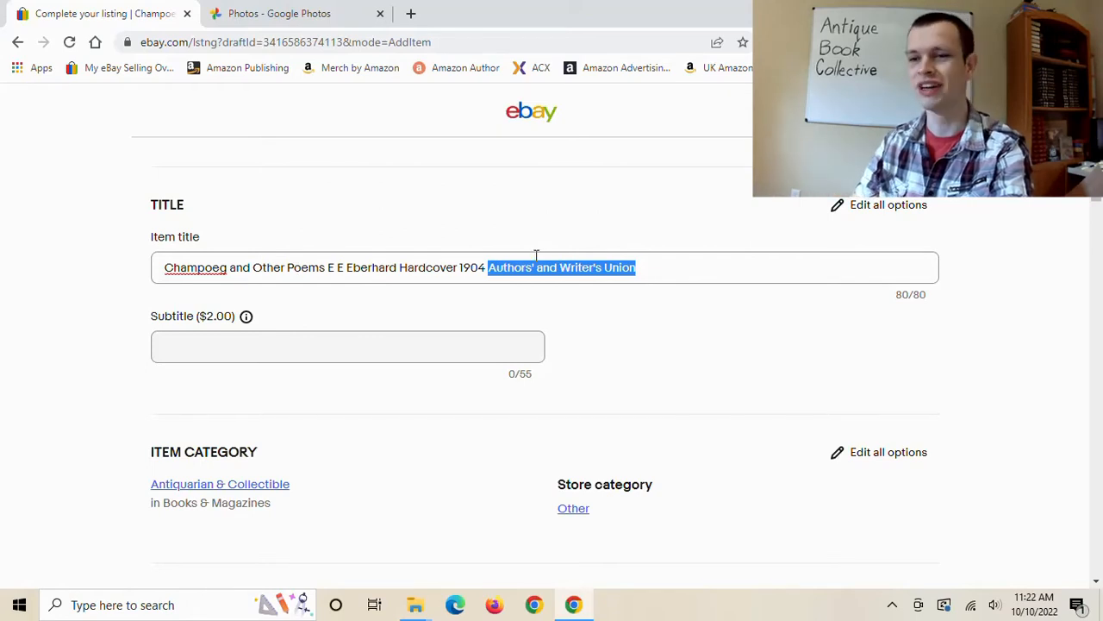
pyautogui.scroll(-2, 523, 310)
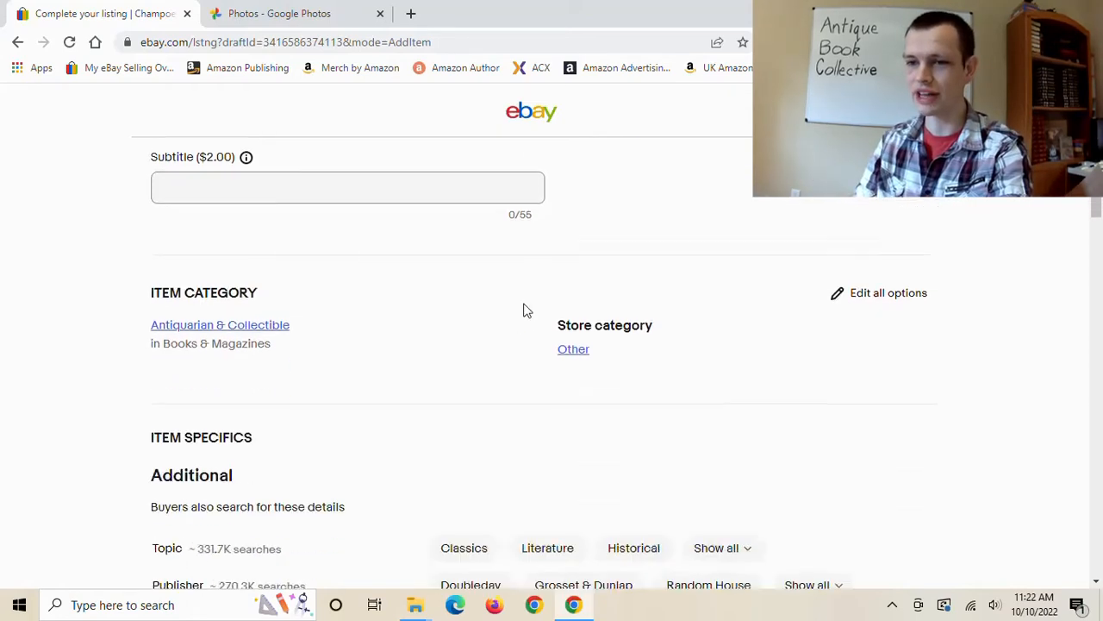
pyautogui.scroll(1, 567, 278)
pyautogui.click(577, 211)
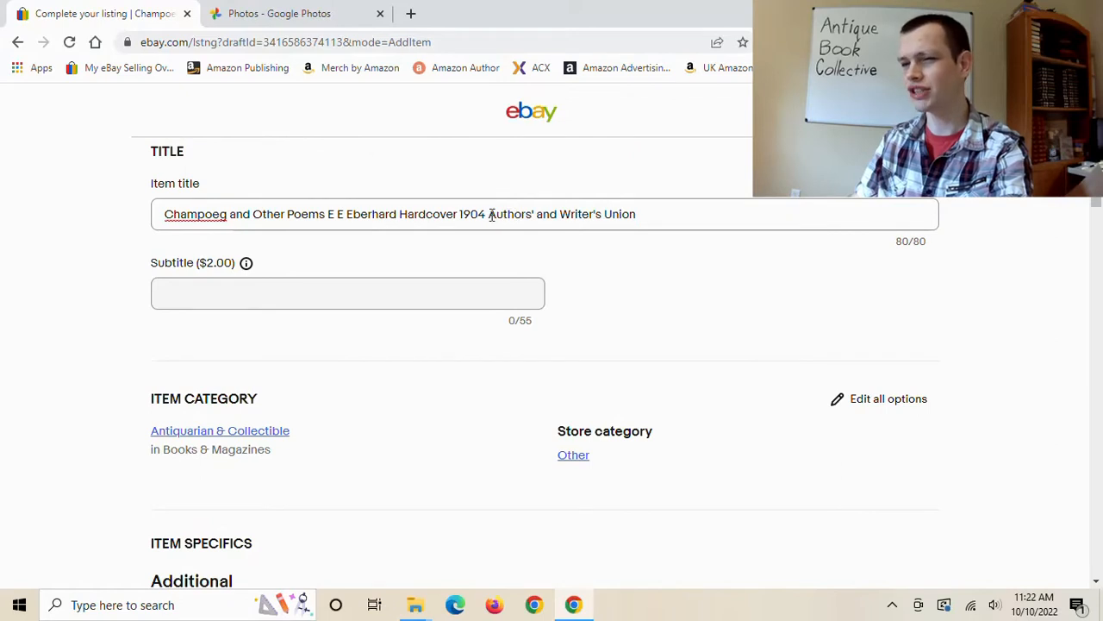
pyautogui.moveTo(489, 214); pyautogui.dragTo(679, 212)
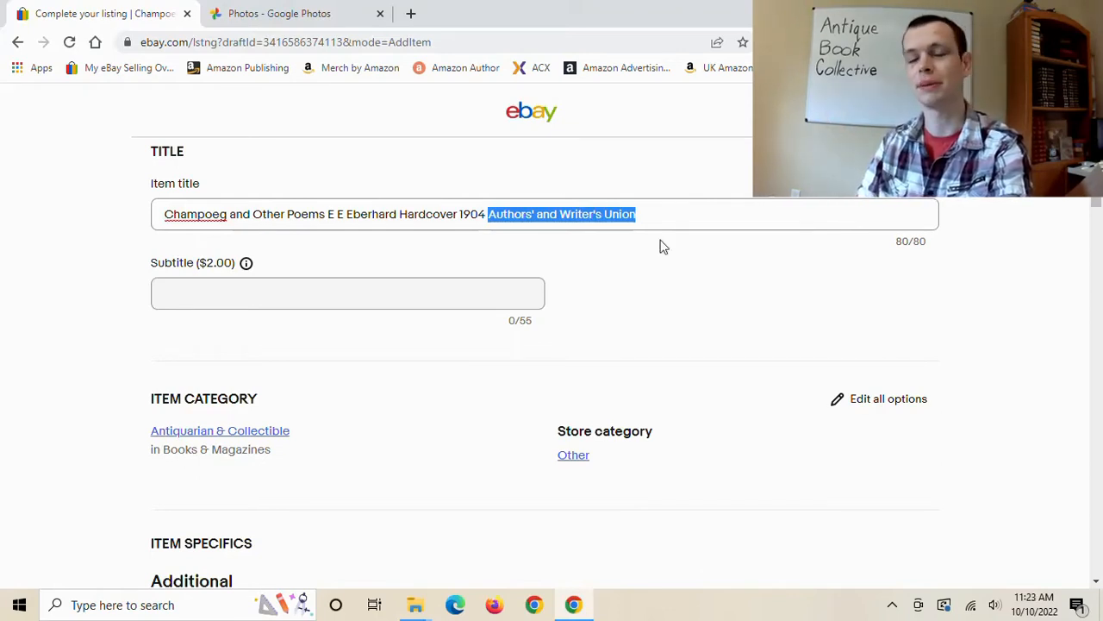
pyautogui.scroll(-2, 604, 276)
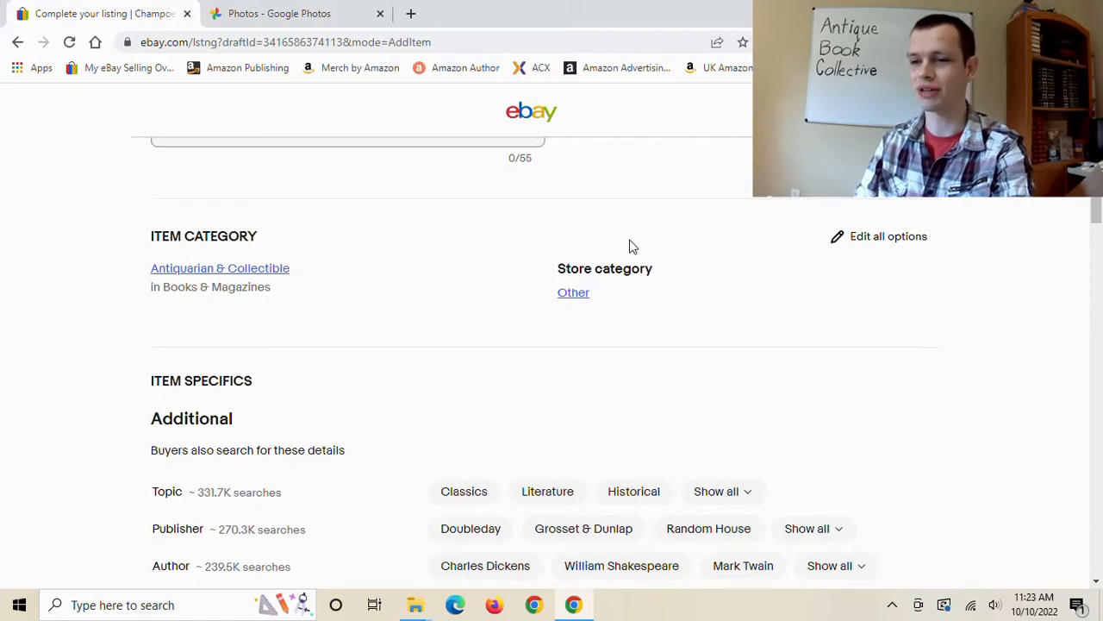
pyautogui.scroll(-2, 632, 241)
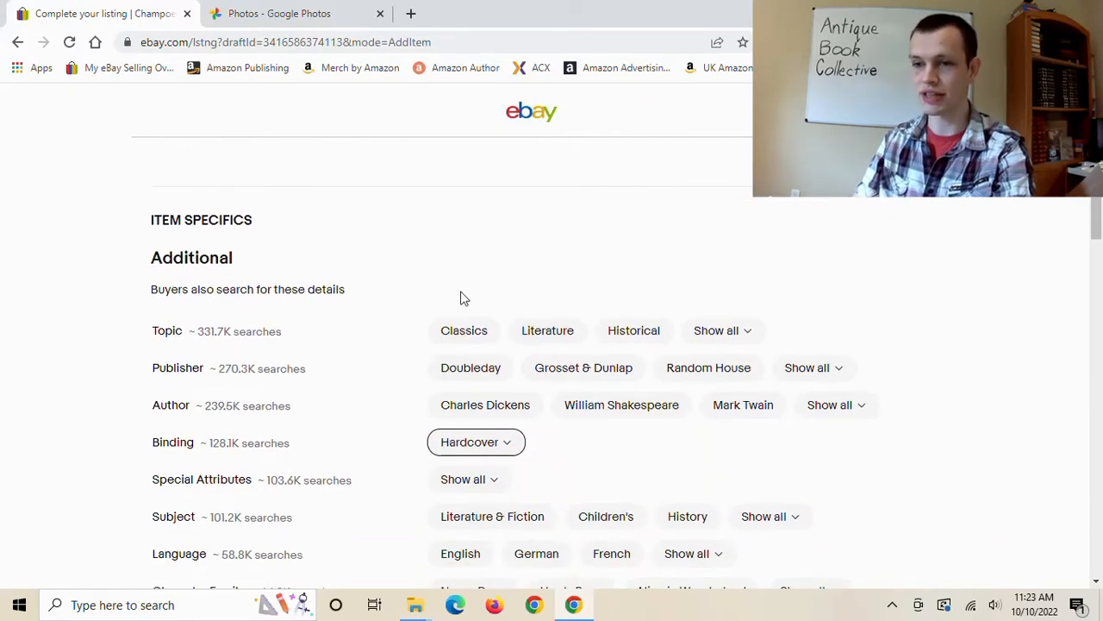
pyautogui.moveTo(153, 218); pyautogui.dragTo(212, 255)
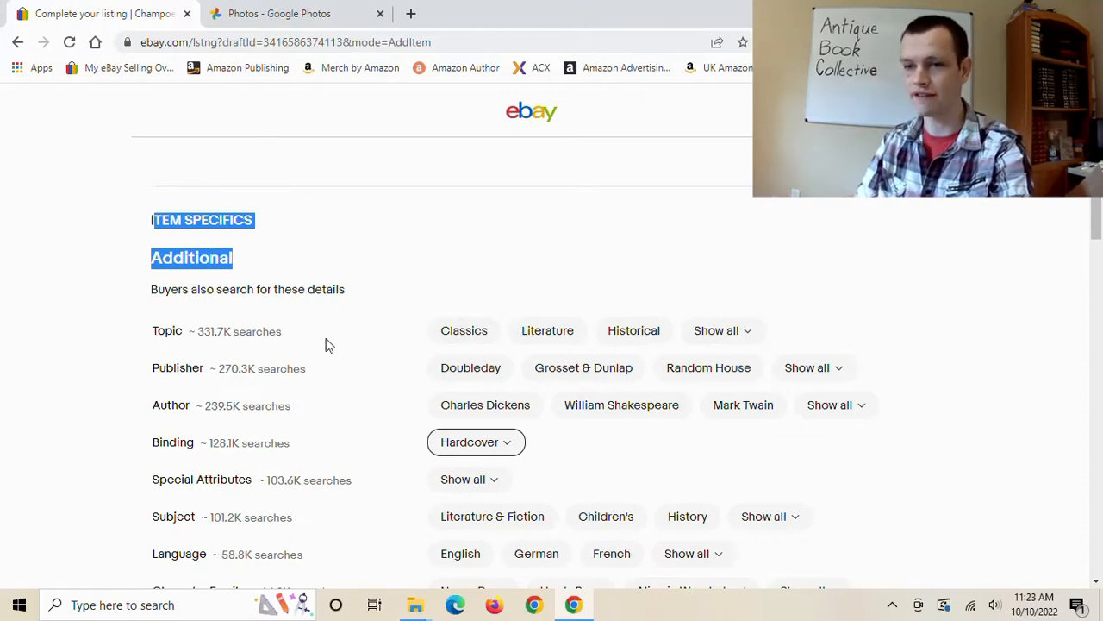
# Search the Topic options for "poet" and set the Topic item specific to Poetry & Plays.
pyautogui.click(720, 331)
pyautogui.click(783, 374)
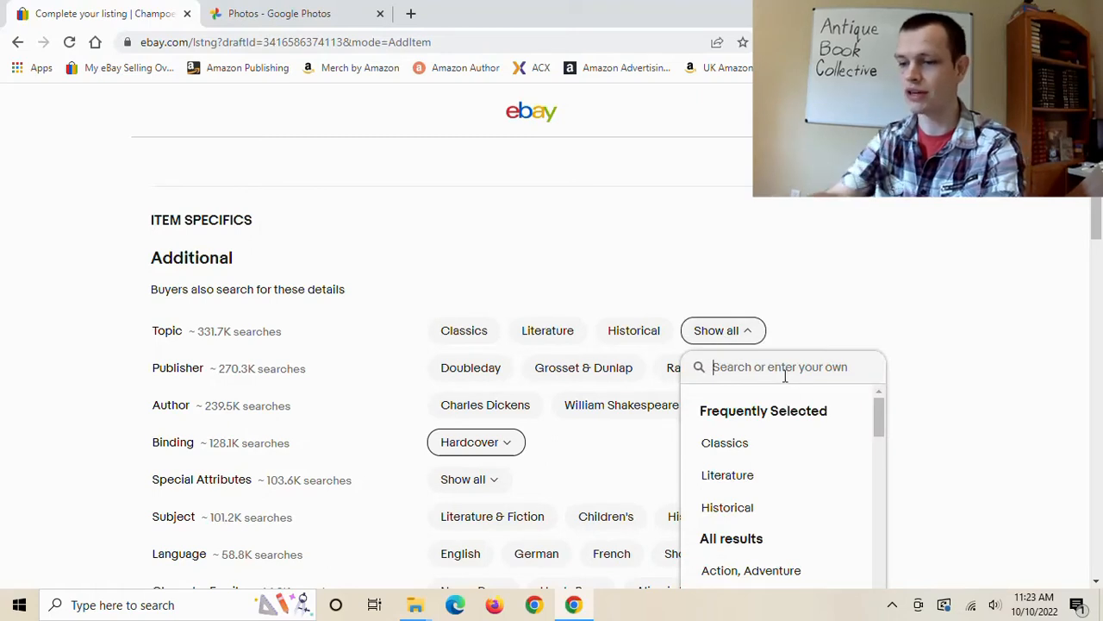
pyautogui.write('peo')
pyautogui.press('BackSpace')
pyautogui.write('oet')
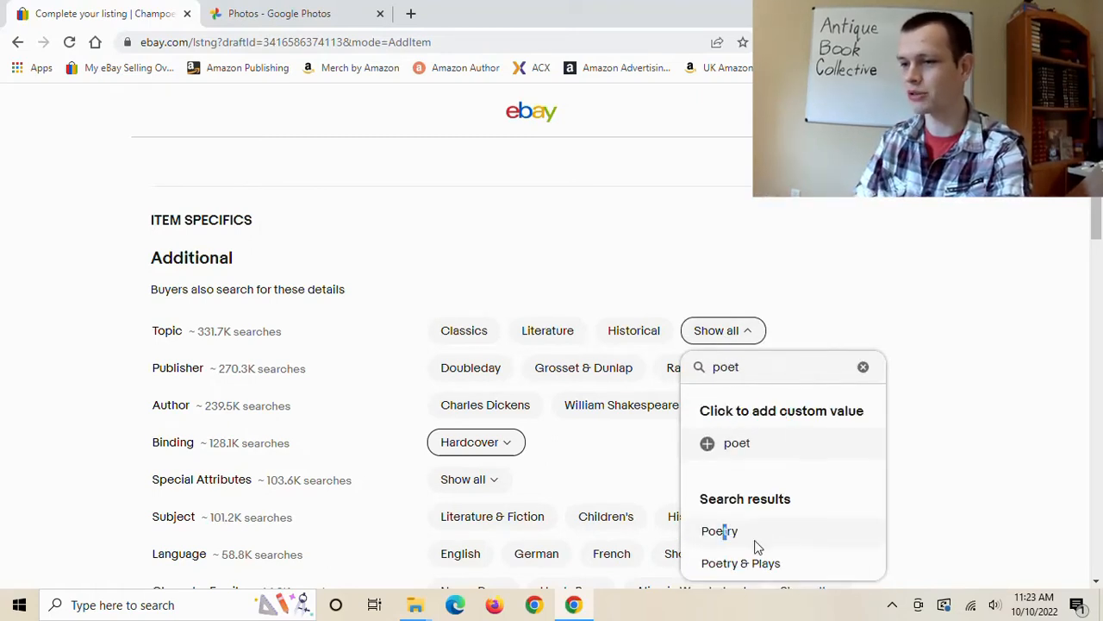
pyautogui.scroll(-1, 747, 542)
pyautogui.click(722, 461)
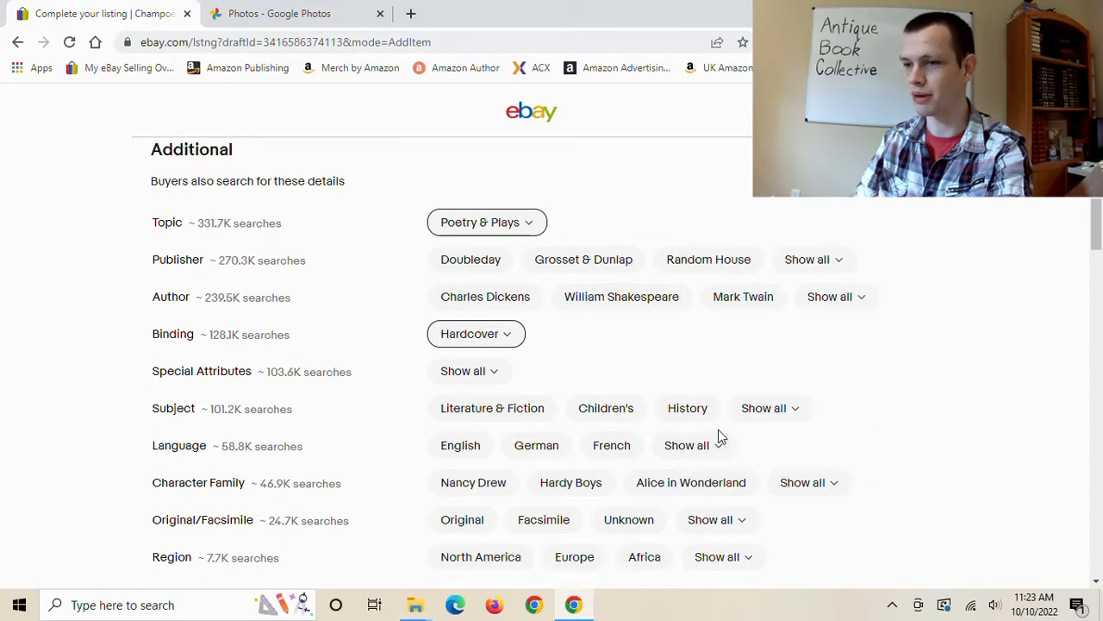
# Change the Topic item specific to Poetry.
pyautogui.click(510, 222)
pyautogui.click(539, 259)
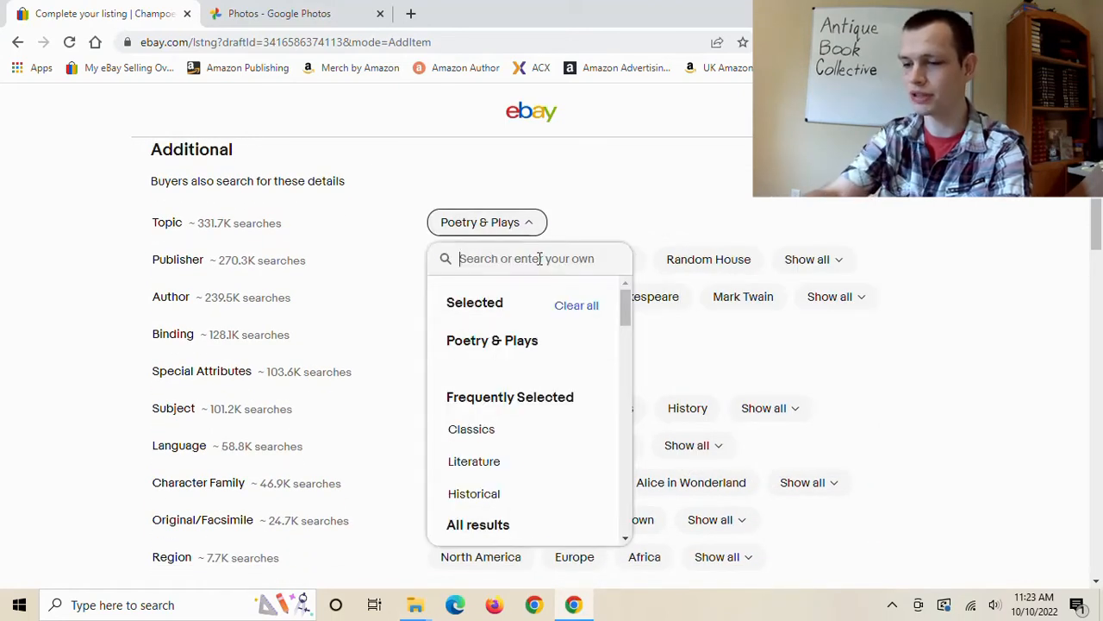
pyautogui.write('poet')
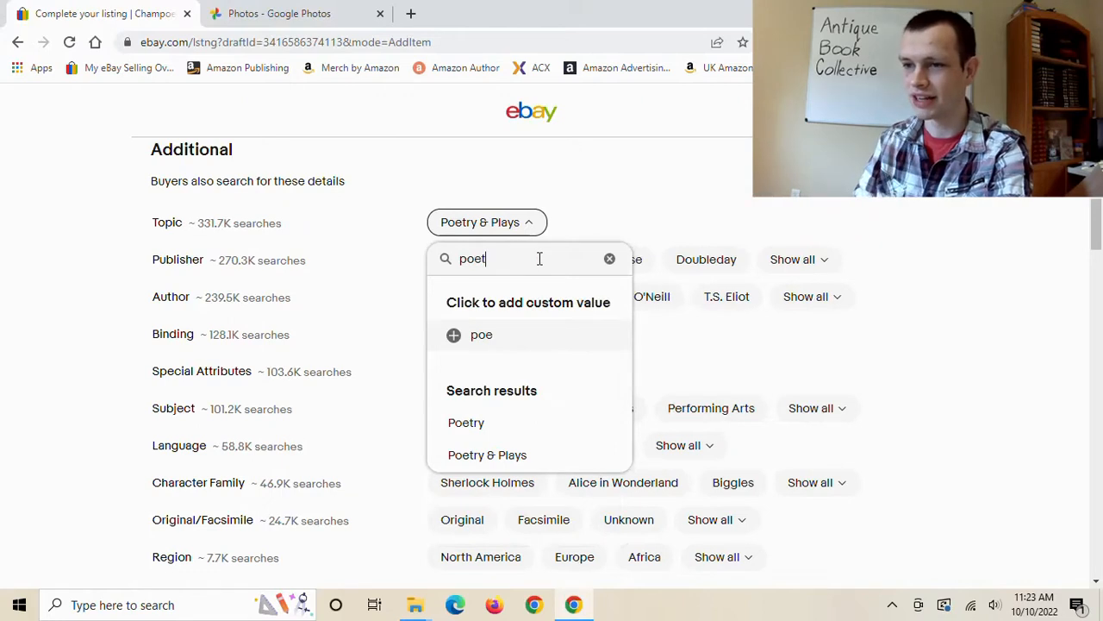
pyautogui.click(477, 431)
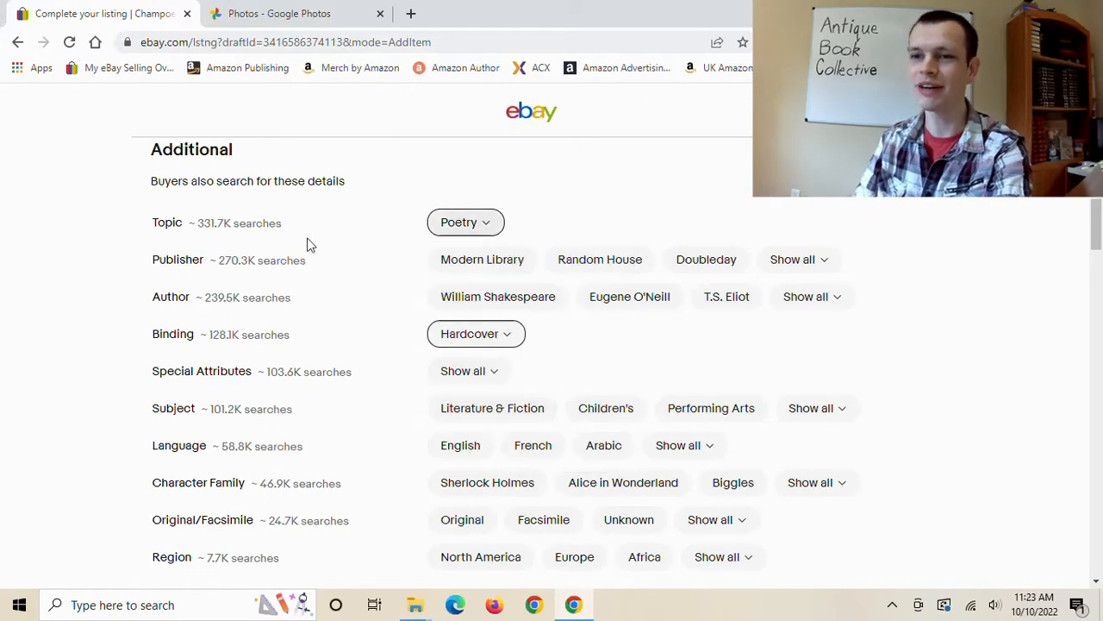
# Set the Publisher item specific to the custom value "Authors' and Writers' Union".
pyautogui.click(806, 258)
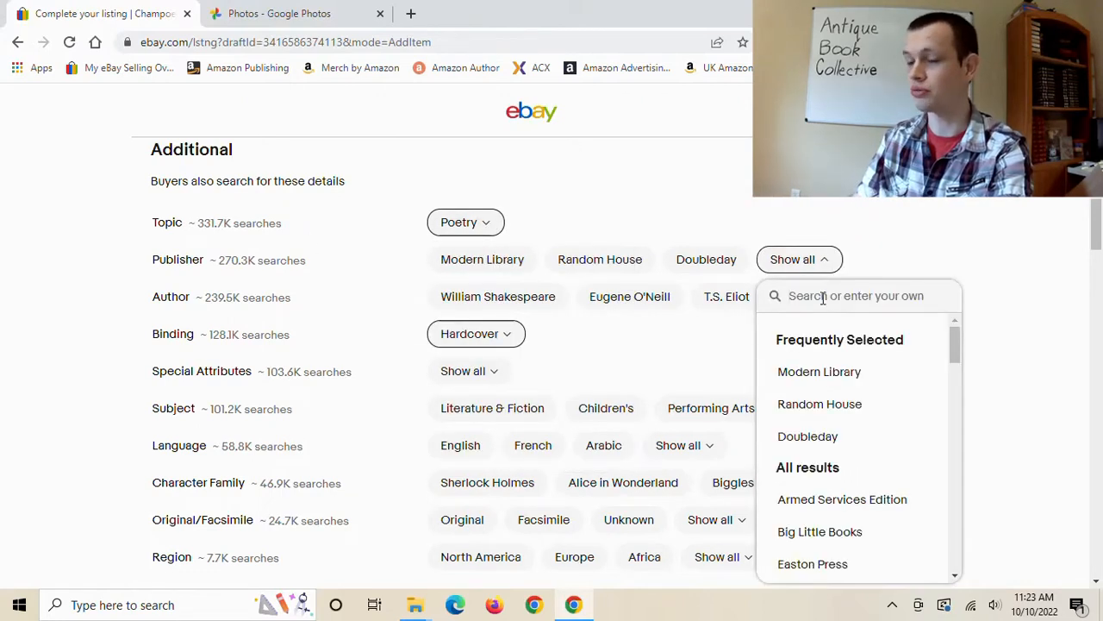
pyautogui.write('A')
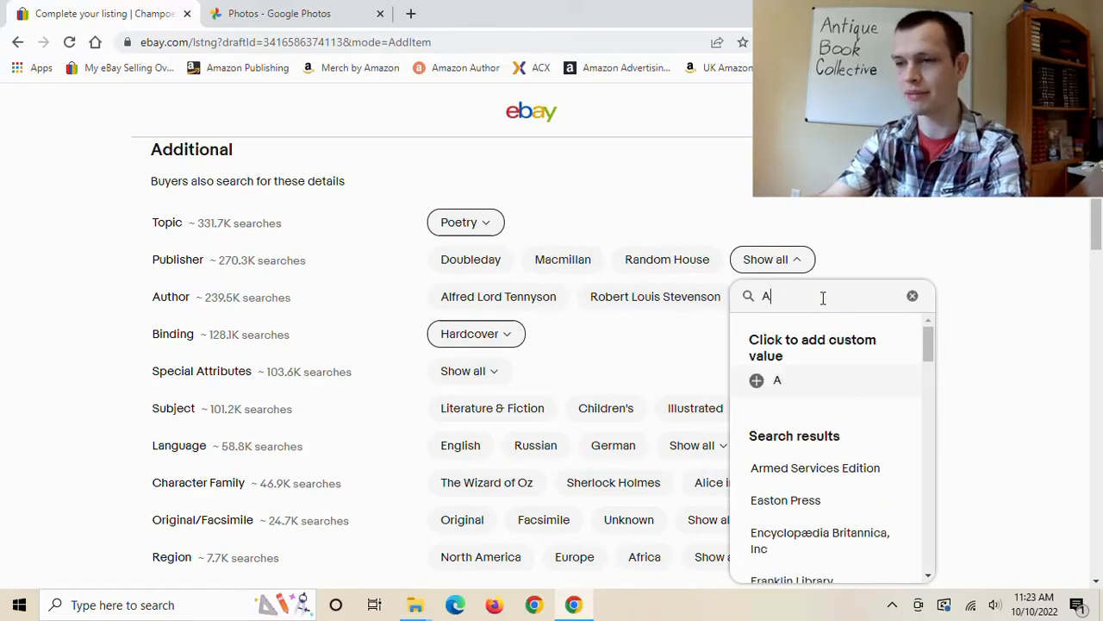
pyautogui.write('uthor')
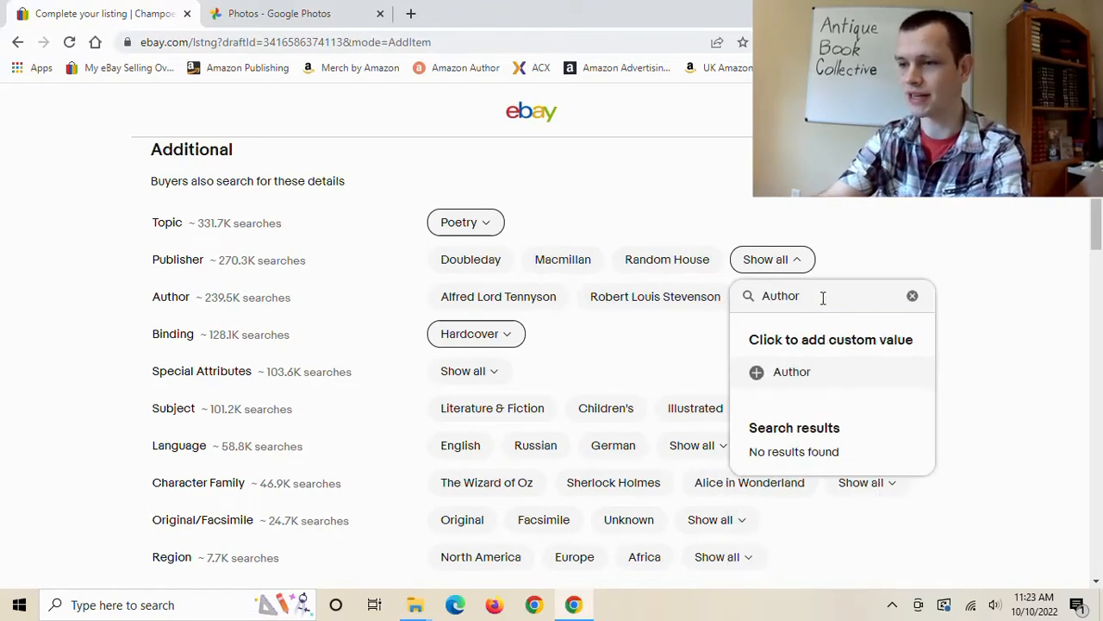
pyautogui.write("s' ")
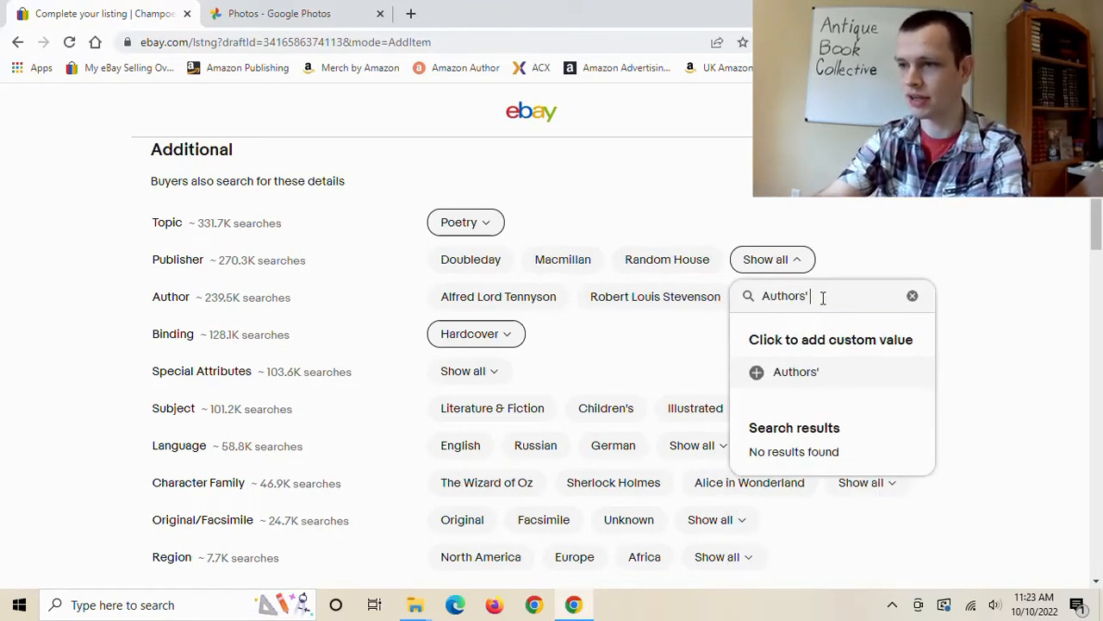
pyautogui.write('and Writers')
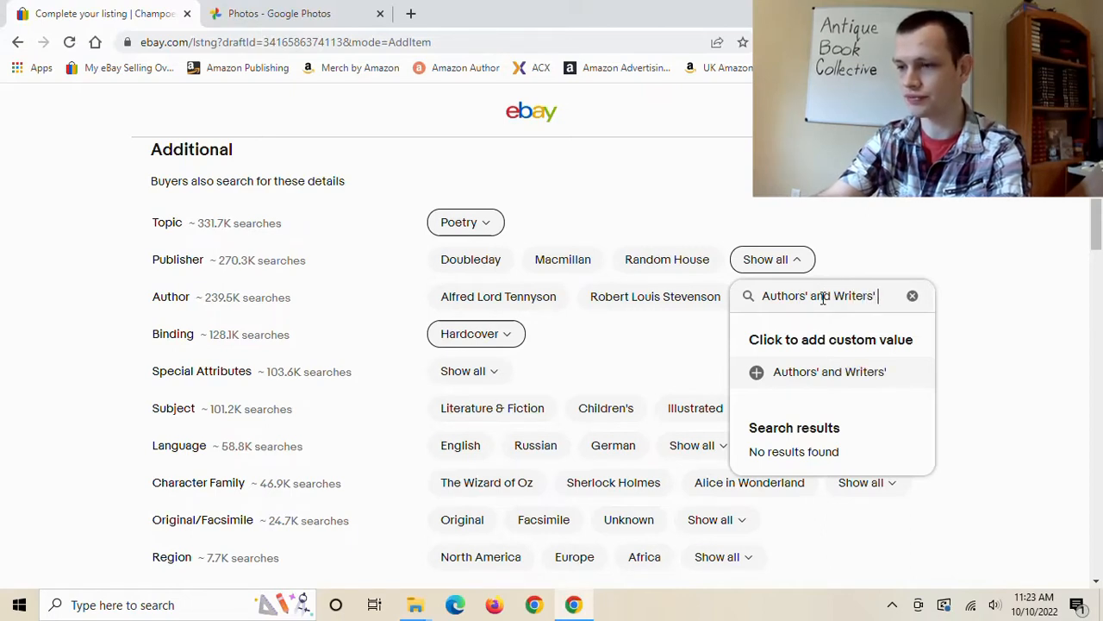
pyautogui.write("' Union")
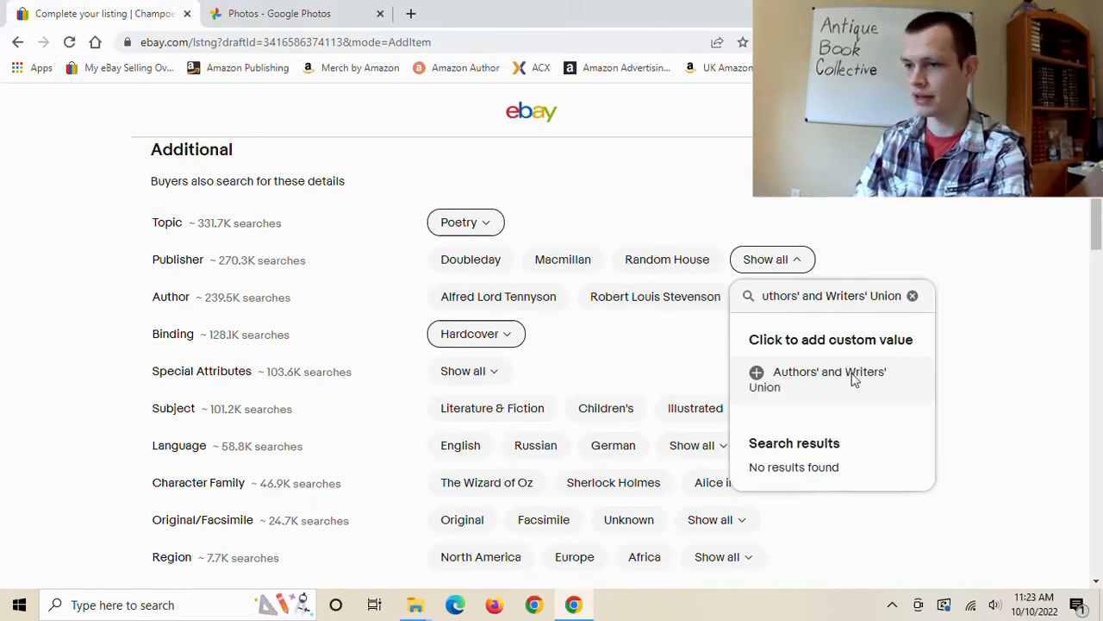
pyautogui.click(783, 378)
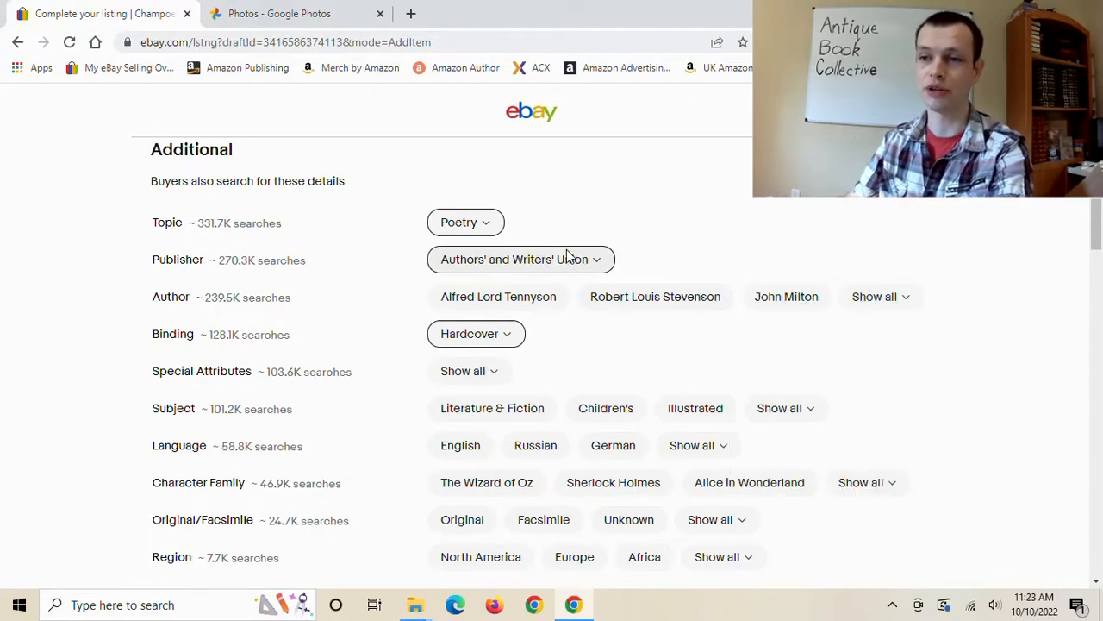
# Search the Author item specific options for "clive" and clear the search.
pyautogui.click(878, 297)
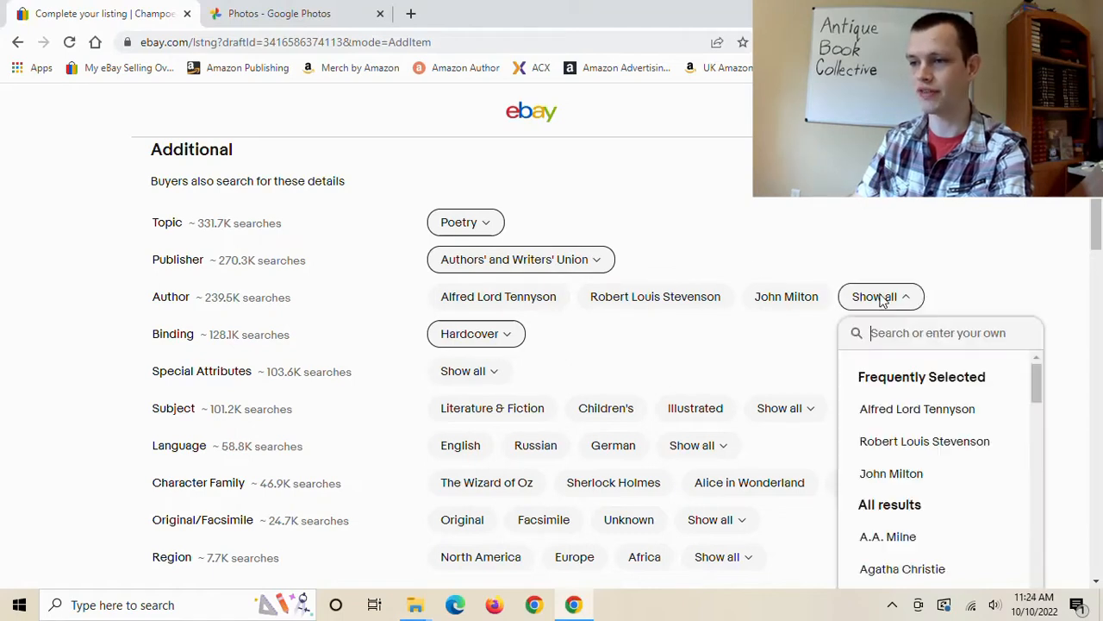
pyautogui.write('clive')
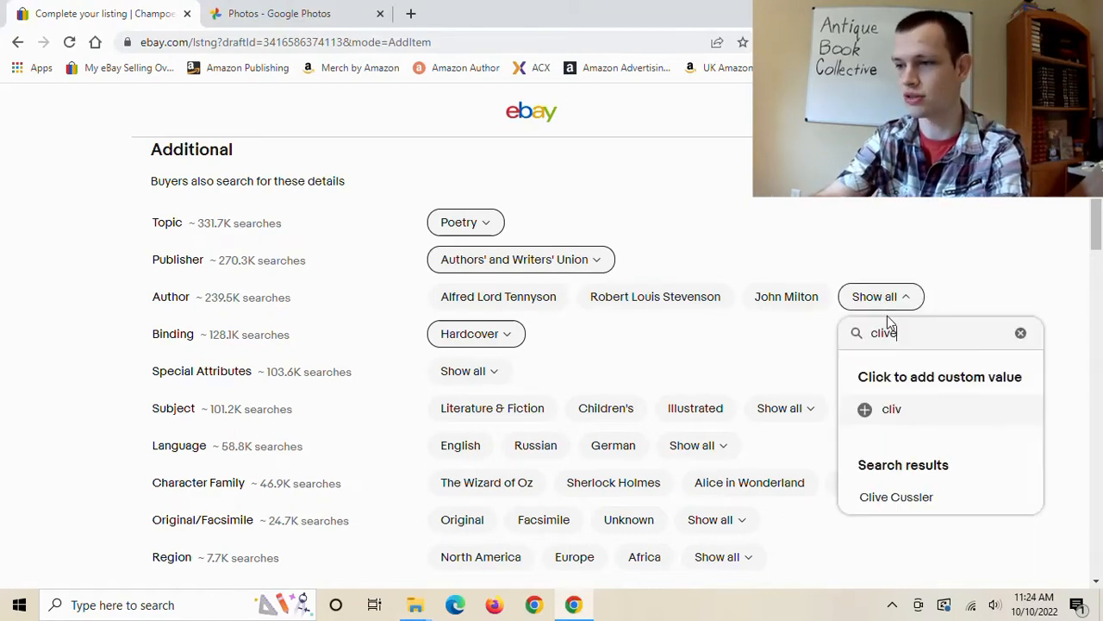
pyautogui.doubleClick(908, 334)
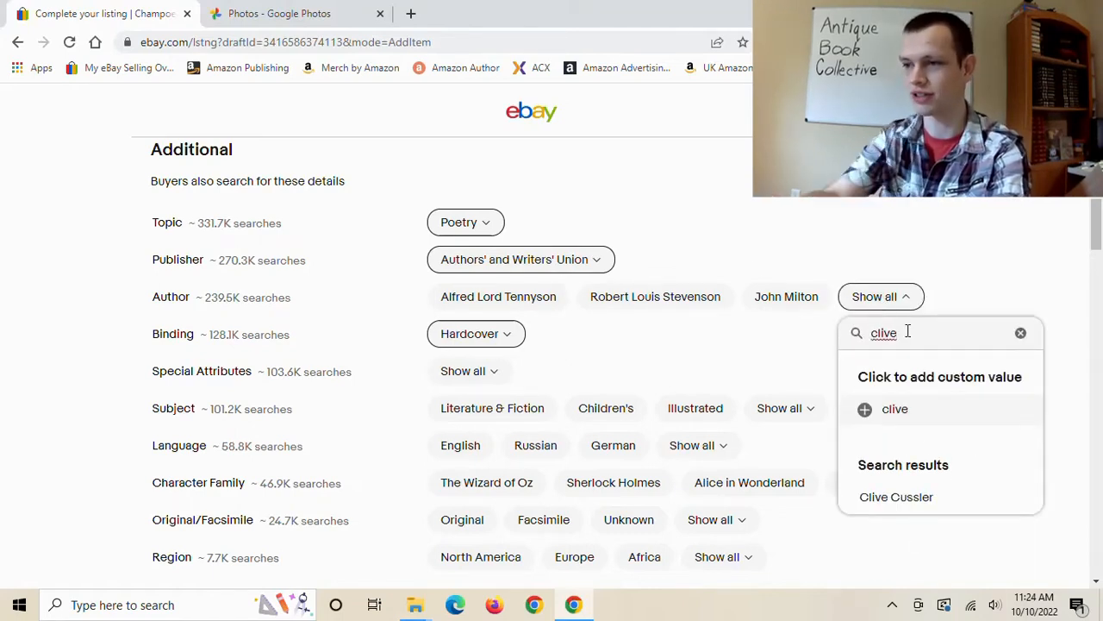
pyautogui.write('cl')
pyautogui.press('BackSpace')
pyautogui.press('BackSpace')
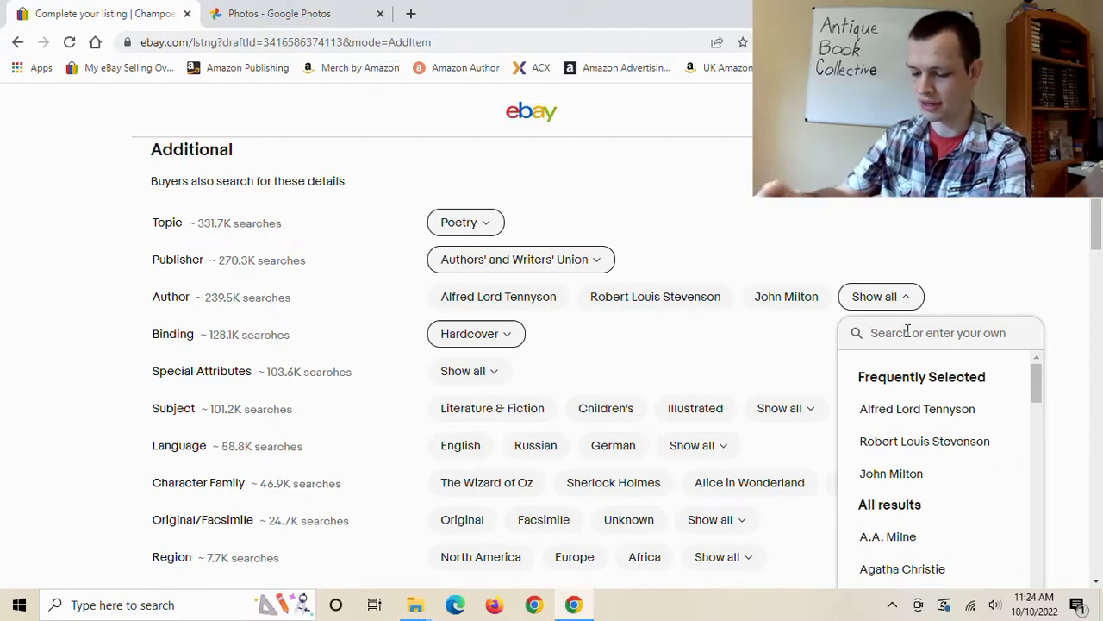
pyautogui.write('E. E')
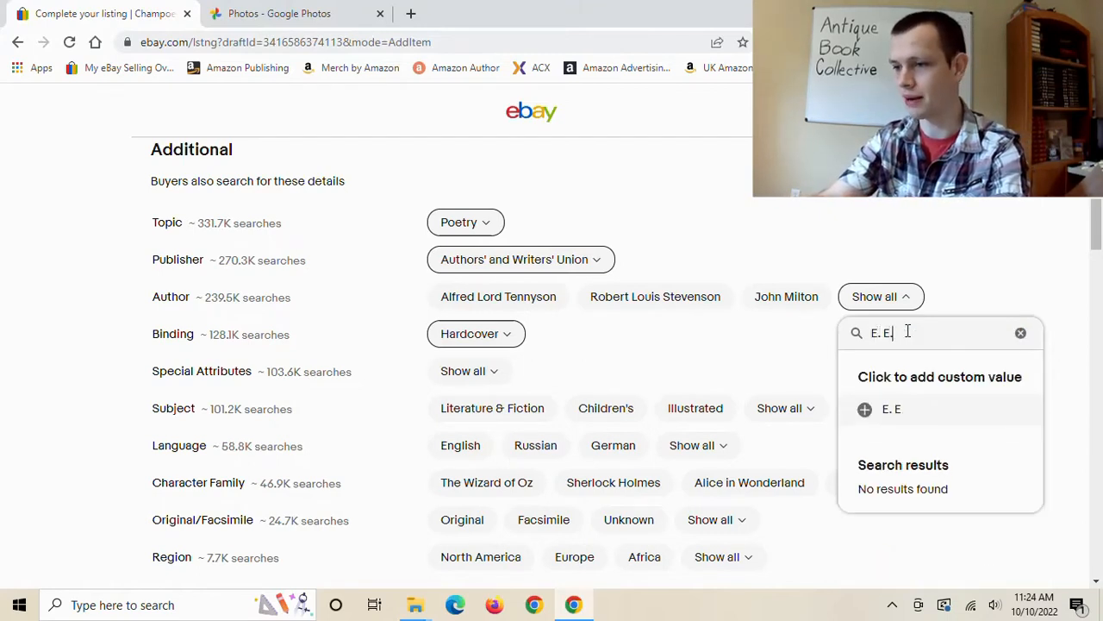
pyautogui.write('. E')
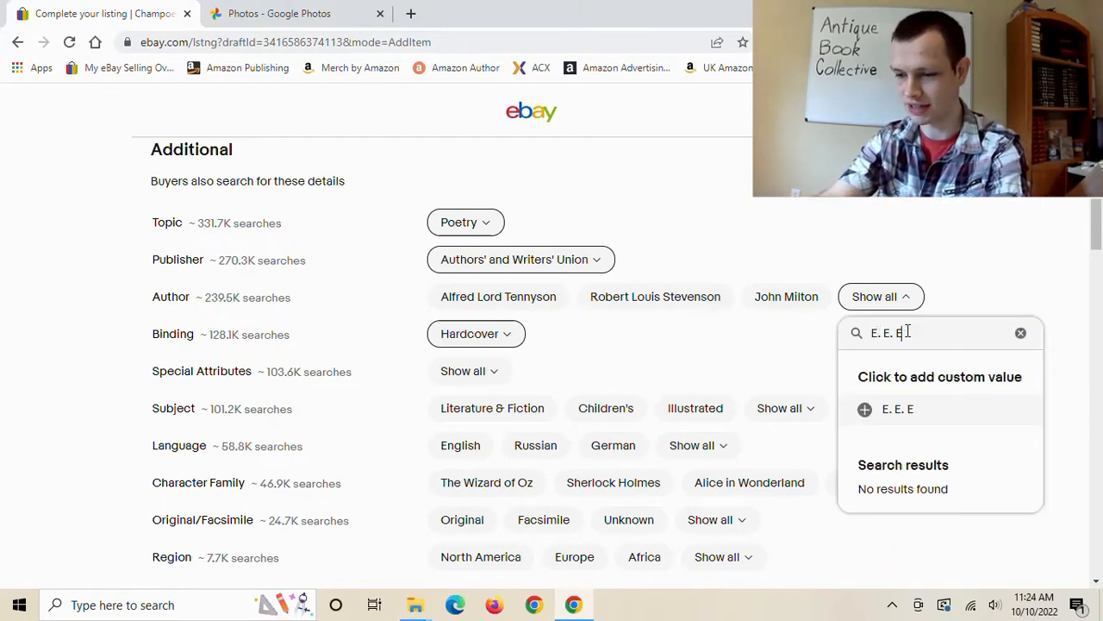
pyautogui.write('berhard')
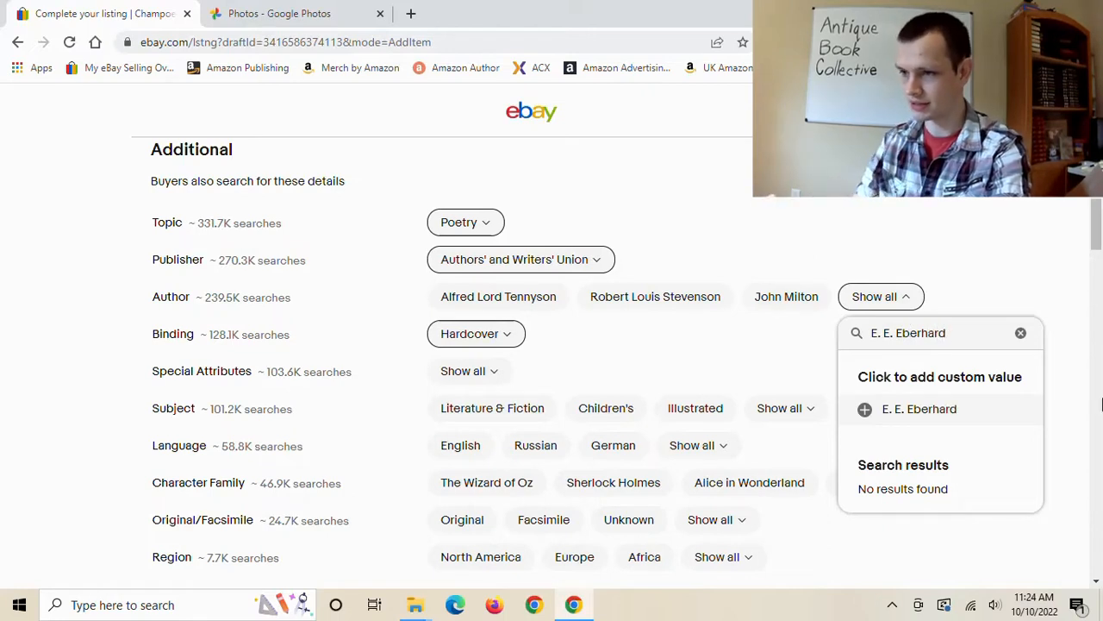
pyautogui.click(989, 424)
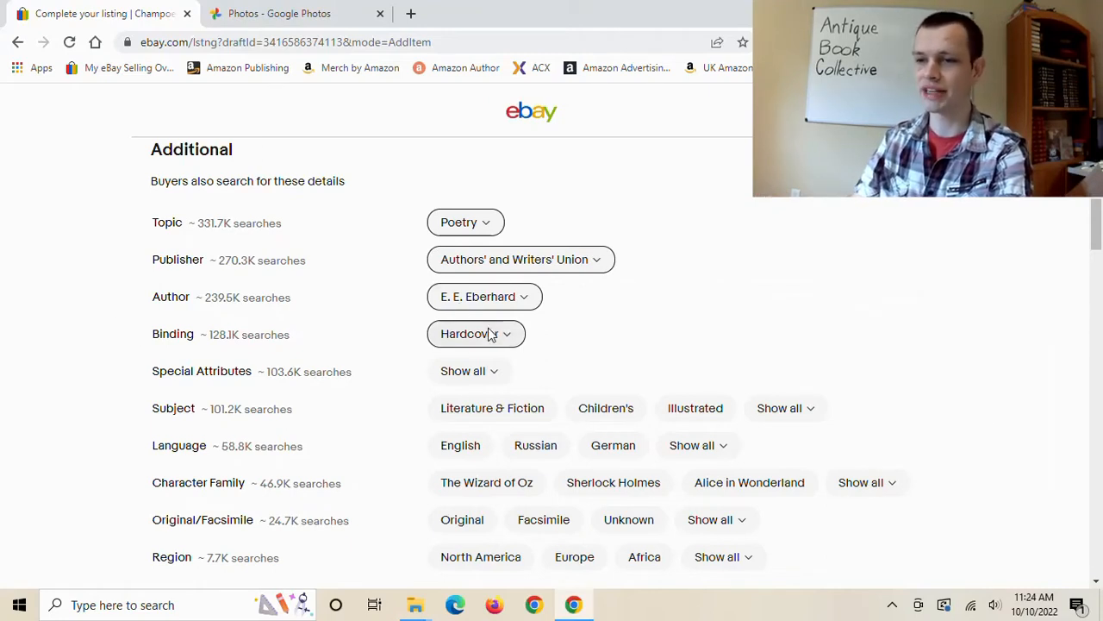
pyautogui.scroll(5, 549, 305)
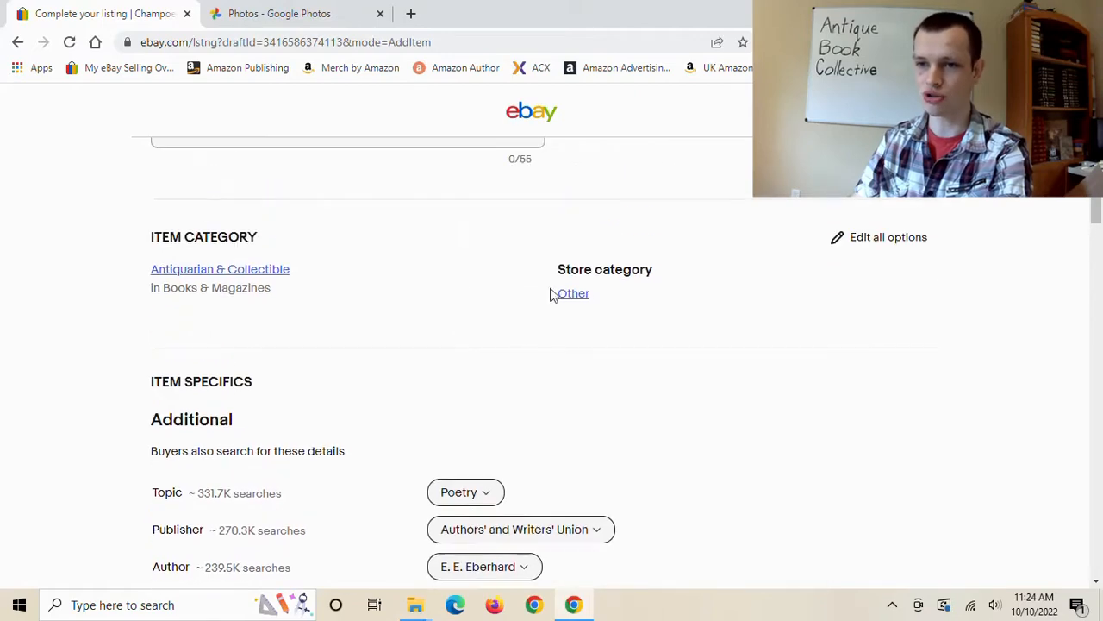
pyautogui.scroll(1, 264, 215)
pyautogui.scroll(-5, 320, 247)
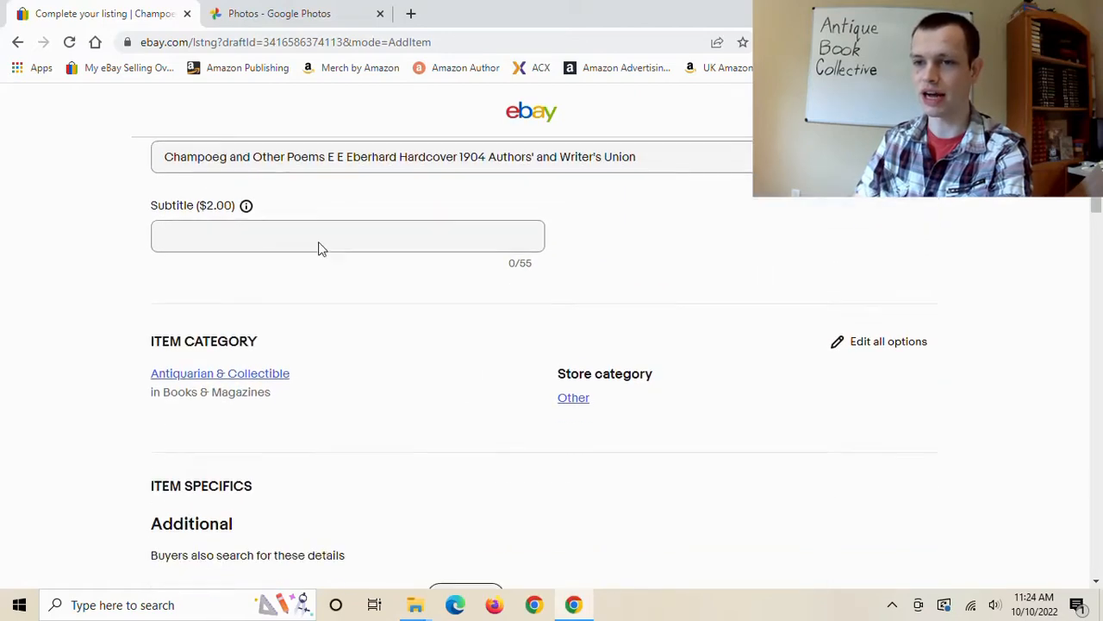
pyautogui.scroll(-1, 441, 264)
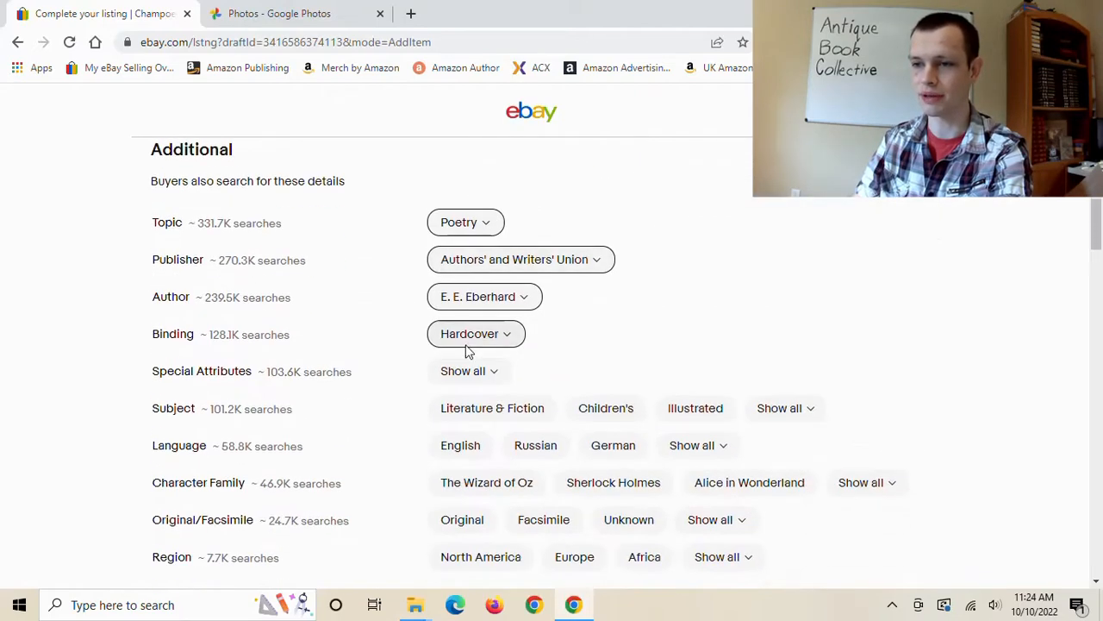
# Look through the available options for the Binding item specific and close the list without changing the selection.
pyautogui.click(509, 339)
pyautogui.scroll(-2, 524, 330)
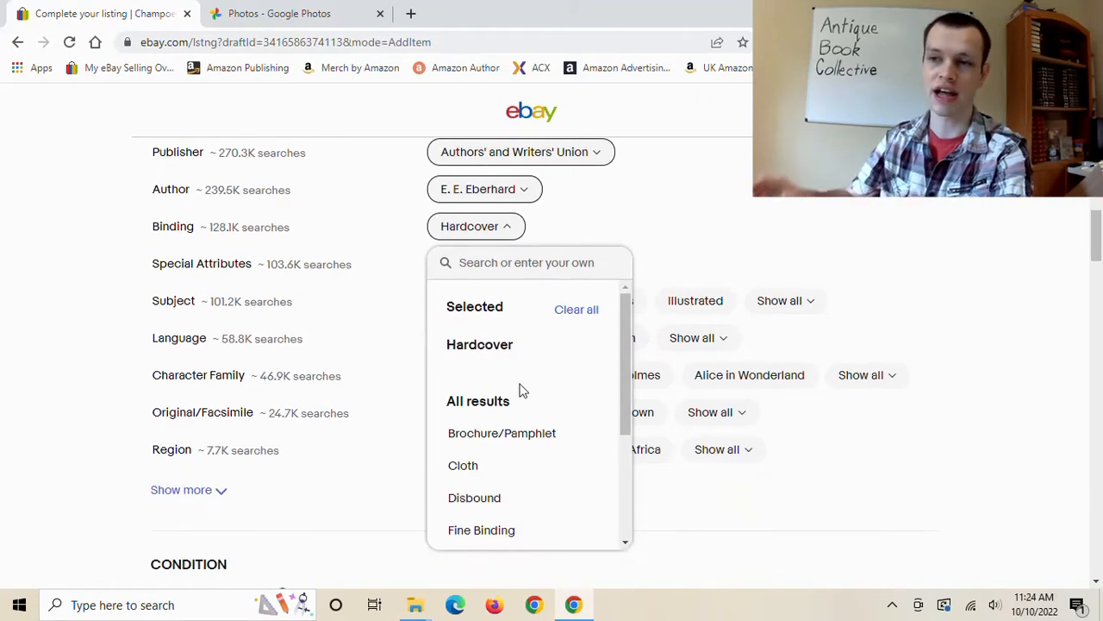
pyautogui.scroll(-3, 522, 399)
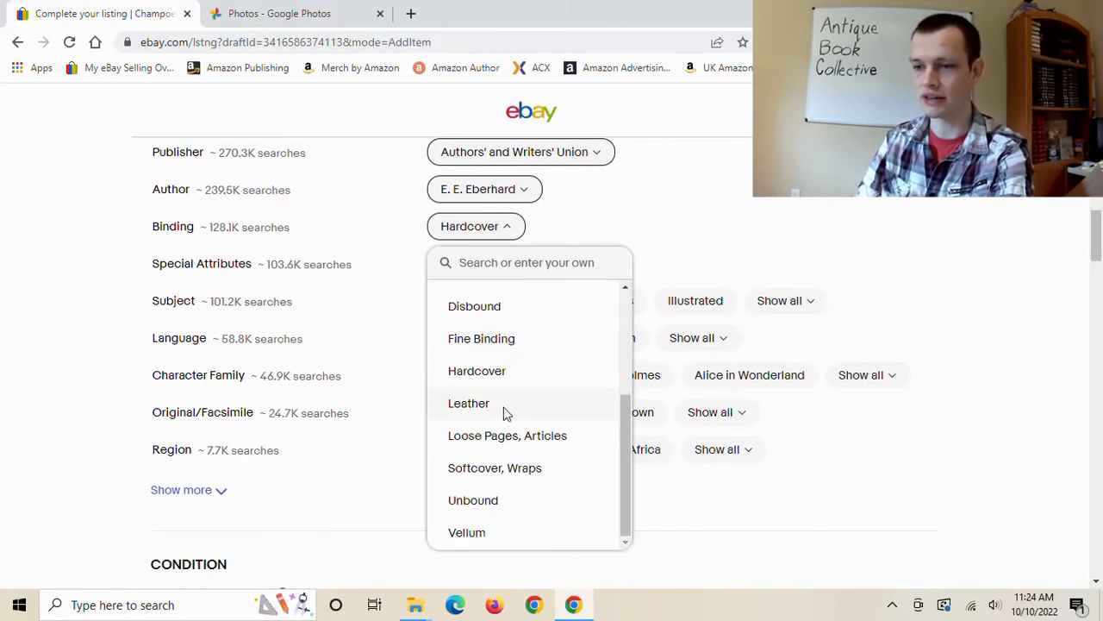
pyautogui.scroll(3, 477, 351)
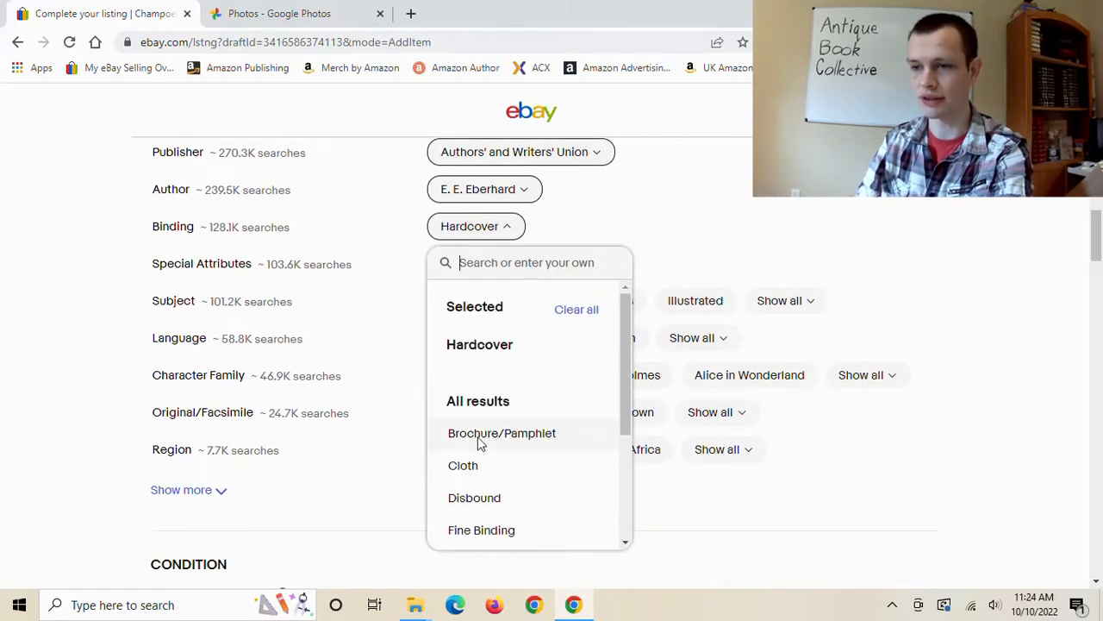
pyautogui.scroll(-1, 500, 409)
pyautogui.scroll(-4, 500, 414)
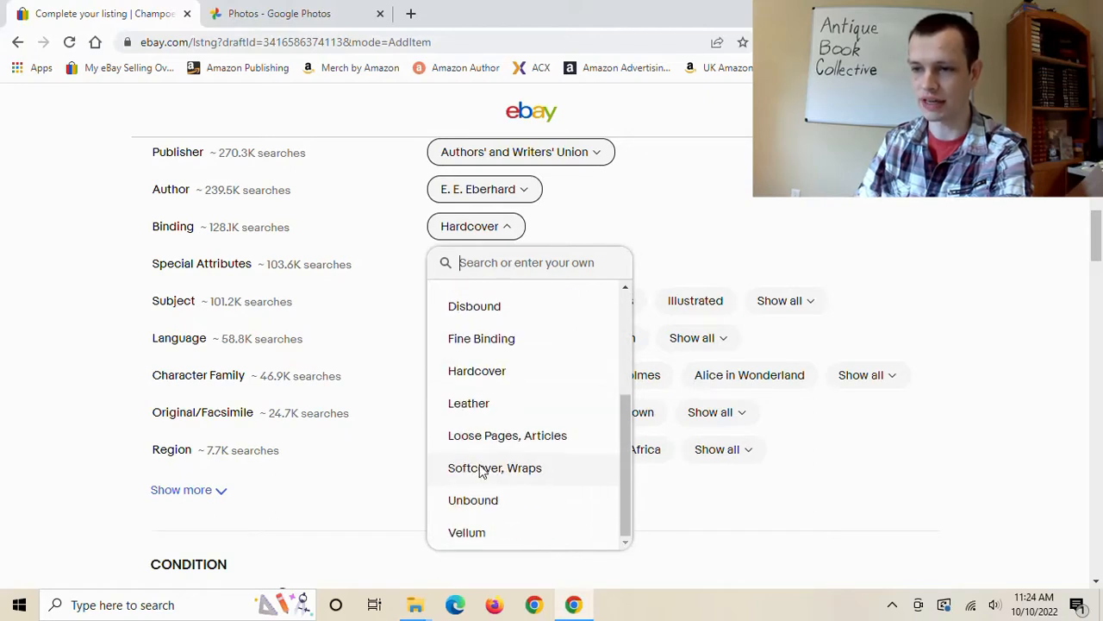
pyautogui.scroll(-1, 509, 495)
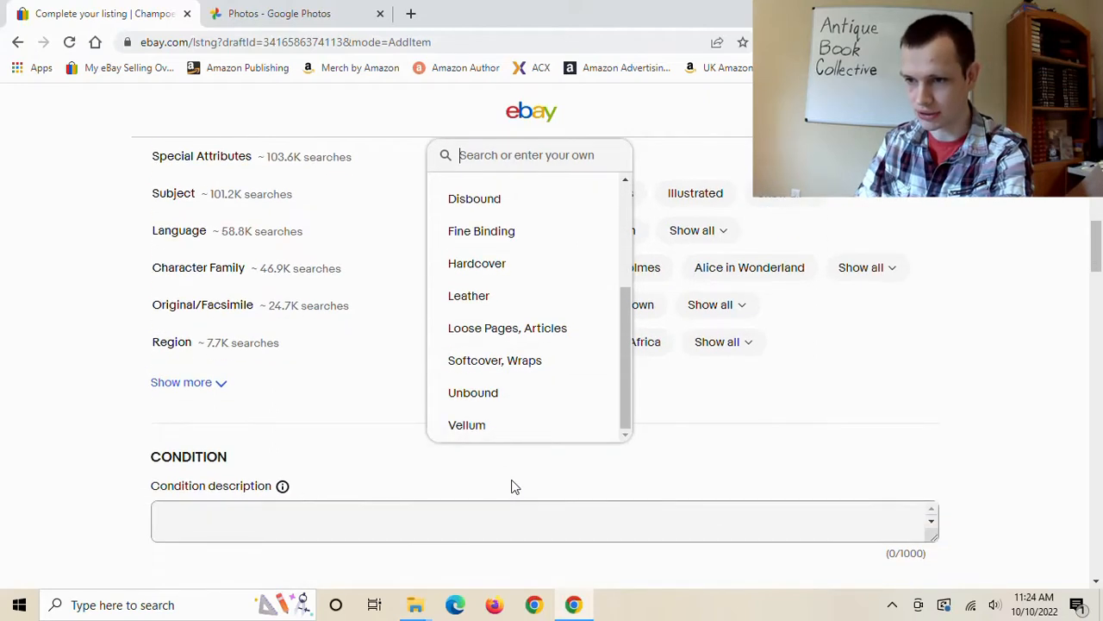
pyautogui.scroll(1, 528, 370)
pyautogui.scroll(2, 526, 371)
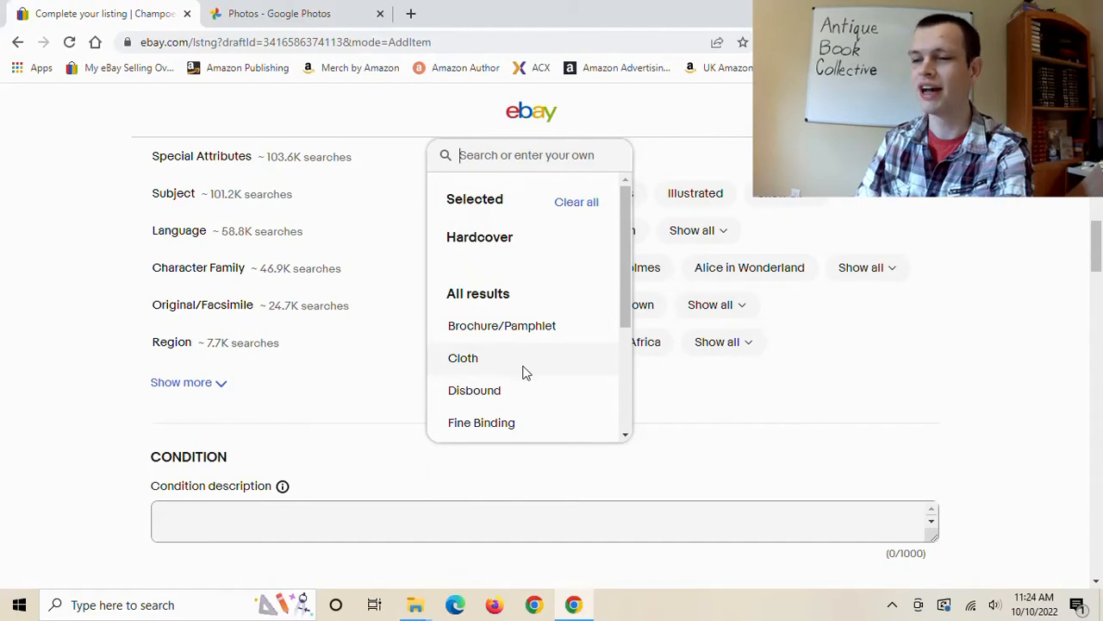
pyautogui.scroll(2, 603, 328)
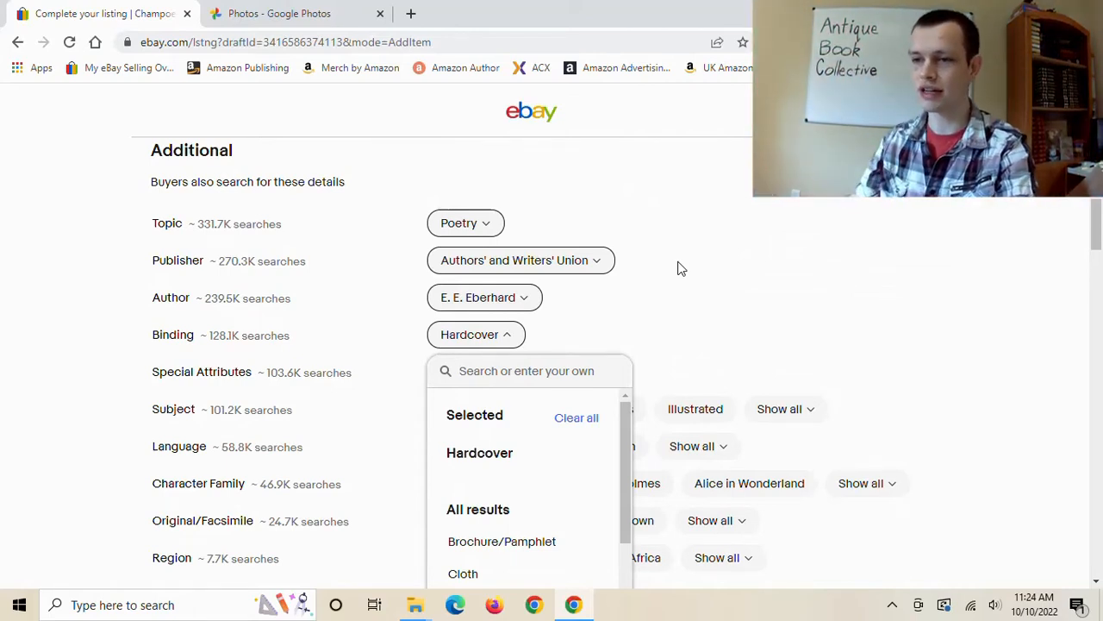
pyautogui.press('Escape')
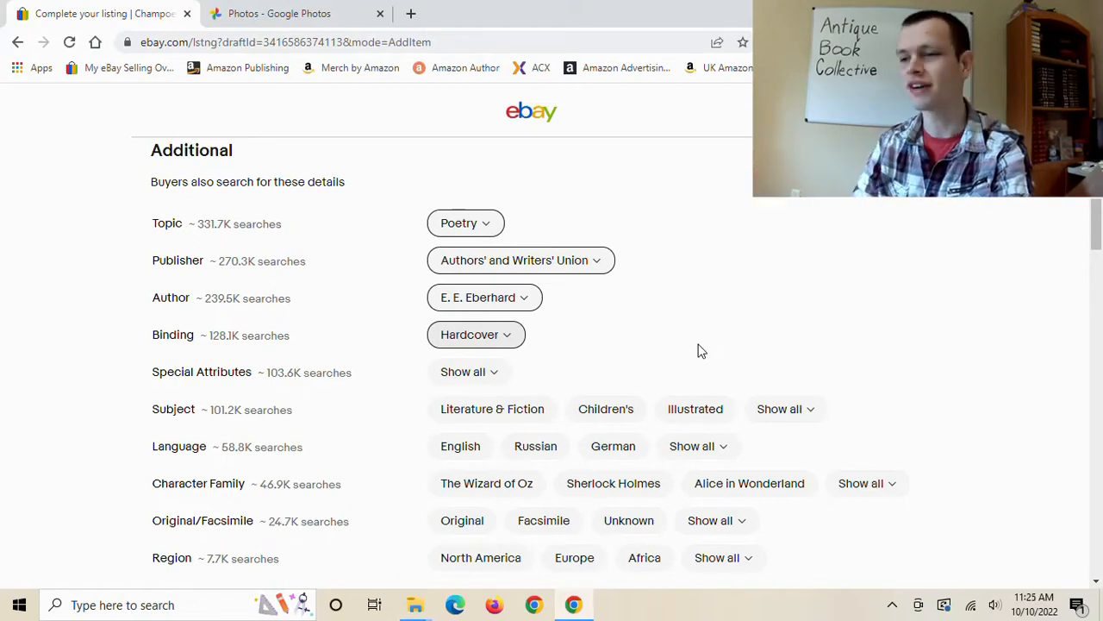
# Look through all Special Attributes options, check the listing's book photos against them, and close the list without selecting any.
pyautogui.click(485, 371)
pyautogui.scroll(-2, 565, 371)
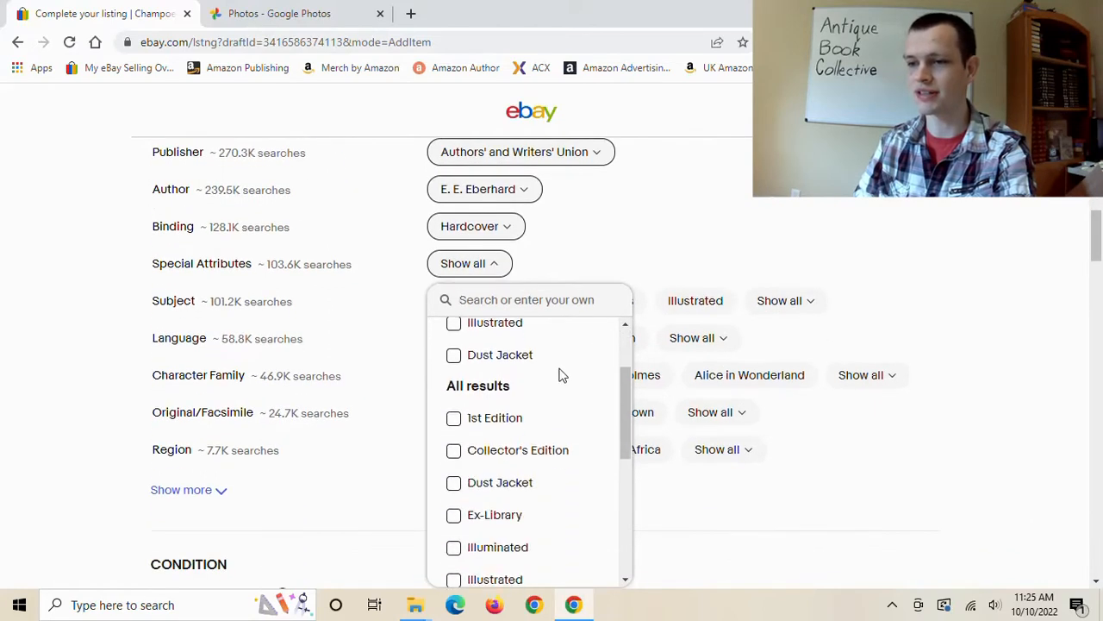
pyautogui.scroll(1, 517, 379)
pyautogui.scroll(1, 475, 370)
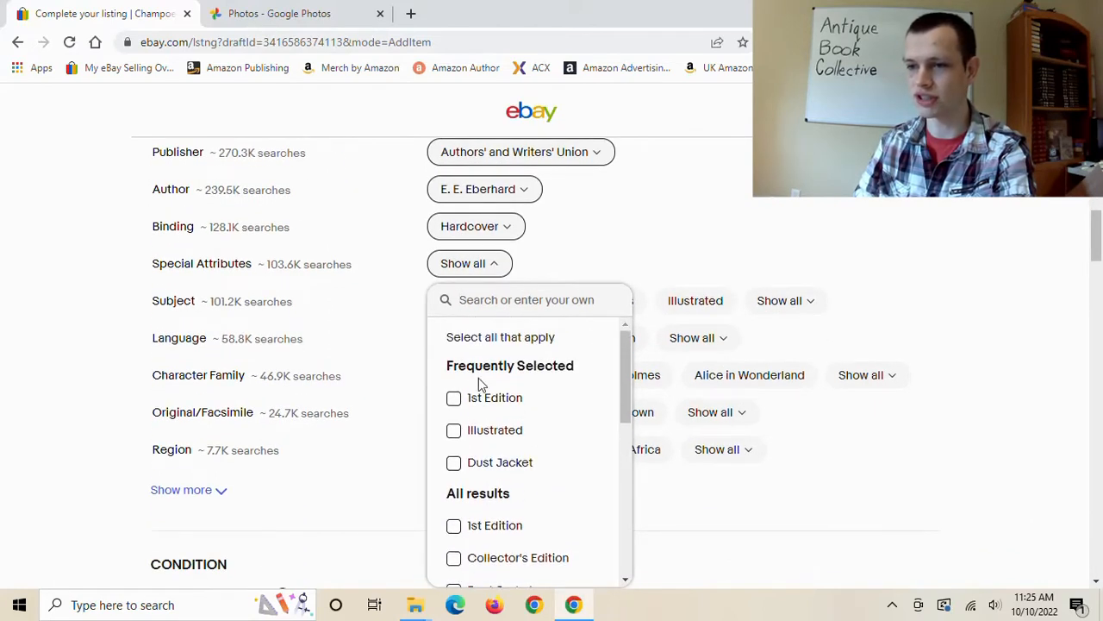
pyautogui.scroll(-1, 532, 388)
pyautogui.scroll(-4, 536, 402)
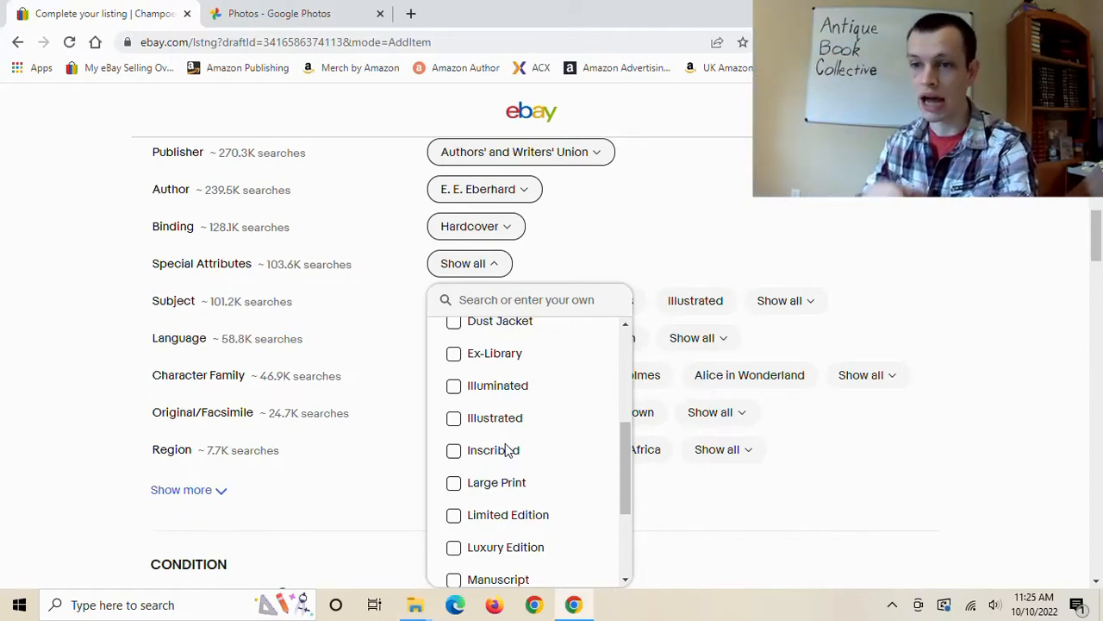
pyautogui.scroll(-3, 542, 423)
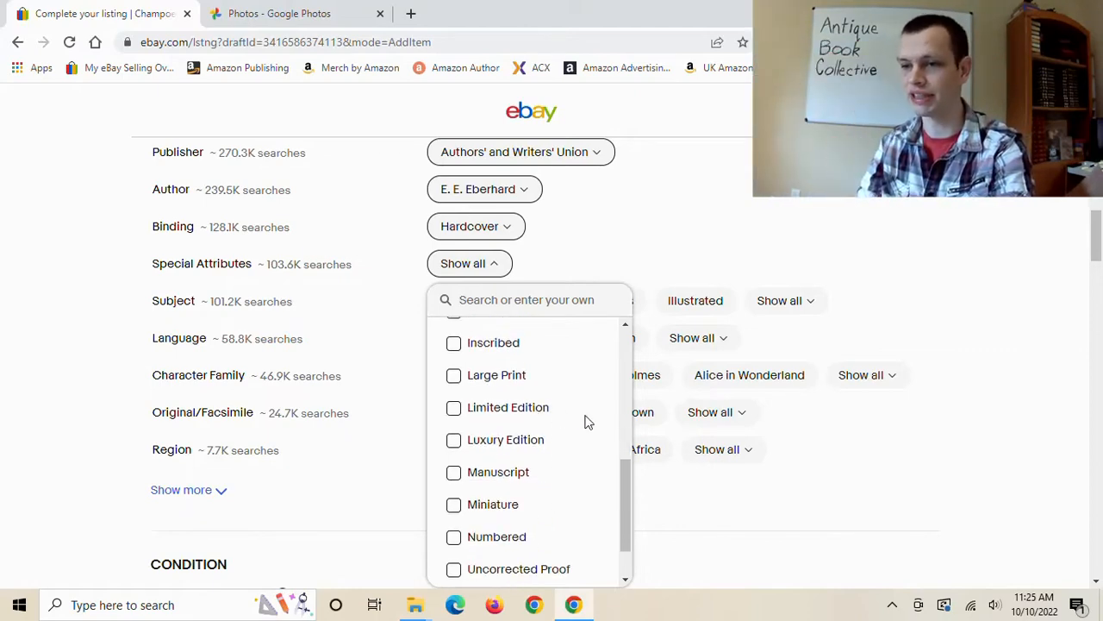
pyautogui.scroll(15, 756, 285)
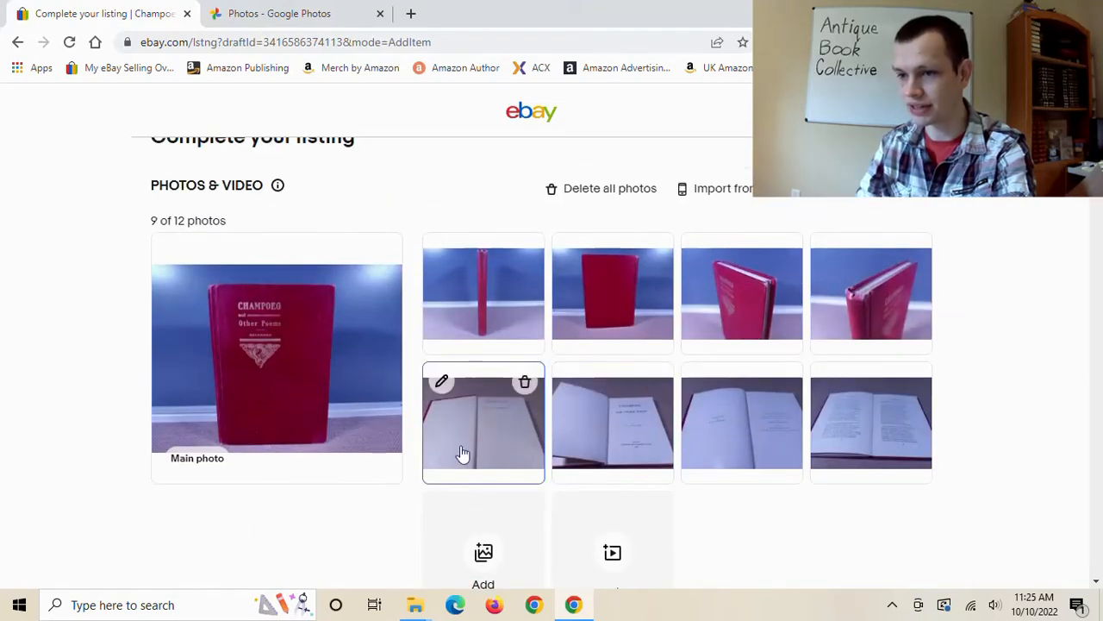
pyautogui.scroll(-15, 669, 397)
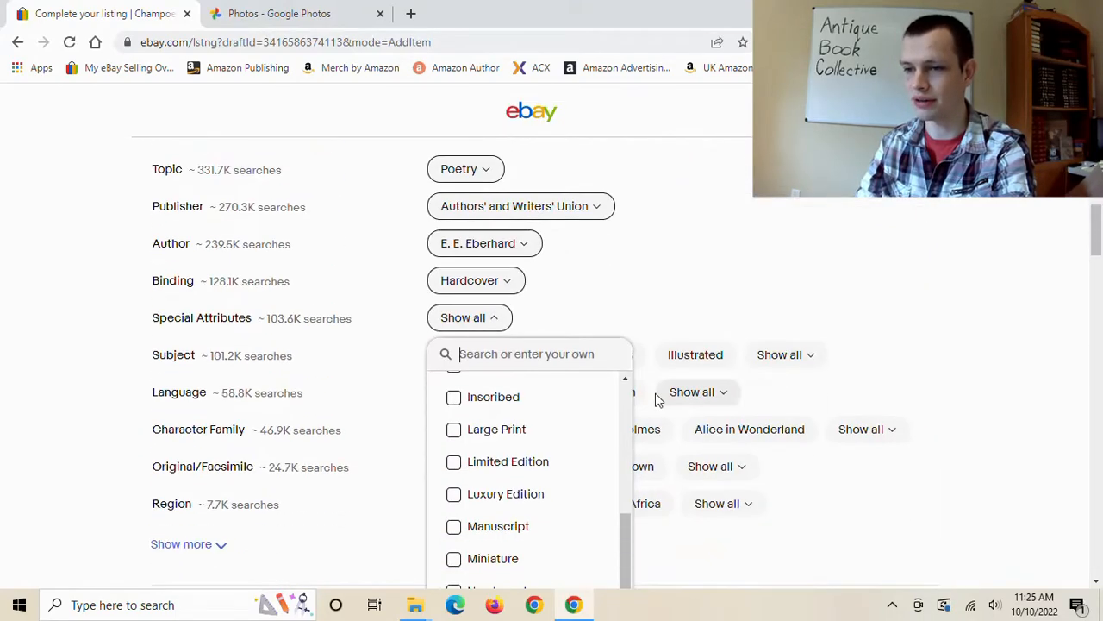
pyautogui.scroll(1, 582, 388)
pyautogui.scroll(-3, 485, 310)
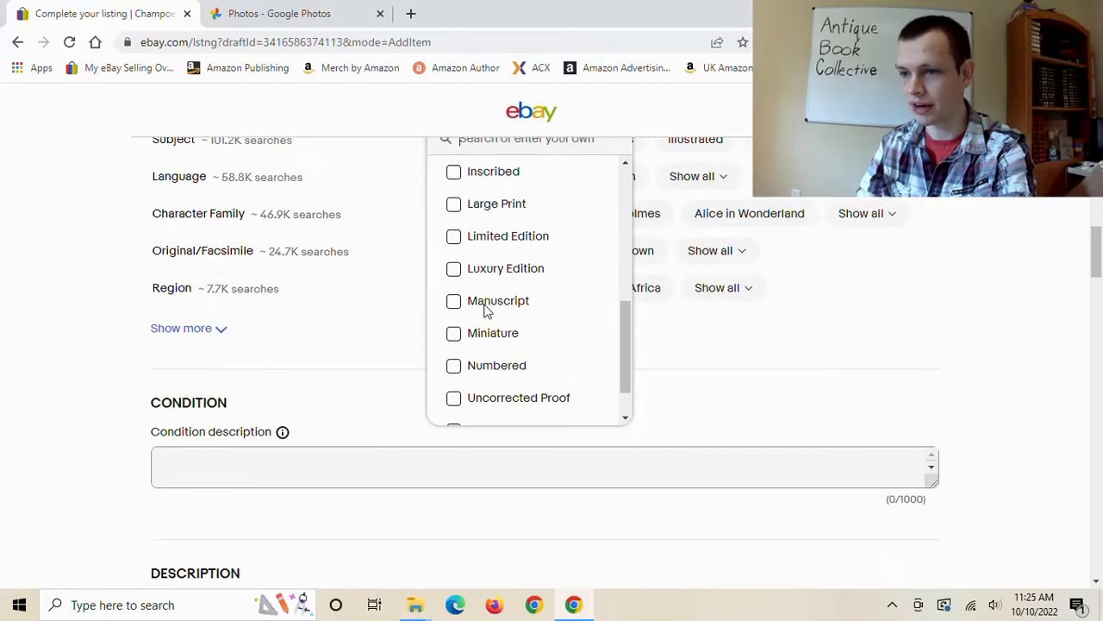
pyautogui.scroll(1, 791, 322)
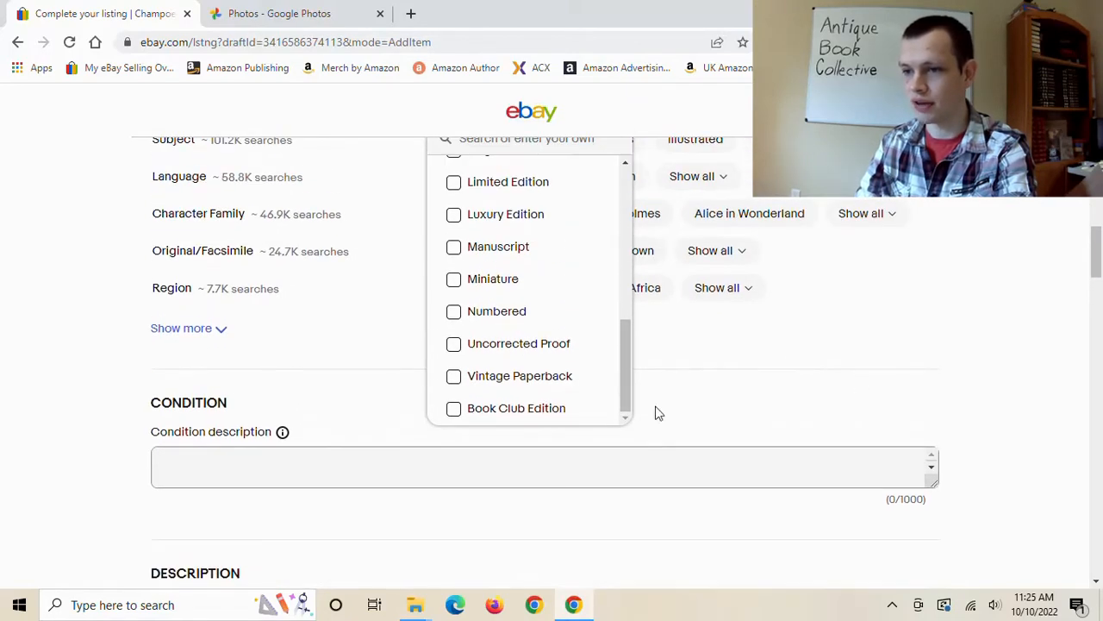
pyautogui.click(783, 370)
# Search the Subject item specific options for "poet" and clear the search.
pyautogui.scroll(2, 603, 353)
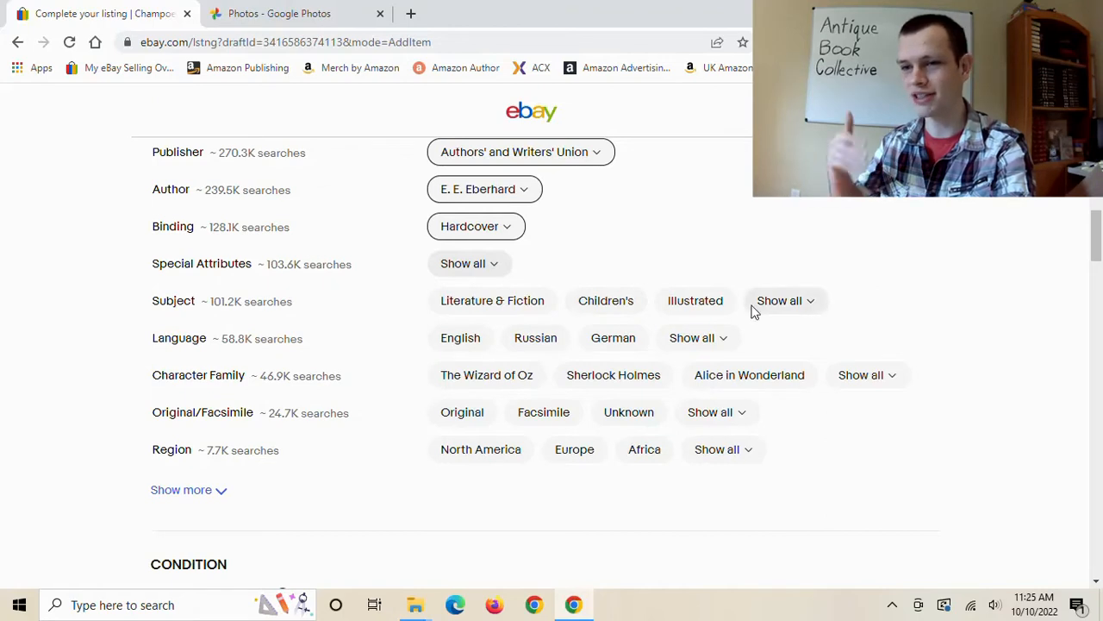
pyautogui.click(820, 311)
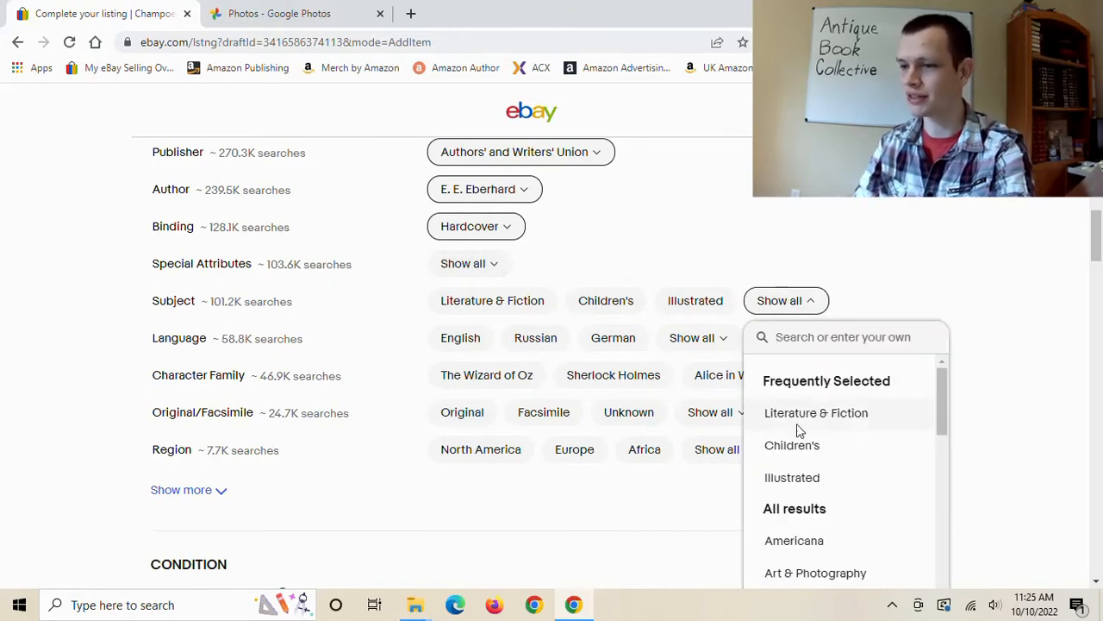
pyautogui.scroll(-2, 850, 436)
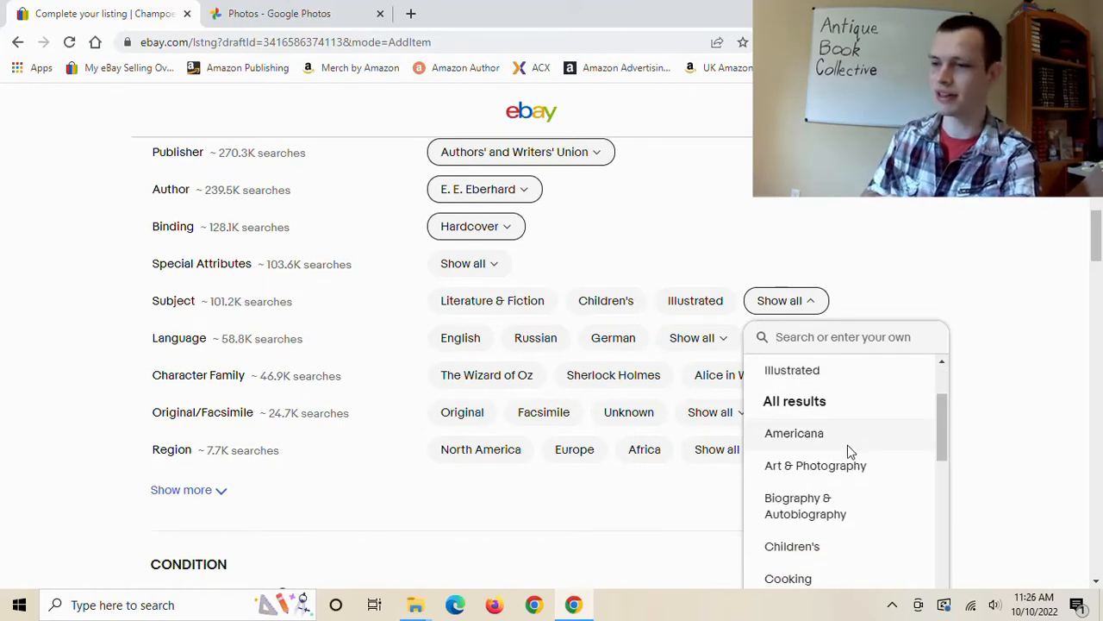
pyautogui.write('poet')
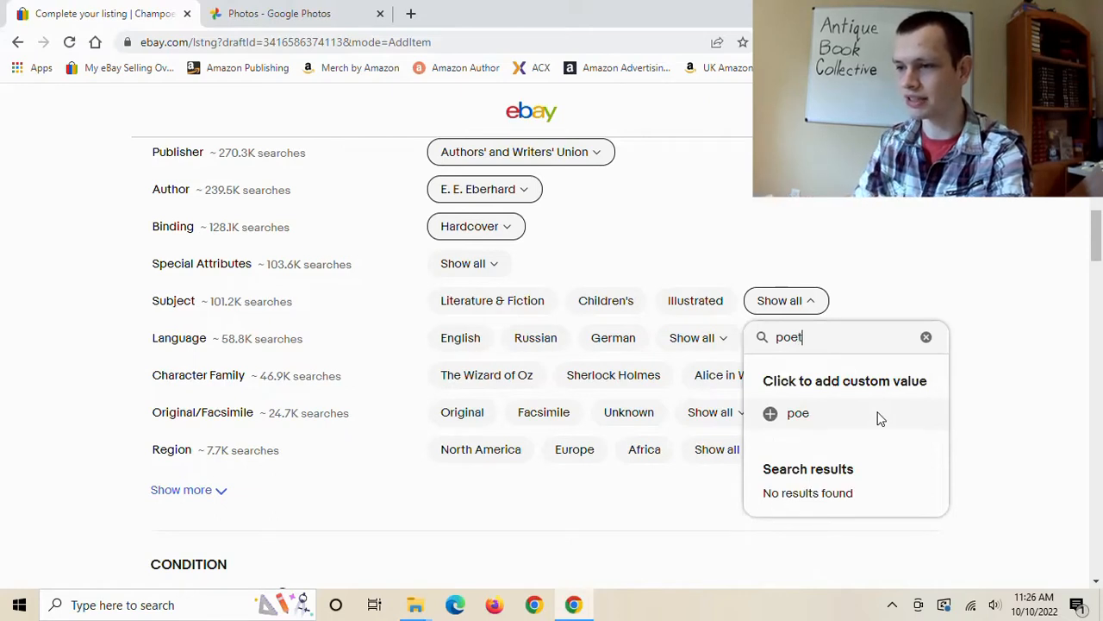
pyautogui.press('BackSpace')
pyautogui.press('BackSpace')
pyautogui.press('BackSpace')
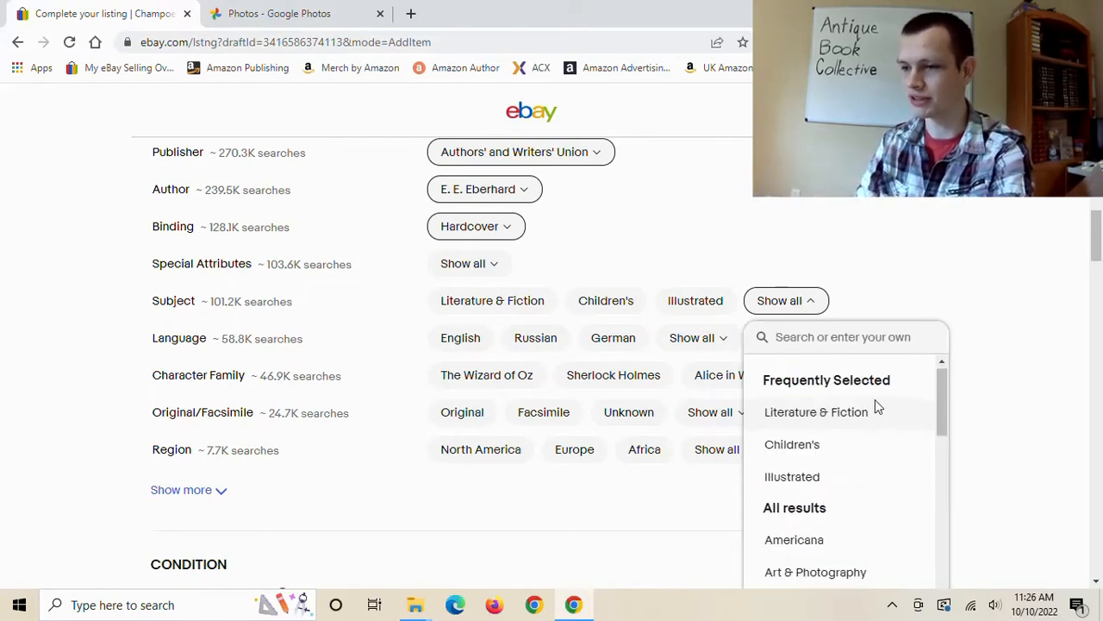
# Set the Subject item specific to Literature & Fiction and the Language item specific to English.
pyautogui.scroll(-5, 875, 414)
pyautogui.scroll(-6, 853, 424)
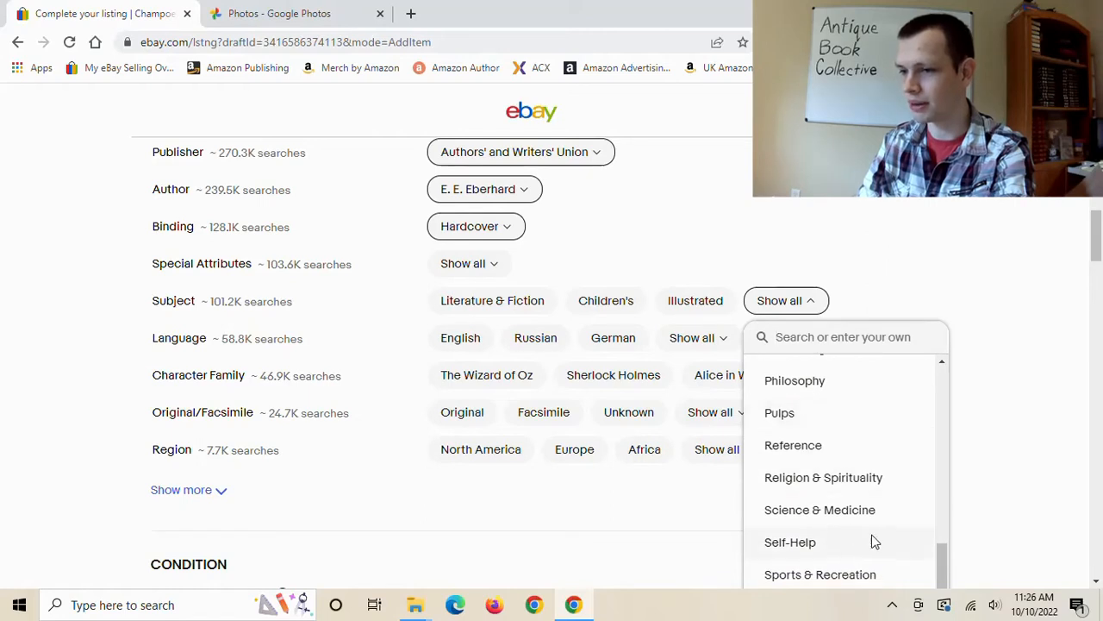
pyautogui.scroll(-3, 862, 517)
pyautogui.scroll(6, 862, 375)
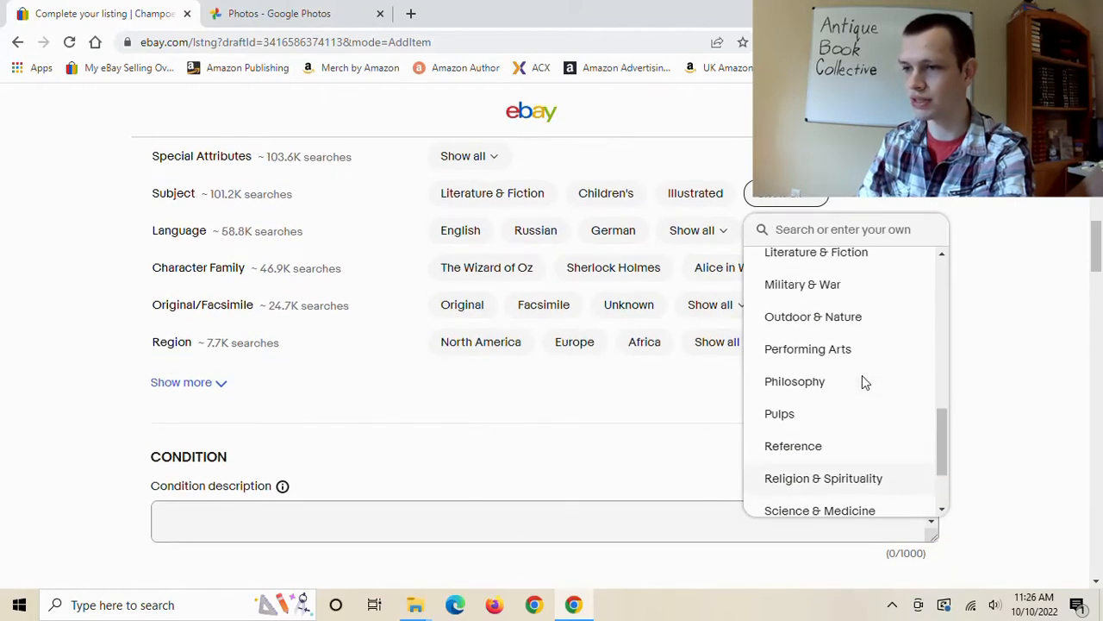
pyautogui.scroll(3, 869, 383)
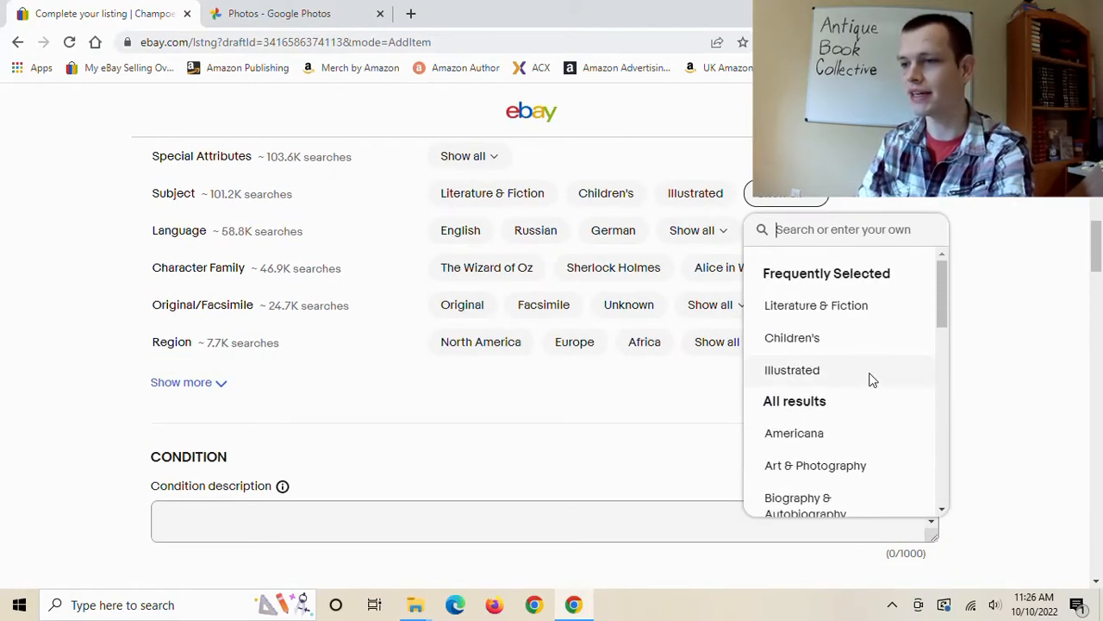
pyautogui.click(819, 308)
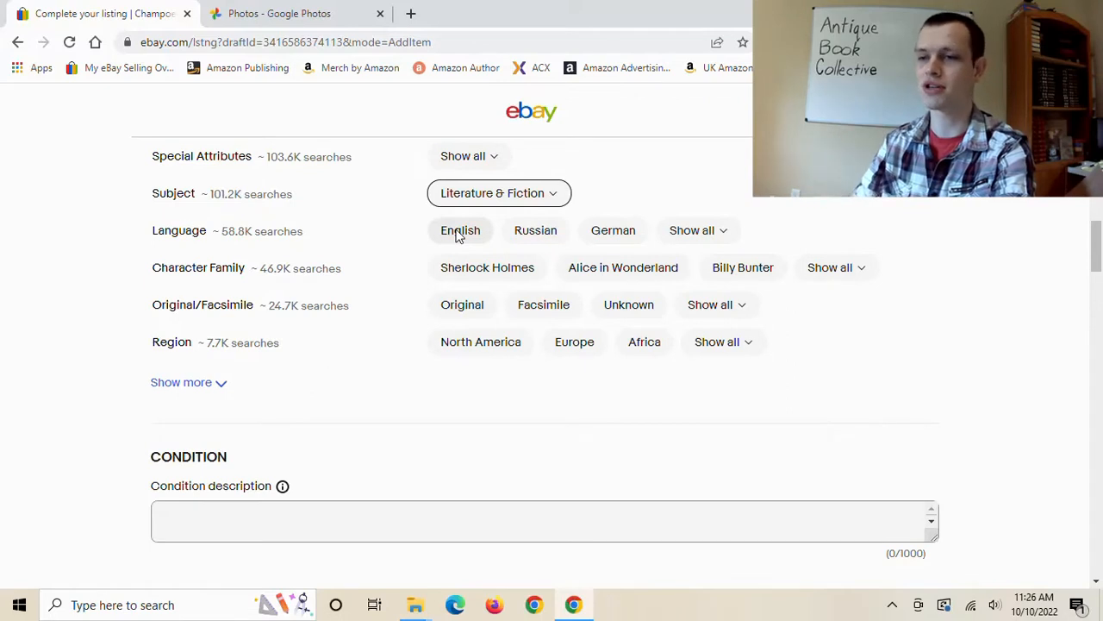
pyautogui.click(459, 231)
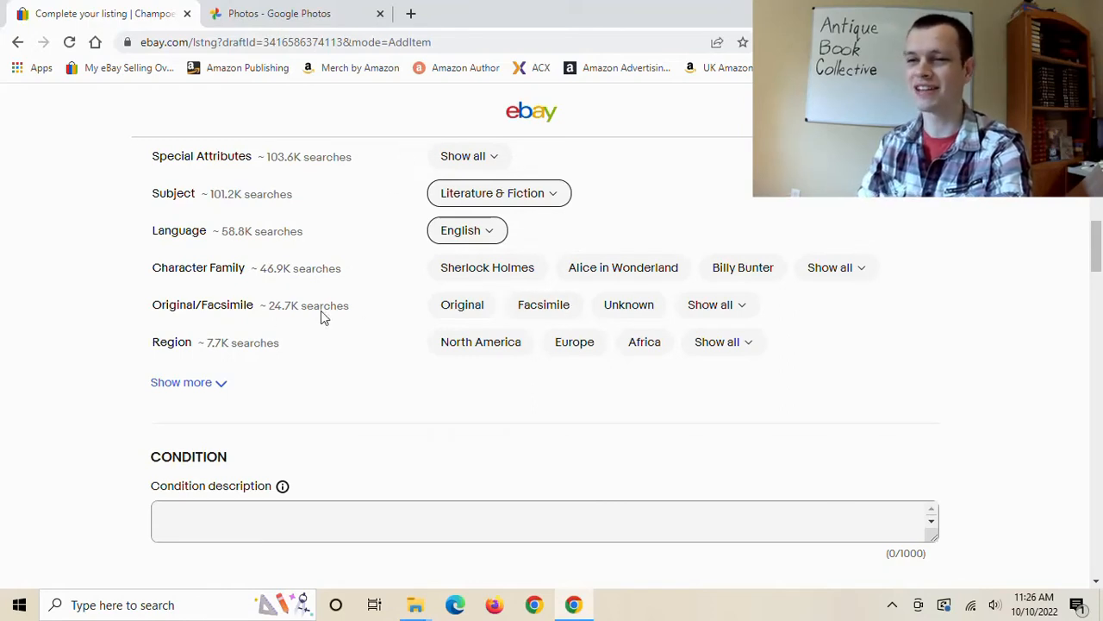
# Look through the available options for the Original/Facsimile item specific and close the list without selecting any.
pyautogui.moveTo(148, 311); pyautogui.dragTo(264, 314)
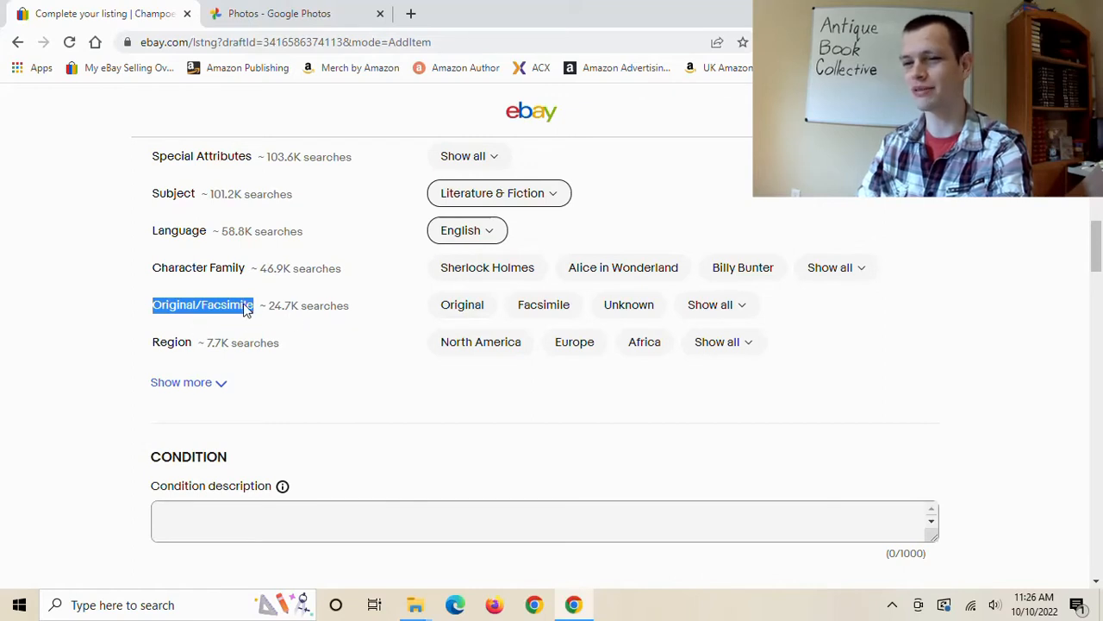
pyautogui.click(726, 308)
pyautogui.scroll(-1, 772, 442)
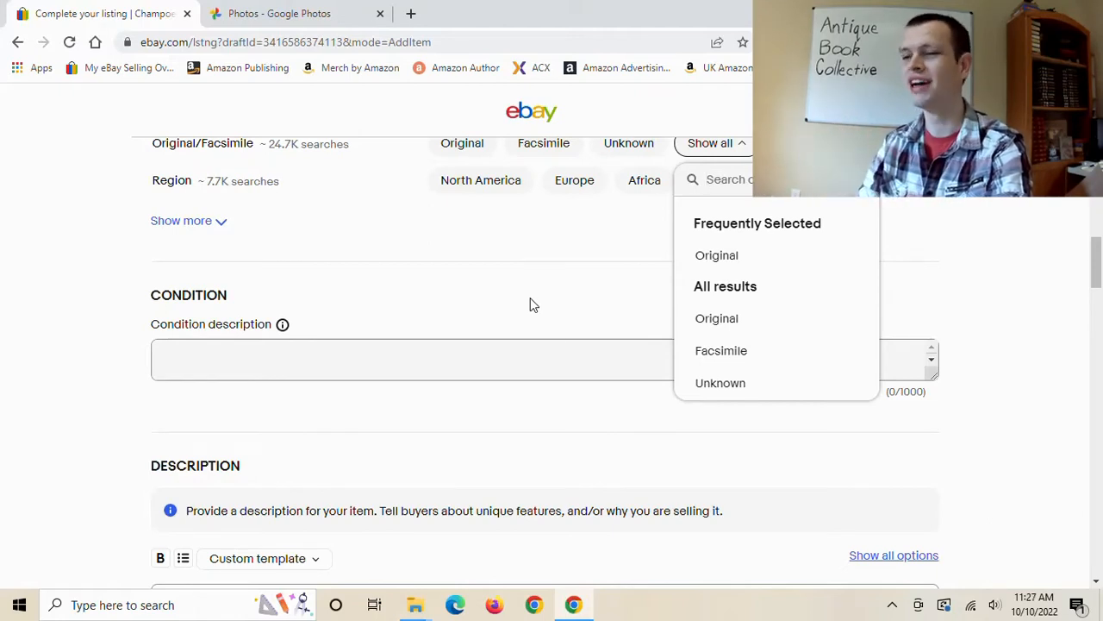
pyautogui.click(587, 269)
pyautogui.scroll(1, 405, 267)
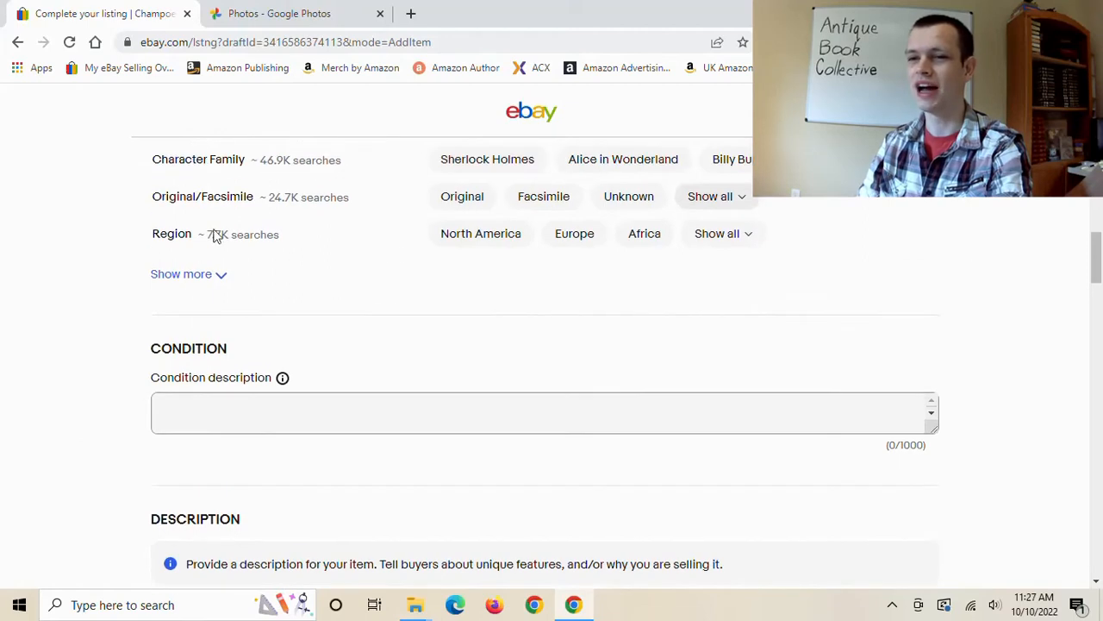
# Review the available Region options and set the Region item specific to North America.
pyautogui.click(741, 239)
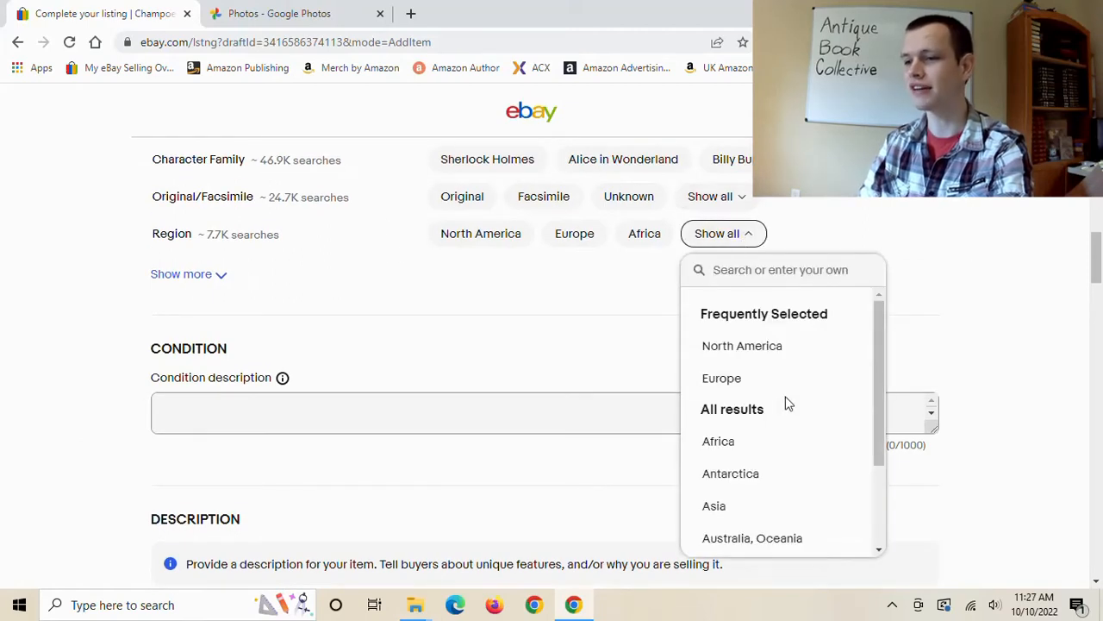
pyautogui.scroll(-3, 786, 403)
pyautogui.scroll(1, 794, 373)
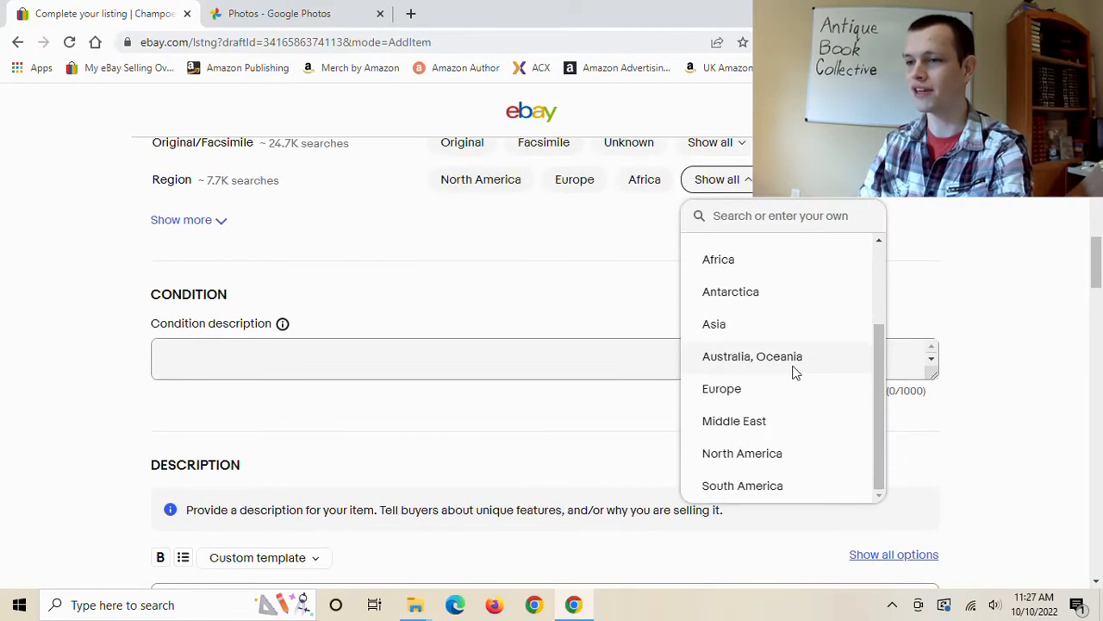
pyautogui.scroll(3, 792, 371)
pyautogui.click(560, 259)
pyautogui.scroll(1, 495, 259)
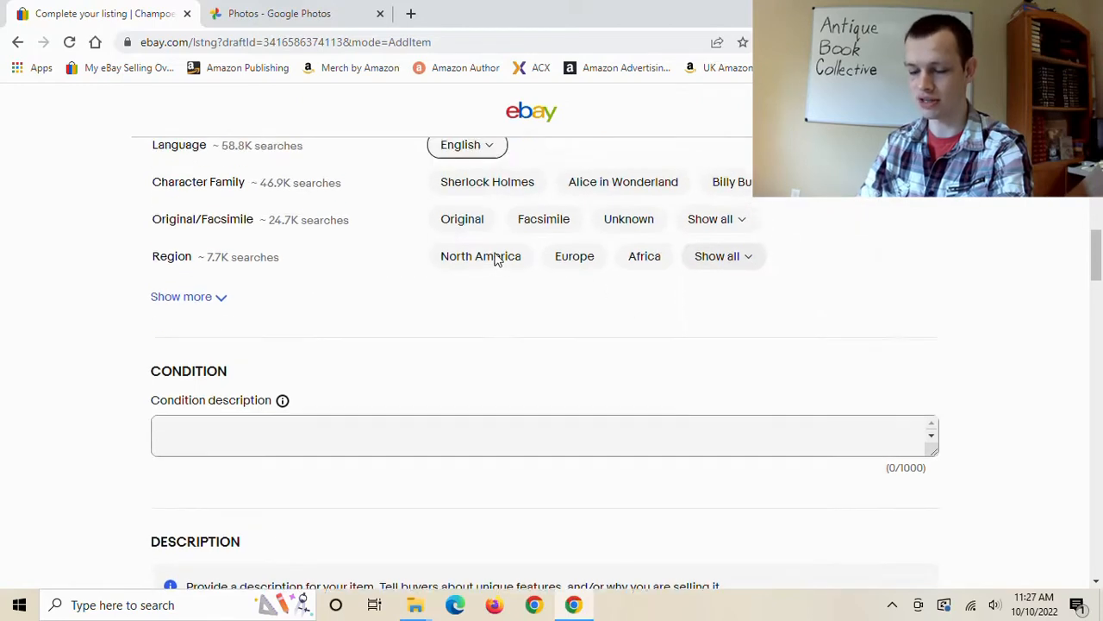
pyautogui.scroll(1, 495, 259)
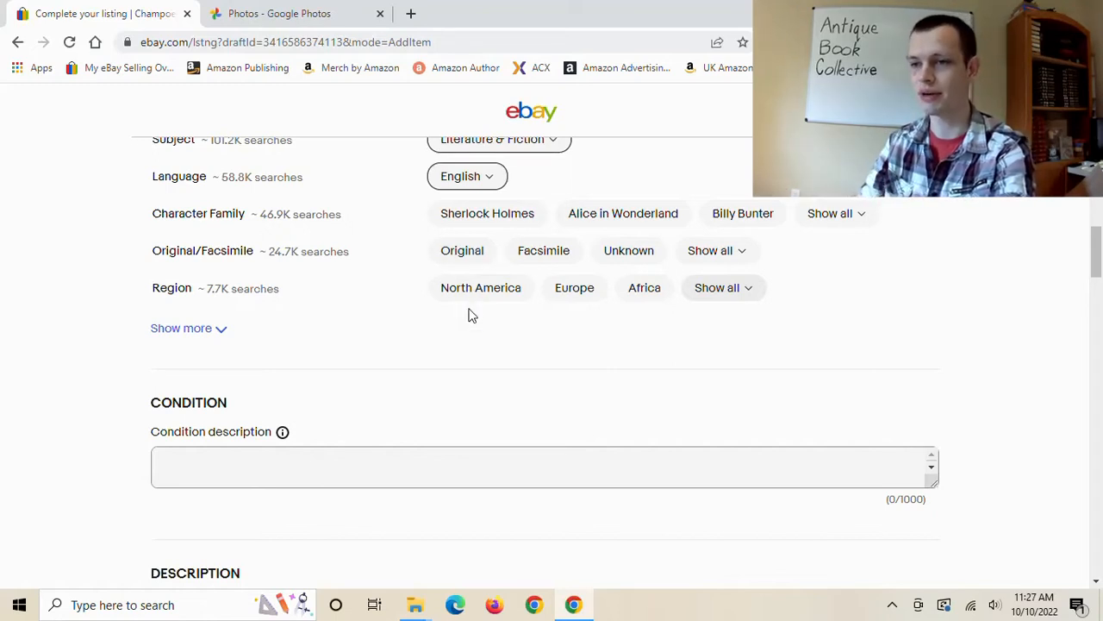
pyautogui.click(491, 288)
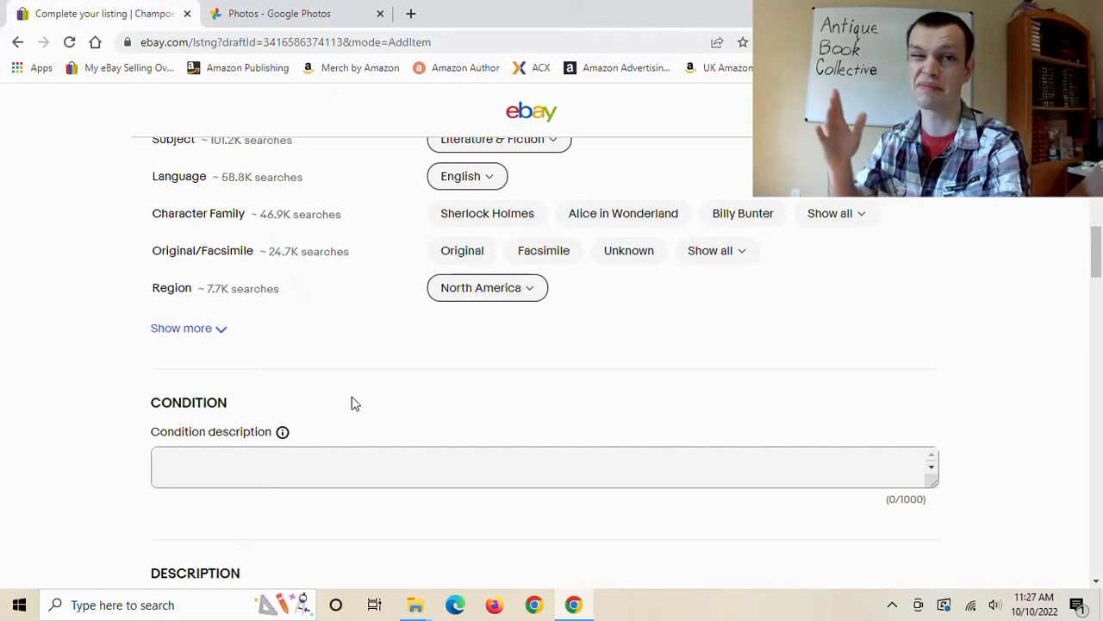
# Enter the condition description "Book is in very good condition, cover is in great shape, all pages are clear and present.".
pyautogui.scroll(-1, 400, 417)
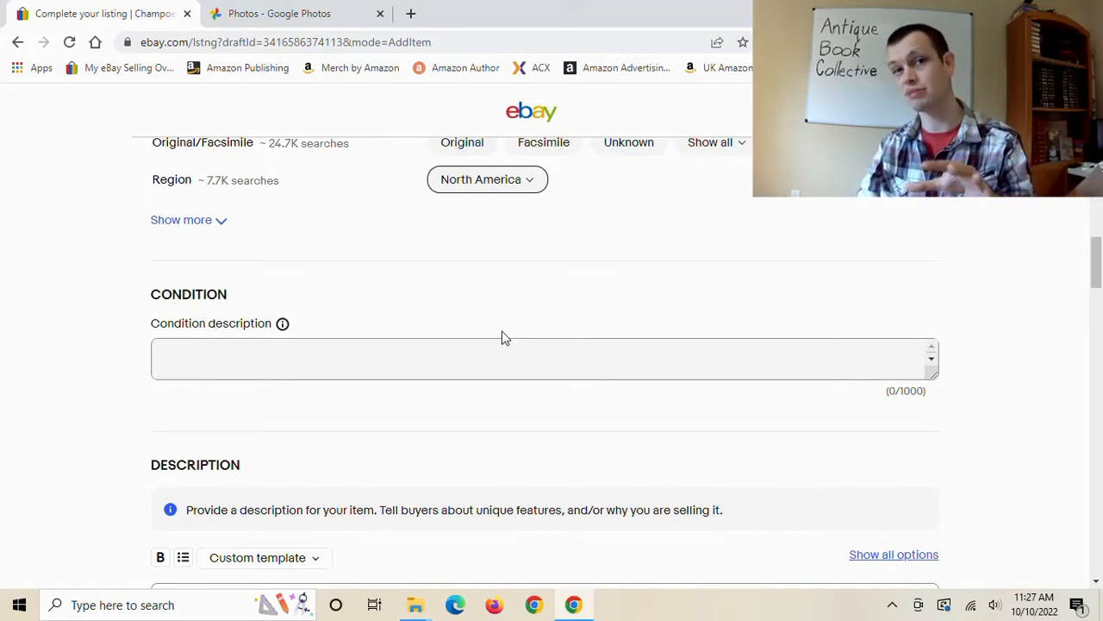
pyautogui.click(482, 358)
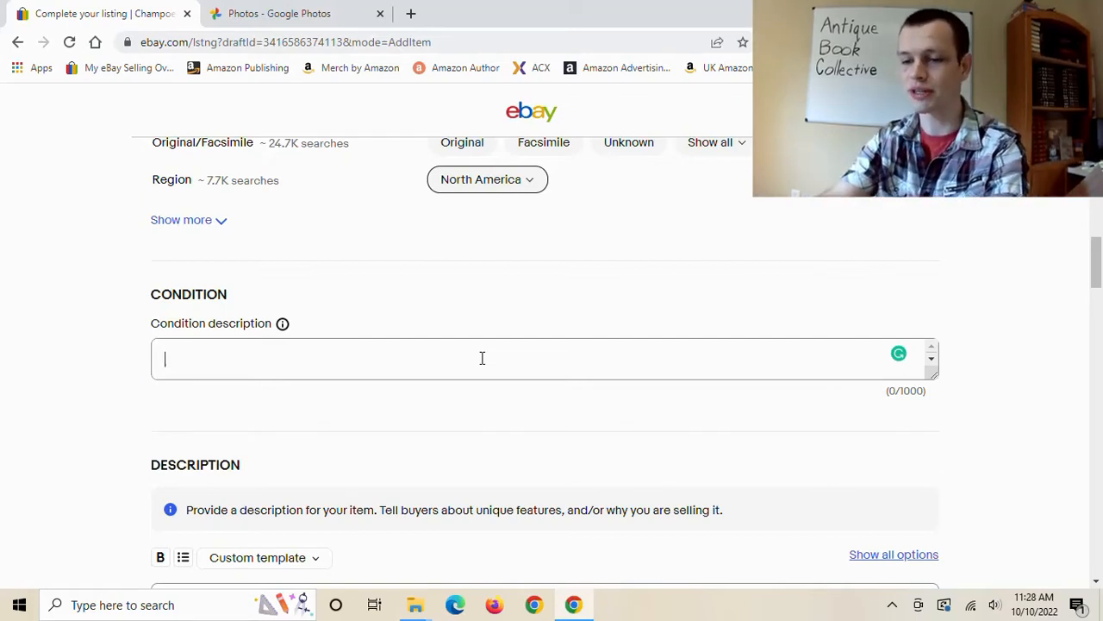
pyautogui.write('Book is')
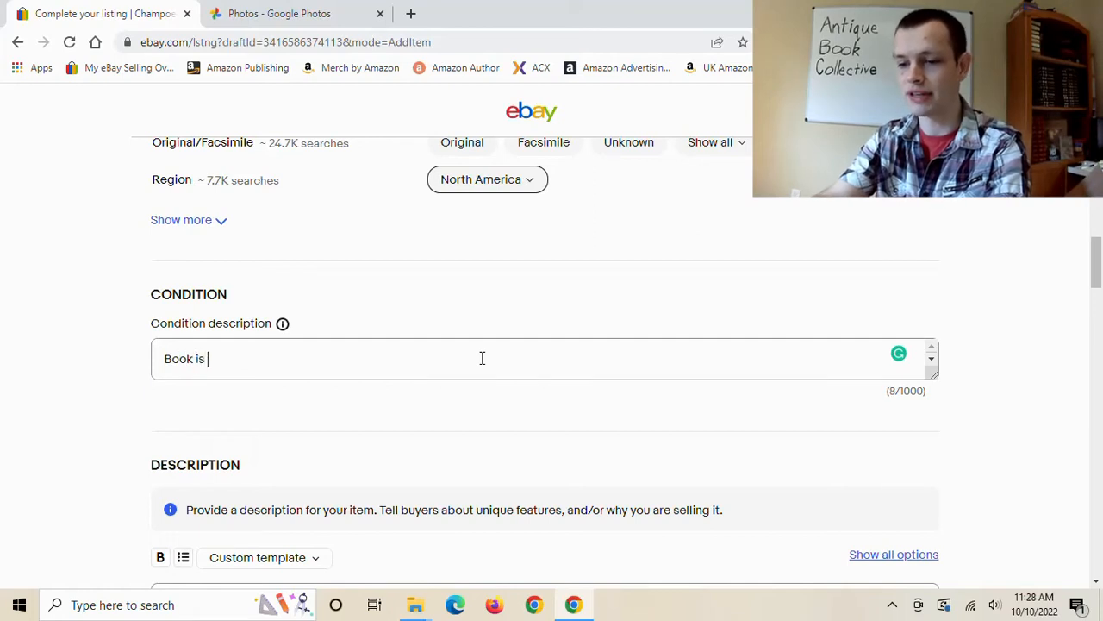
pyautogui.write(' in very good ')
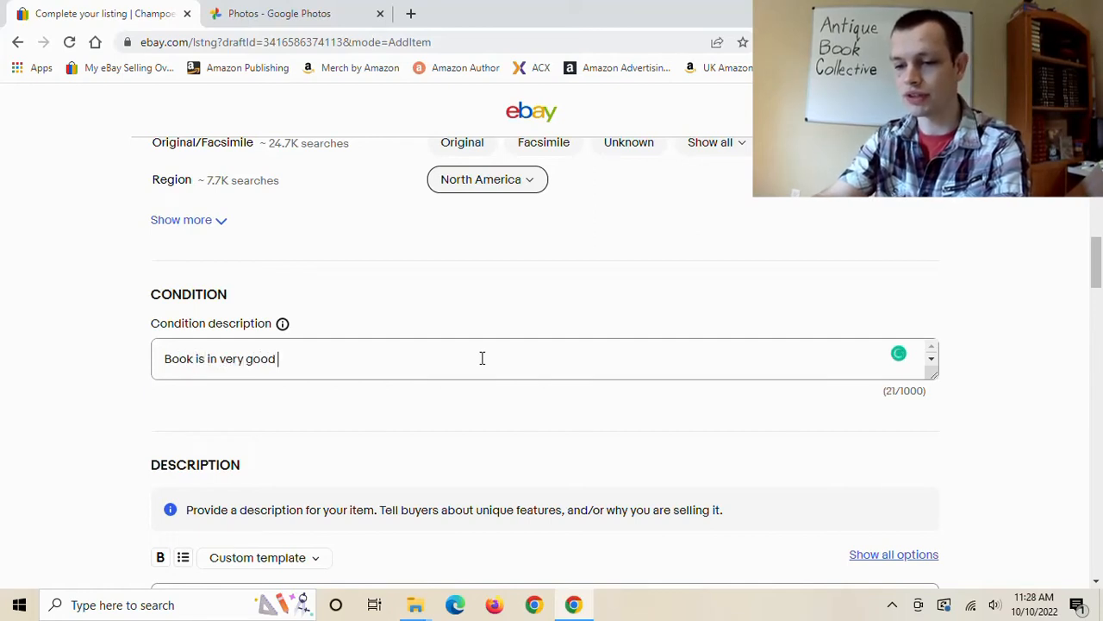
pyautogui.write('condi')
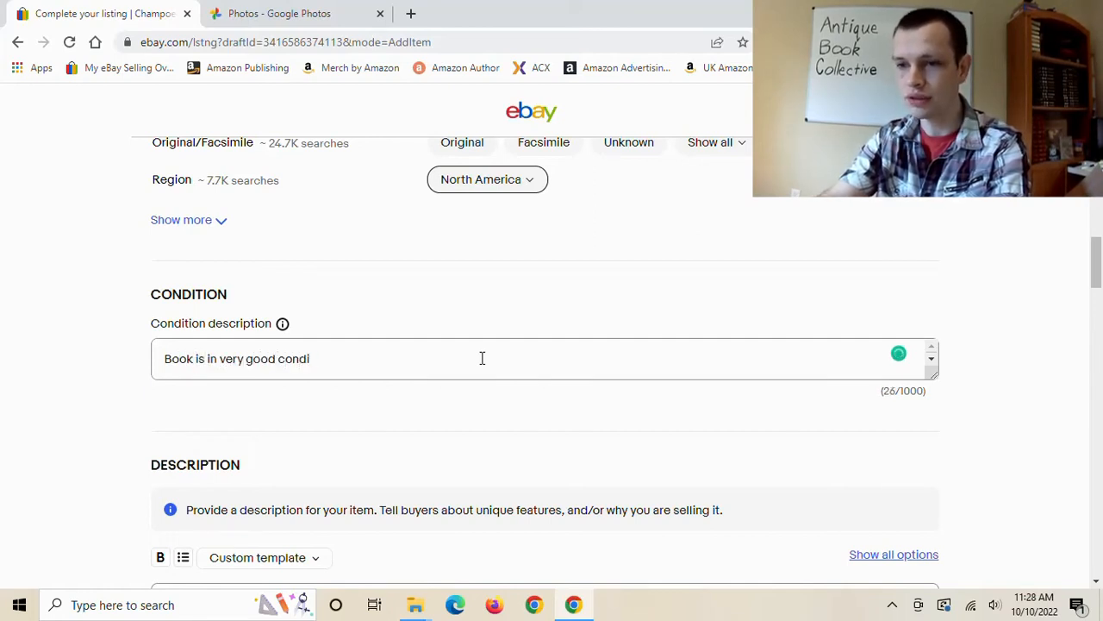
pyautogui.write('tion')
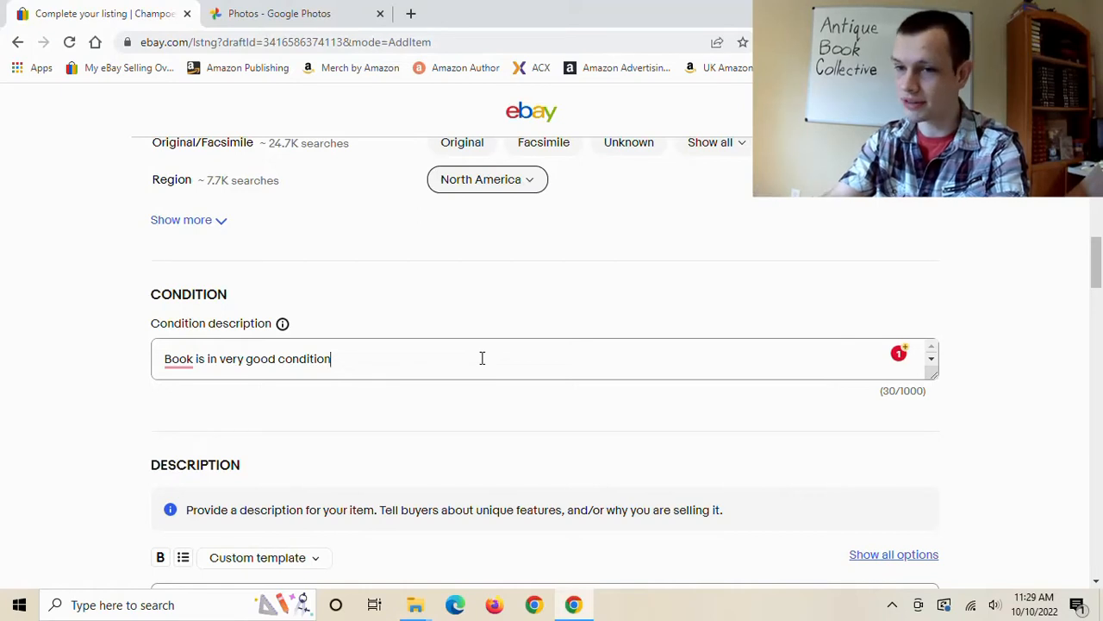
pyautogui.write(', c')
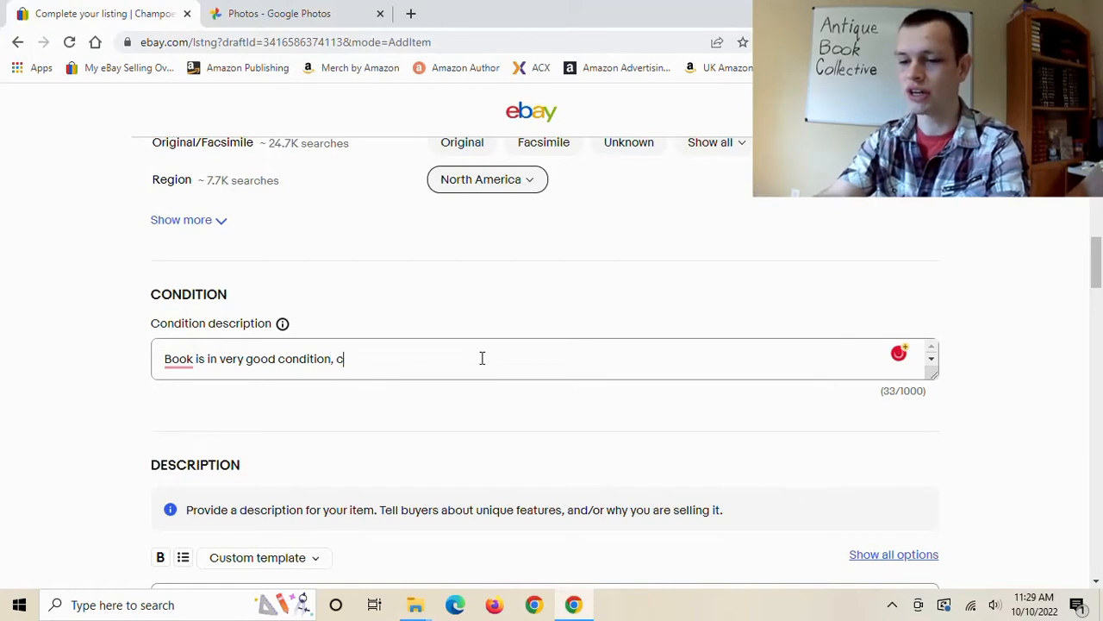
pyautogui.write('over is in gr')
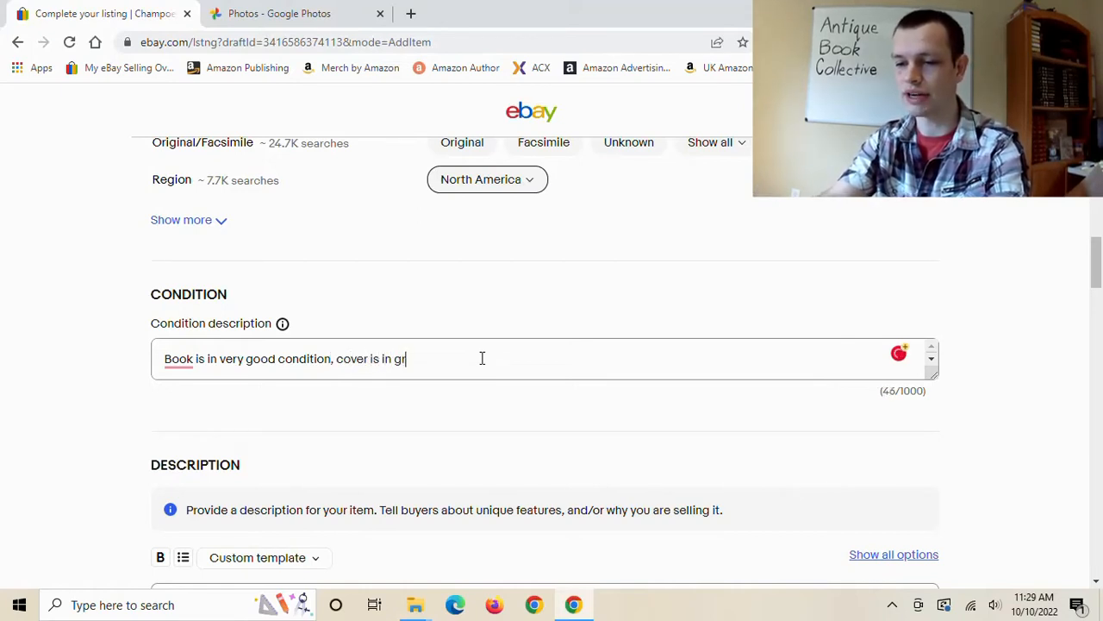
pyautogui.write('eat shape, ')
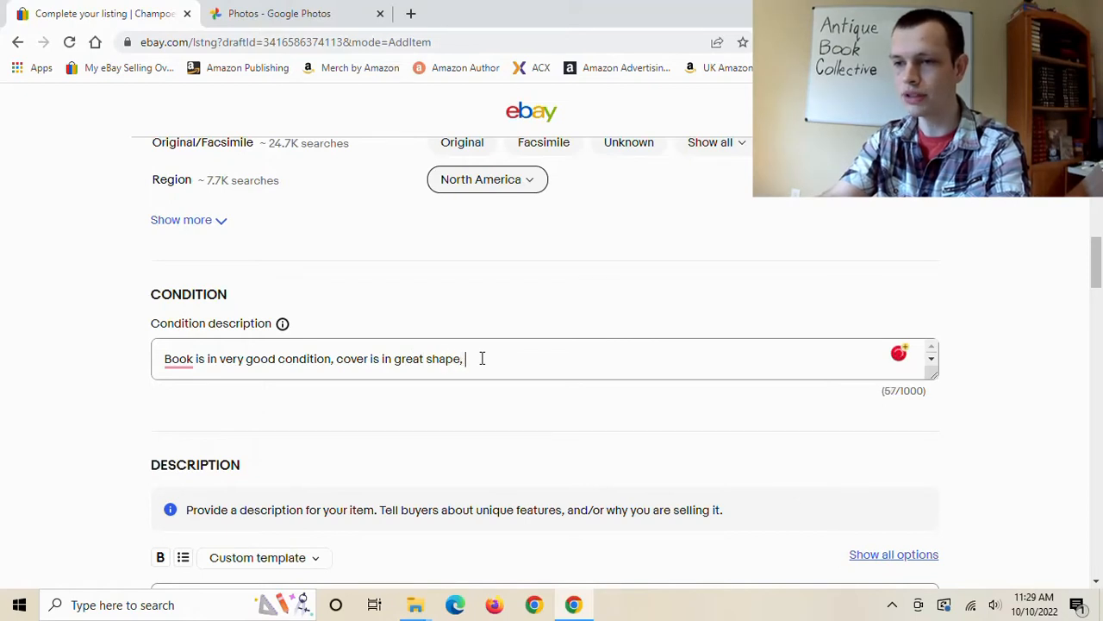
pyautogui.write('all pages are ')
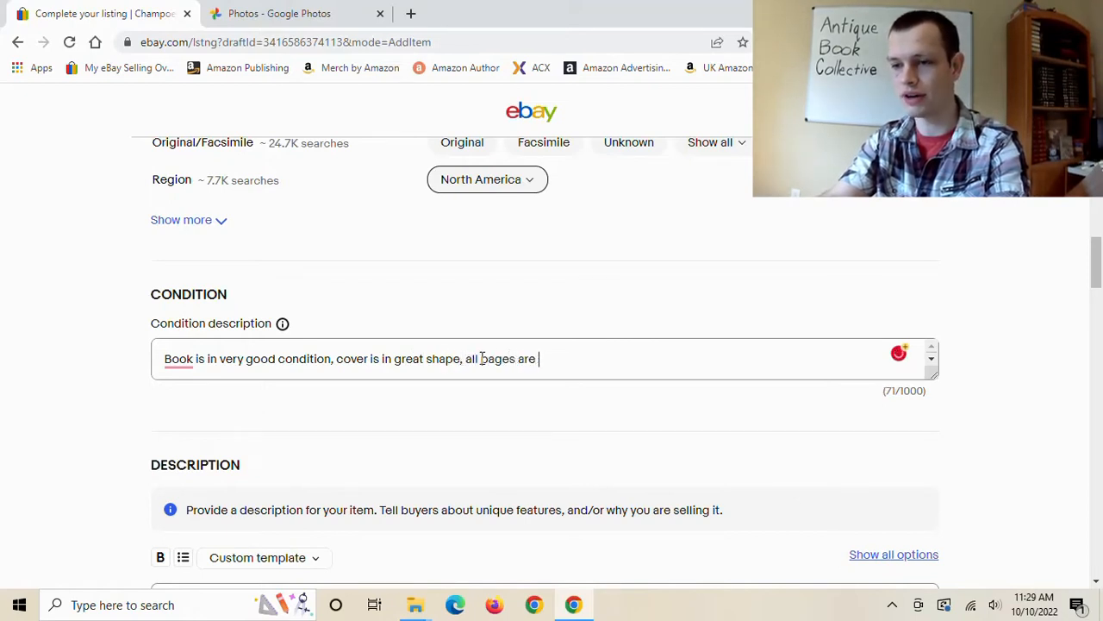
pyautogui.write('clear and present')
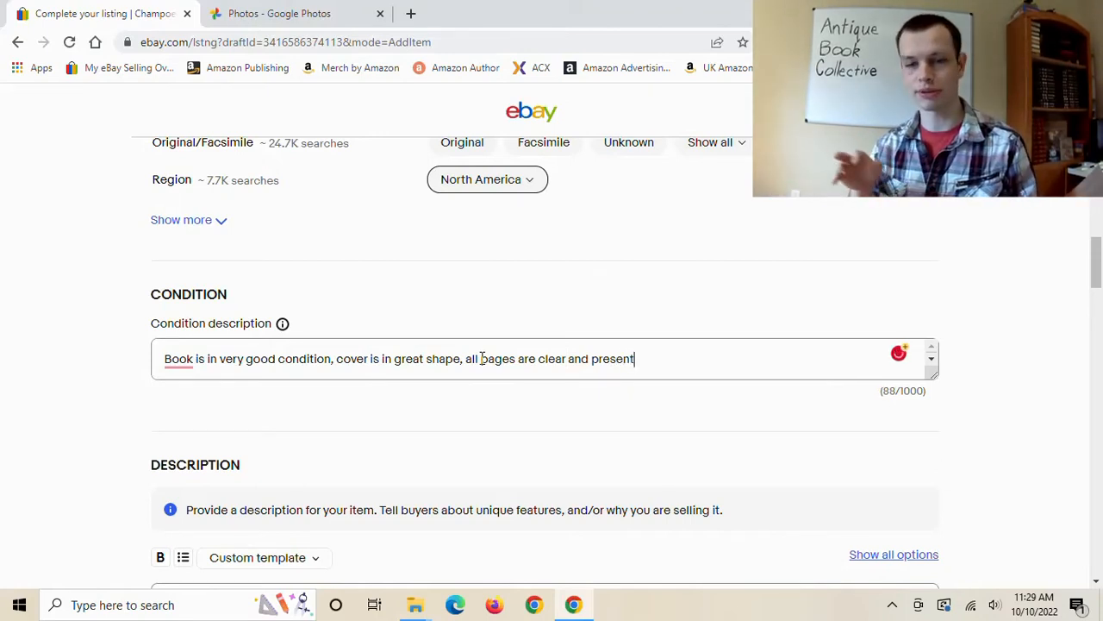
pyautogui.write('.')
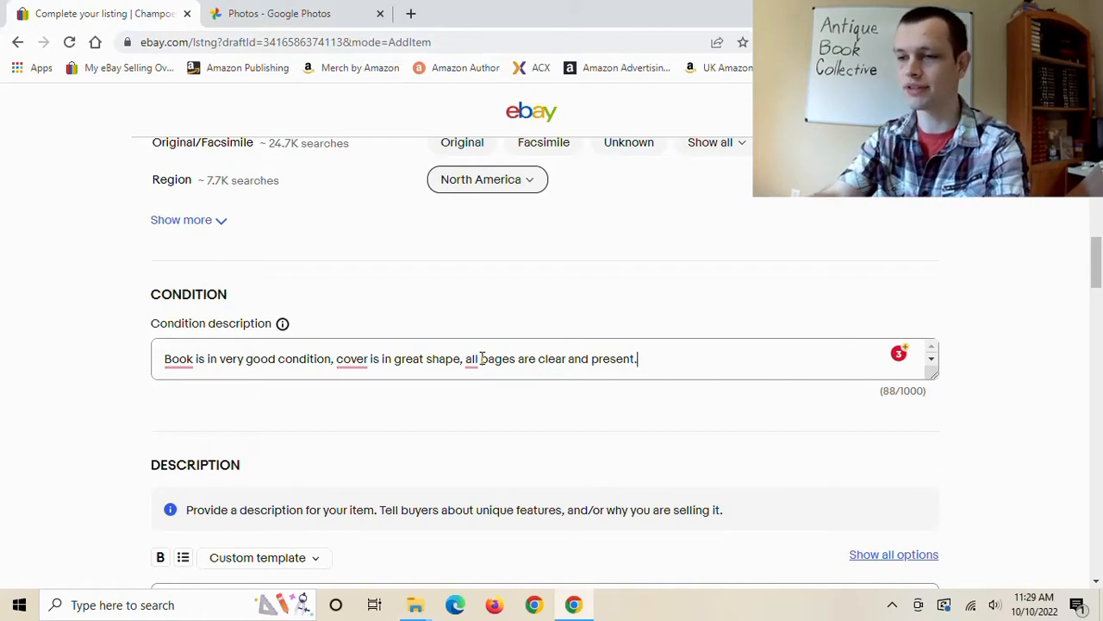
# Add the sentence "See photos and description for details." to the end of the condition description.
pyautogui.write(' A')
pyautogui.press('BackSpace')
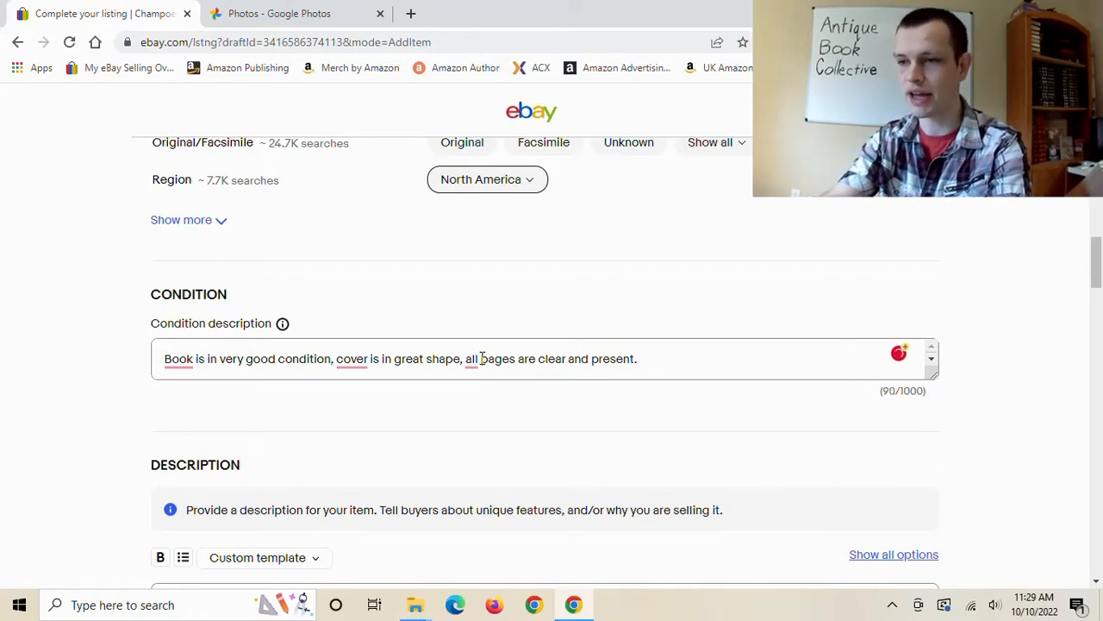
pyautogui.write('See photos and ')
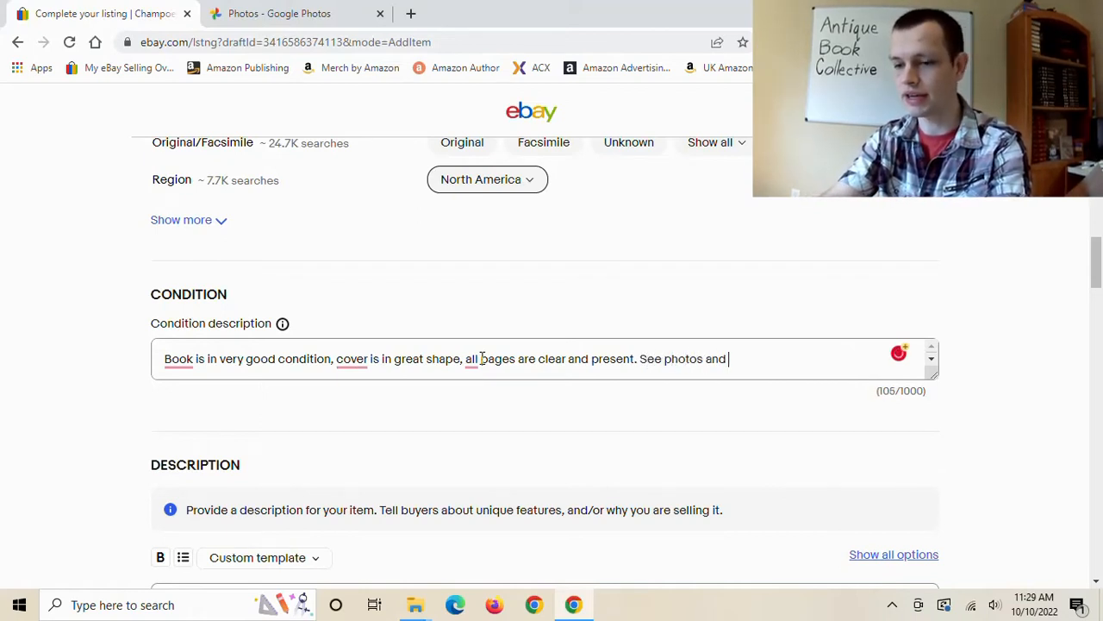
pyautogui.write('description')
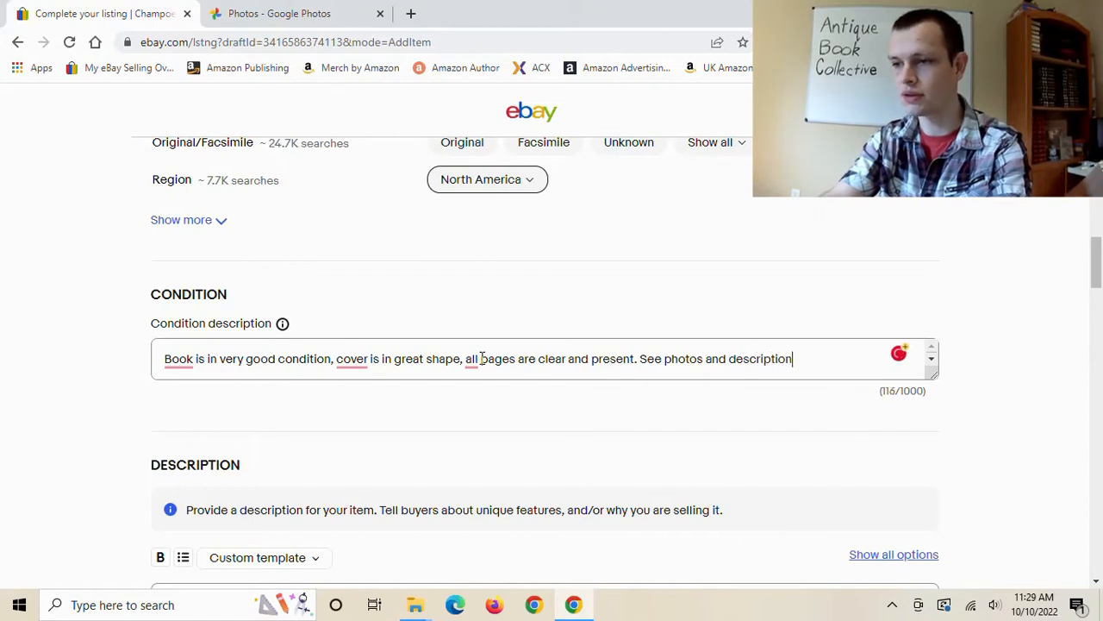
pyautogui.write(' for details.')
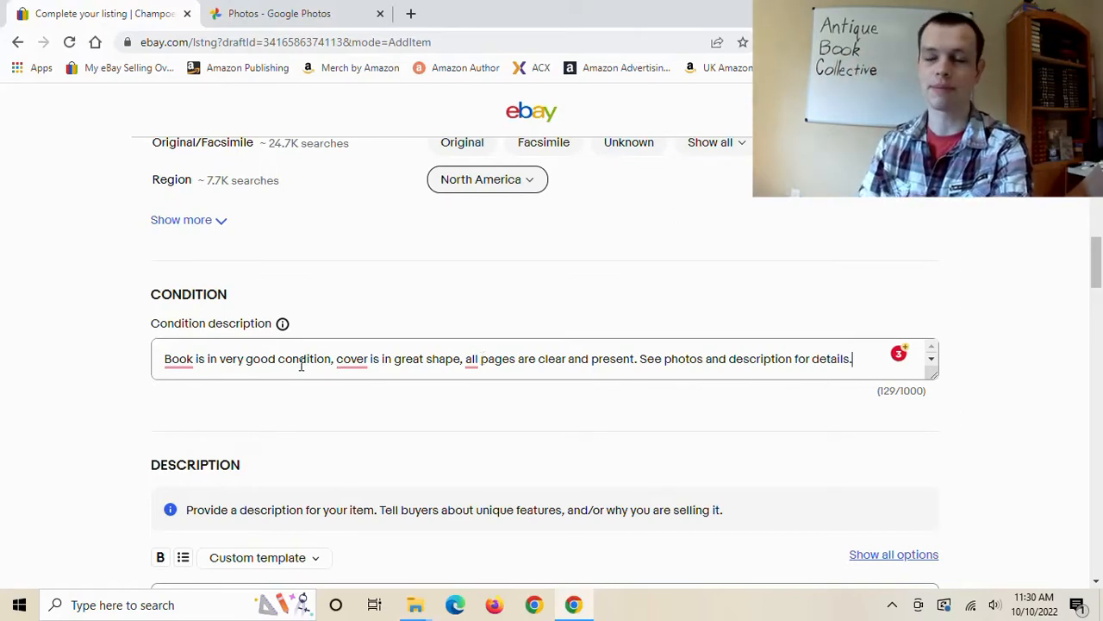
# Begin the item description with the sentence "Book is in great overall condition, it looks like it's hardly been read.".
pyautogui.scroll(-1, 299, 380)
pyautogui.scroll(-2, 305, 370)
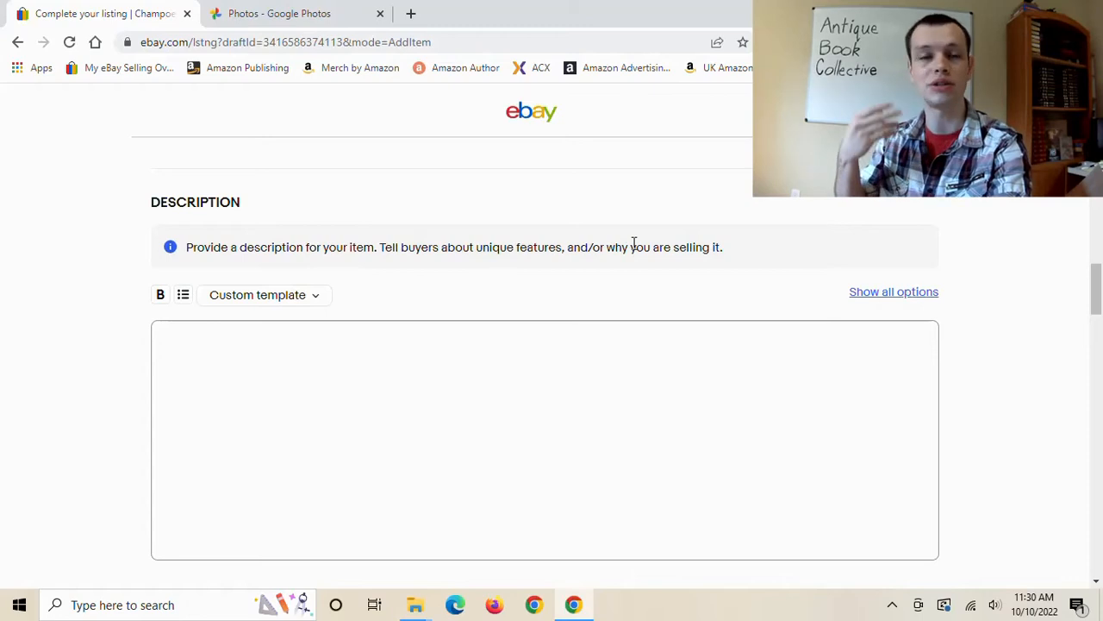
pyautogui.click(325, 378)
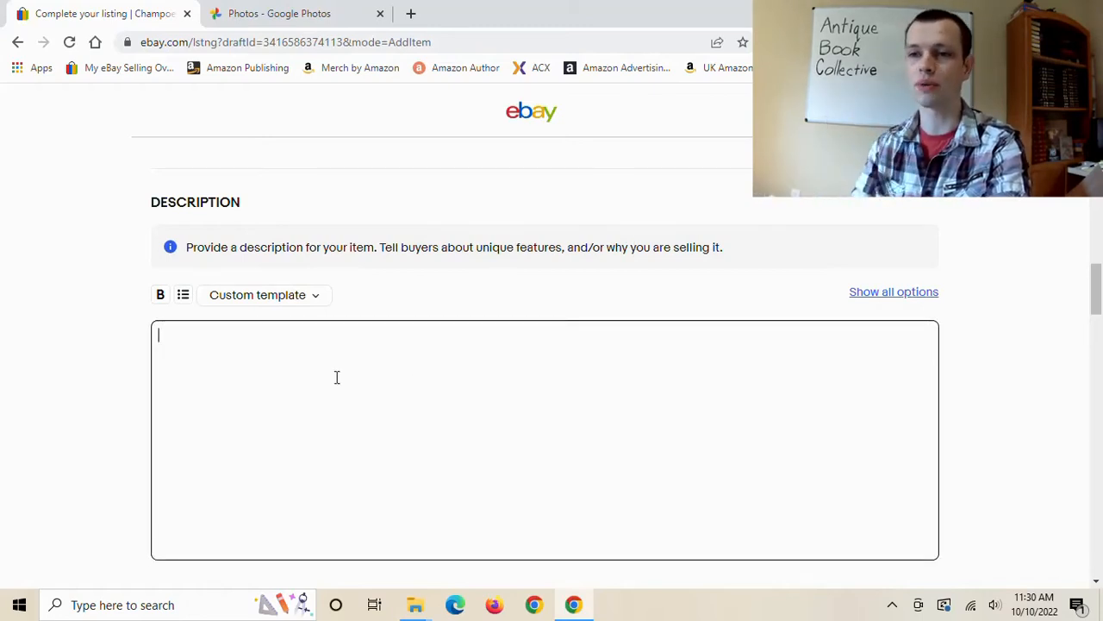
pyautogui.scroll(2, 379, 366)
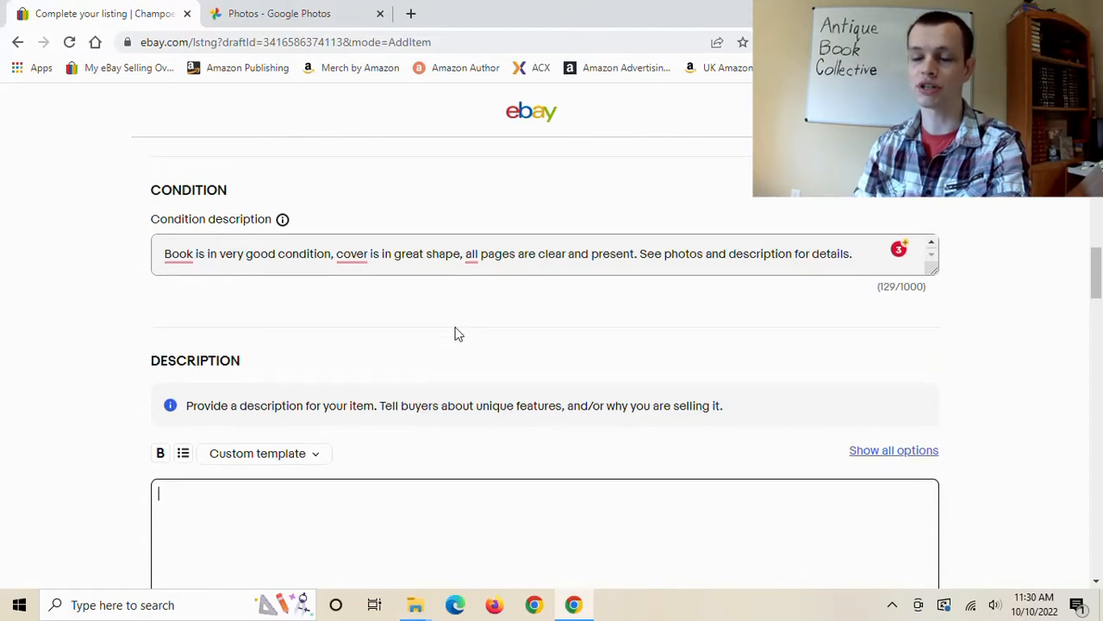
pyautogui.scroll(-2, 458, 333)
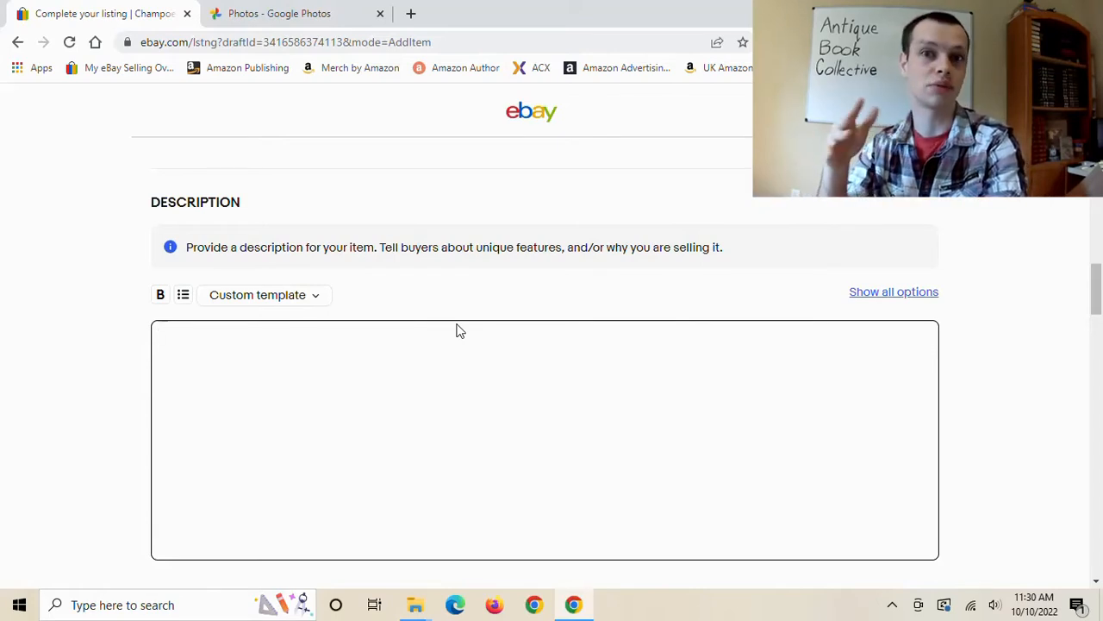
pyautogui.write('Book ')
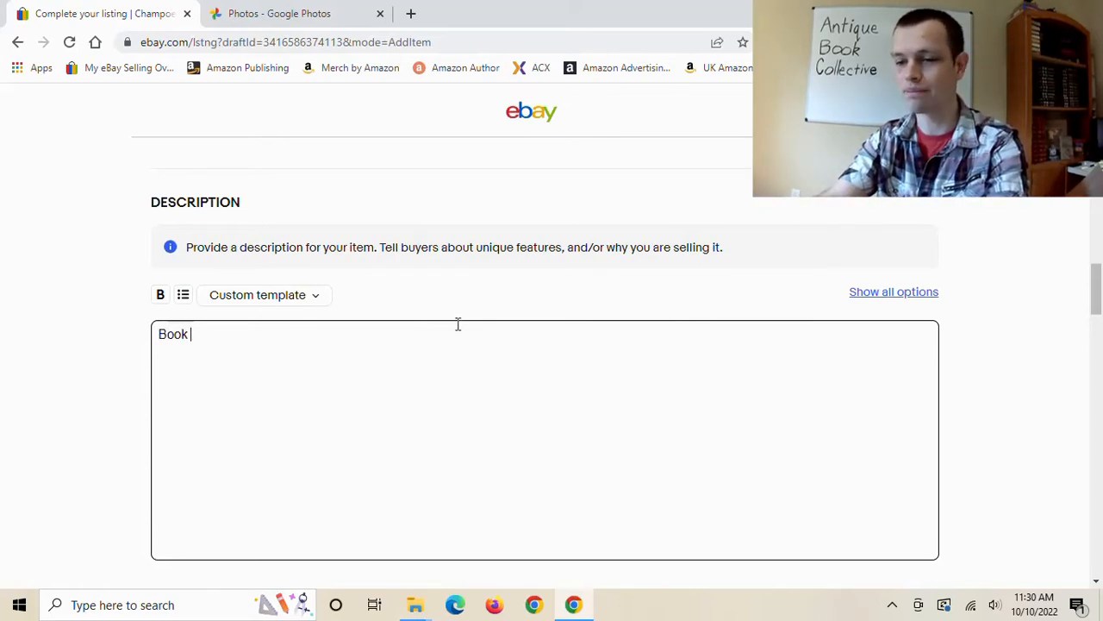
pyautogui.write('is in great ')
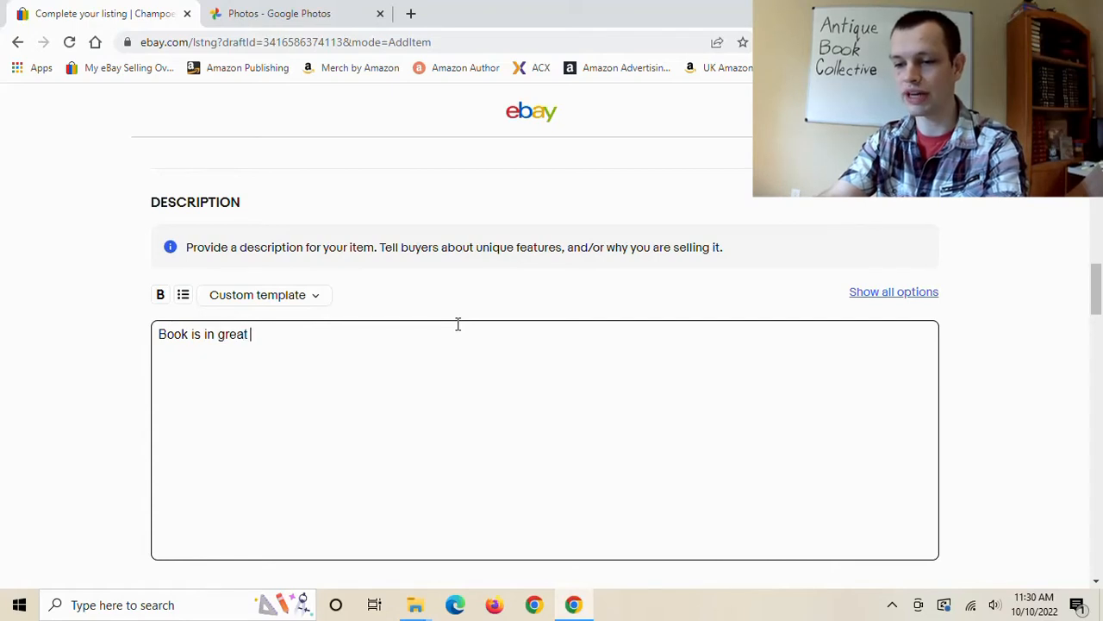
pyautogui.write('overall condition, ')
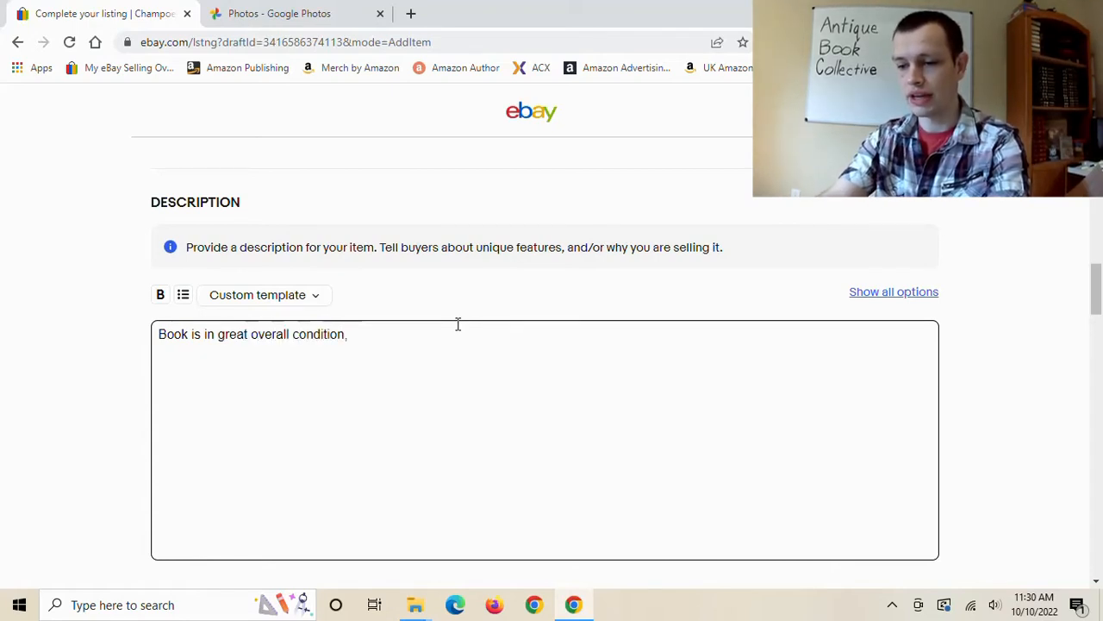
pyautogui.write('it looks like it')
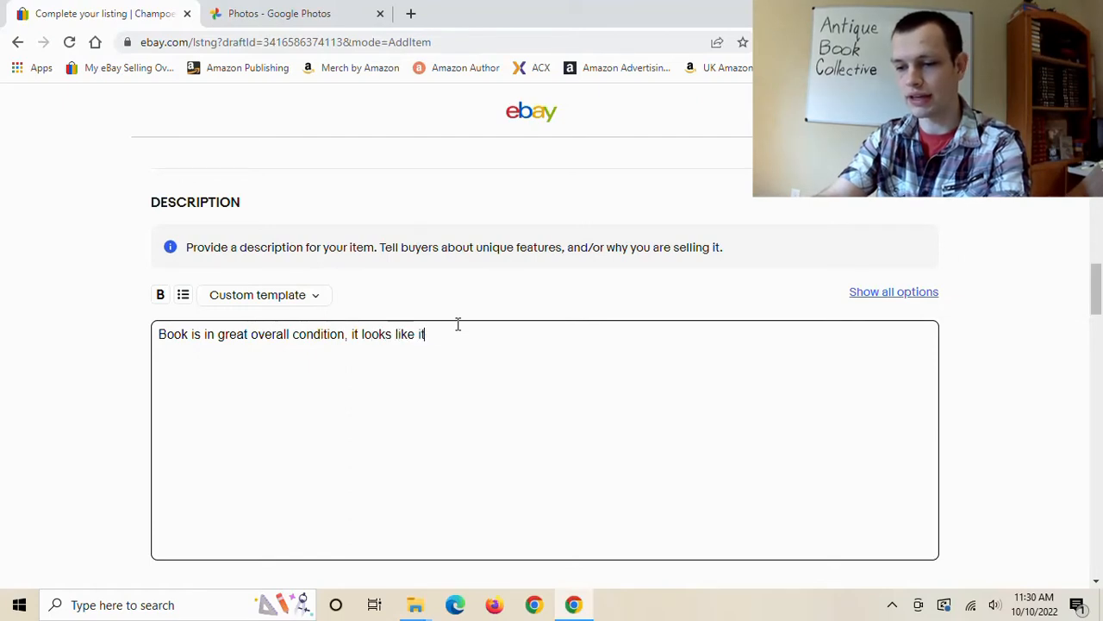
pyautogui.write("'s heardly bee")
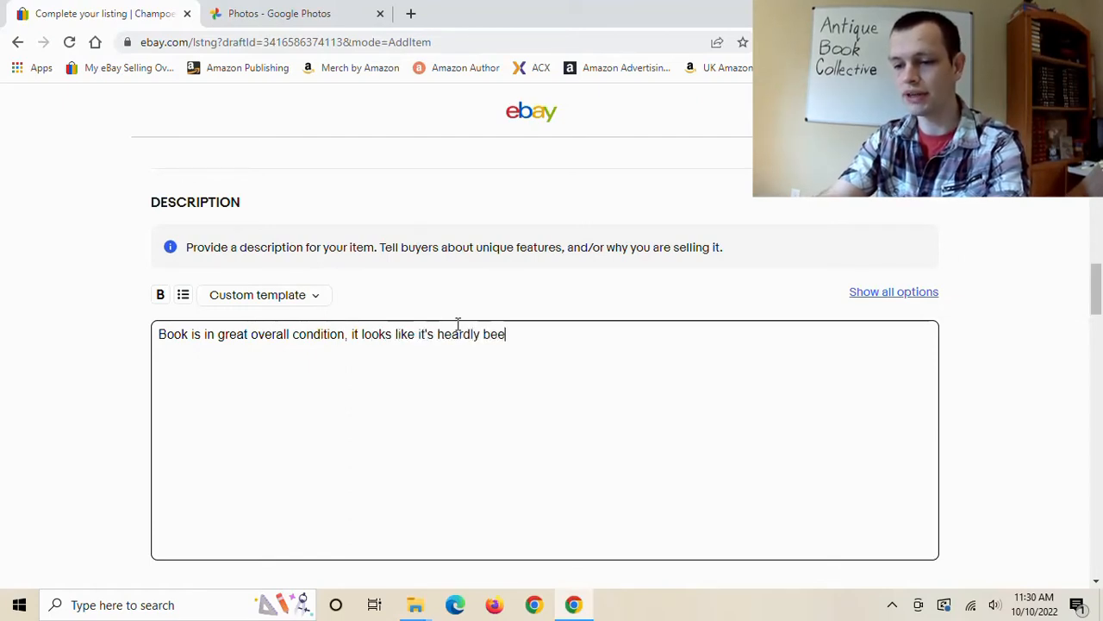
pyautogui.write('me')
pyautogui.press('BackSpace')
pyautogui.press('BackSpace')
pyautogui.write('n ')
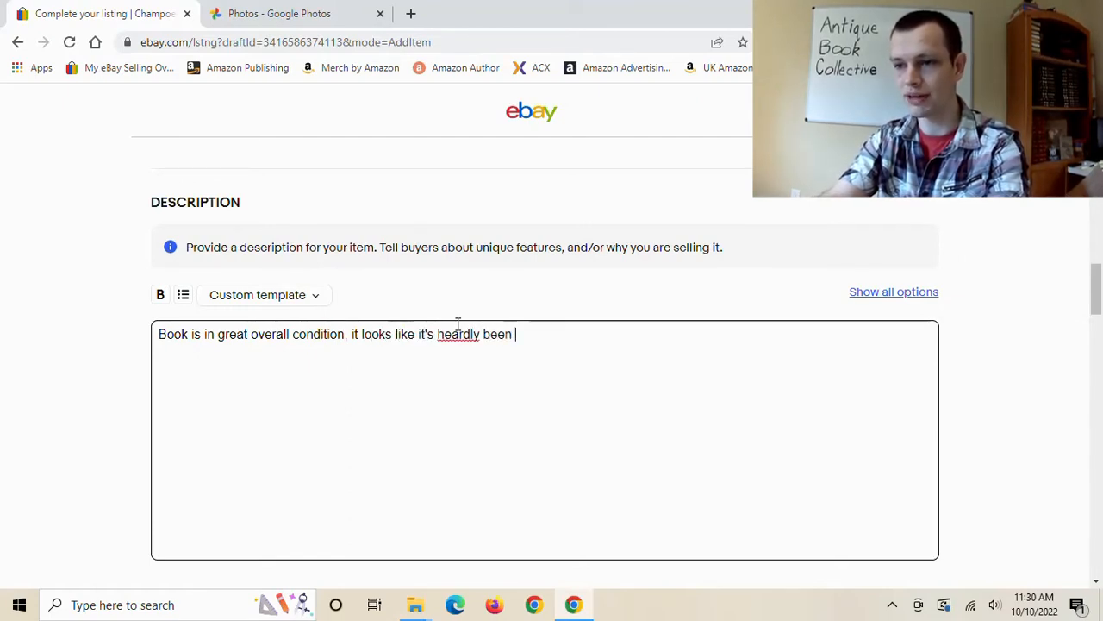
pyautogui.write('read.')
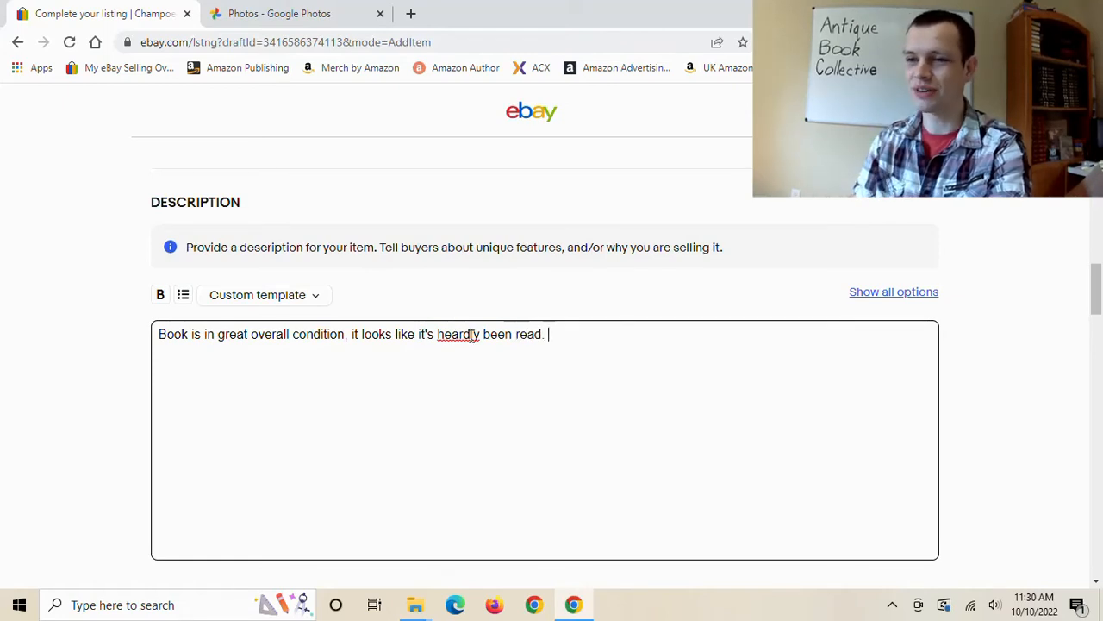
pyautogui.rightClick(473, 336)
pyautogui.click(555, 71)
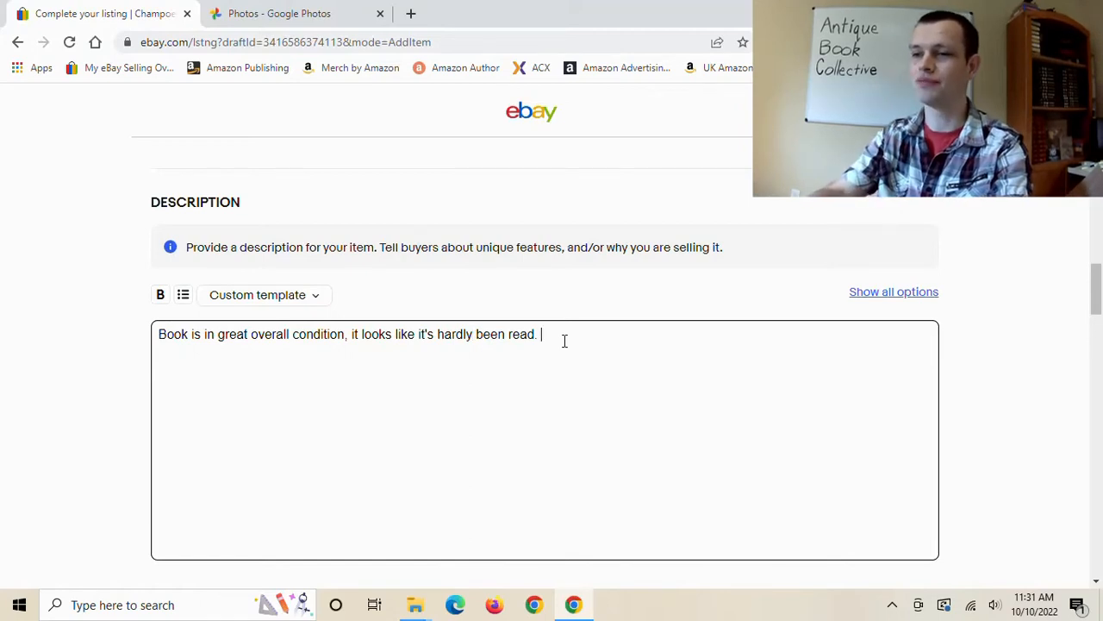
# Start a second description paragraph reading "Cover is in amazing shape, it shows only minor shelf wear".
pyautogui.press('Return')
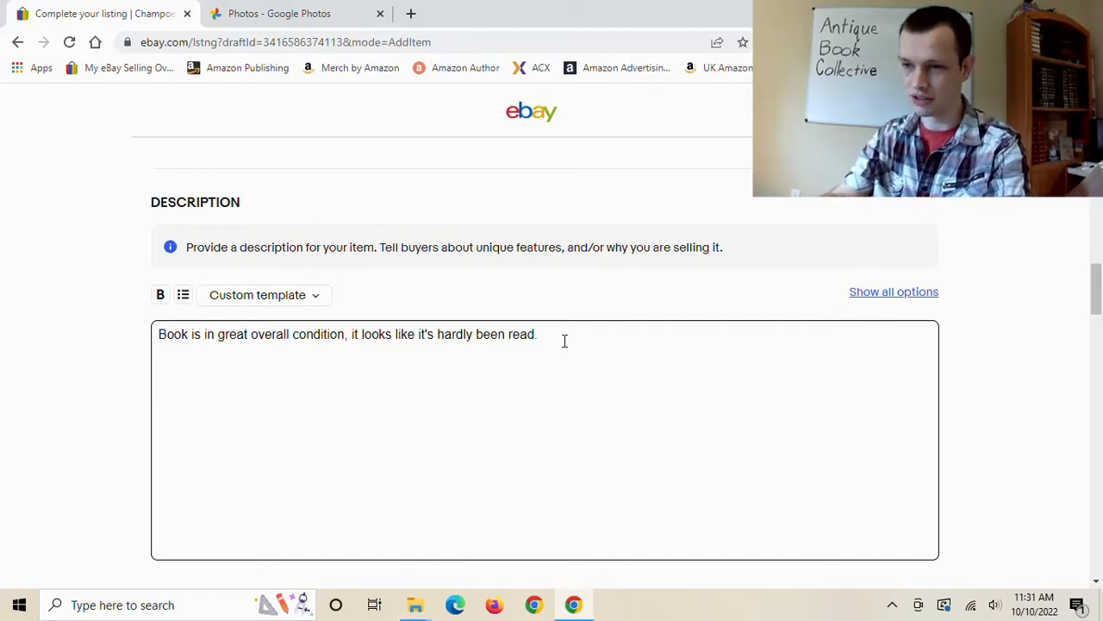
pyautogui.write('Cover ')
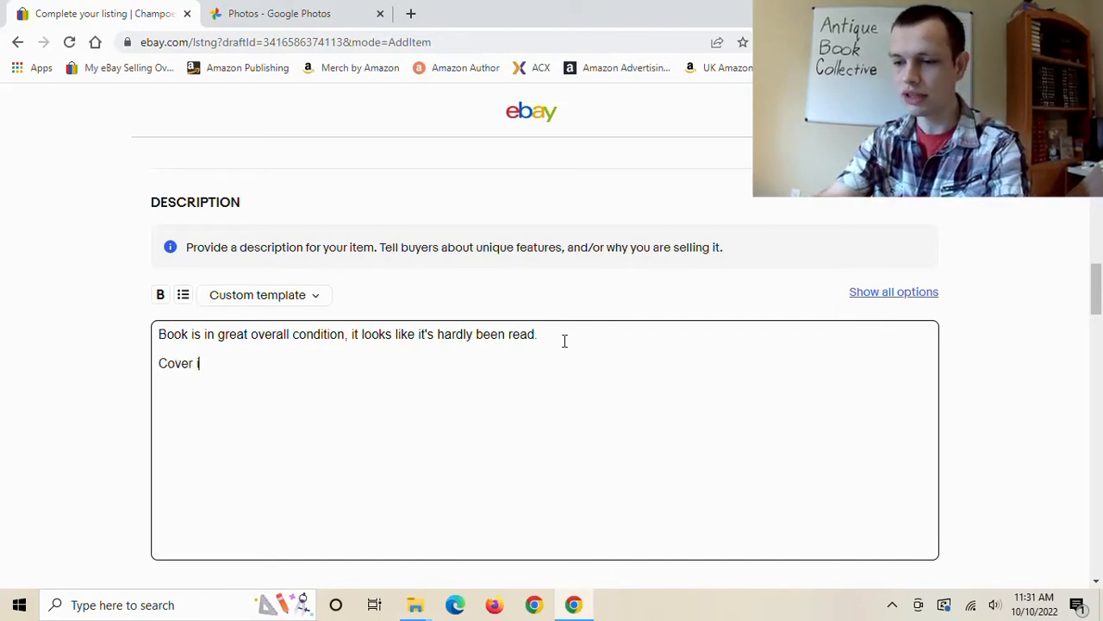
pyautogui.write('is in am')
pyautogui.press('BackSpace')
pyautogui.press('BackSpace')
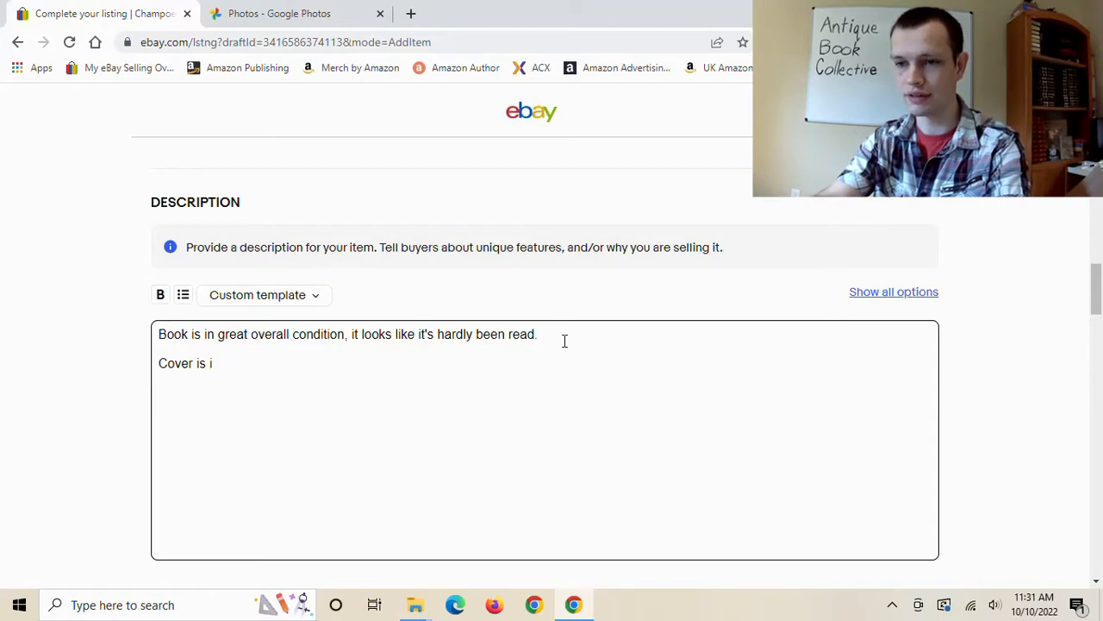
pyautogui.write('in amazing ')
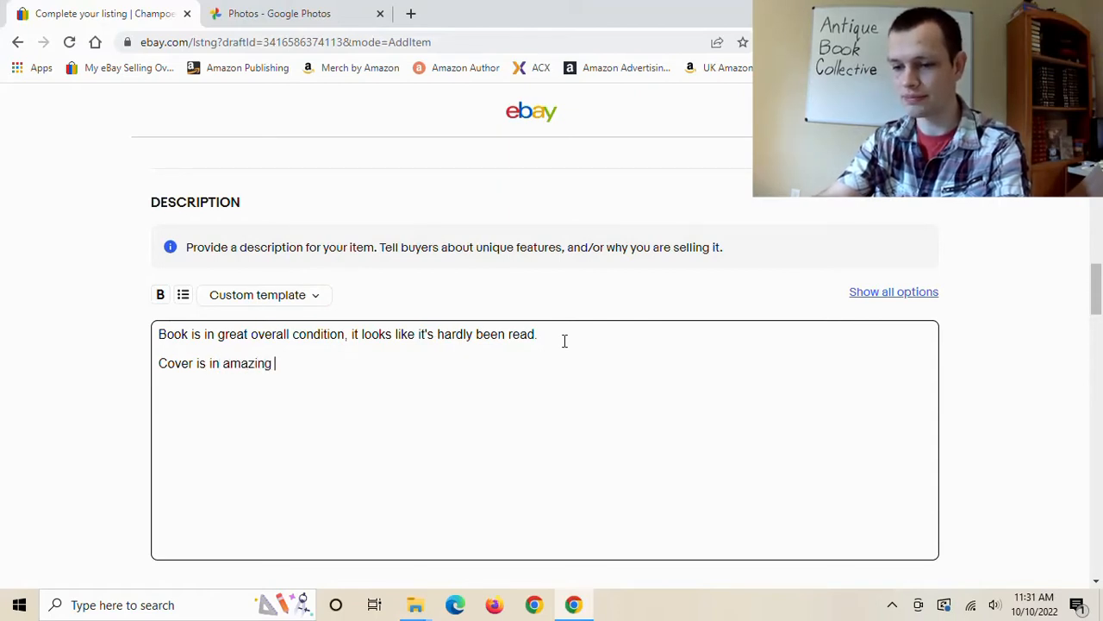
pyautogui.write('shape., it')
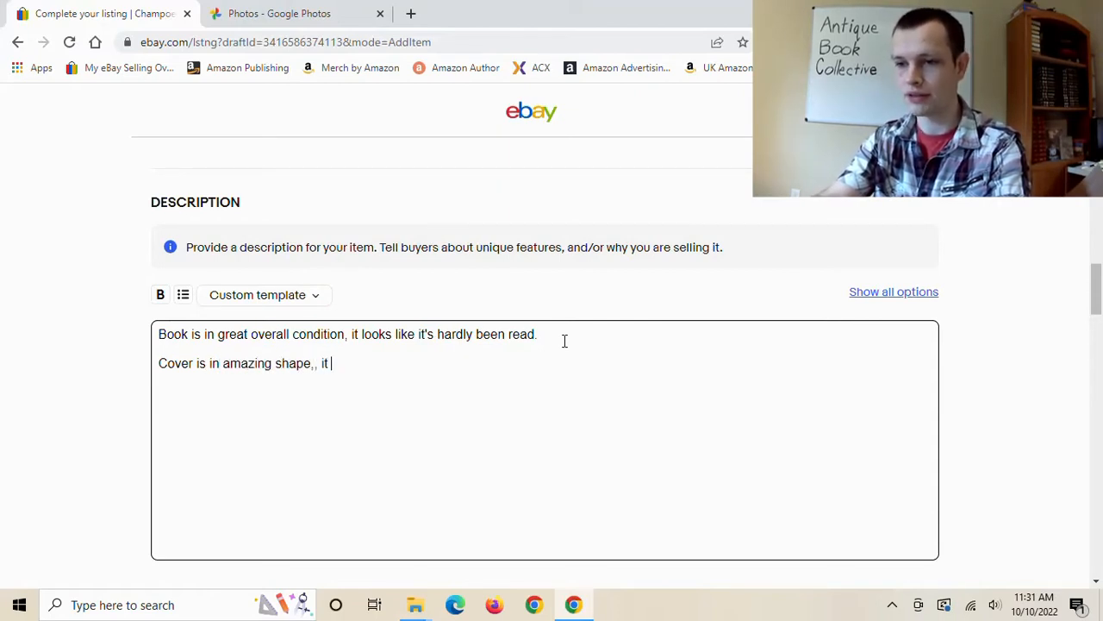
pyautogui.press('BackSpace')
pyautogui.press('BackSpace')
pyautogui.press('BackSpace')
pyautogui.press('BackSpace')
pyautogui.write('it s')
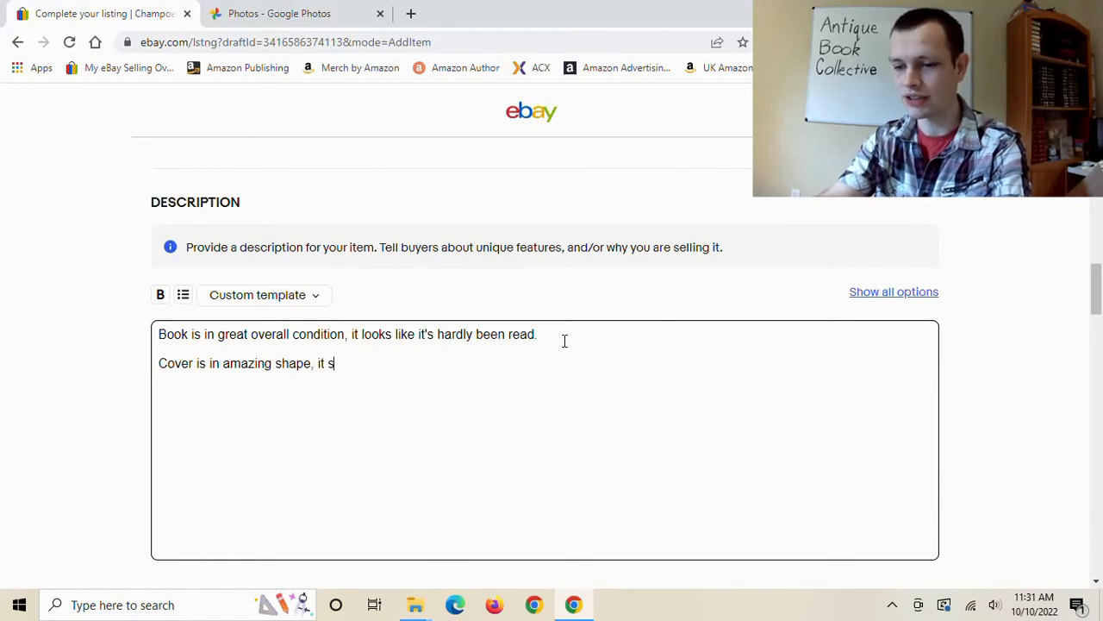
pyautogui.write('hows only minor shi')
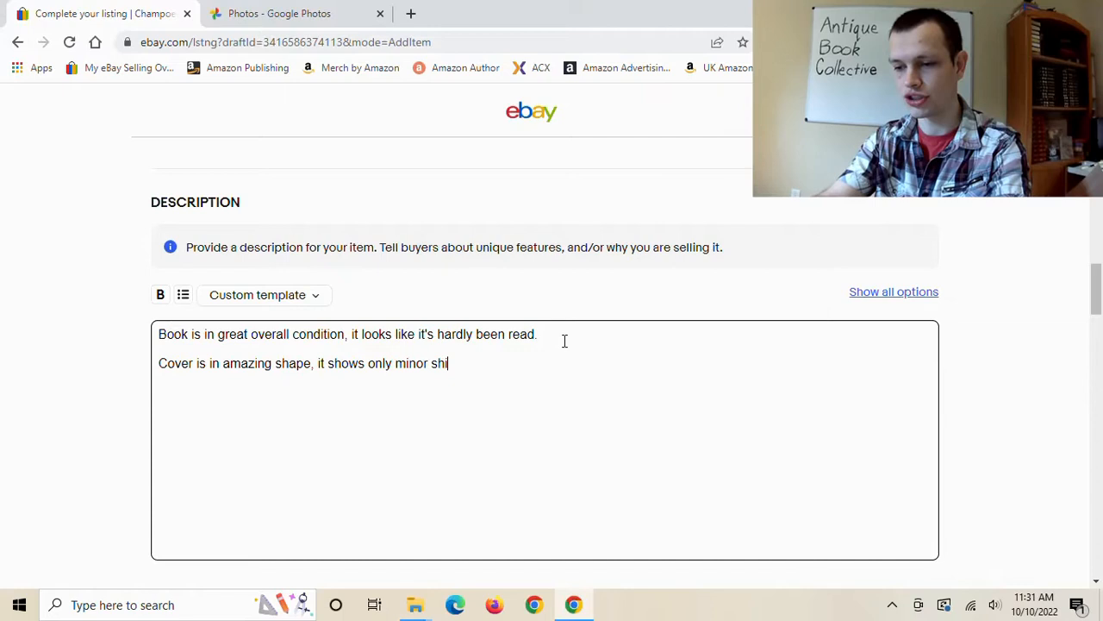
pyautogui.press('BackSpace')
pyautogui.write('elf ')
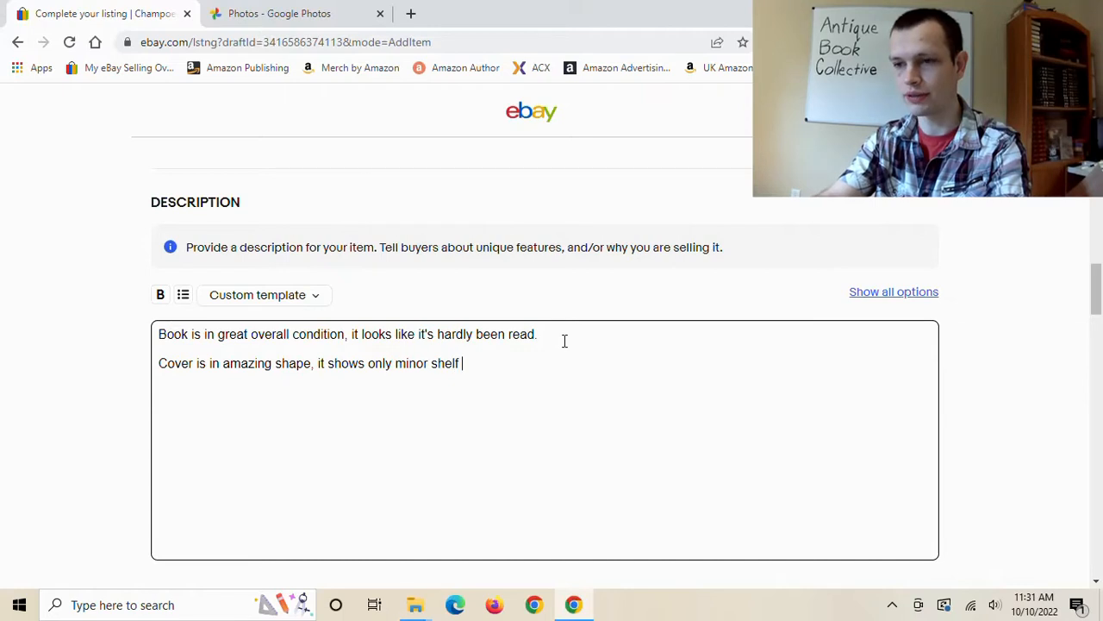
pyautogui.write('wear')
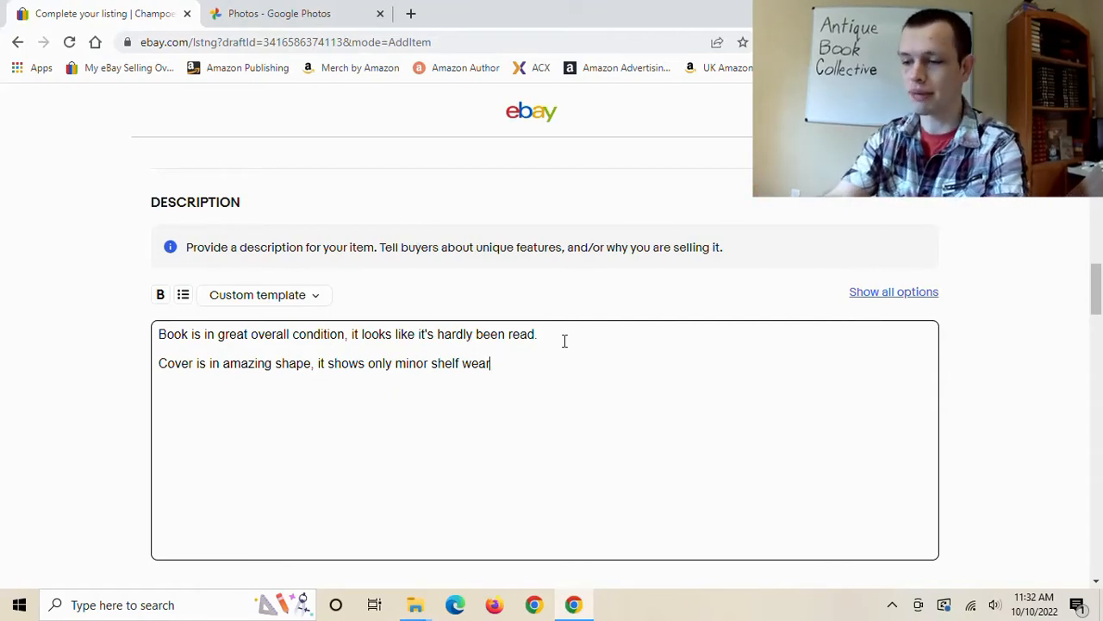
# End the cover sentence with a period and add "There is some discoloration on the edges." to the same paragraph.
pyautogui.write('. There is ')
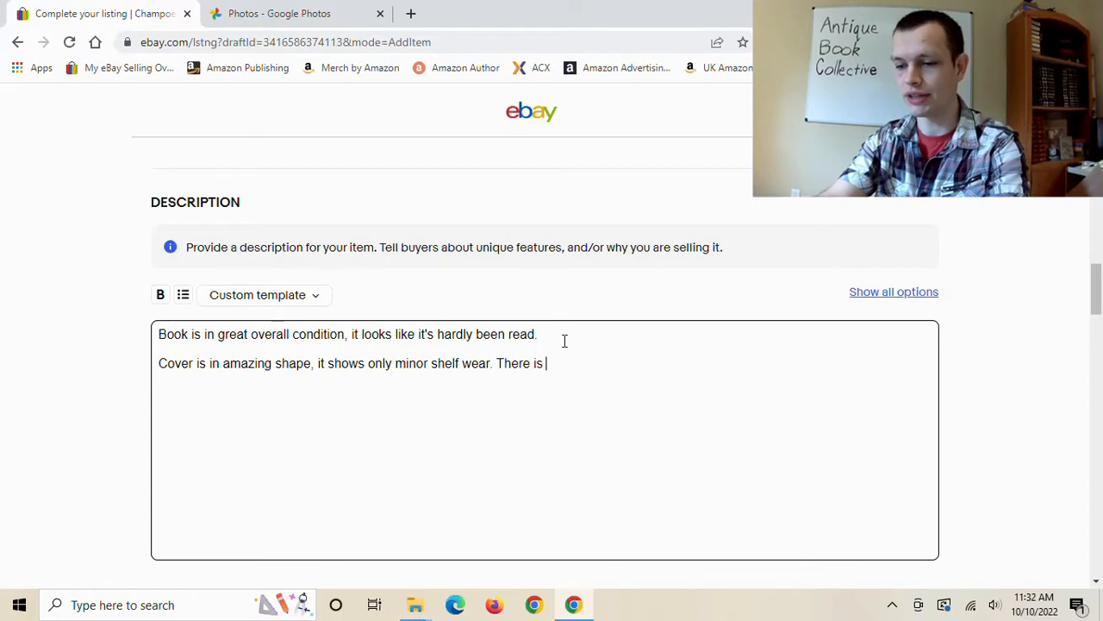
pyautogui.write('some discolor')
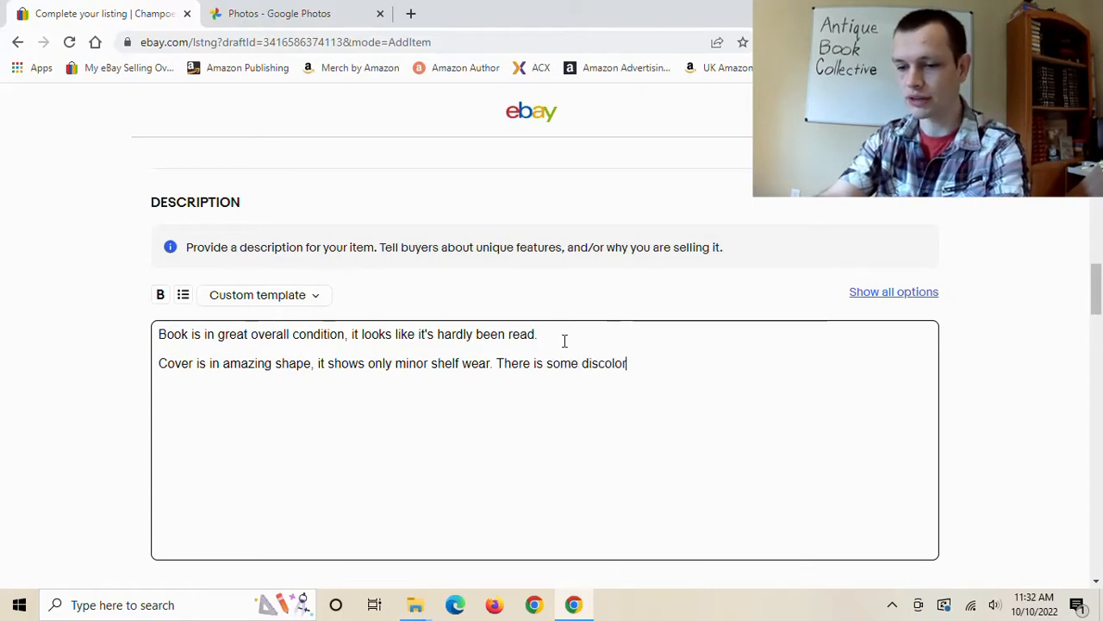
pyautogui.write('ation ont he')
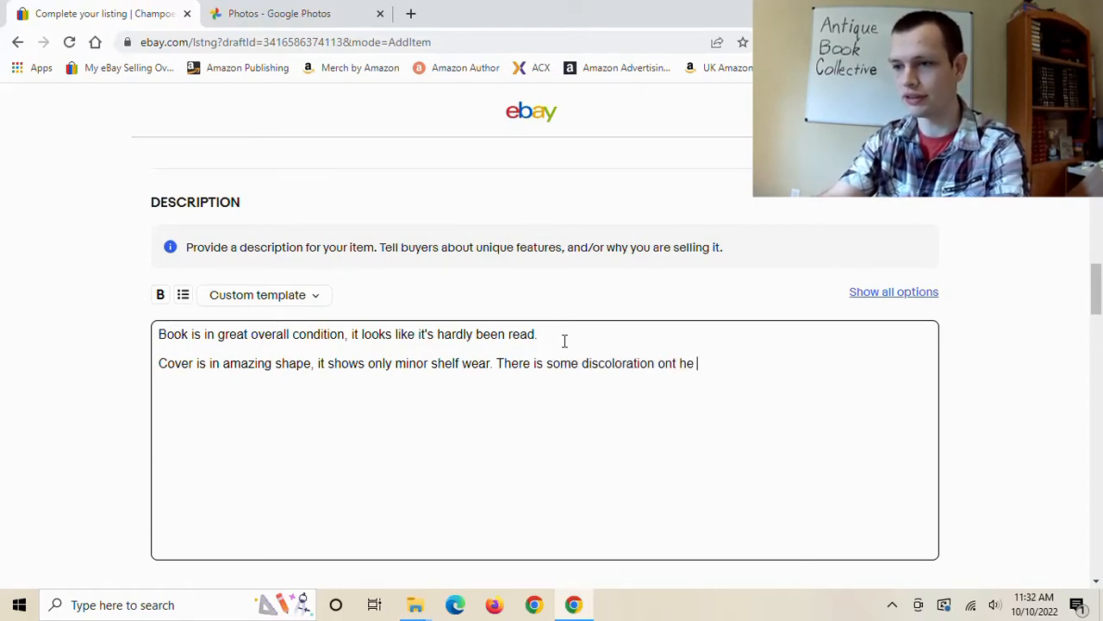
pyautogui.press('BackSpace')
pyautogui.press('BackSpace')
pyautogui.write('the')
pyautogui.press('BackSpace')
pyautogui.press('BackSpace')
pyautogui.press('BackSpace')
pyautogui.press('BackSpace')
pyautogui.press('BackSpace')
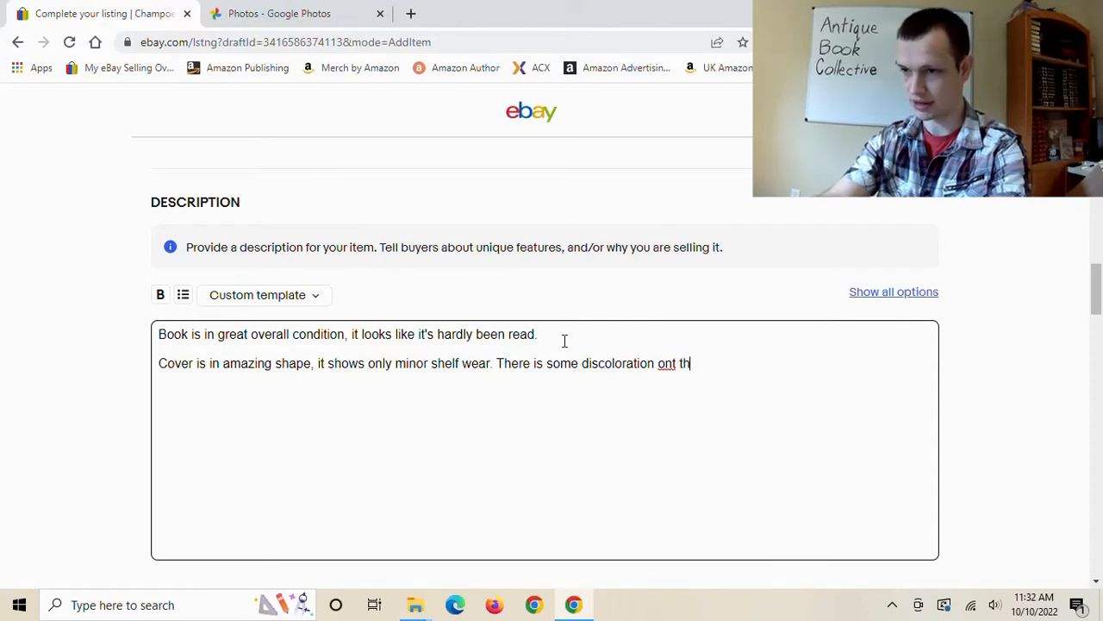
pyautogui.press('BackSpace')
pyautogui.write('the edges.')
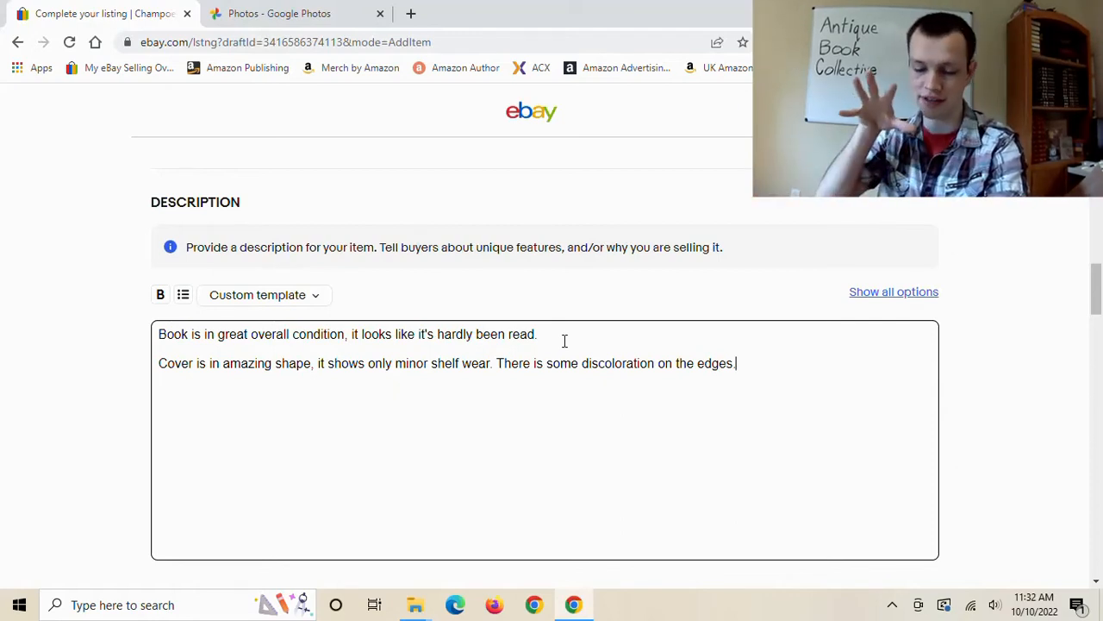
# Start a third description paragraph reading "Pages are very clean, binding is tight", without the word "rather".
pyautogui.press('Return')
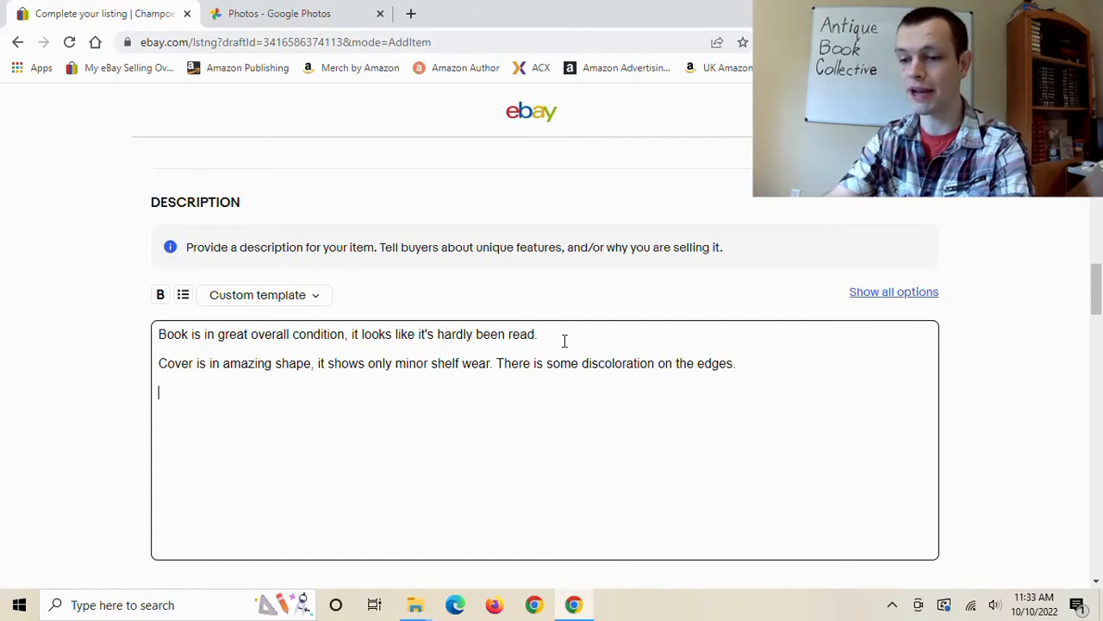
pyautogui.write('Pages are ve')
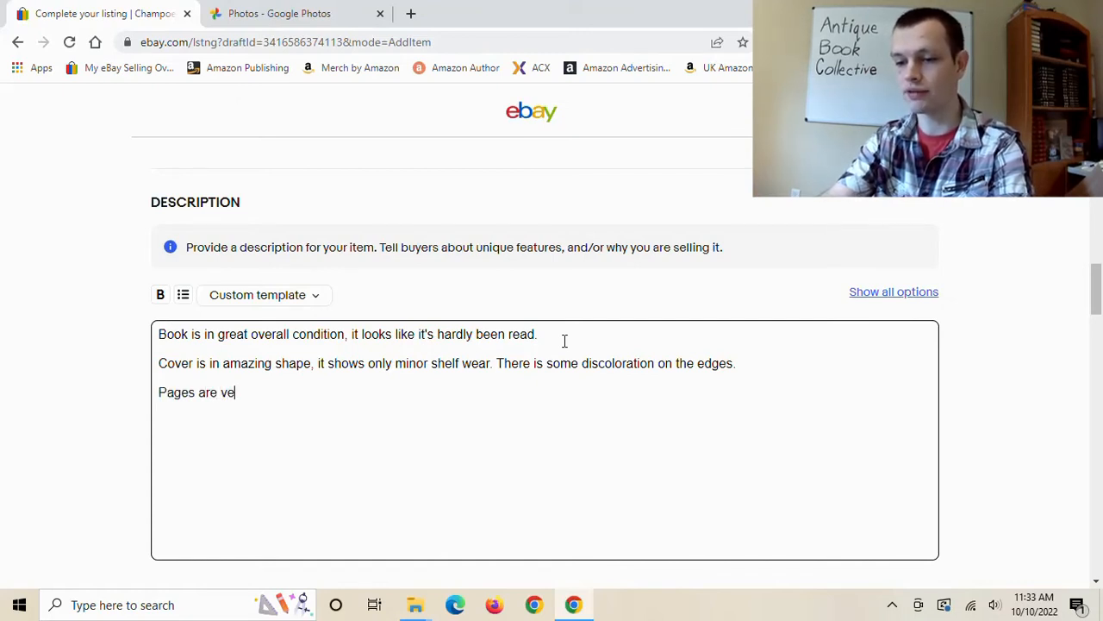
pyautogui.write('ry clean, bi')
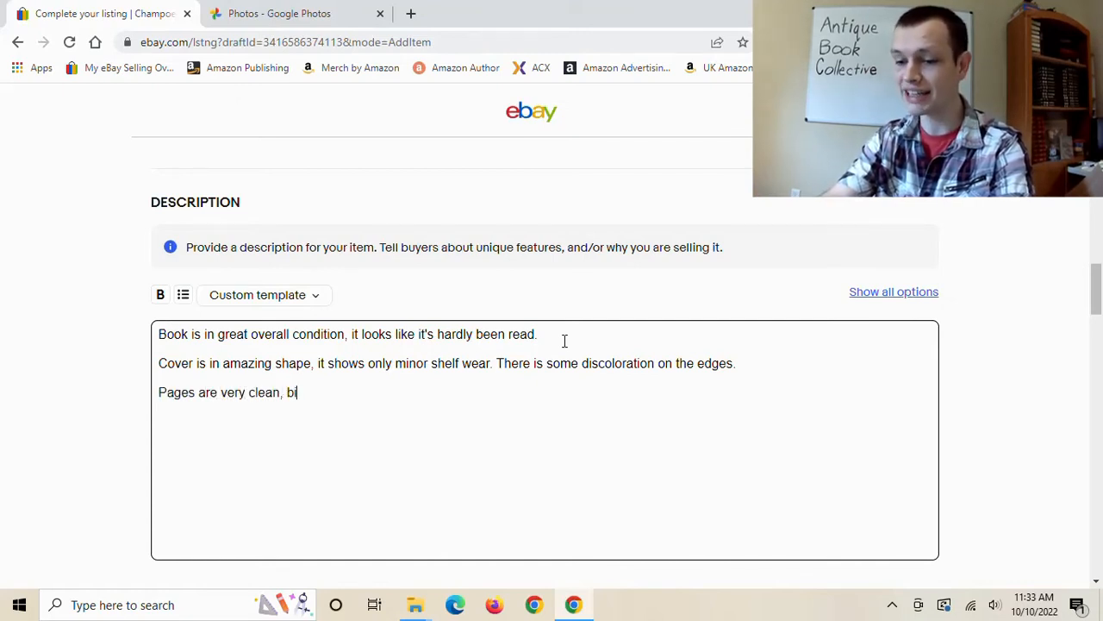
pyautogui.write('nding is rat')
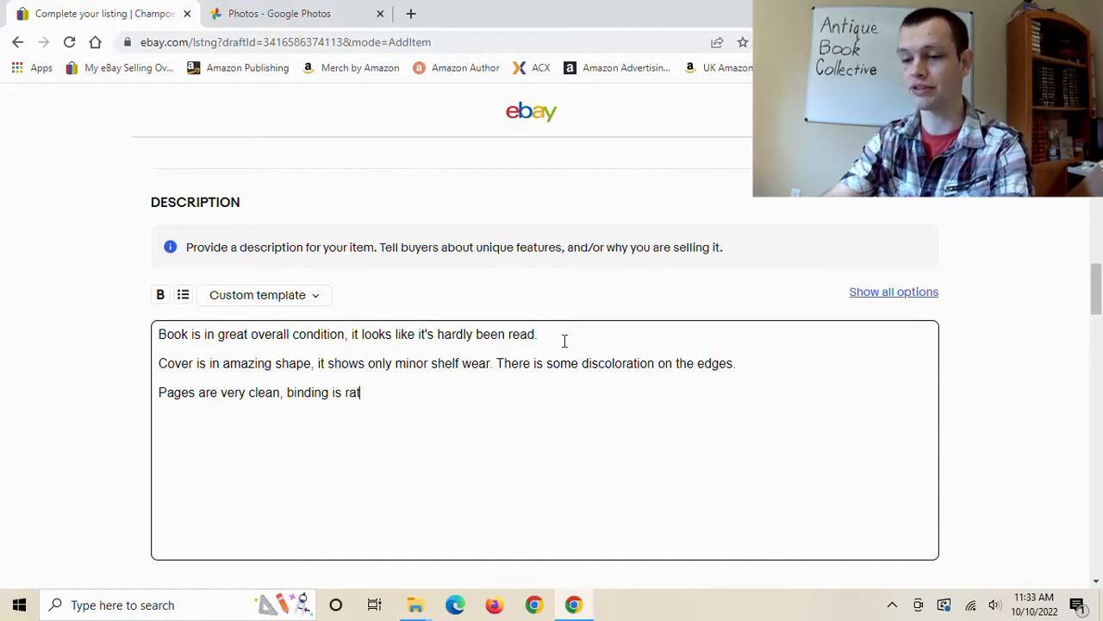
pyautogui.write('her tight')
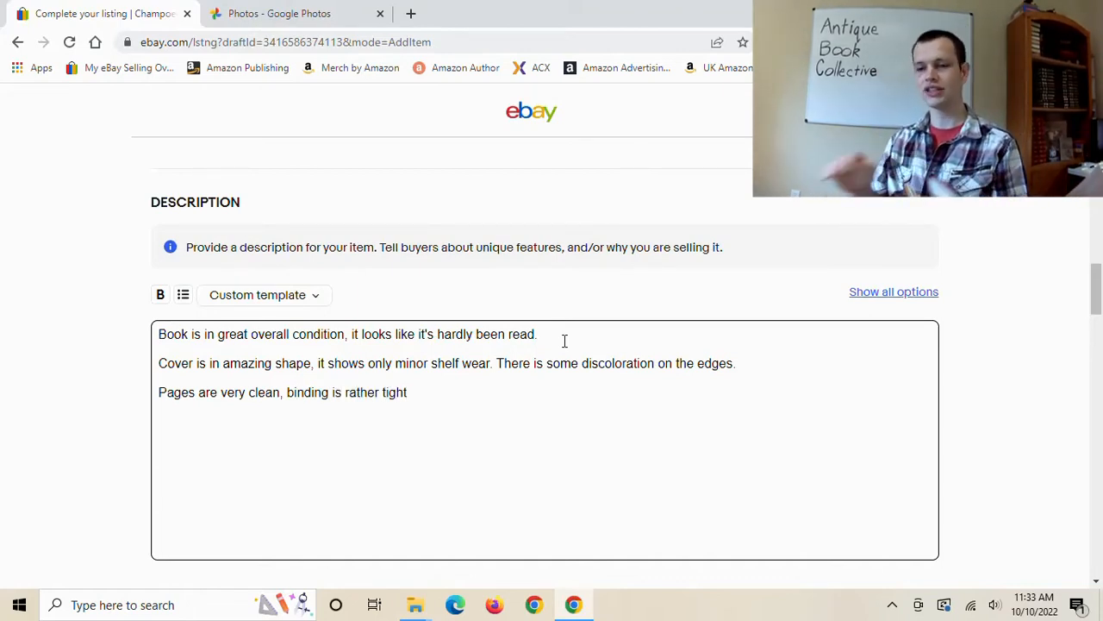
pyautogui.doubleClick(372, 392)
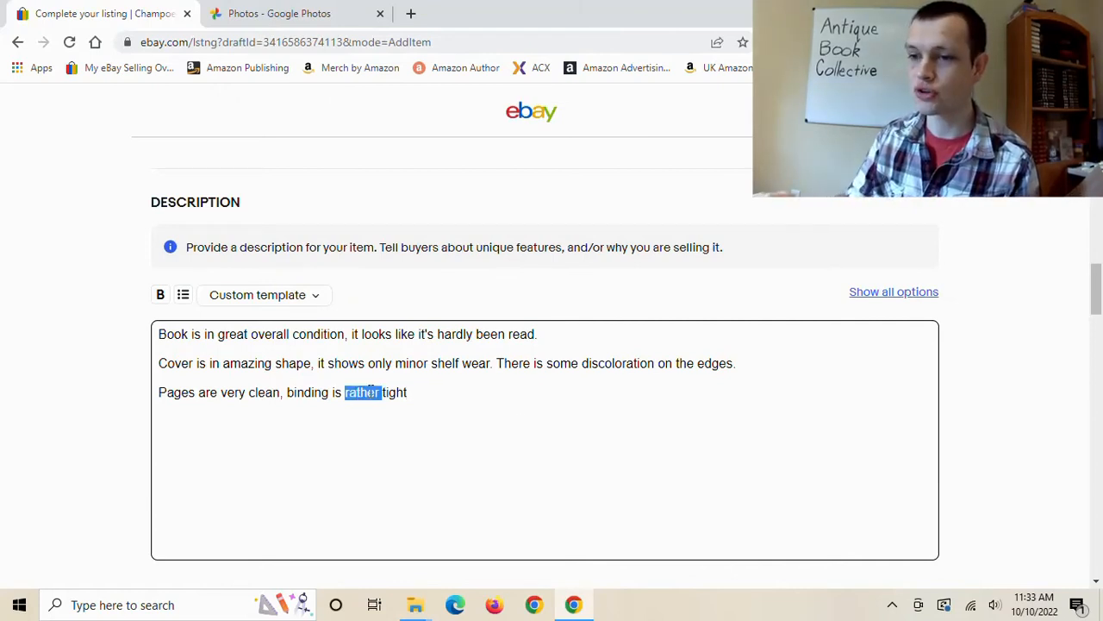
pyautogui.press('BackSpace')
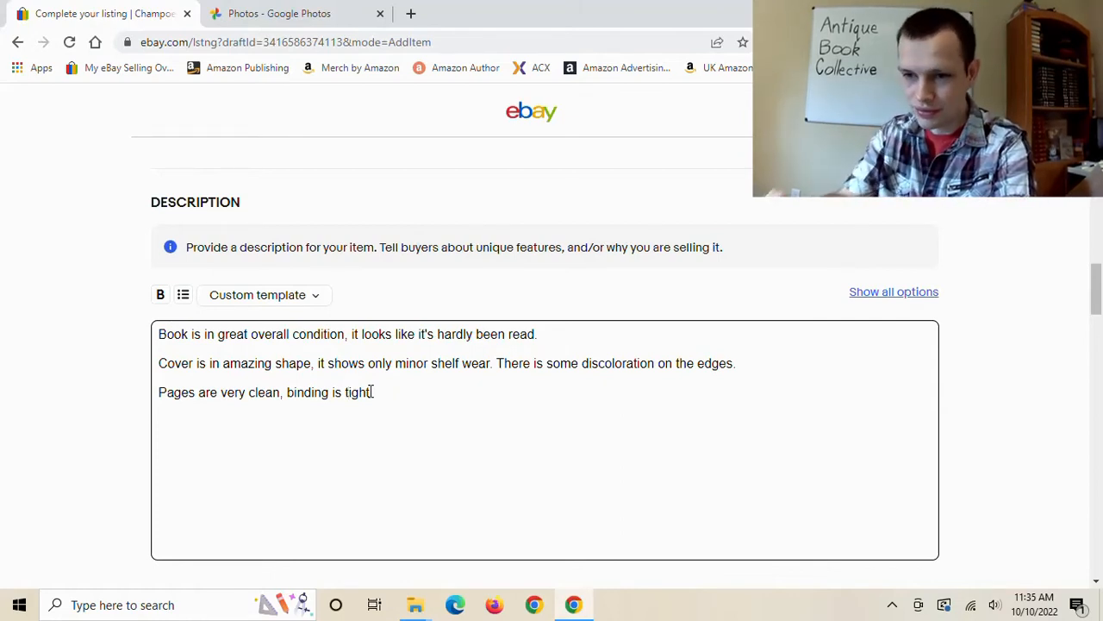
# Continue the third description paragraph after "binding is tight" with ", all pages are accounted for and none loose.", spelled correctly.
pyautogui.write('all pa')
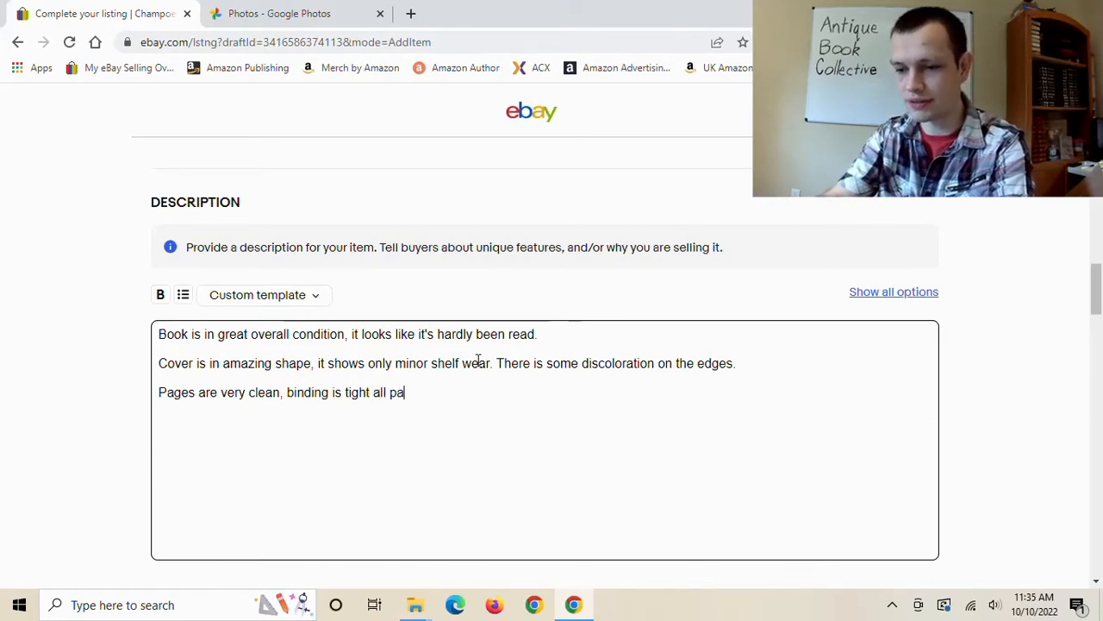
pyautogui.write('ges are acocunted for and ')
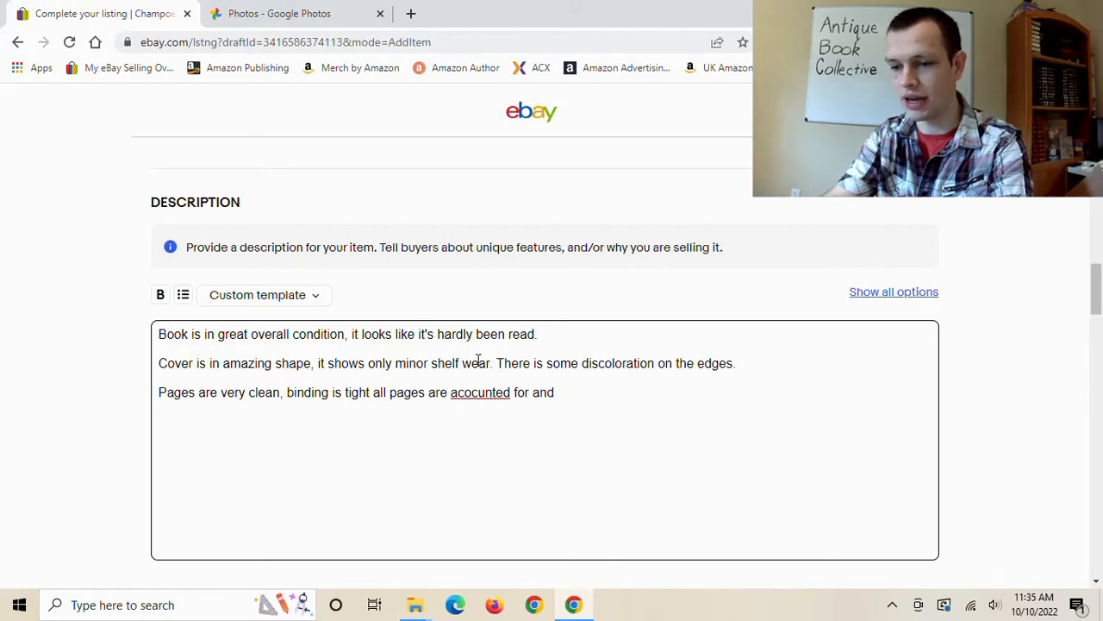
pyautogui.write('none loose')
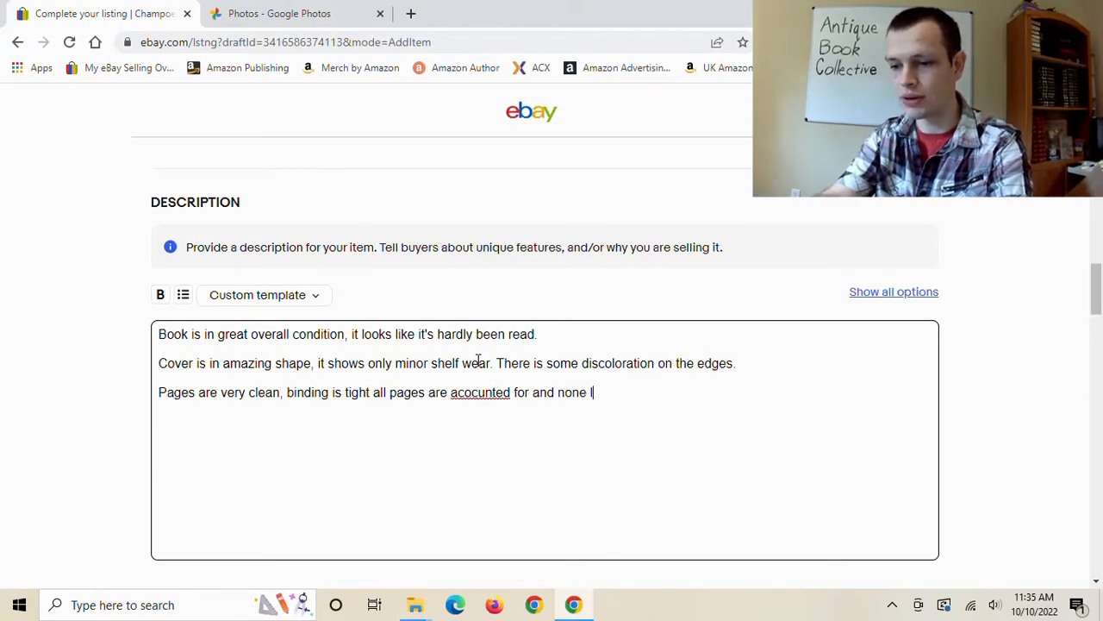
pyautogui.rightClick(485, 393)
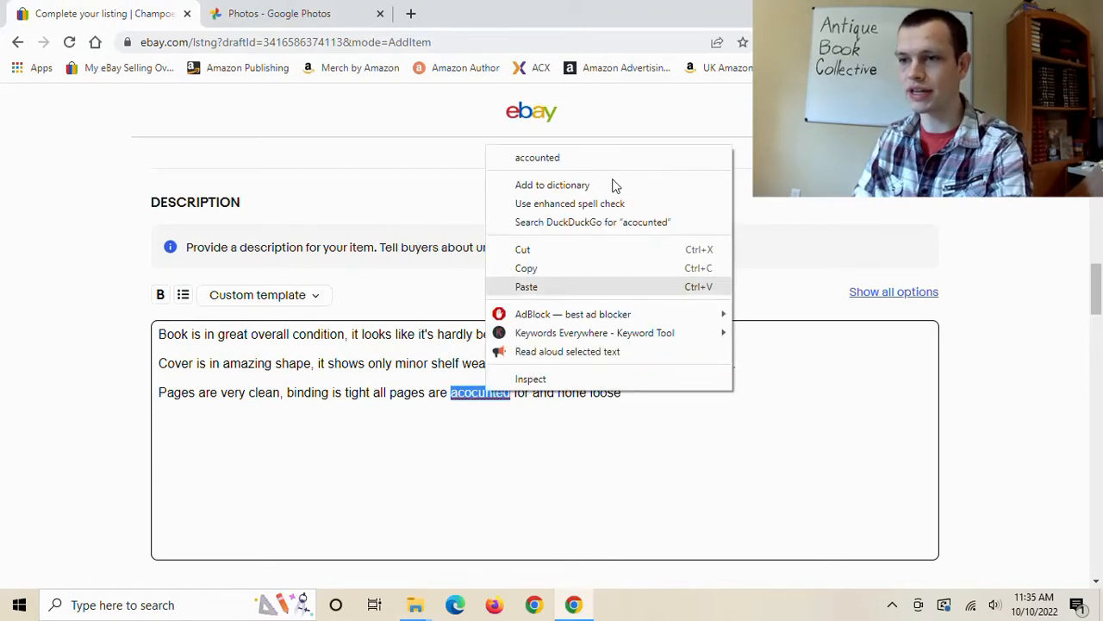
pyautogui.click(601, 157)
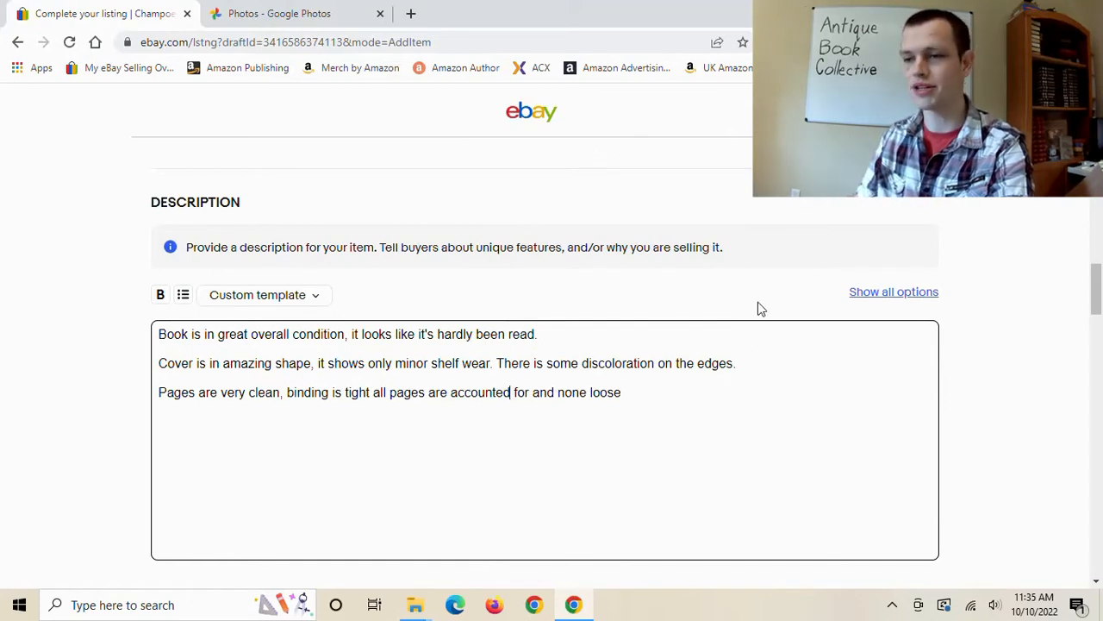
pyautogui.write('.')
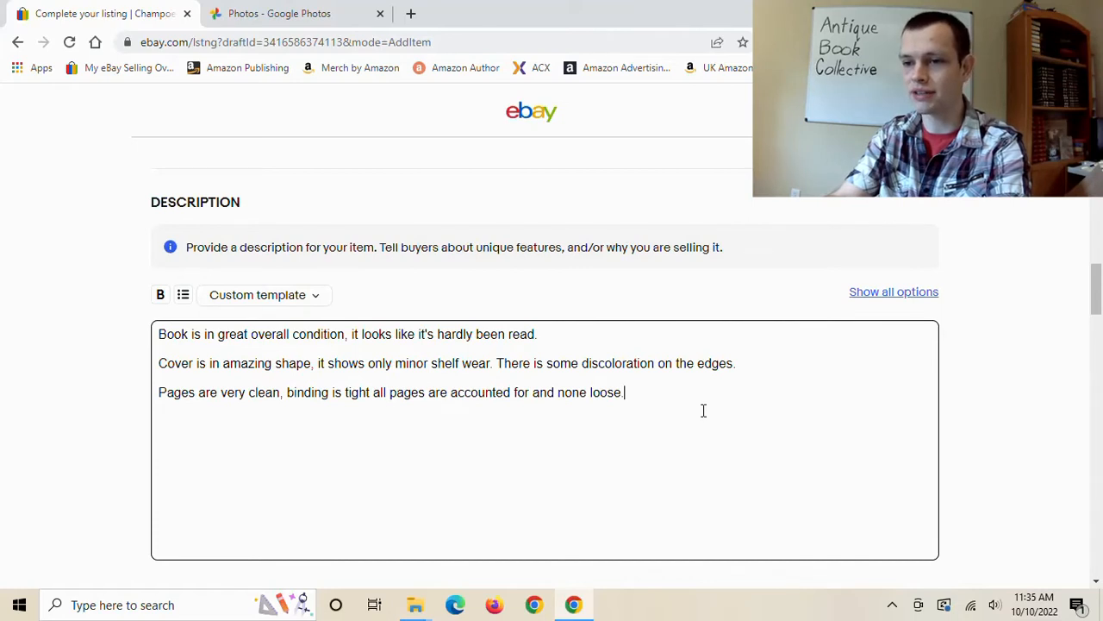
pyautogui.click(373, 392)
pyautogui.write(',')
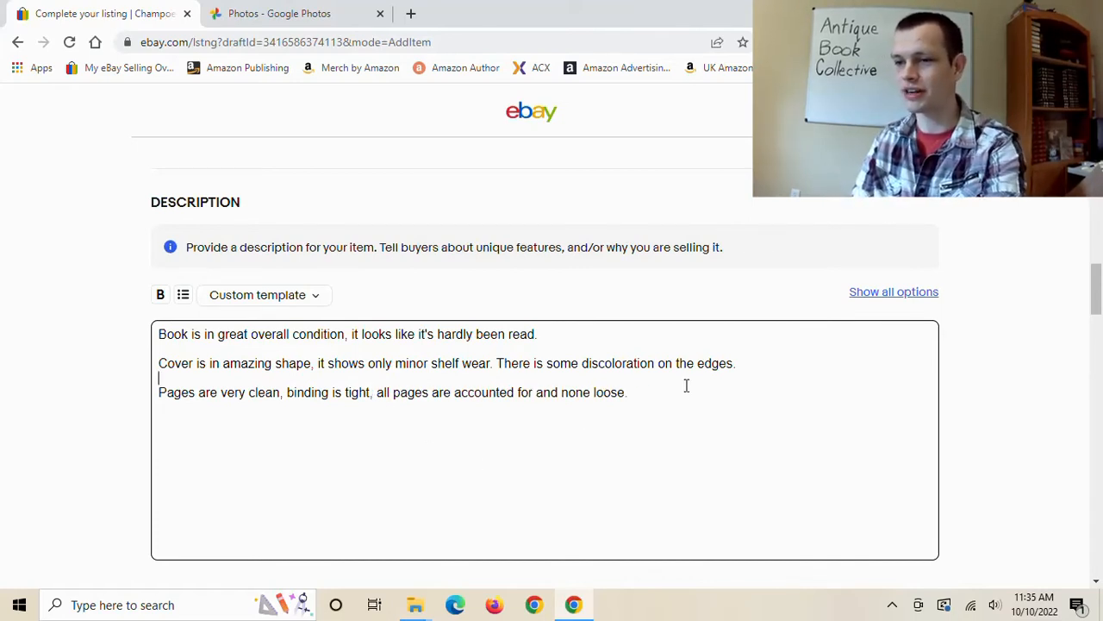
# Add "All pages are clear of any marking, however," to the end of the third description paragraph.
pyautogui.click(678, 399)
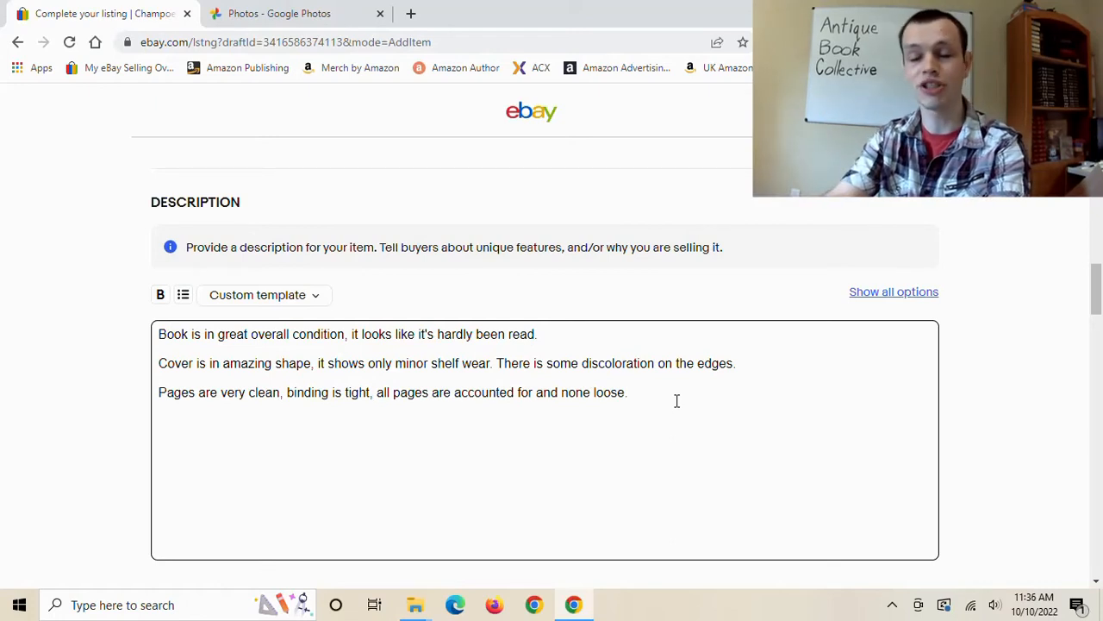
pyautogui.write('All pages are ')
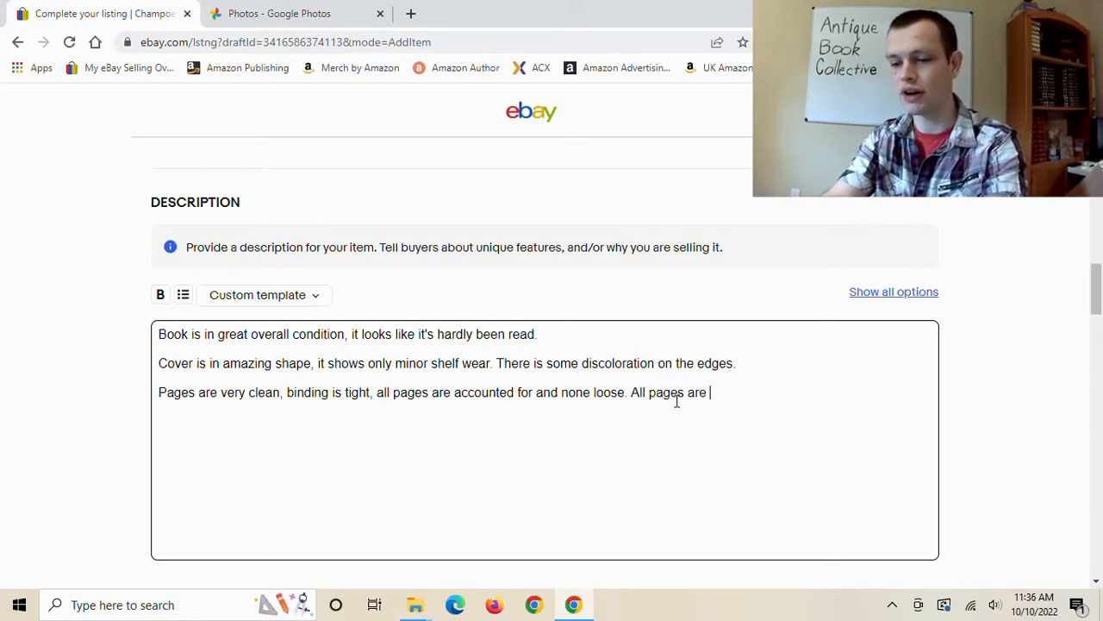
pyautogui.write('clear of any mar')
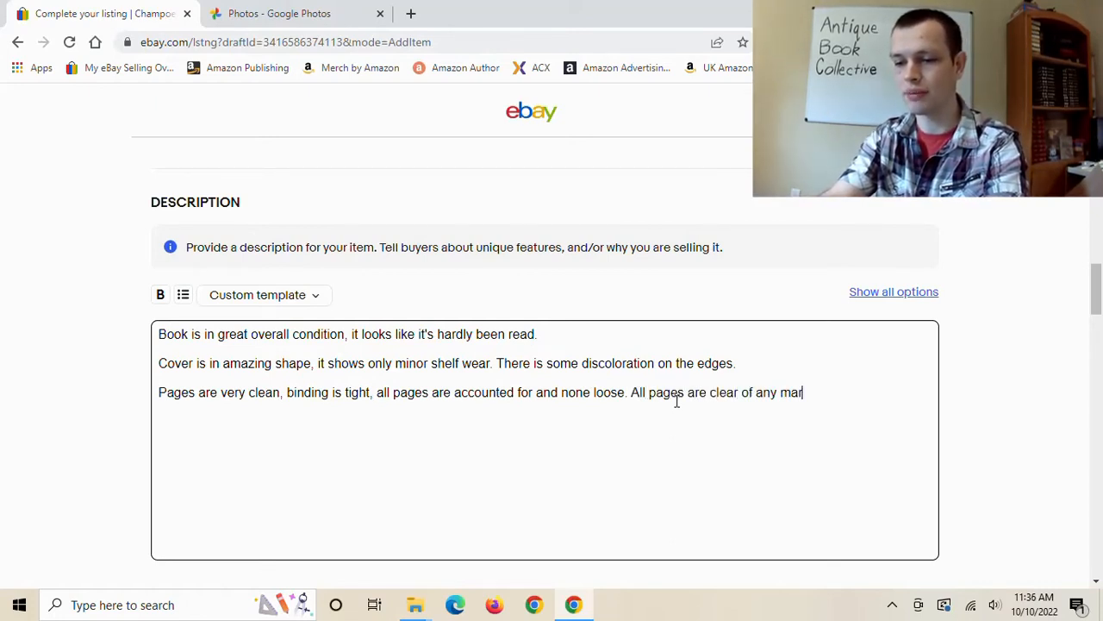
pyautogui.write('king, ')
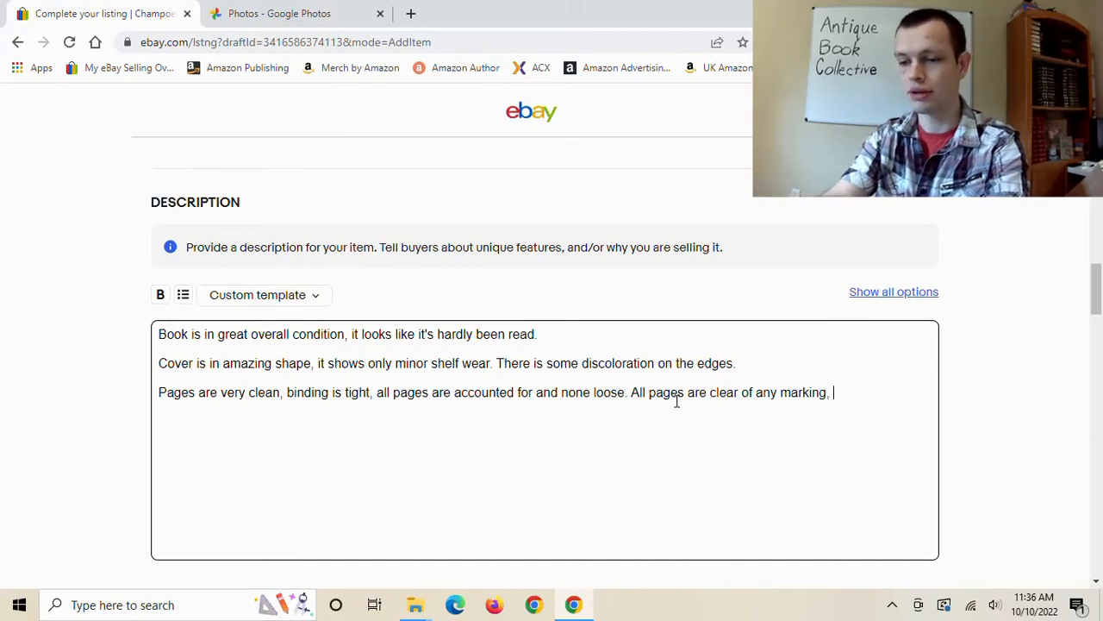
pyautogui.write('however')
pyautogui.press('BackSpace')
pyautogui.press('BackSpace')
pyautogui.write('ver')
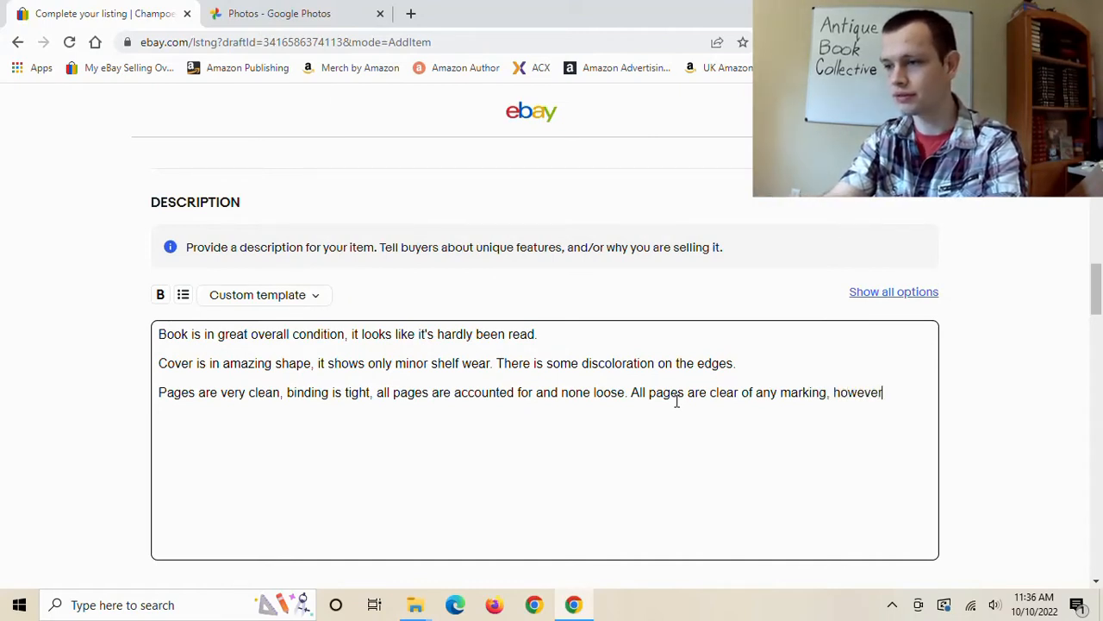
pyautogui.write(', there is a')
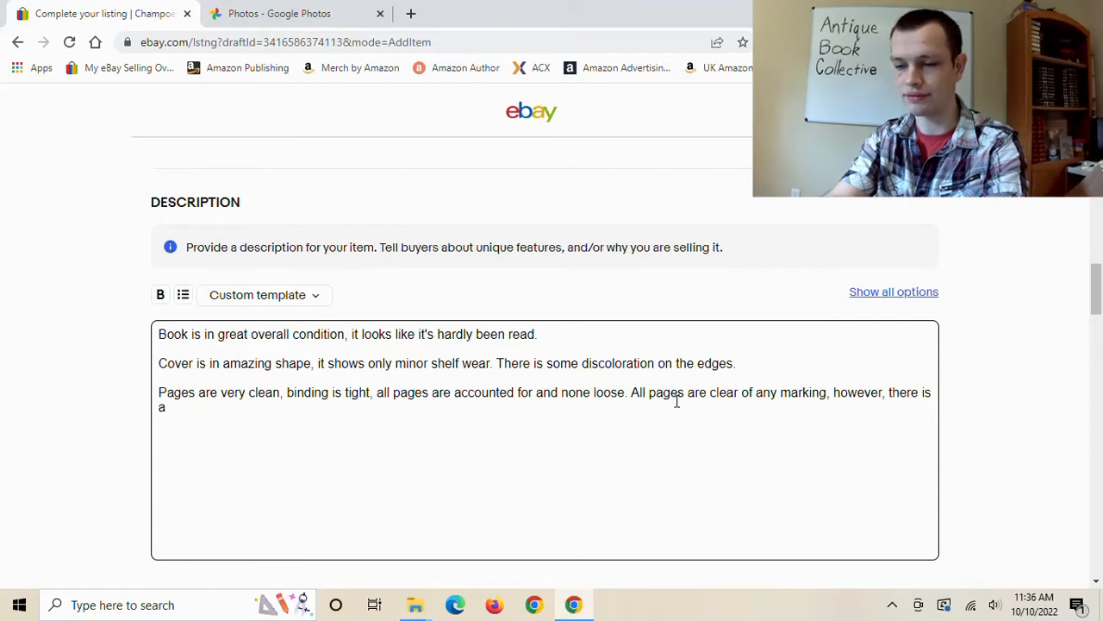
pyautogui.press('BackSpace')
pyautogui.press('BackSpace')
pyautogui.press('BackSpace')
pyautogui.press('BackSpace')
pyautogui.press('BackSpace')
pyautogui.press('BackSpace')
pyautogui.press('BackSpace')
pyautogui.press('BackSpace')
pyautogui.press('BackSpace')
pyautogui.press('BackSpace')
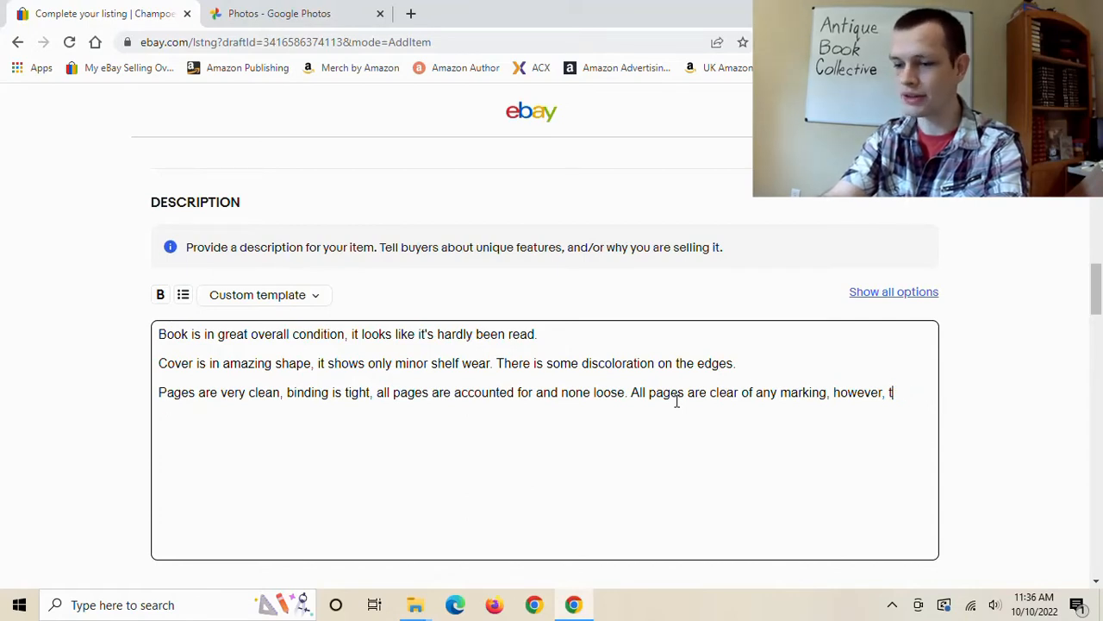
pyautogui.write('he')
pyautogui.press('BackSpace')
pyautogui.press('BackSpace')
pyautogui.press('BackSpace')
# Complete the third paragraph with "a previous owner's name is penned in on the first page, as pictured.", correcting the spelling of "previous".
pyautogui.write('a ')
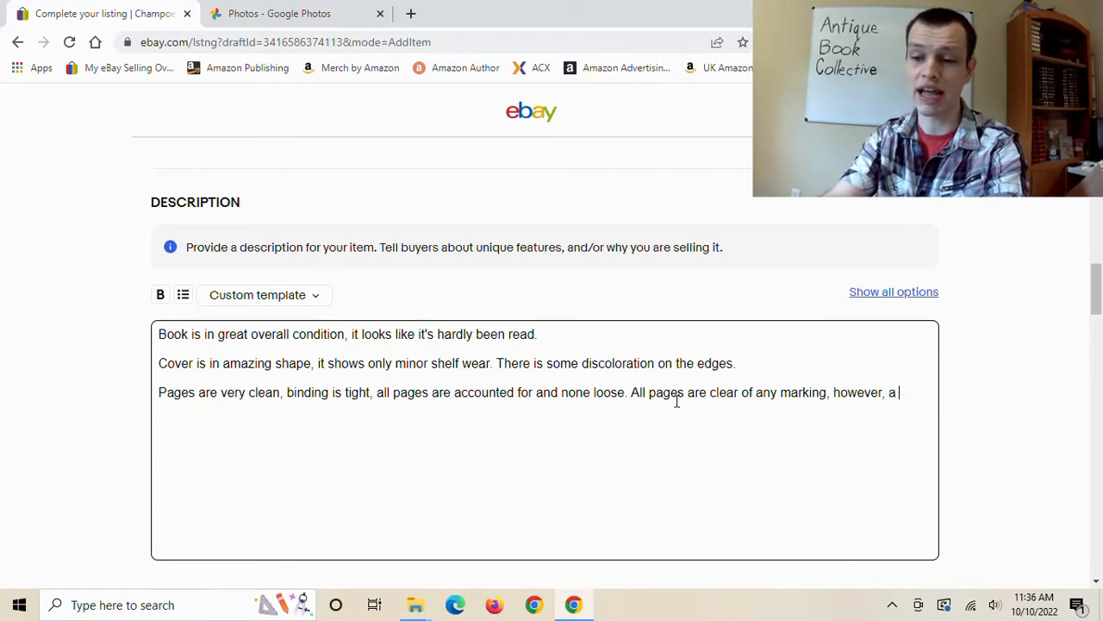
pyautogui.write('prevous ')
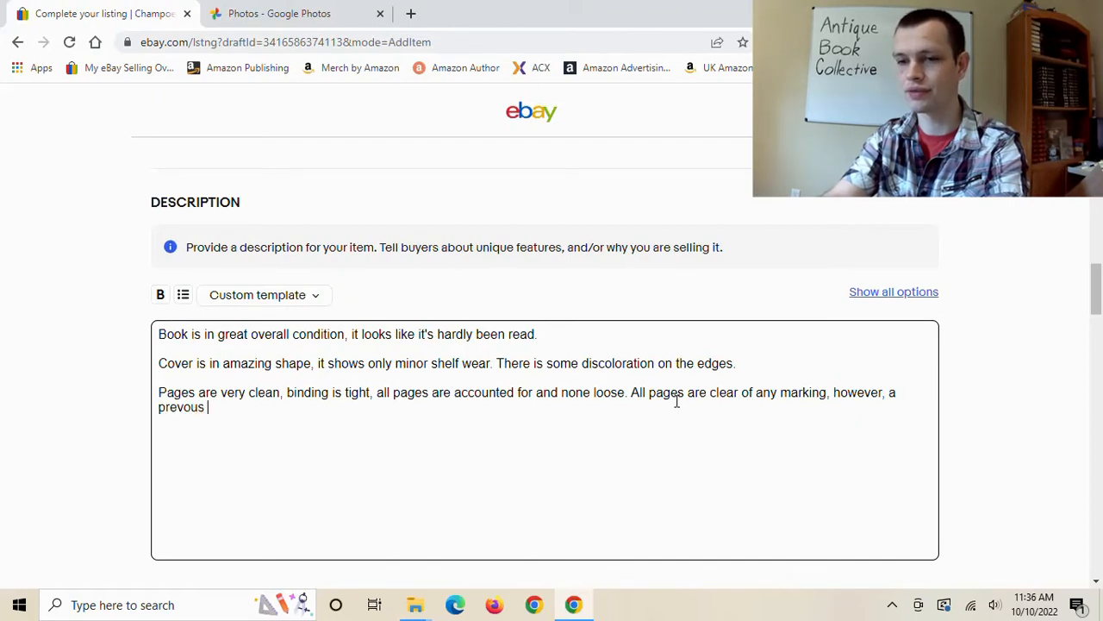
pyautogui.write("owner's ")
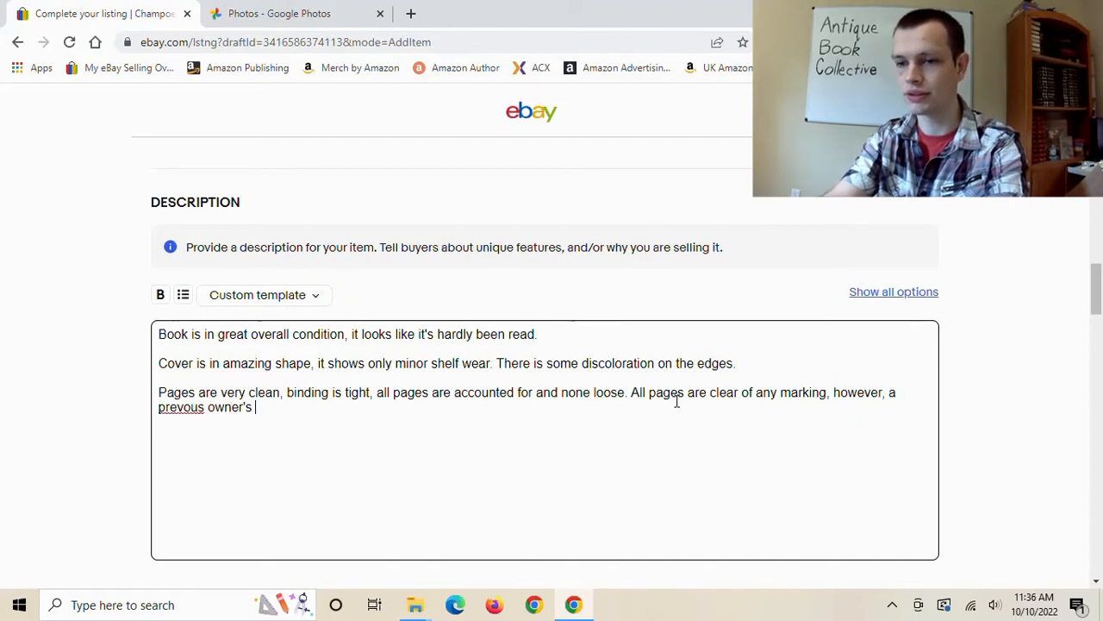
pyautogui.write('name is penne')
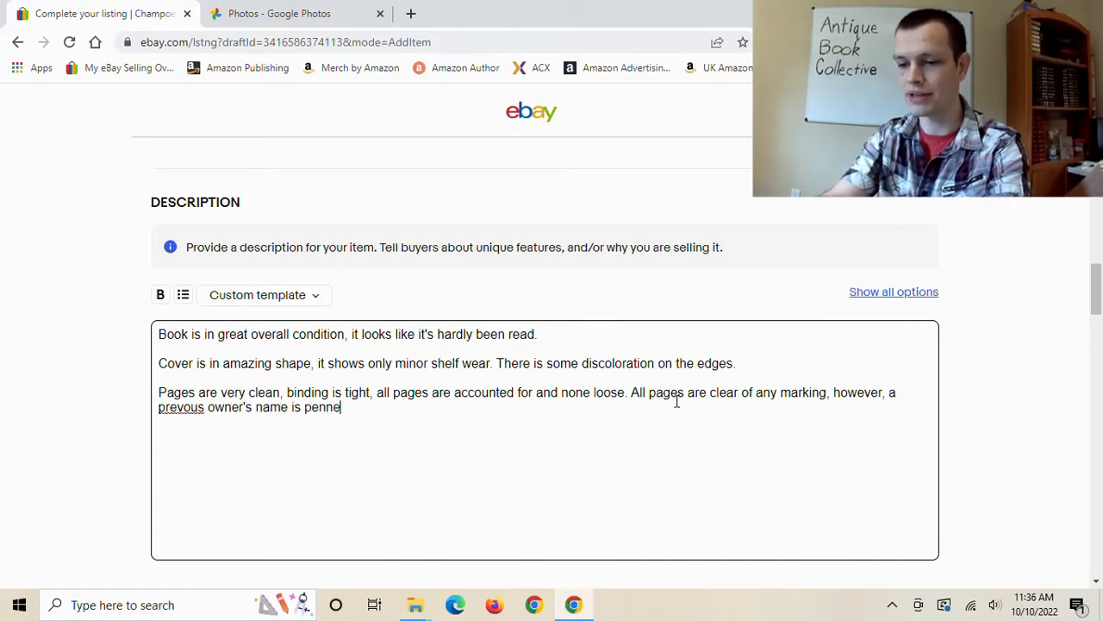
pyautogui.write('d in on the insid')
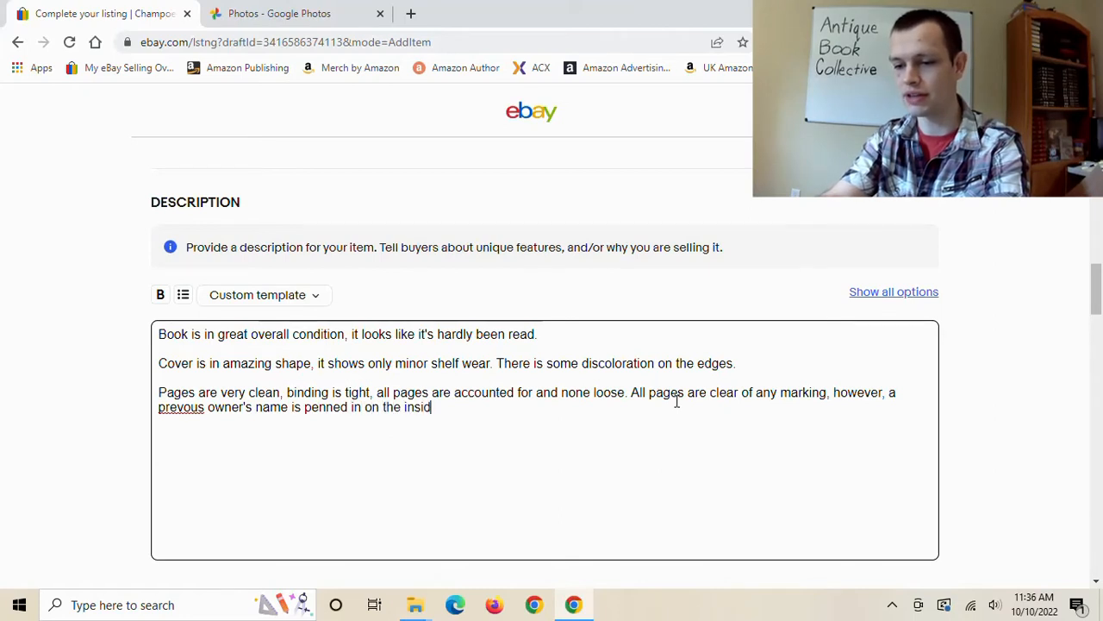
pyautogui.write('e')
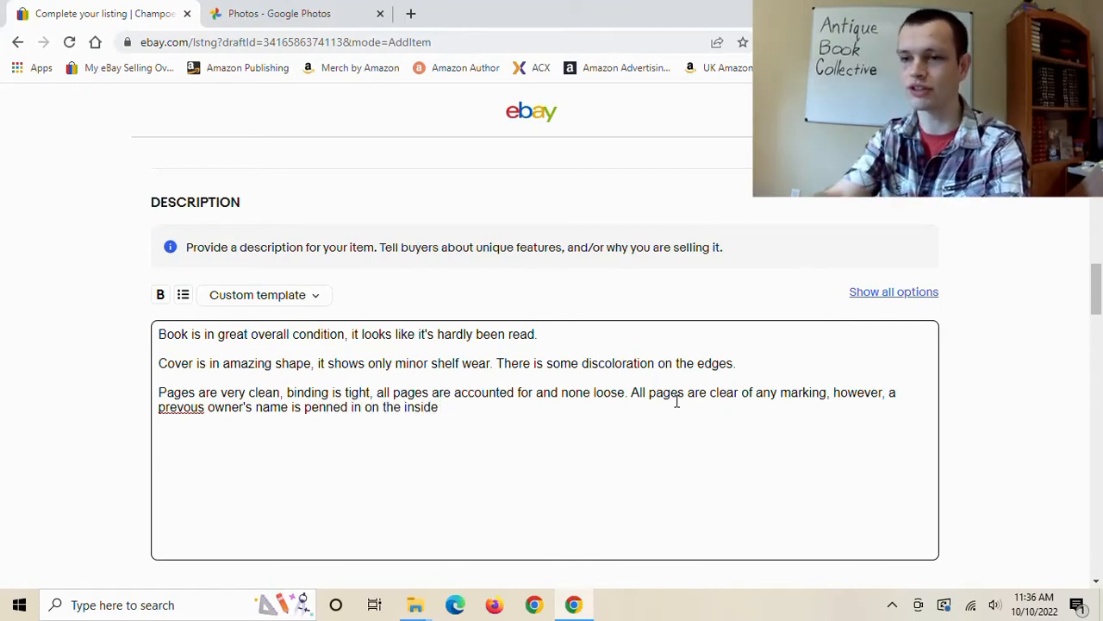
pyautogui.press('BackSpace')
pyautogui.press('BackSpace')
pyautogui.press('BackSpace')
pyautogui.press('BackSpace')
pyautogui.press('BackSpace')
pyautogui.press('BackSpace')
pyautogui.press('BackSpace')
pyautogui.write('first pa')
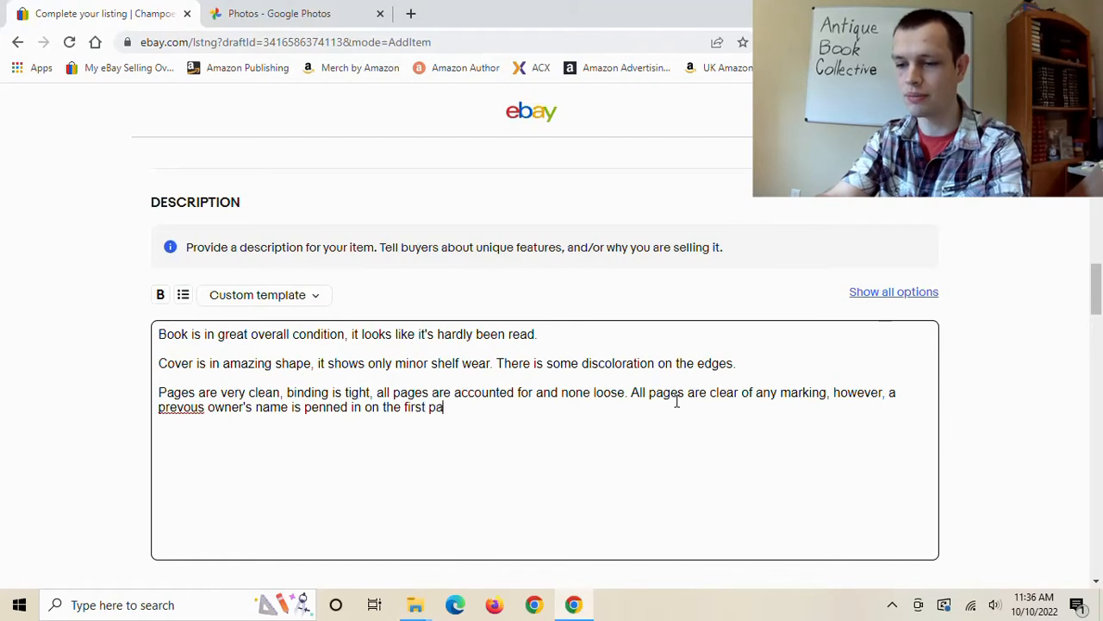
pyautogui.write('ge, as pic')
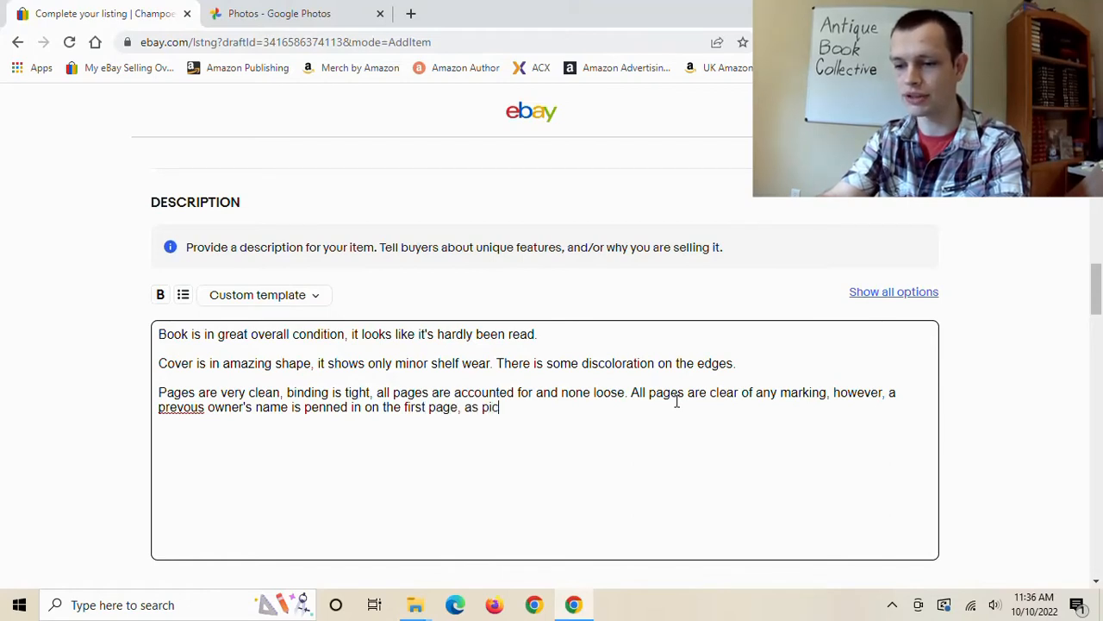
pyautogui.write('tured.')
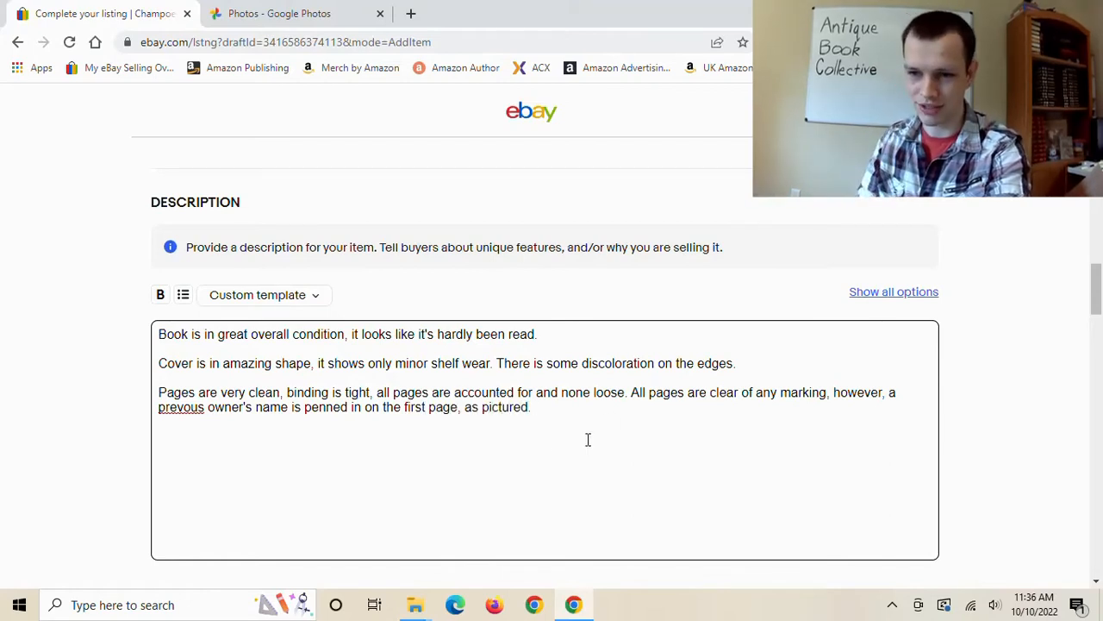
pyautogui.rightClick(177, 408)
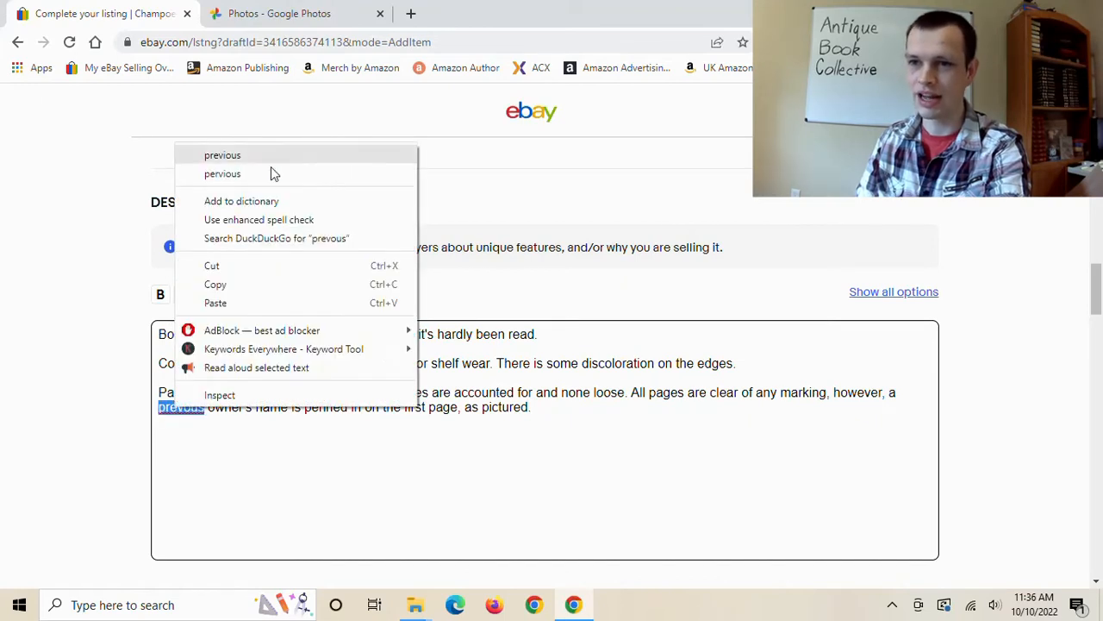
pyautogui.click(266, 160)
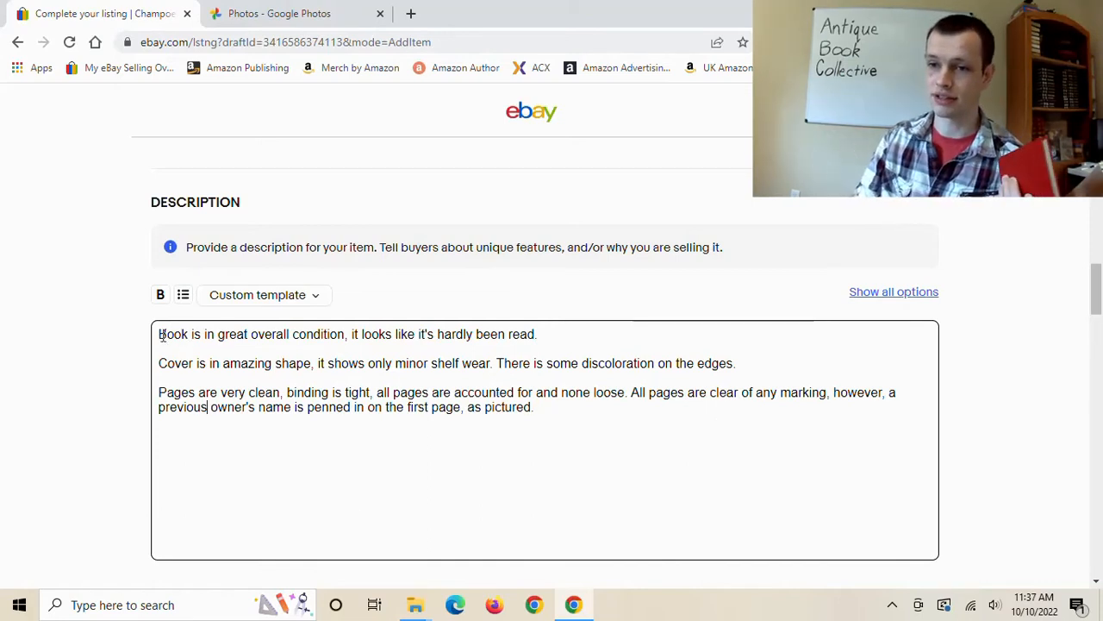
pyautogui.doubleClick(176, 363)
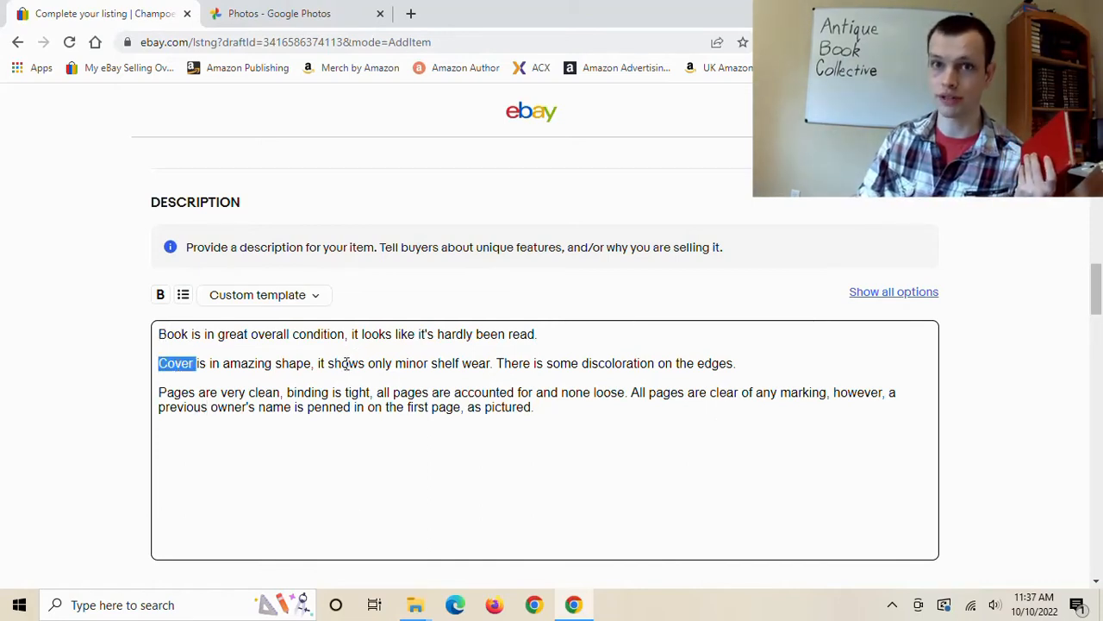
pyautogui.doubleClick(172, 393)
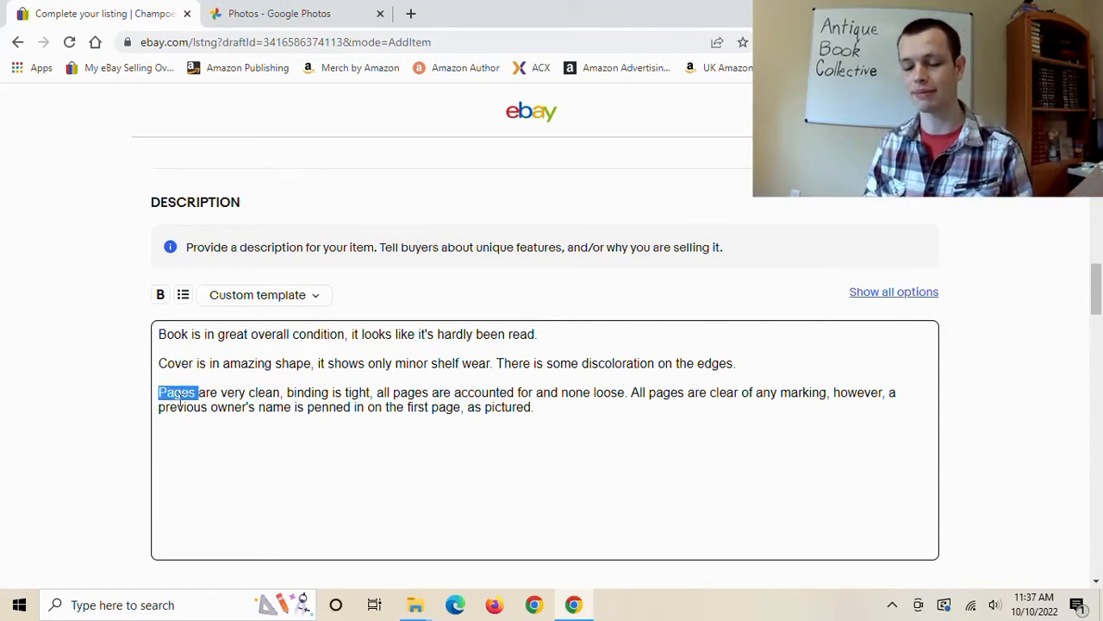
# Add a closing description paragraph reading "Feel free to contact the seller with any questions.".
pyautogui.click(665, 424)
pyautogui.press('Return')
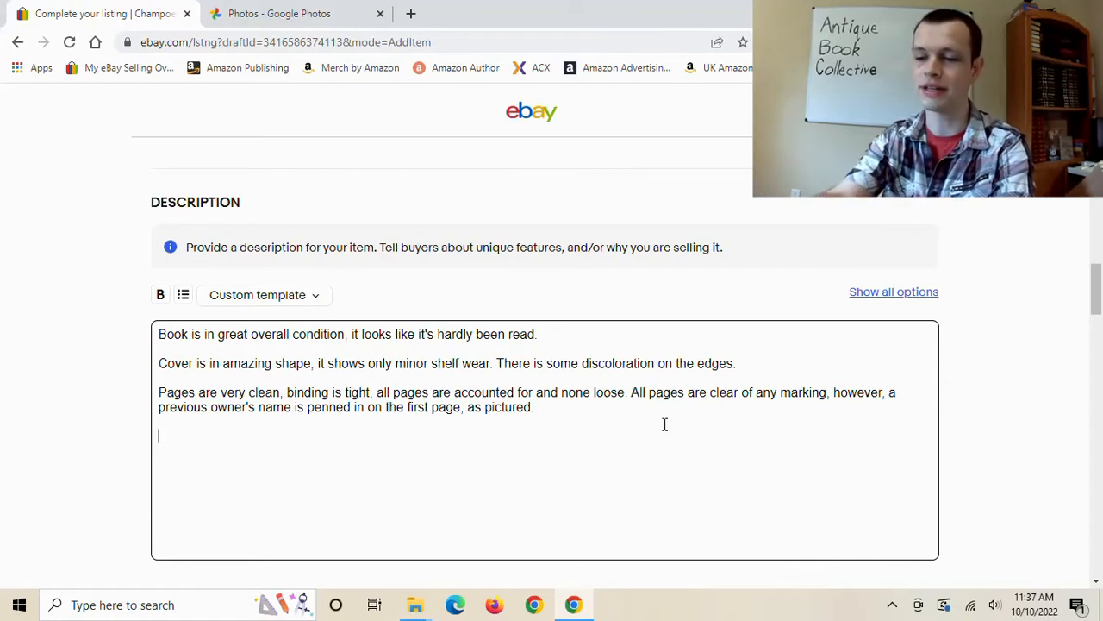
pyautogui.write('Feel free ')
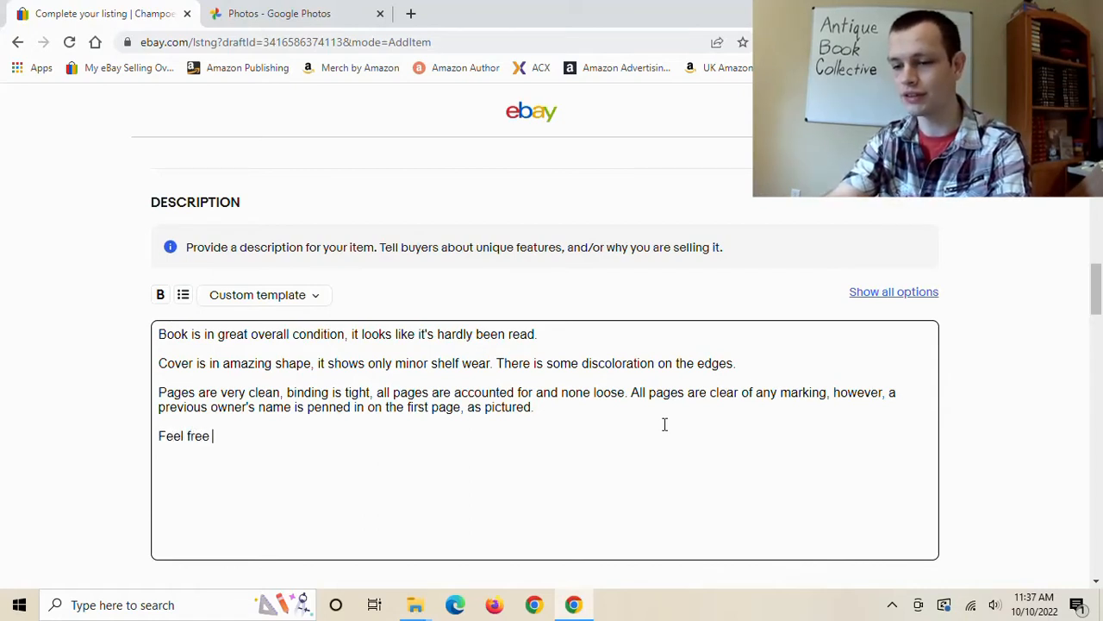
pyautogui.write('to contact the ')
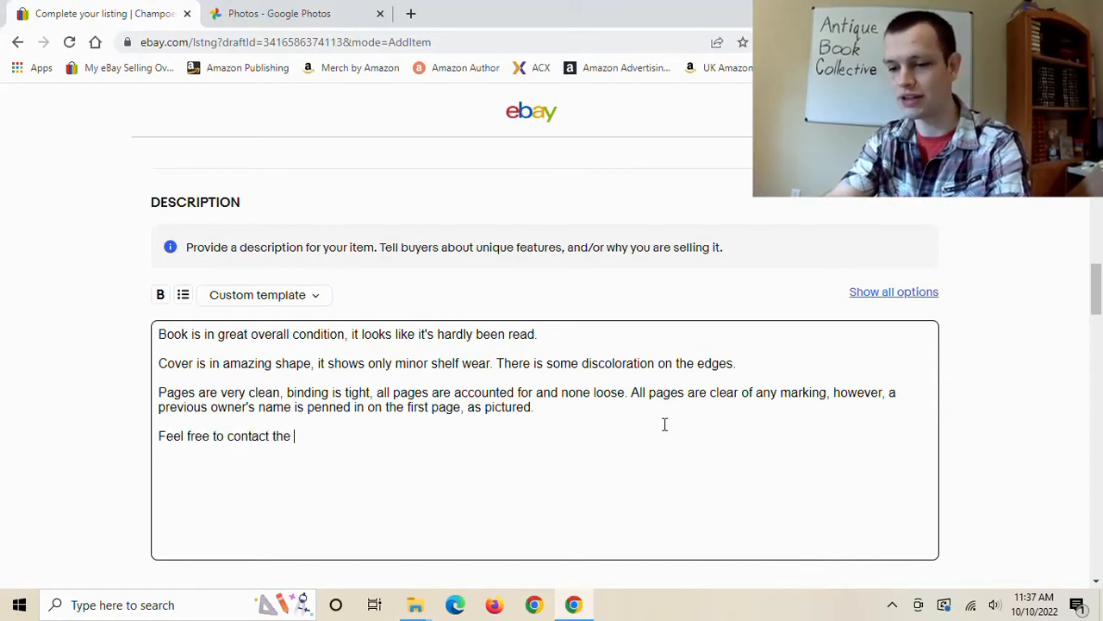
pyautogui.write('seller with any q')
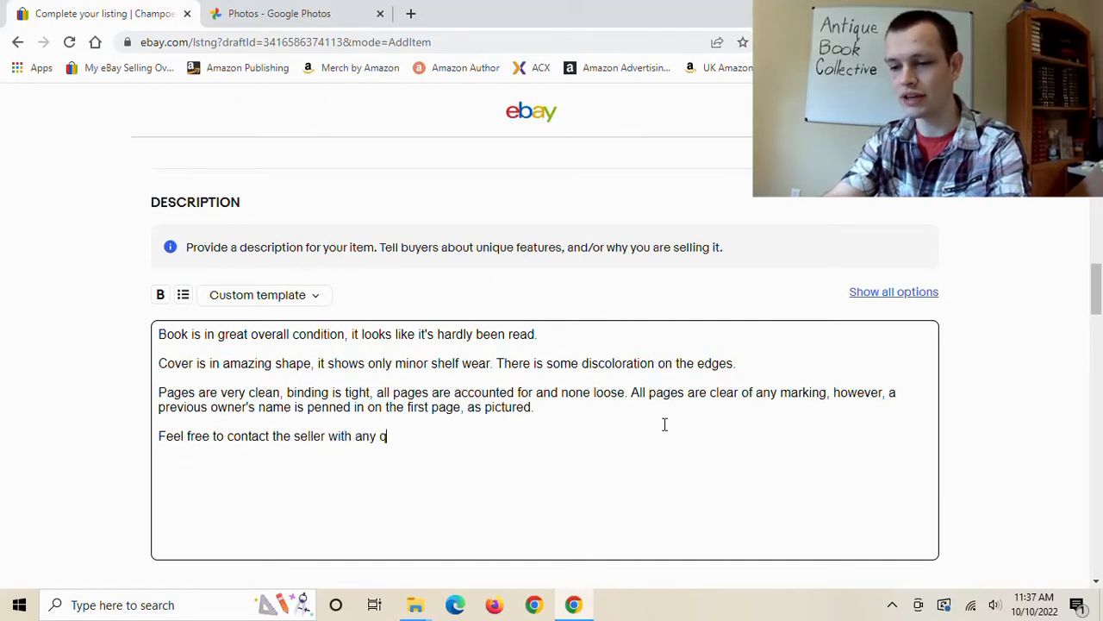
pyautogui.write('uestions.')
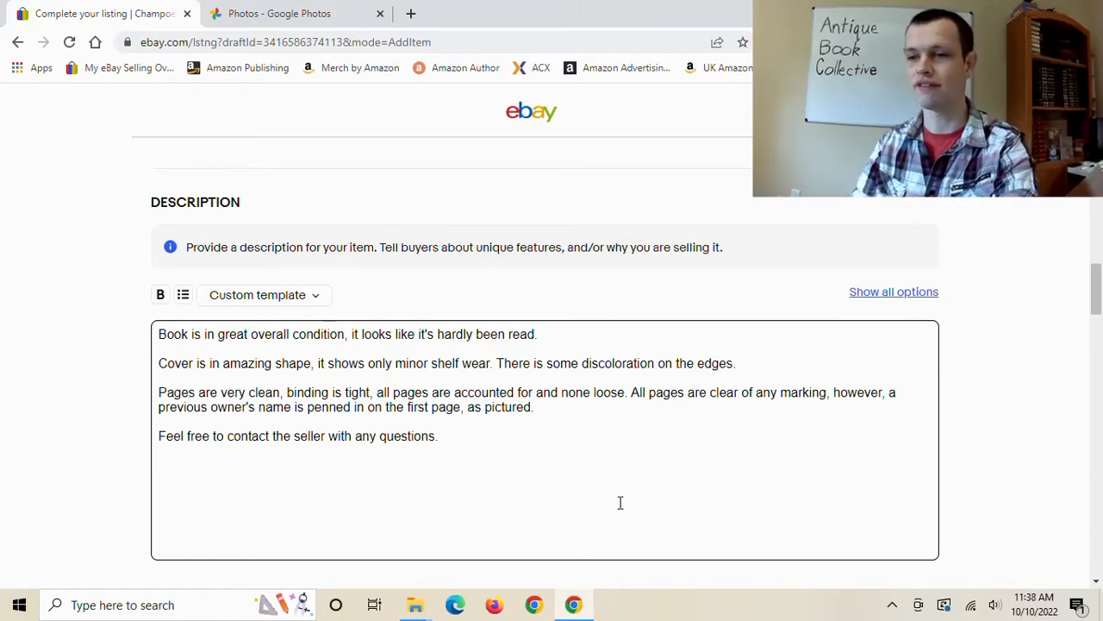
pyautogui.click(30, 349)
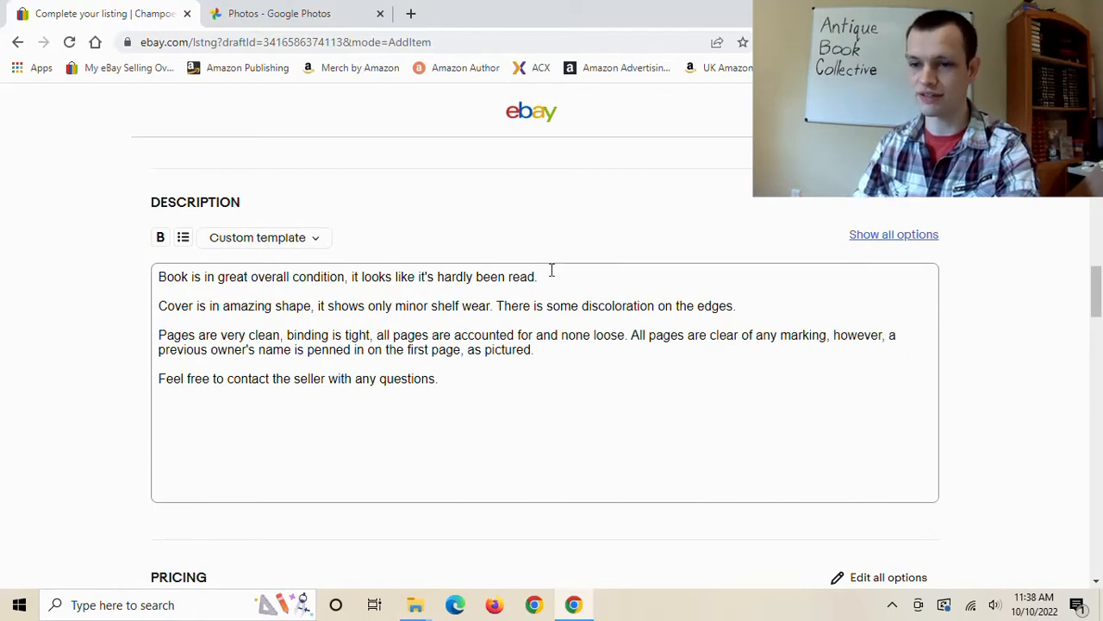
# Search the web in a new browser tab for "champoeg and other poems" to research a price.
pyautogui.scroll(-3, 517, 294)
pyautogui.scroll(-2, 181, 379)
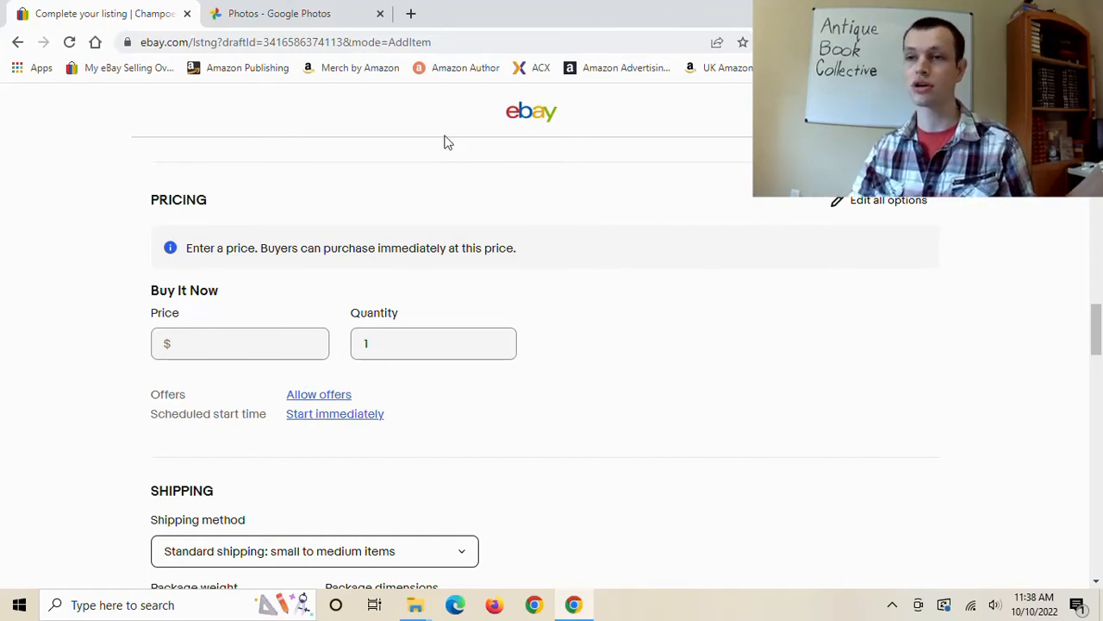
pyautogui.click(411, 14)
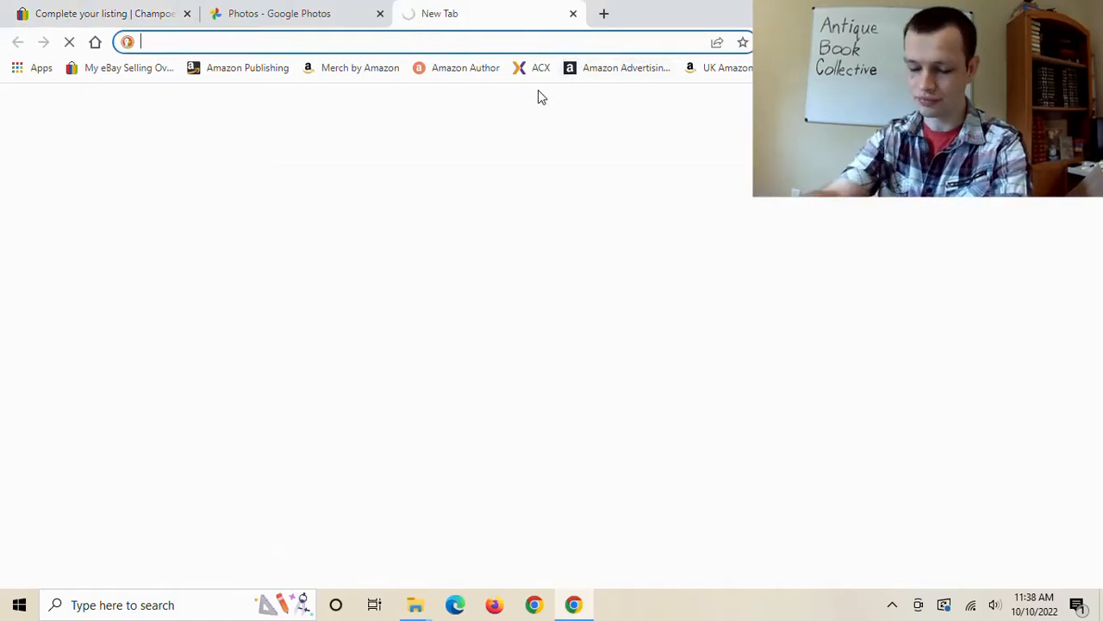
pyautogui.write('chap')
pyautogui.press('BackSpace')
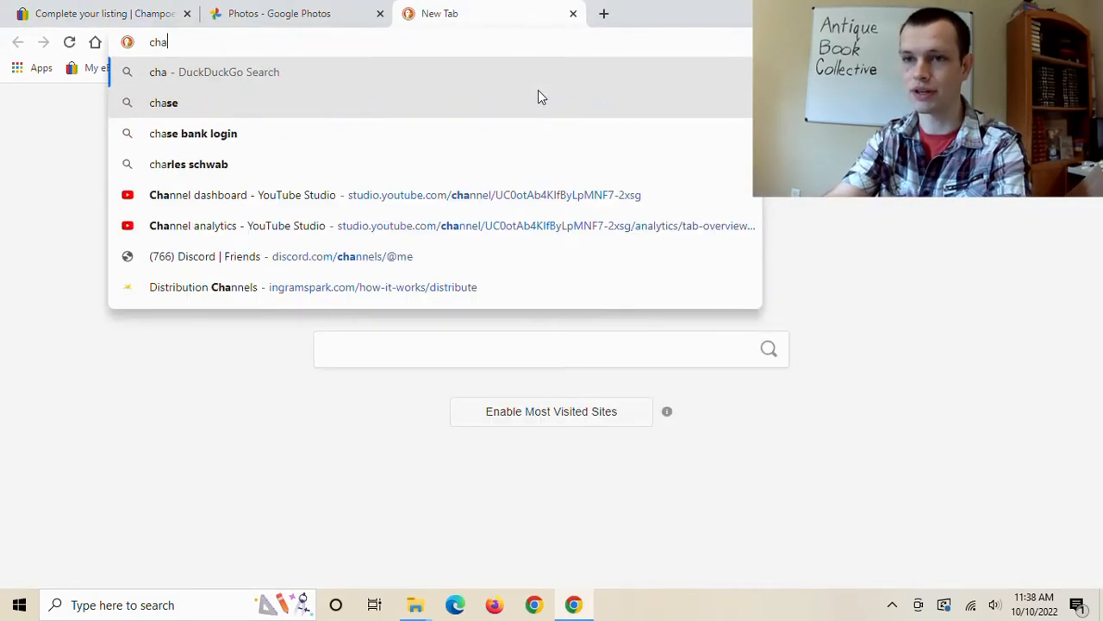
pyautogui.write('mpoeg and ')
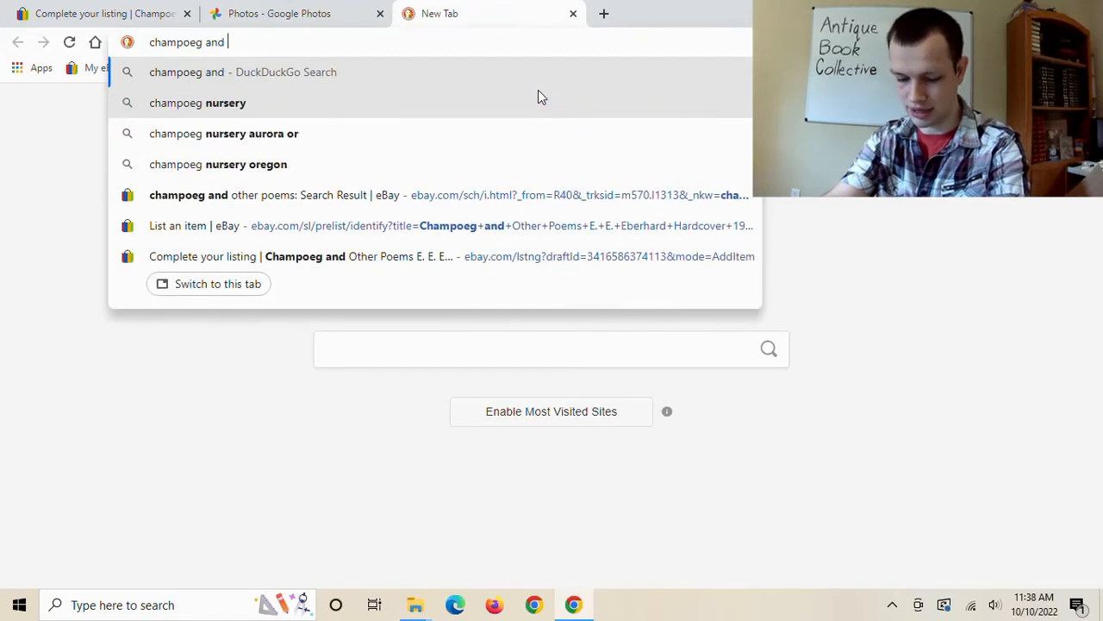
pyautogui.write('other poems')
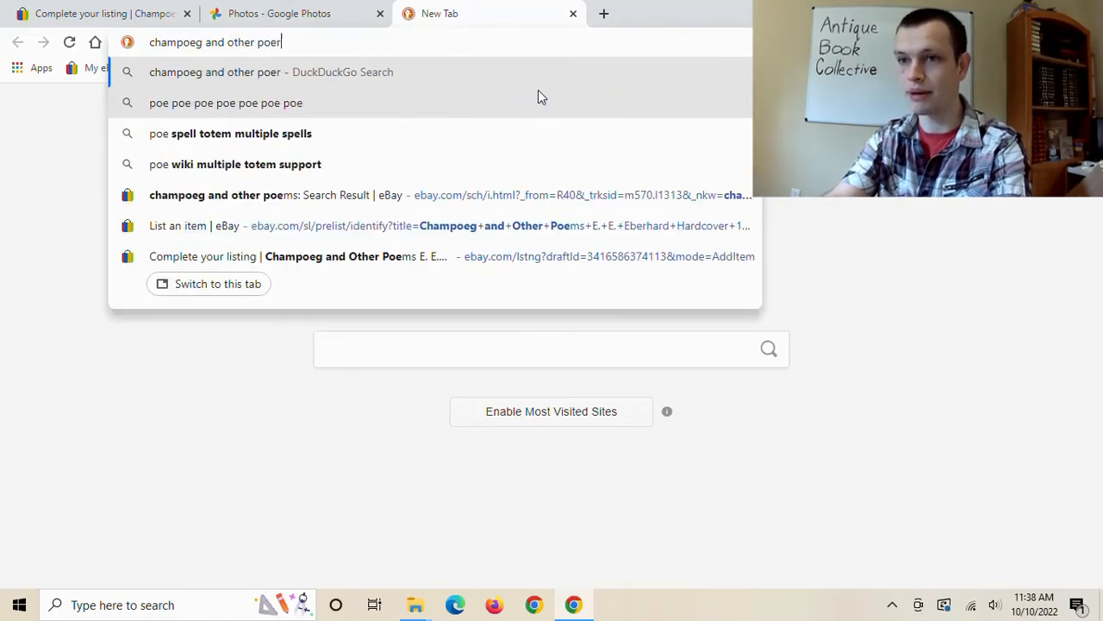
pyautogui.press('Return')
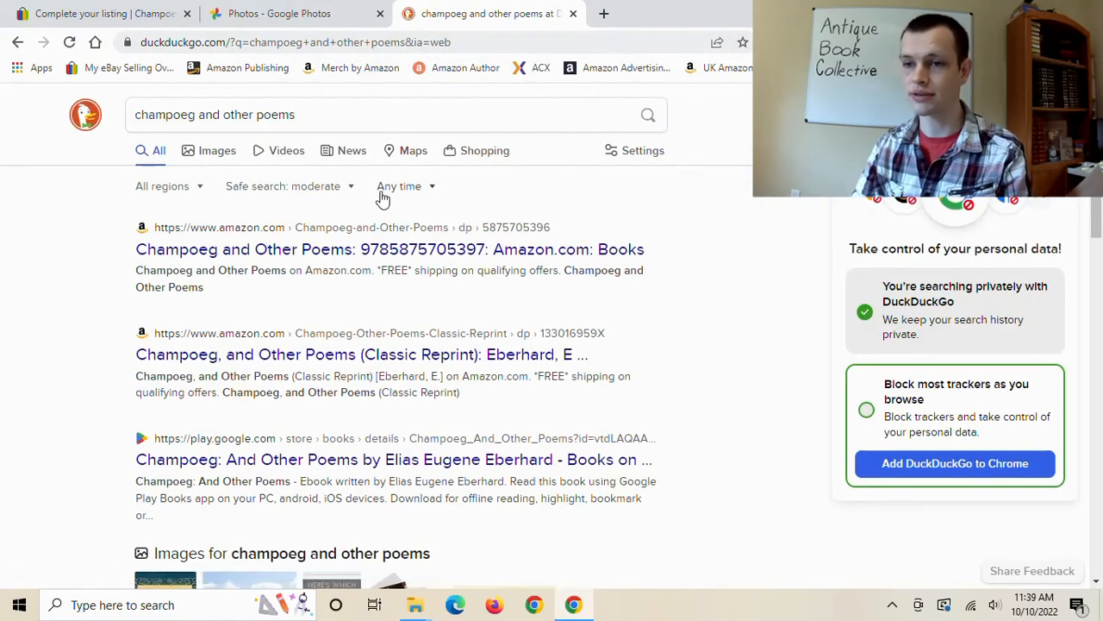
# Look through the web results for other copies of Champoeg and Other Poems.
pyautogui.scroll(-1, 377, 231)
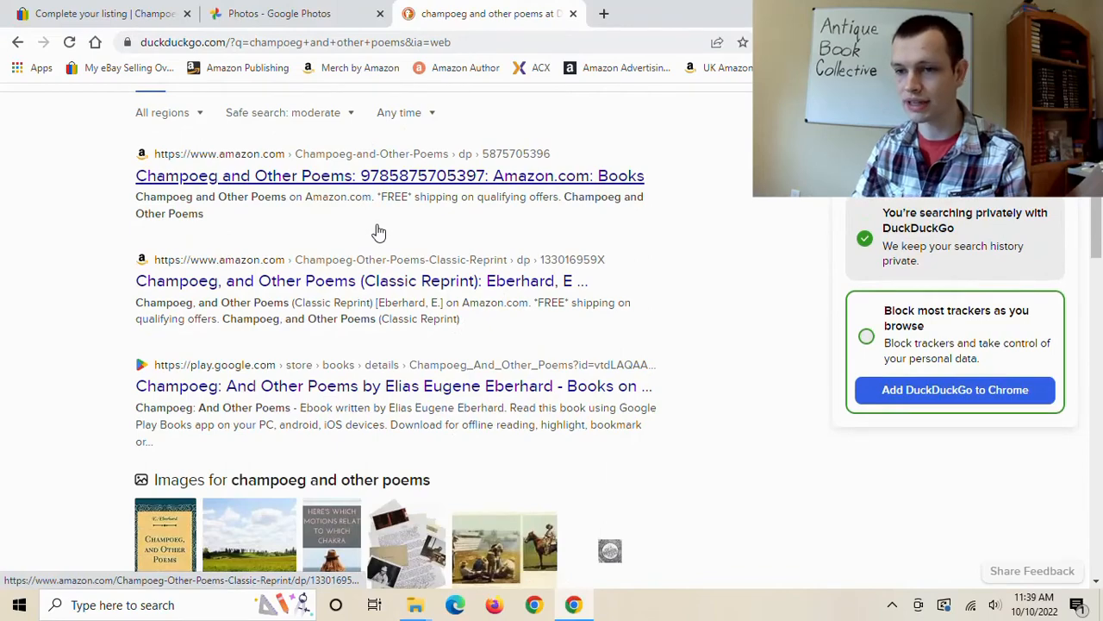
pyautogui.scroll(-5, 457, 220)
pyautogui.scroll(-5, 463, 222)
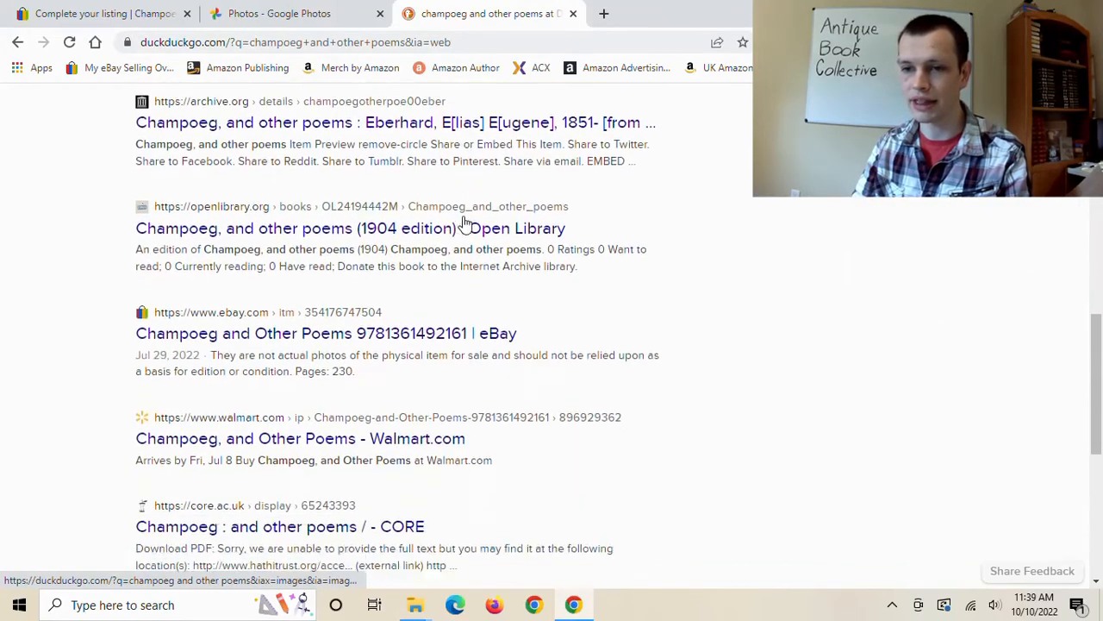
pyautogui.scroll(-1, 408, 212)
pyautogui.scroll(-3, 421, 209)
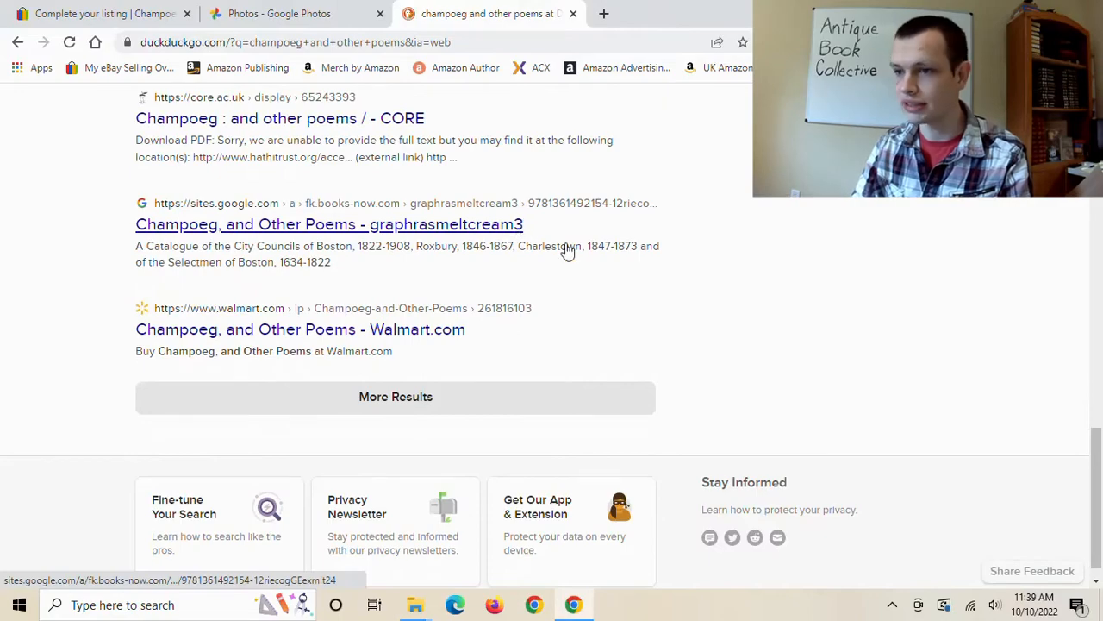
pyautogui.scroll(6, 529, 333)
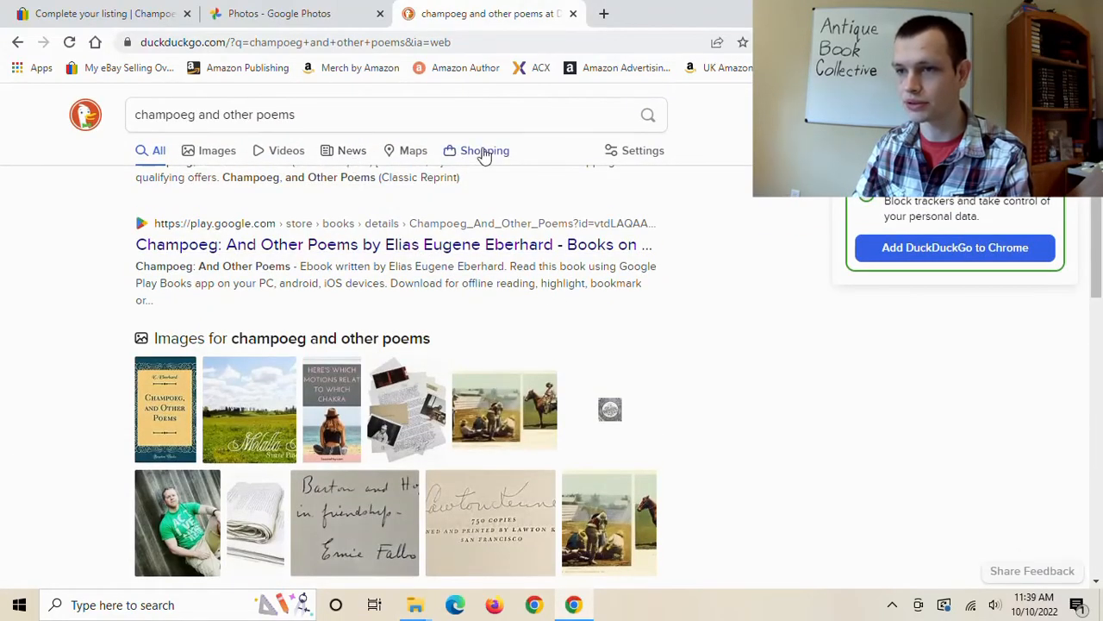
# Switch to the shopping results for Champoeg and Other Poems and compare the listed books and prices.
pyautogui.click(485, 152)
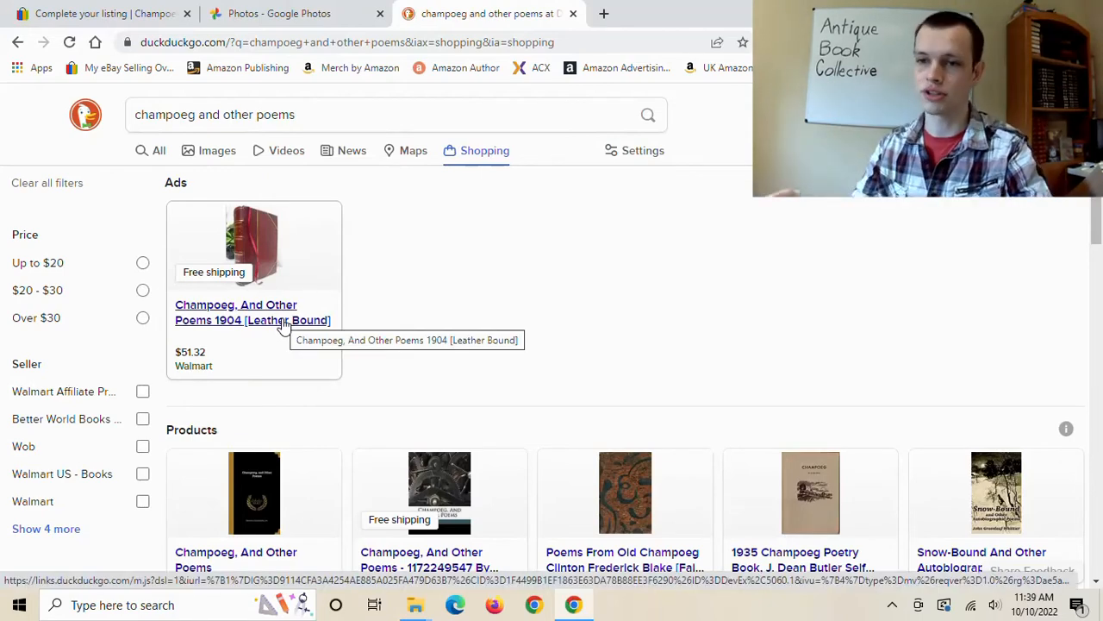
pyautogui.scroll(-3, 409, 306)
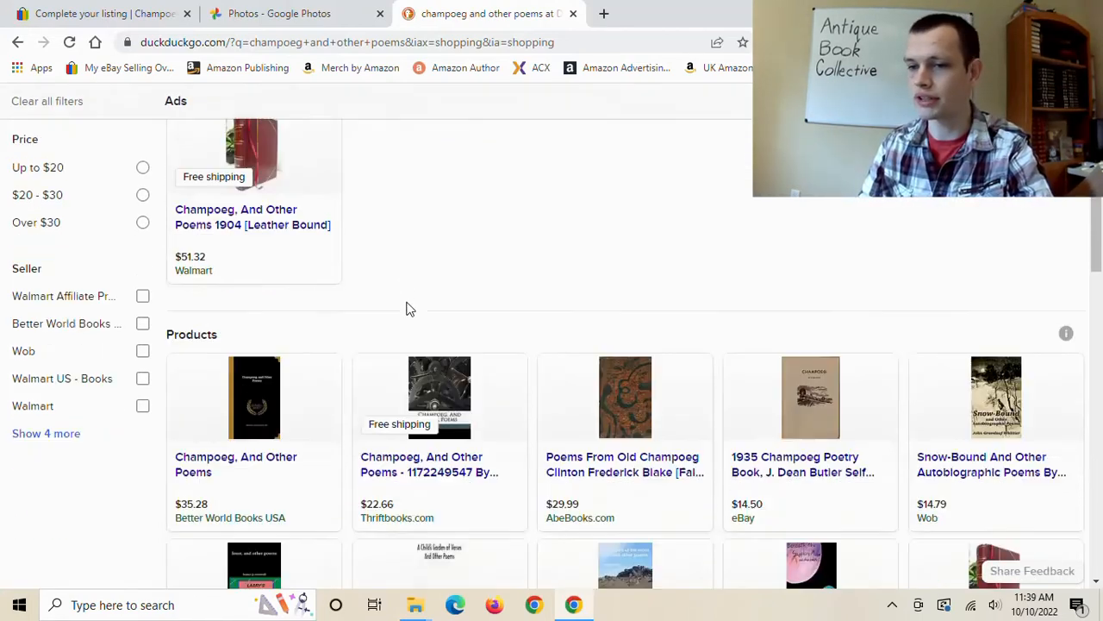
pyautogui.scroll(-2, 405, 303)
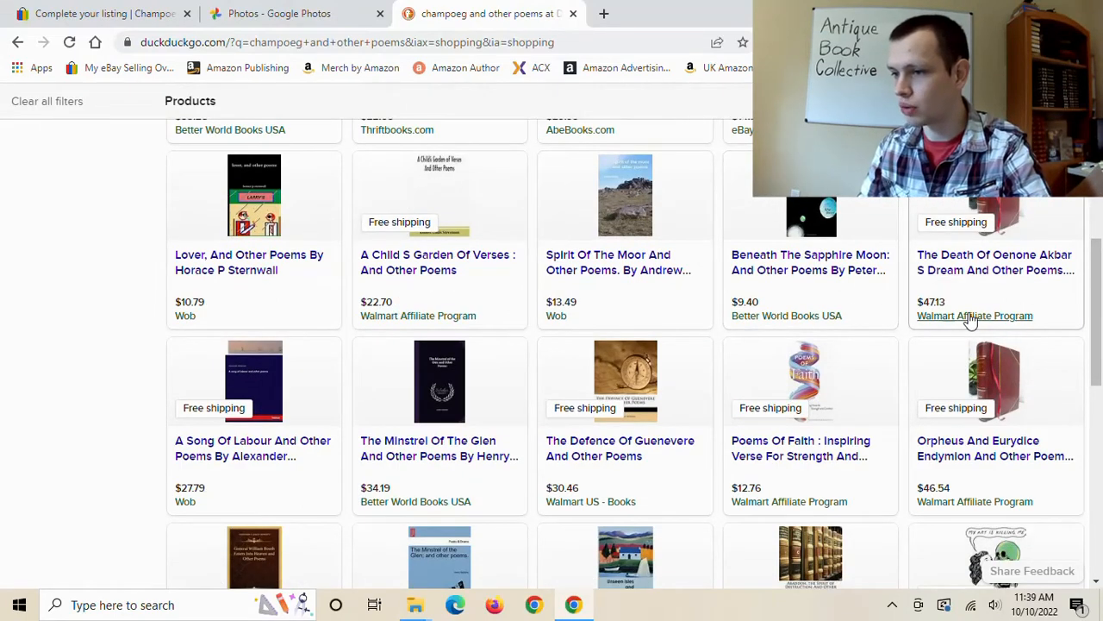
pyautogui.scroll(-3, 896, 293)
pyautogui.scroll(4, 971, 320)
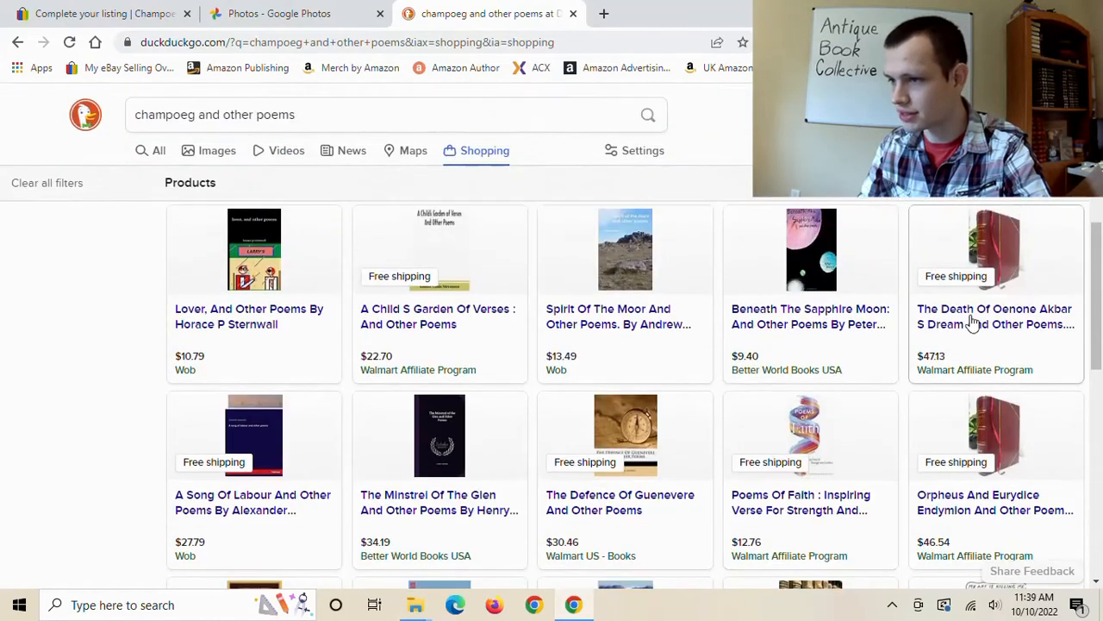
pyautogui.scroll(-4, 991, 336)
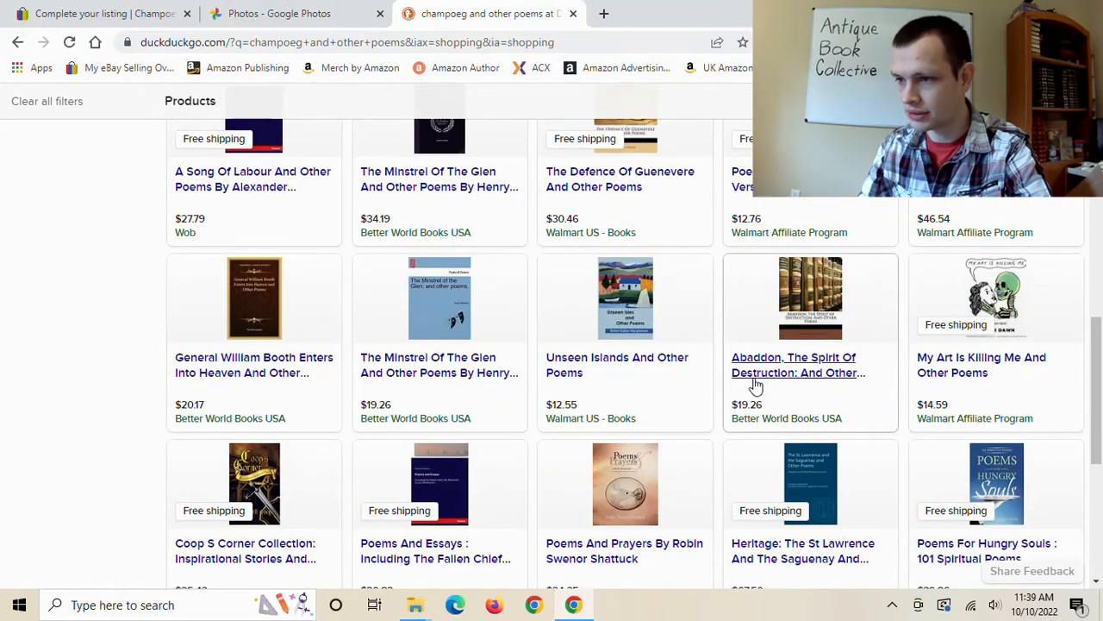
pyautogui.scroll(-1, 826, 380)
pyautogui.scroll(-4, 829, 375)
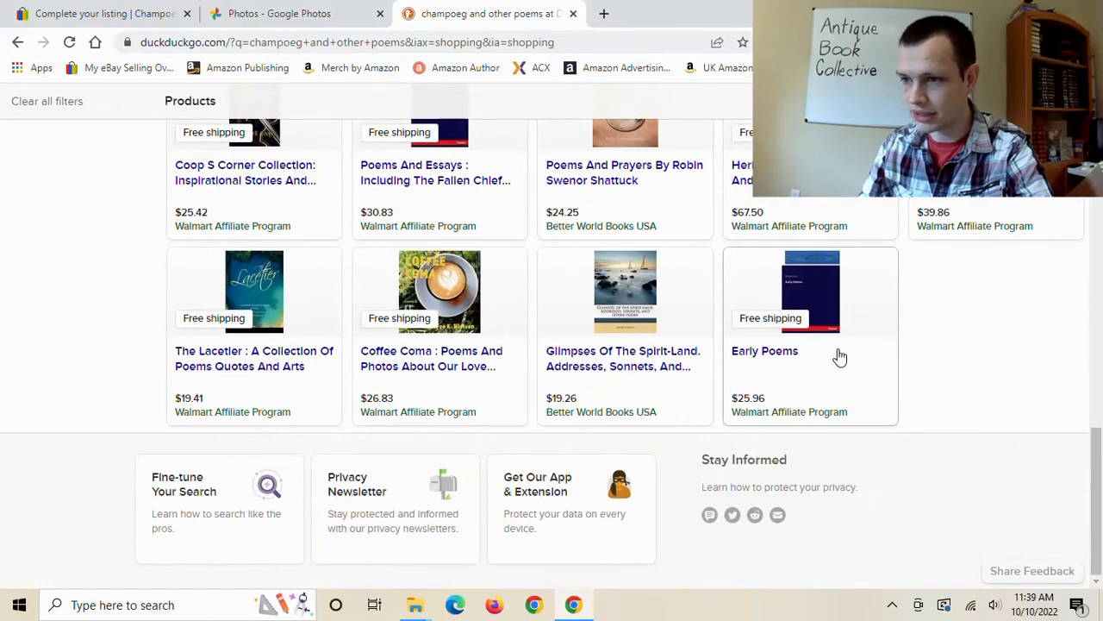
pyautogui.moveTo(1101, 440); pyautogui.dragTo(1100, 192)
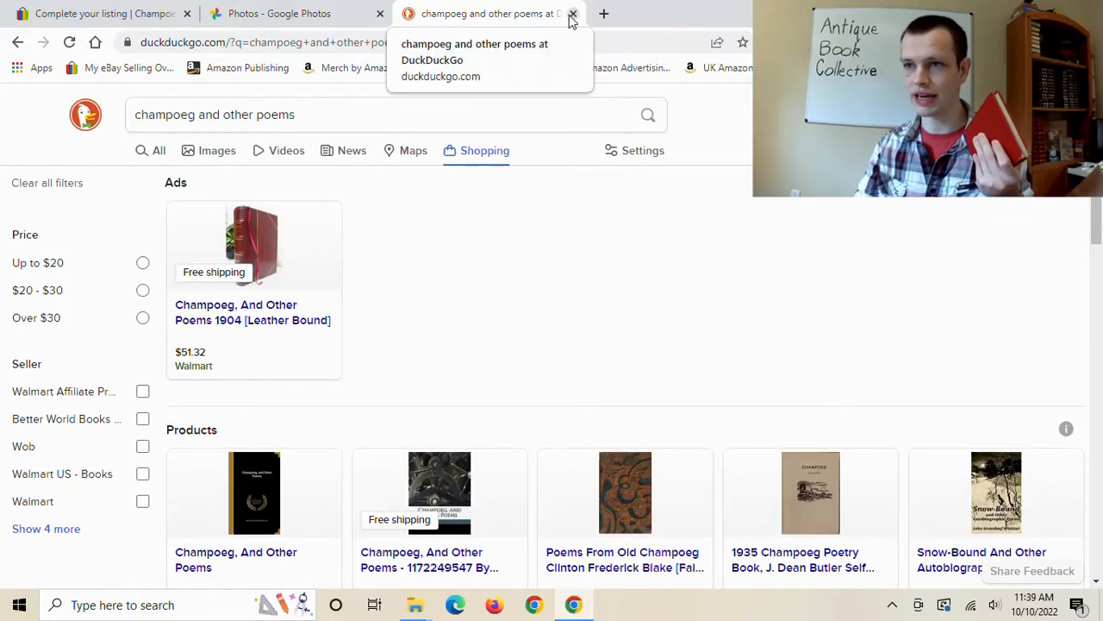
# Search the shopping results for "e e eberhard" and check the listed products for the author's books.
pyautogui.moveTo(293, 115); pyautogui.dragTo(45, 110)
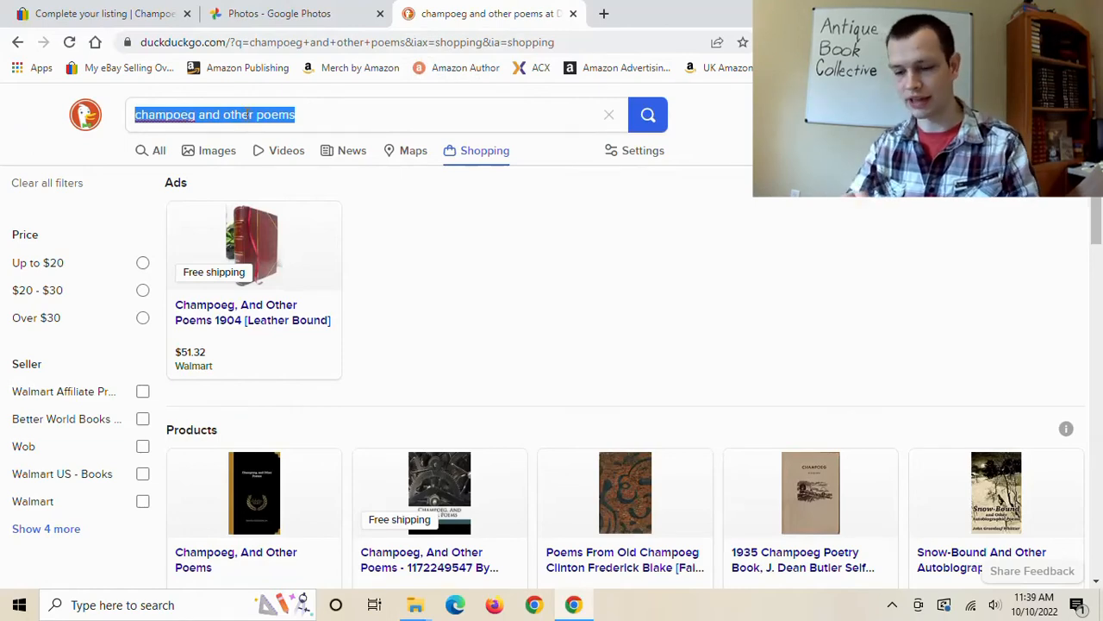
pyautogui.write('e')
pyautogui.press('BackSpace')
pyautogui.write('e')
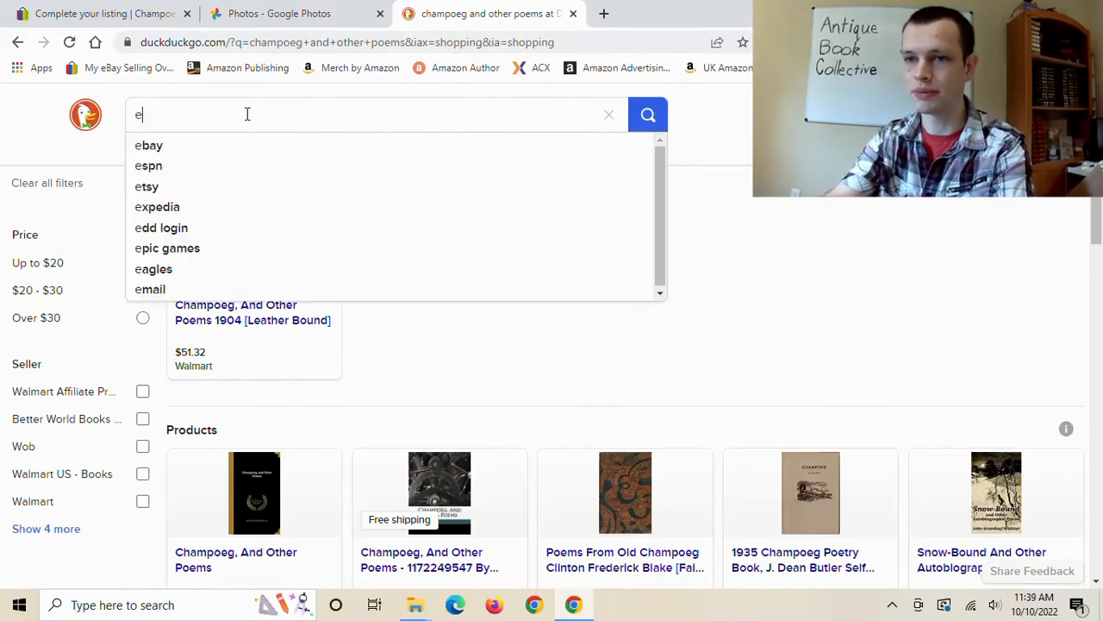
pyautogui.write(' e eberhard')
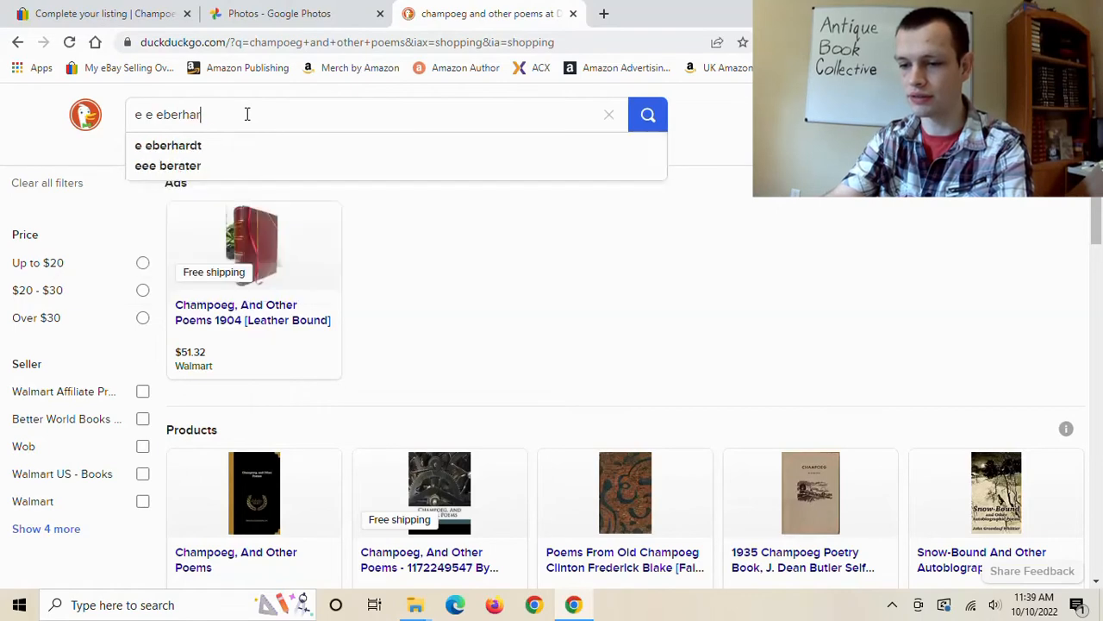
pyautogui.press('Return')
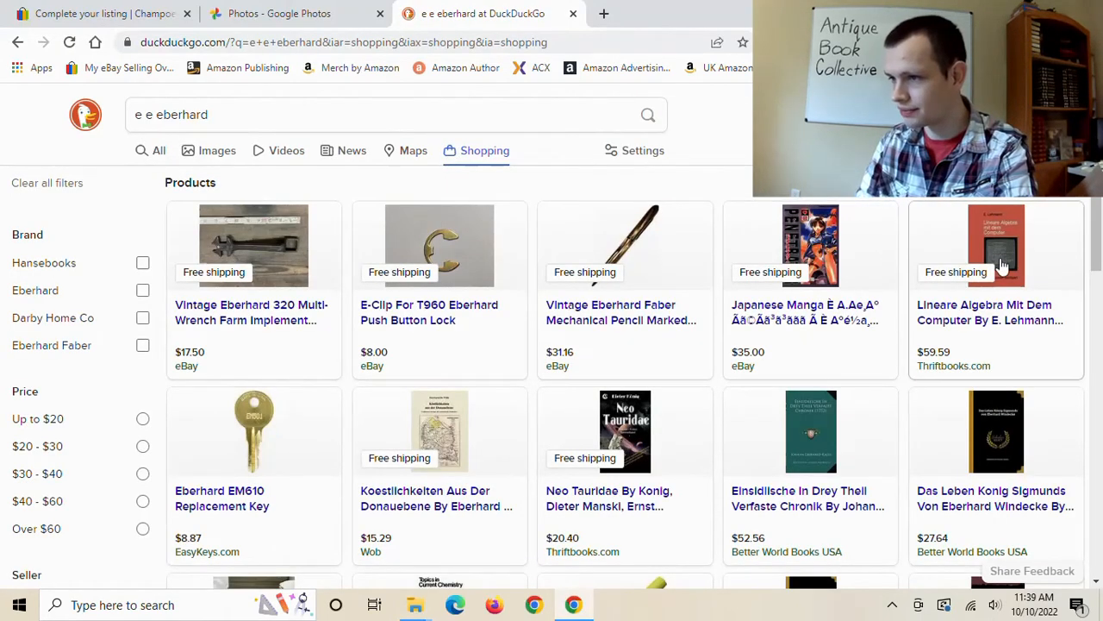
pyautogui.scroll(-8, 976, 335)
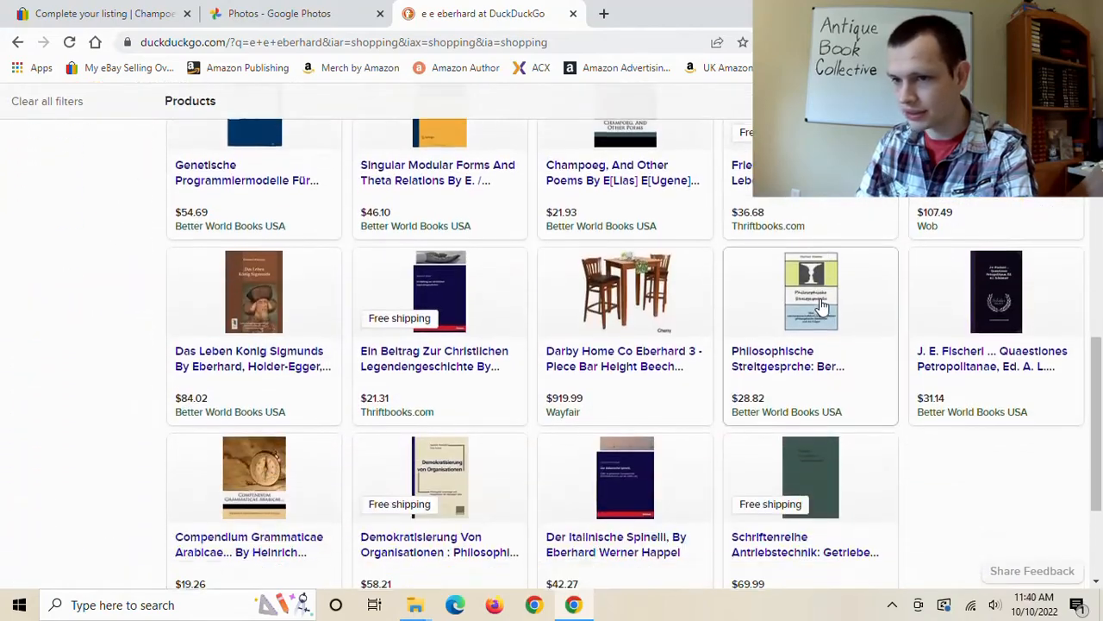
pyautogui.scroll(-3, 823, 307)
pyautogui.moveTo(1095, 421); pyautogui.dragTo(1095, 108)
# Look through the general web results for "e e eberhard" and close the search tab to return to the listing.
pyautogui.click(148, 155)
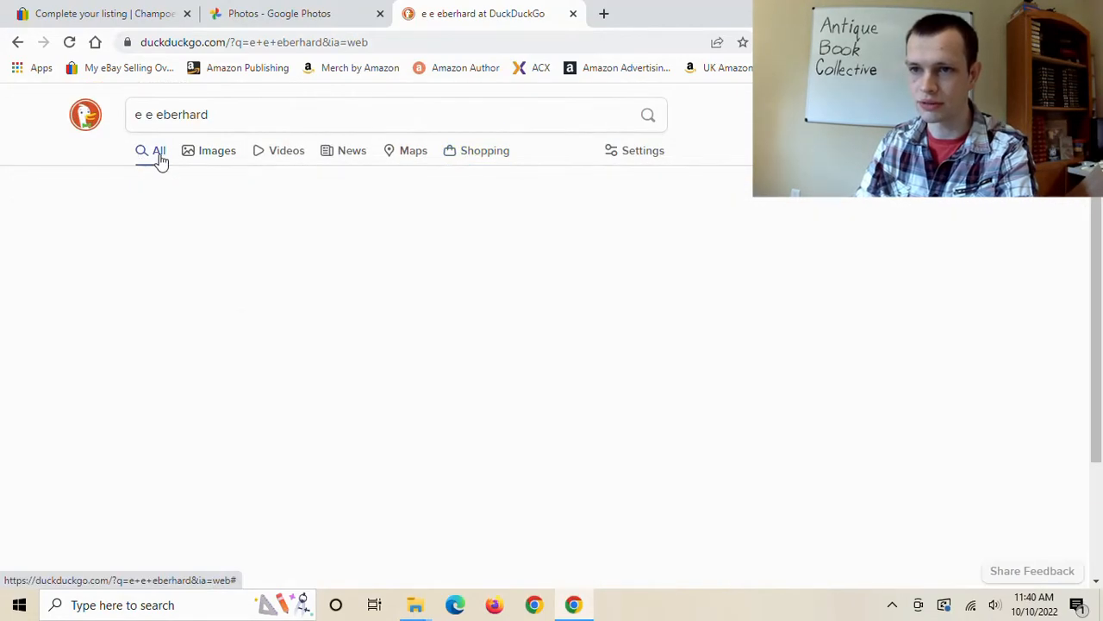
pyautogui.scroll(-2, 271, 239)
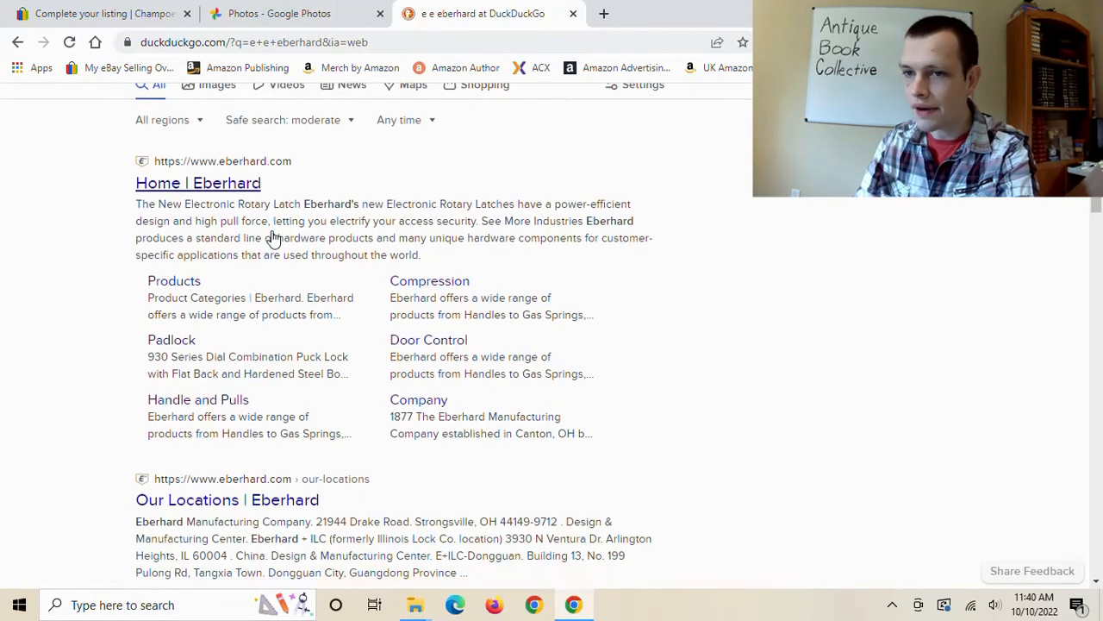
pyautogui.scroll(-5, 281, 242)
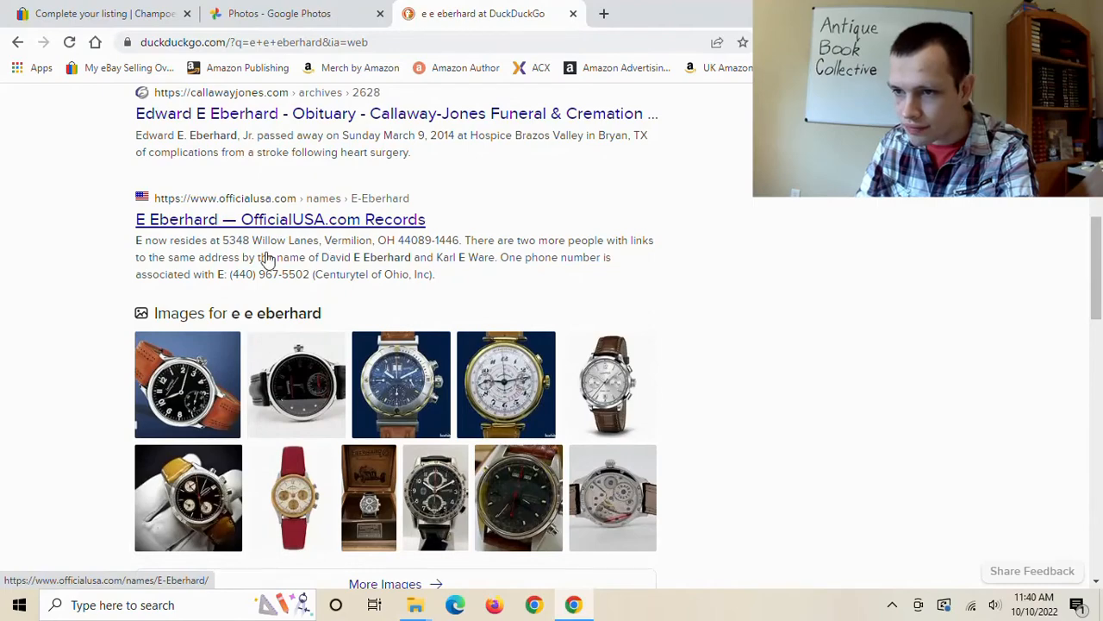
pyautogui.scroll(-10, 264, 256)
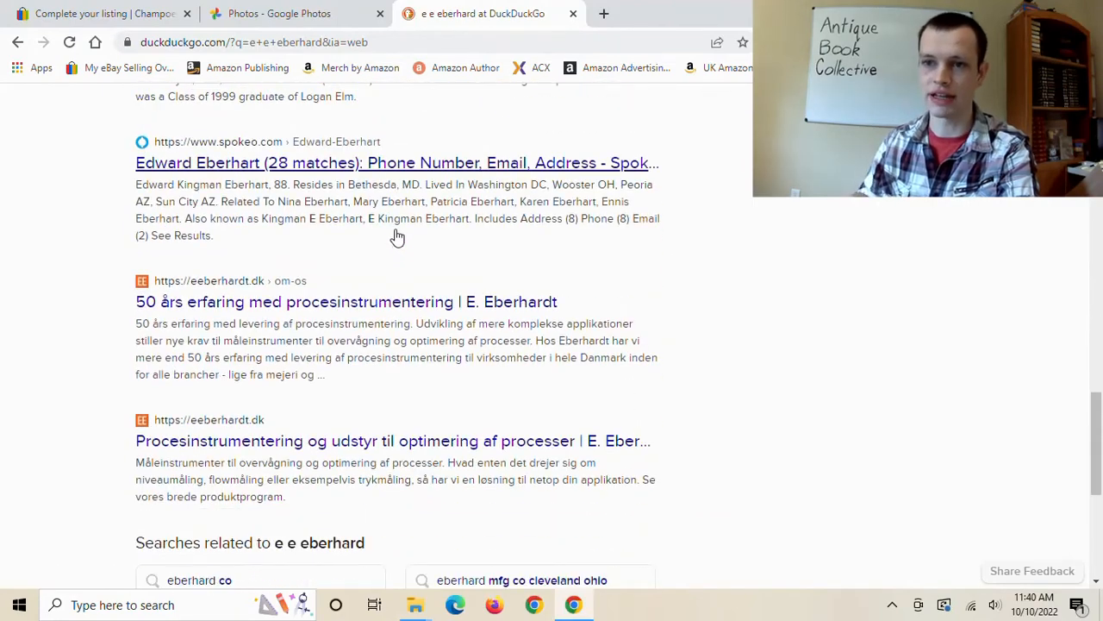
pyautogui.click(572, 14)
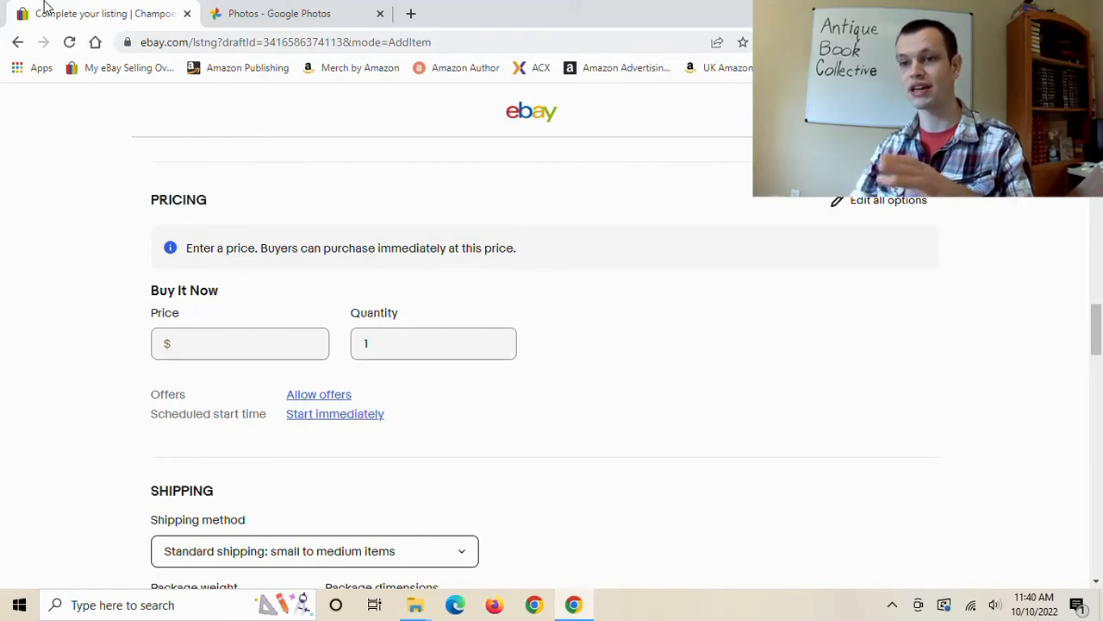
# Set the listing's Buy It Now price to $25.
pyautogui.click(241, 343)
pyautogui.write('25')
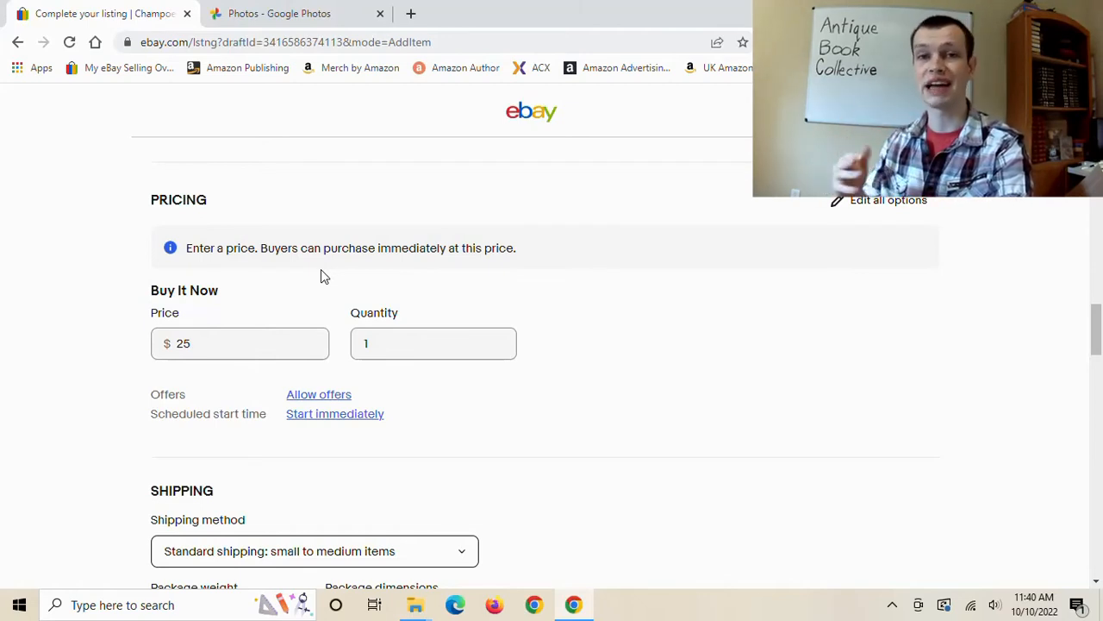
pyautogui.click(407, 282)
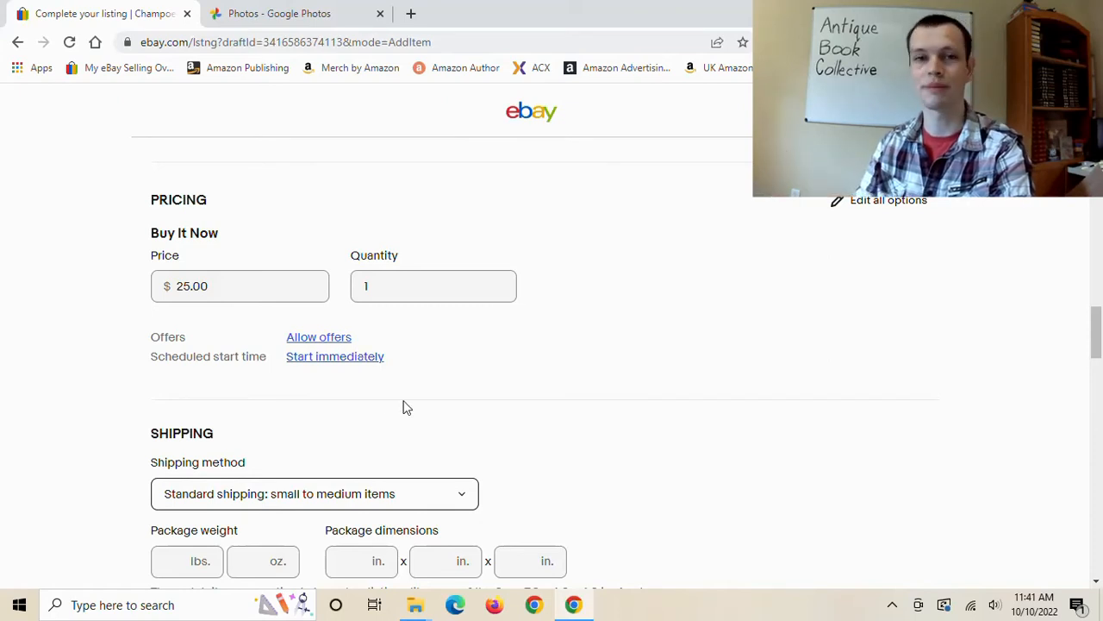
# Choose "Standard shipping: small to medium items" as the shipping method.
pyautogui.scroll(-2, 271, 387)
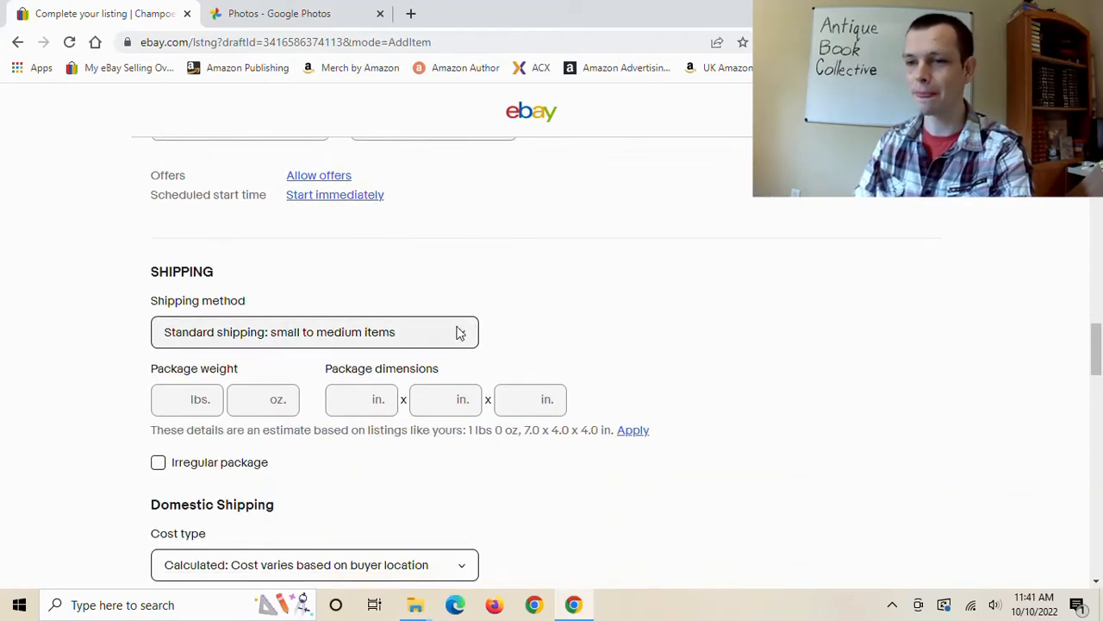
pyautogui.click(463, 326)
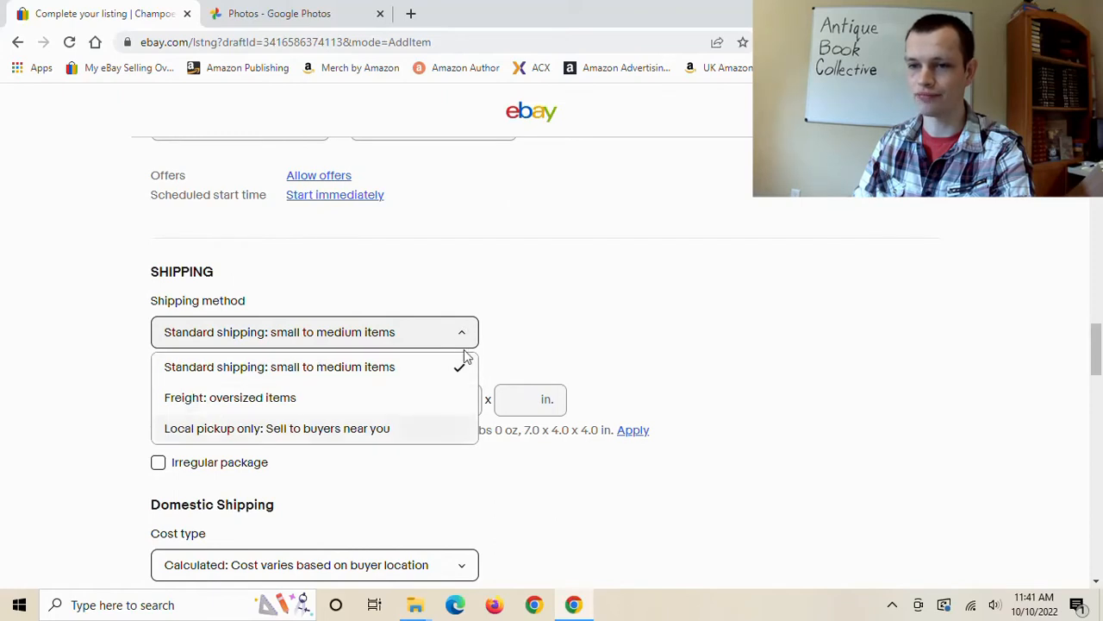
pyautogui.click(465, 359)
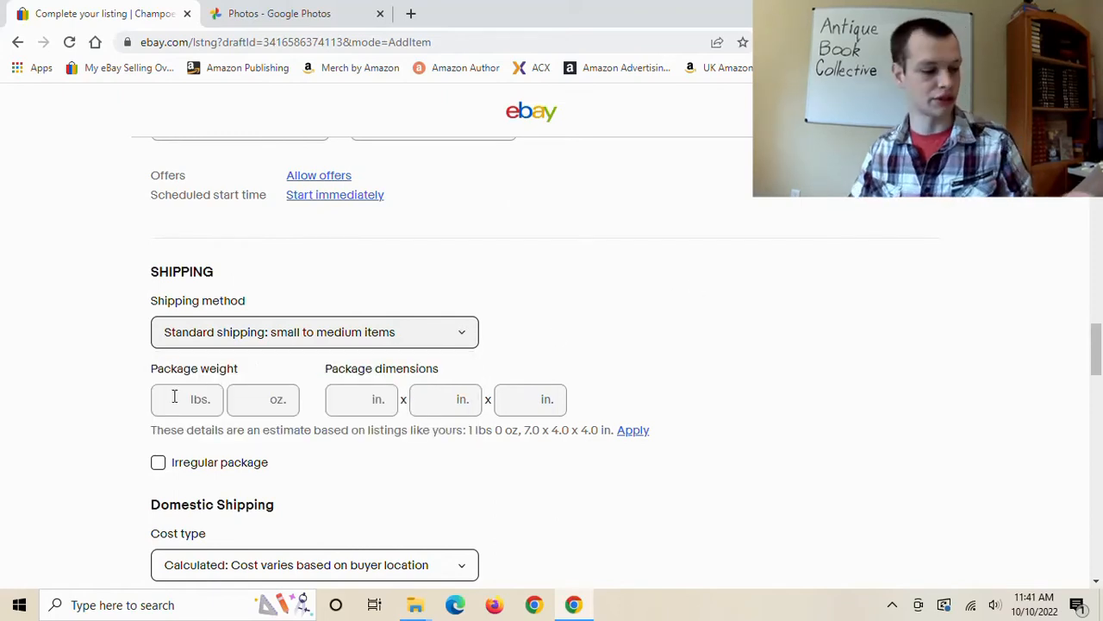
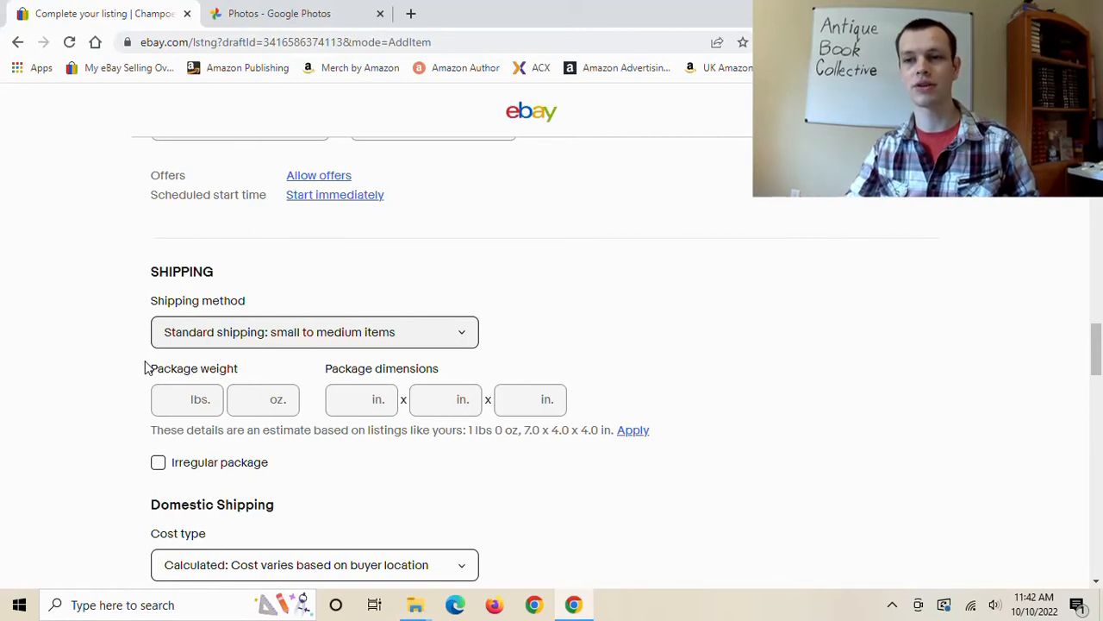
# Set the package weight to 2 lbs and the package dimensions to 10 x 8 x 2 in.
pyautogui.click(183, 404)
pyautogui.write('2')
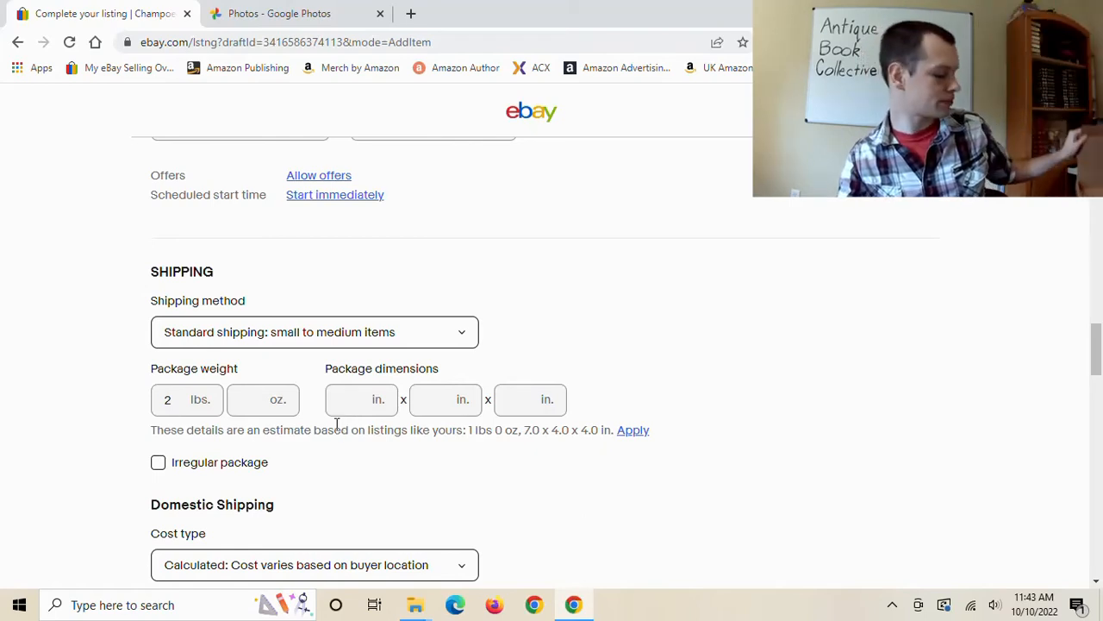
pyautogui.click(361, 405)
pyautogui.write('1')
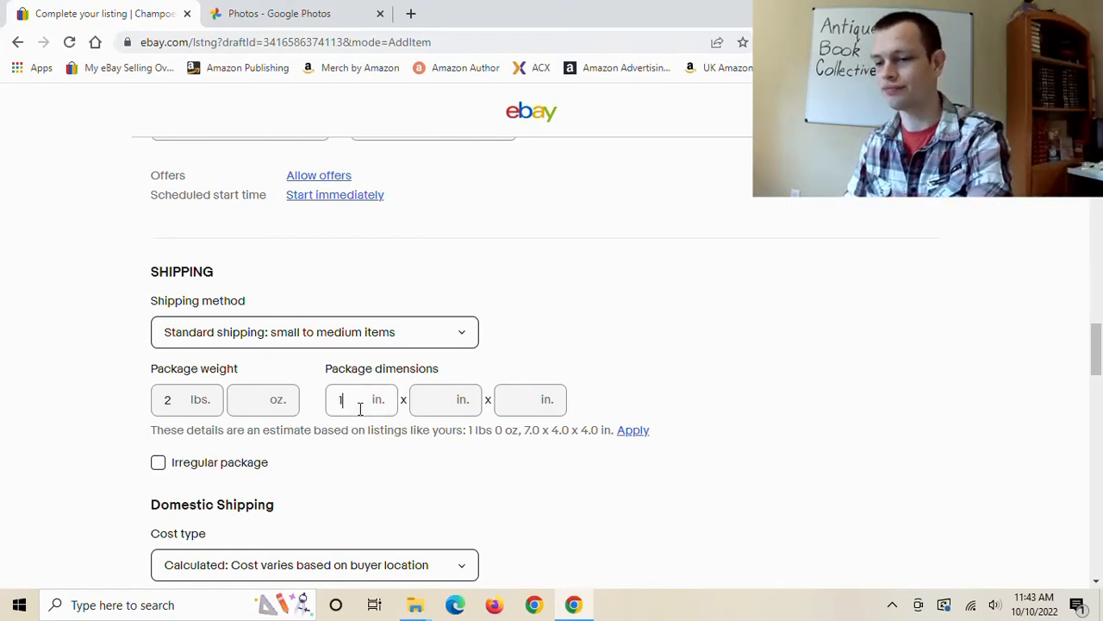
pyautogui.write('0')
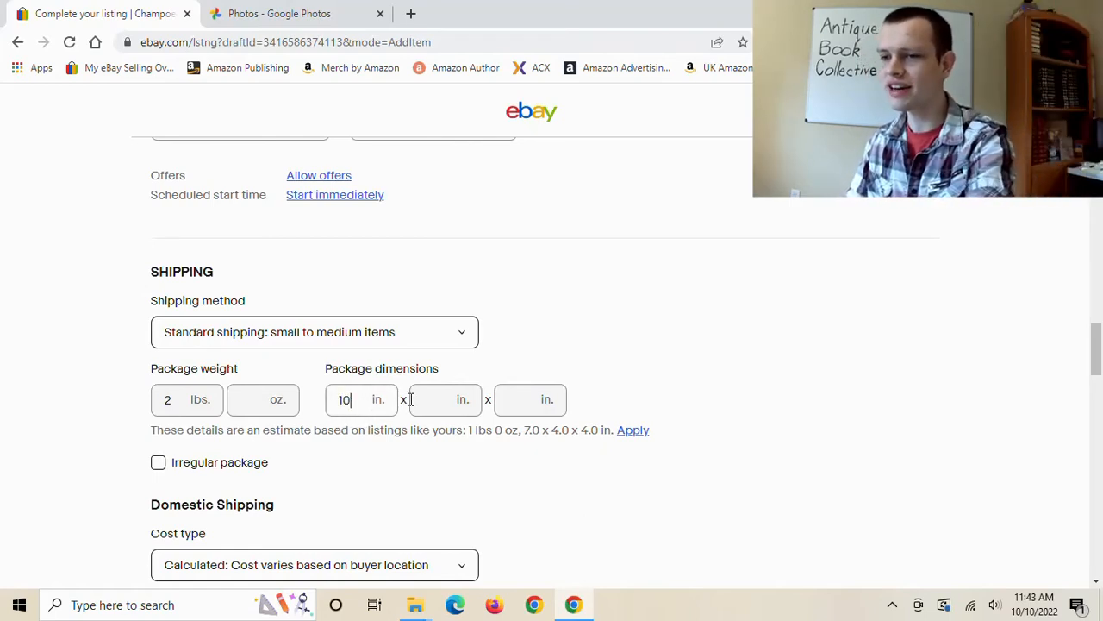
pyautogui.click(465, 407)
pyautogui.write('8')
pyautogui.click(521, 402)
pyautogui.write('2')
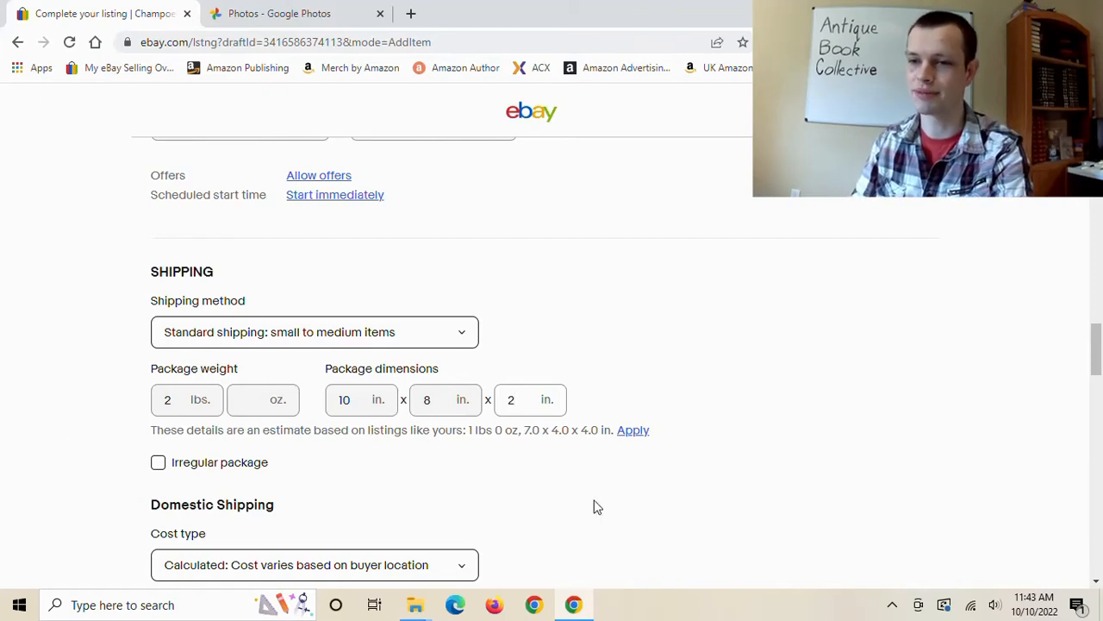
# Review the package size estimate for similar listings and the cost type options for domestic shipping.
pyautogui.scroll(-2, 170, 315)
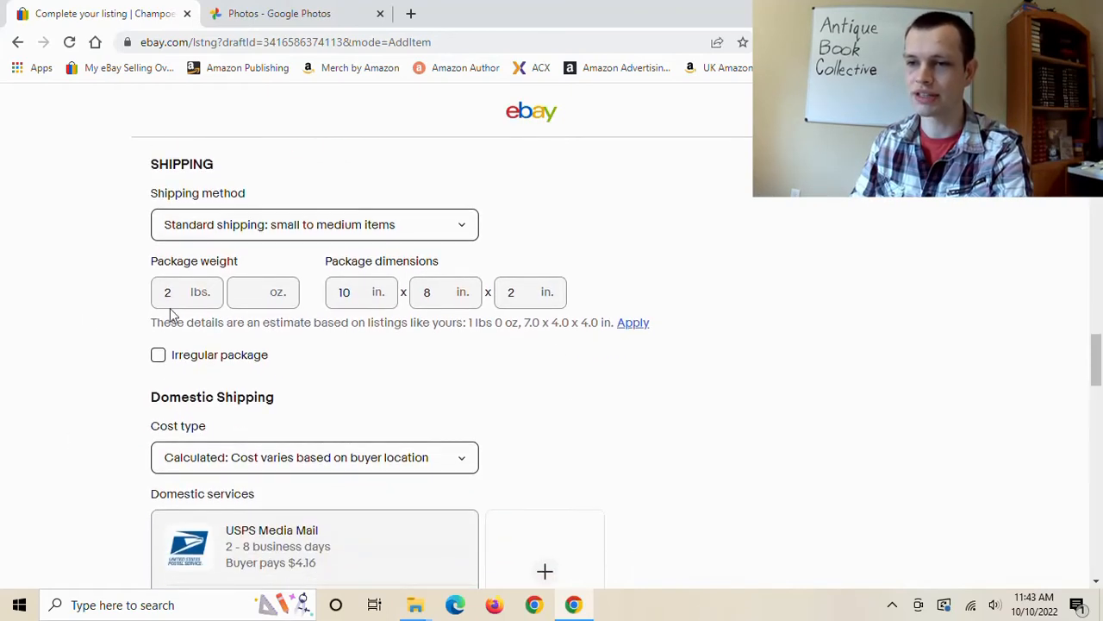
pyautogui.moveTo(152, 322); pyautogui.dragTo(606, 321)
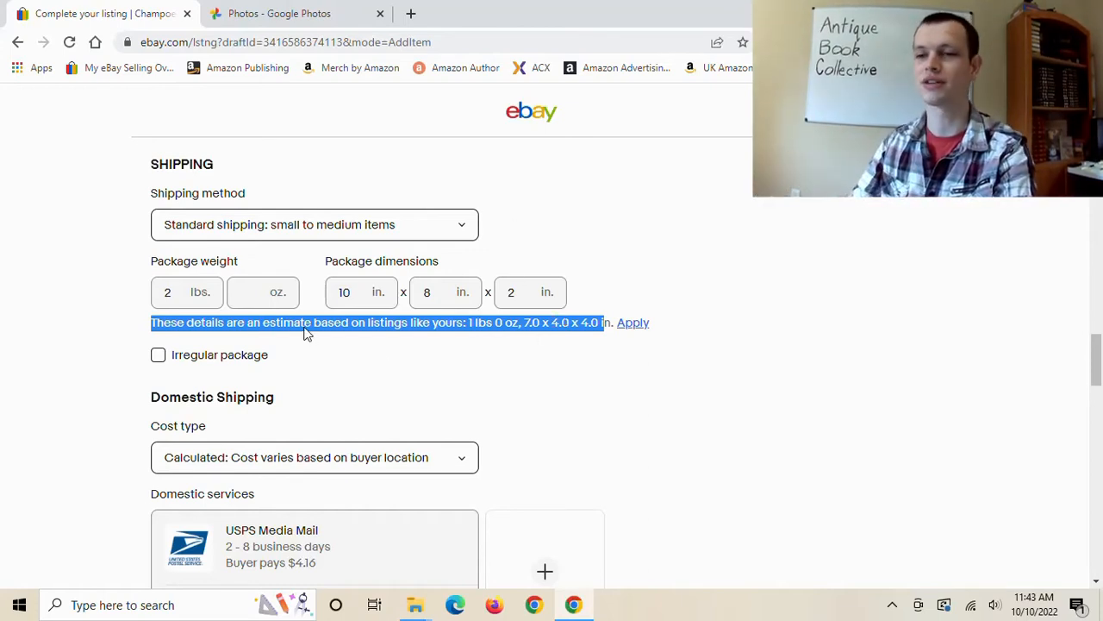
pyautogui.scroll(-2, 253, 325)
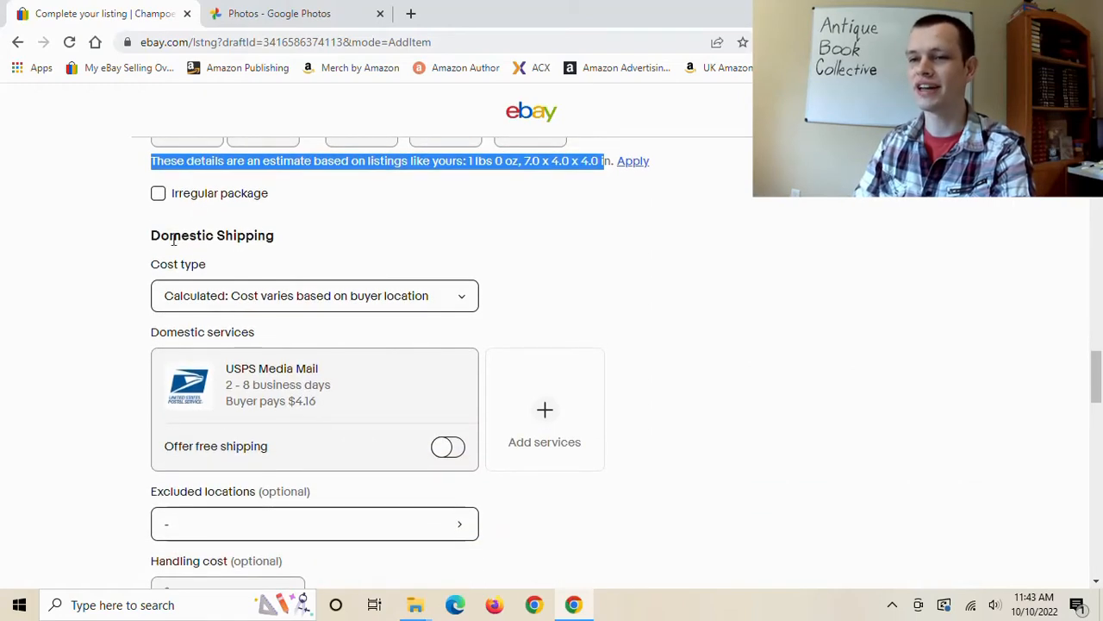
pyautogui.moveTo(170, 236); pyautogui.dragTo(340, 227)
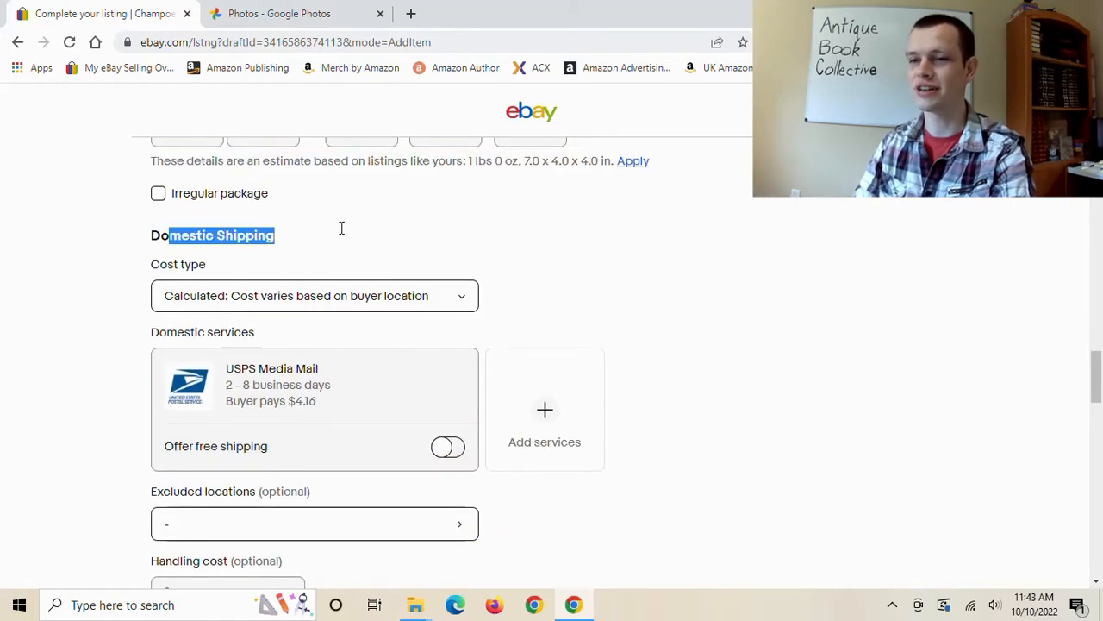
pyautogui.click(200, 237)
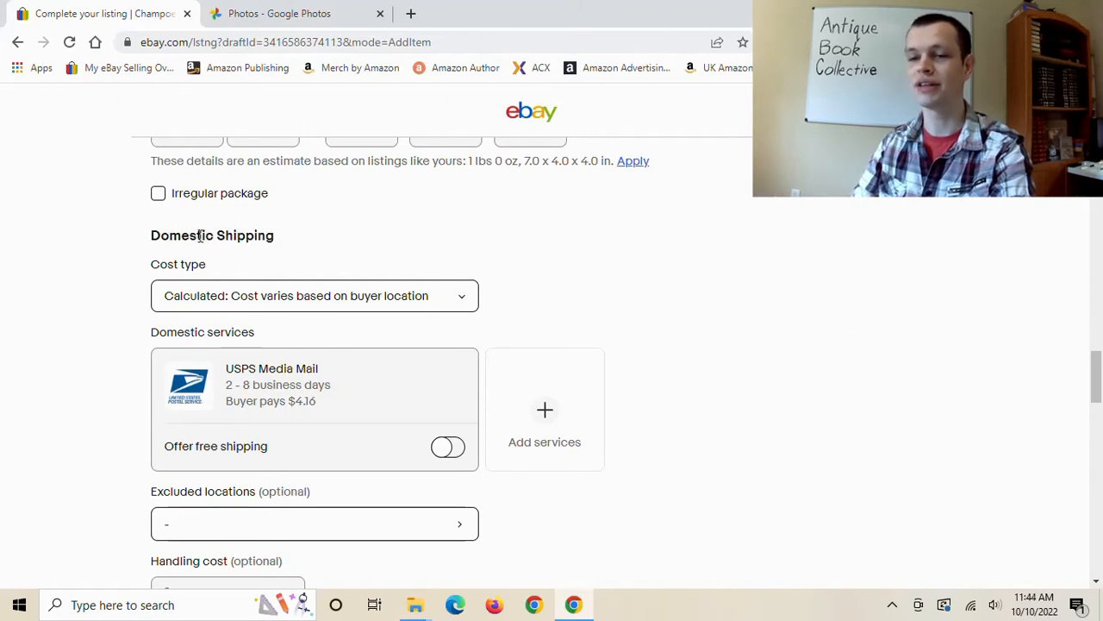
pyautogui.click(458, 296)
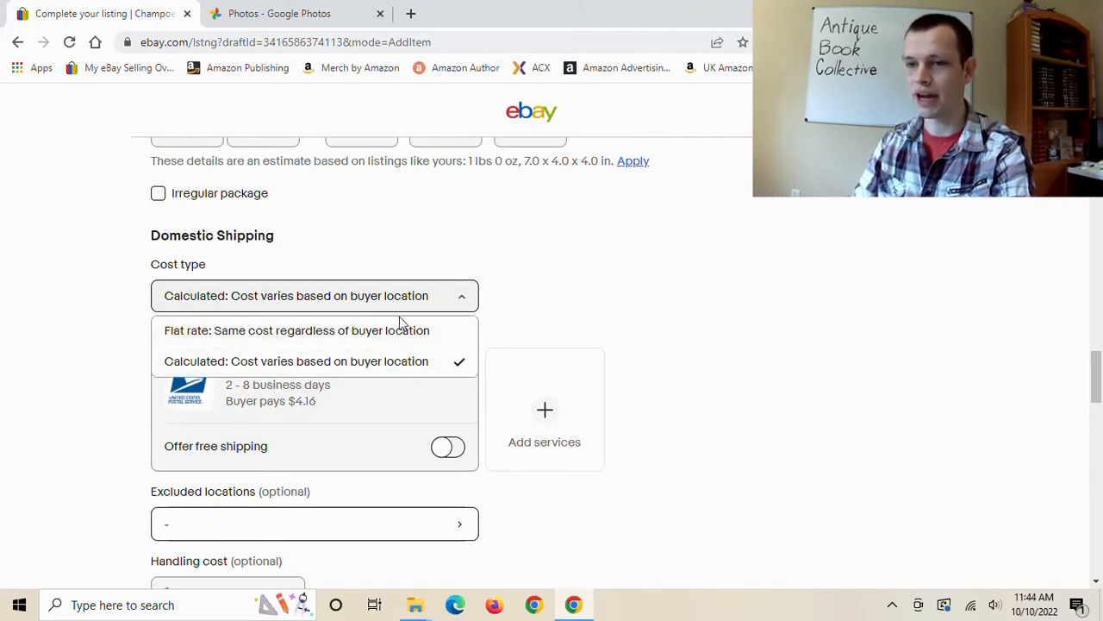
pyautogui.click(517, 288)
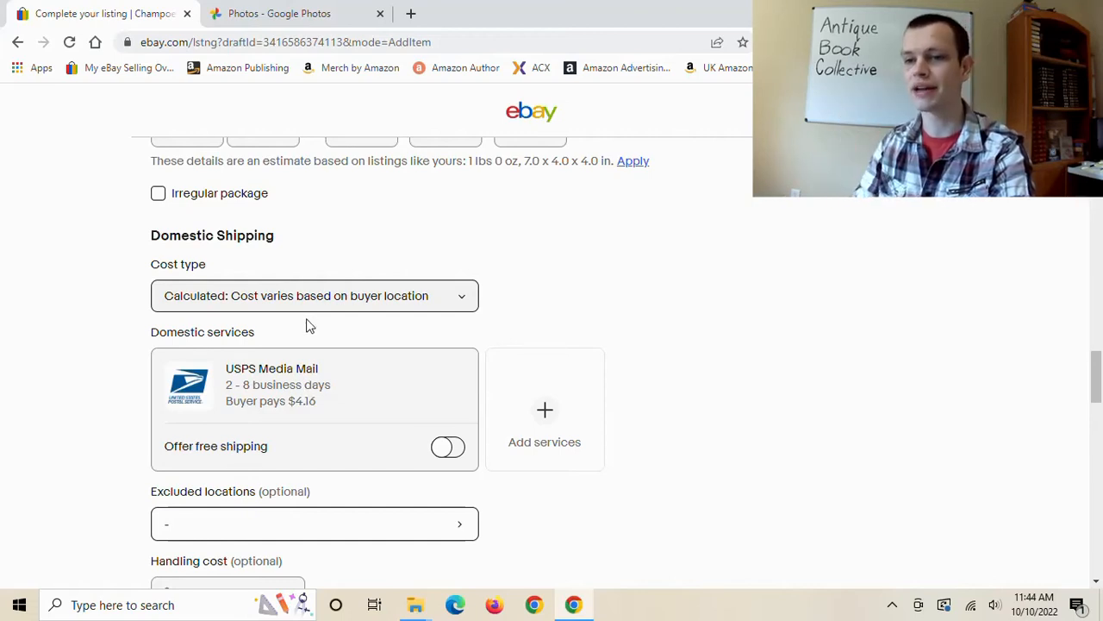
# Try adding USPS Parcel Select Ground as a second domestic service, and remove it from the listing again.
pyautogui.scroll(-2, 429, 370)
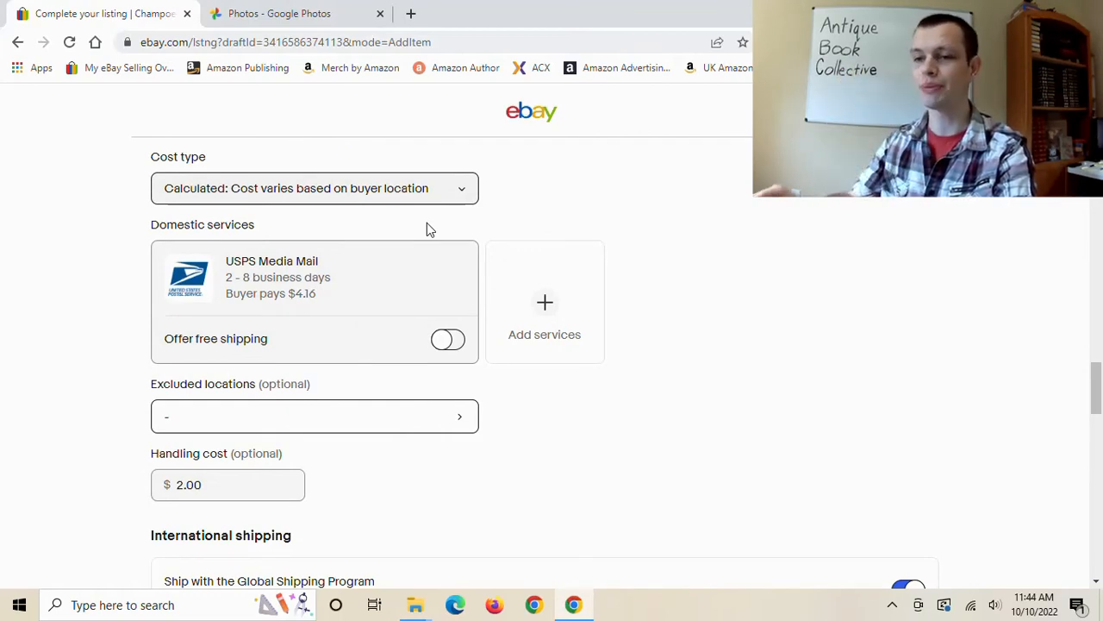
pyautogui.click(556, 341)
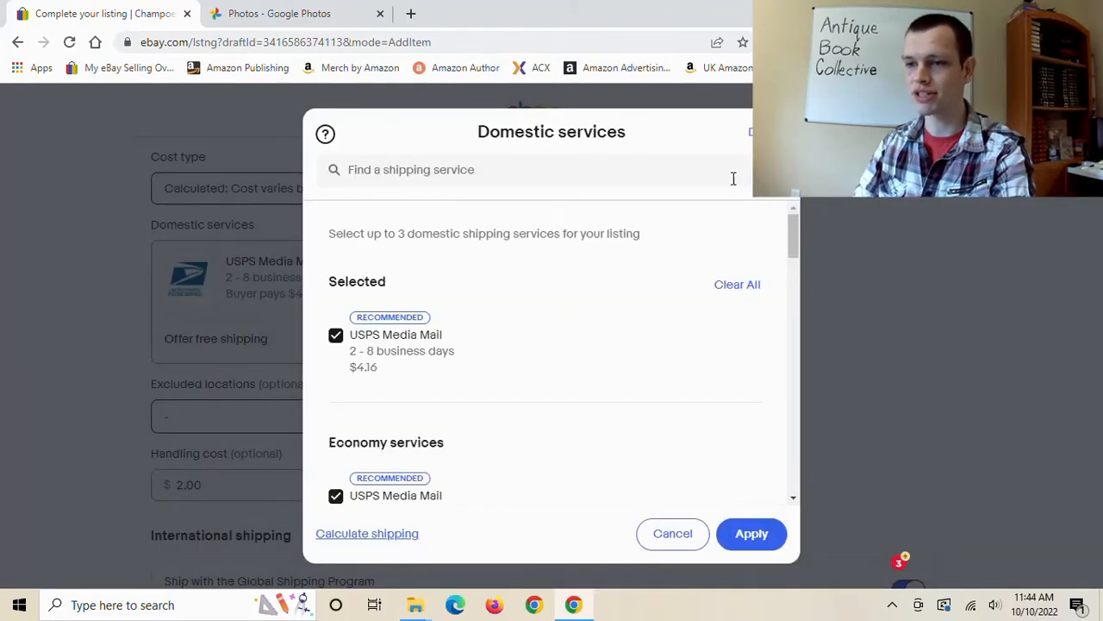
pyautogui.scroll(-2, 465, 357)
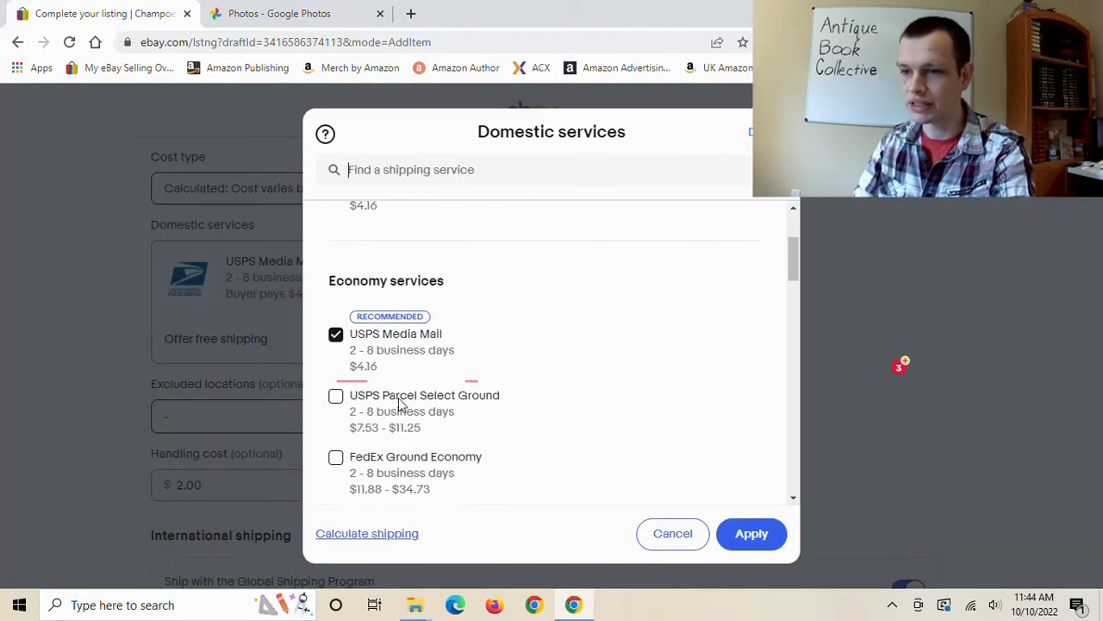
pyautogui.click(335, 398)
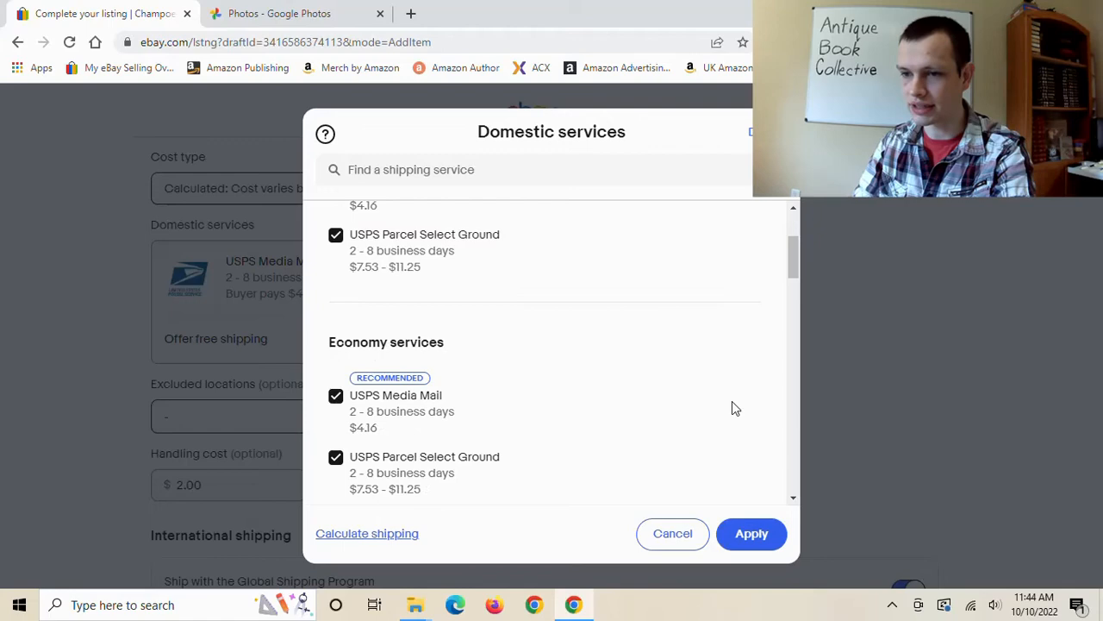
pyautogui.click(752, 532)
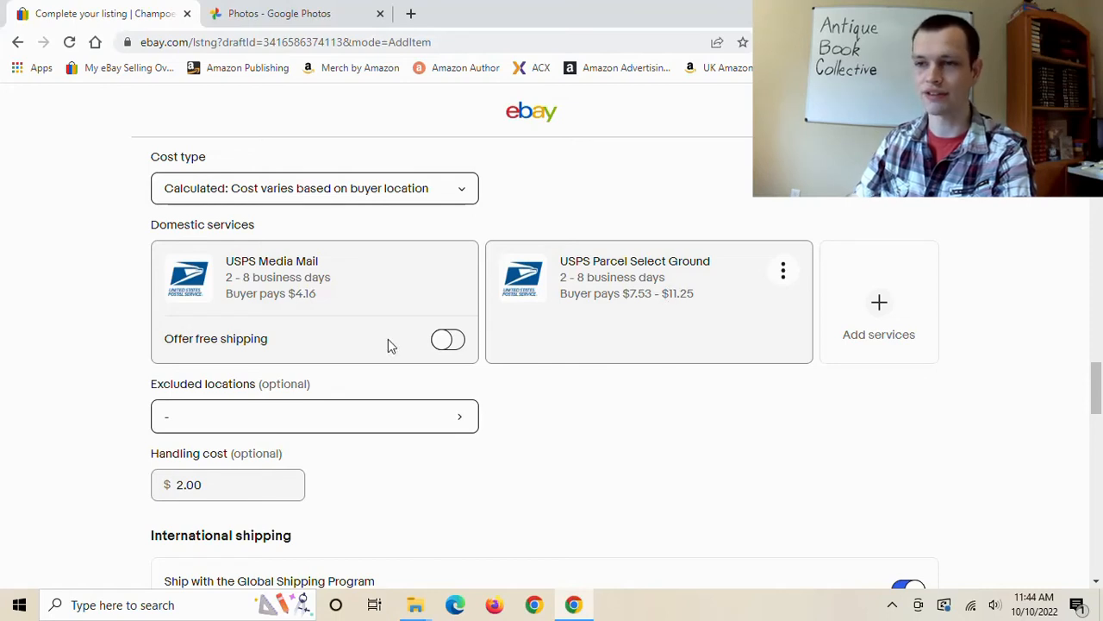
pyautogui.click(783, 274)
pyautogui.click(765, 306)
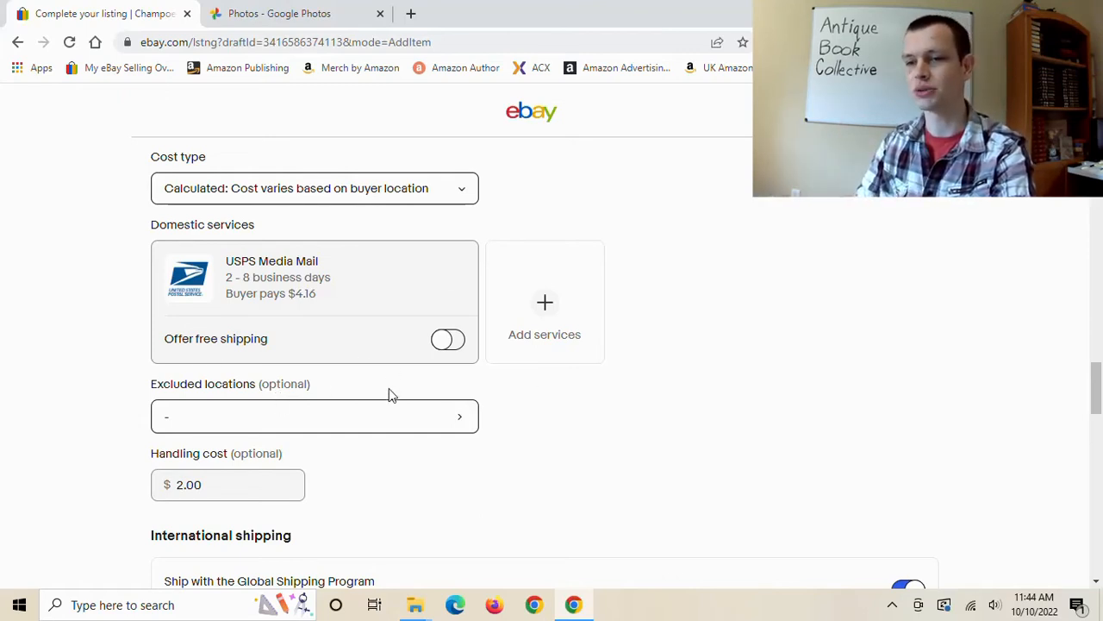
# Check which locations can be excluded from domestic shipping and review the domestic service and handling cost.
pyautogui.click(422, 421)
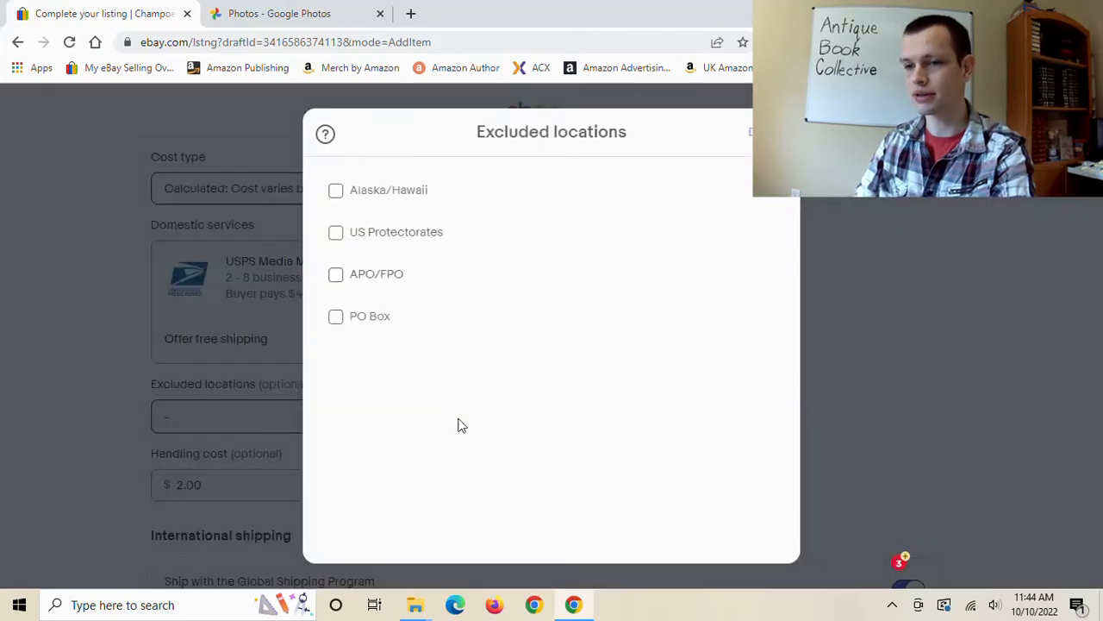
pyautogui.click(763, 132)
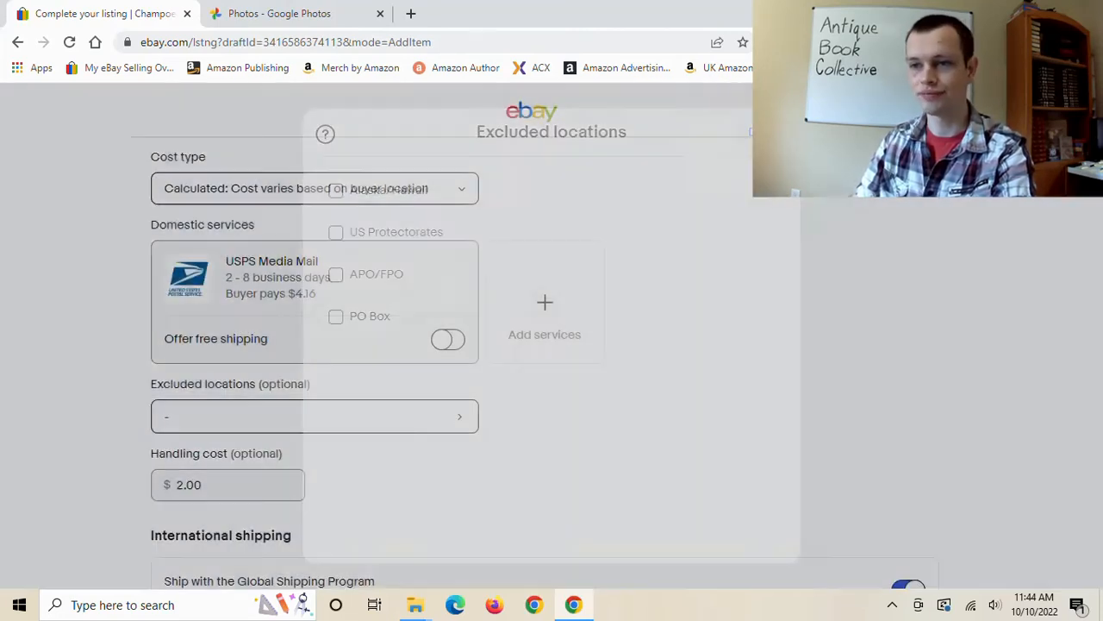
pyautogui.scroll(-1, 238, 348)
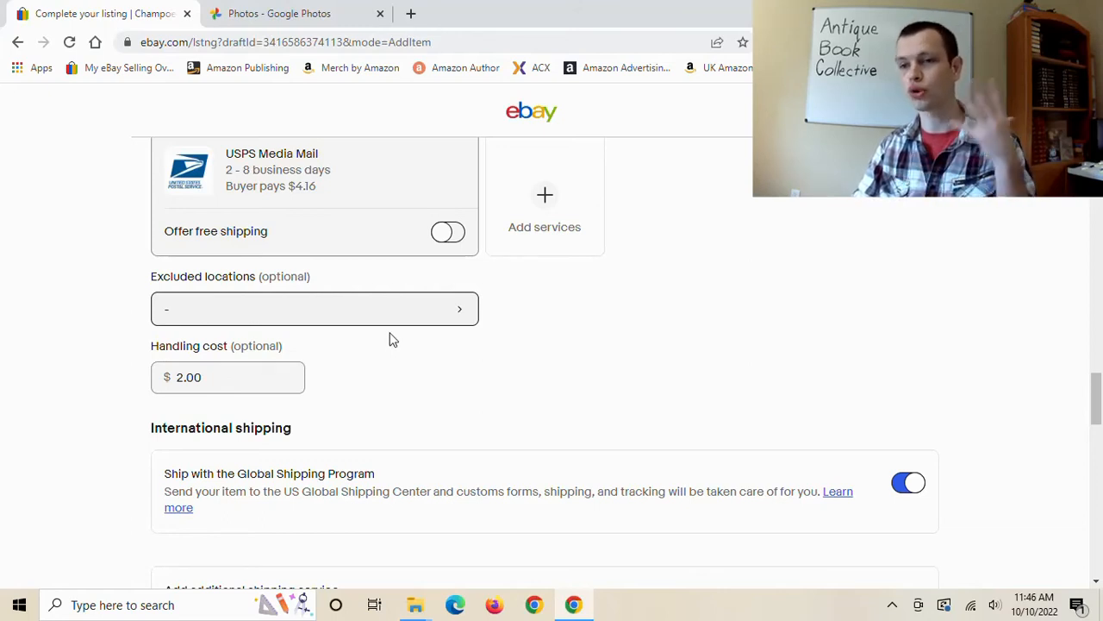
pyautogui.scroll(1, 327, 341)
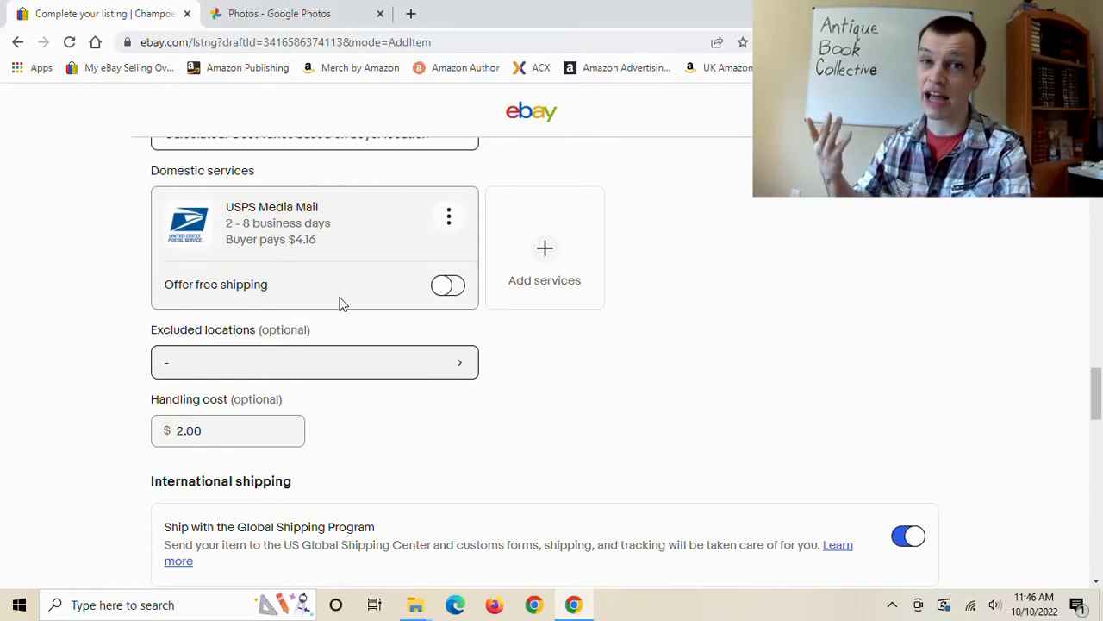
# Review the international shipping options, including the Global Shipping Program, and the local pickup setting.
pyautogui.scroll(-2, 360, 350)
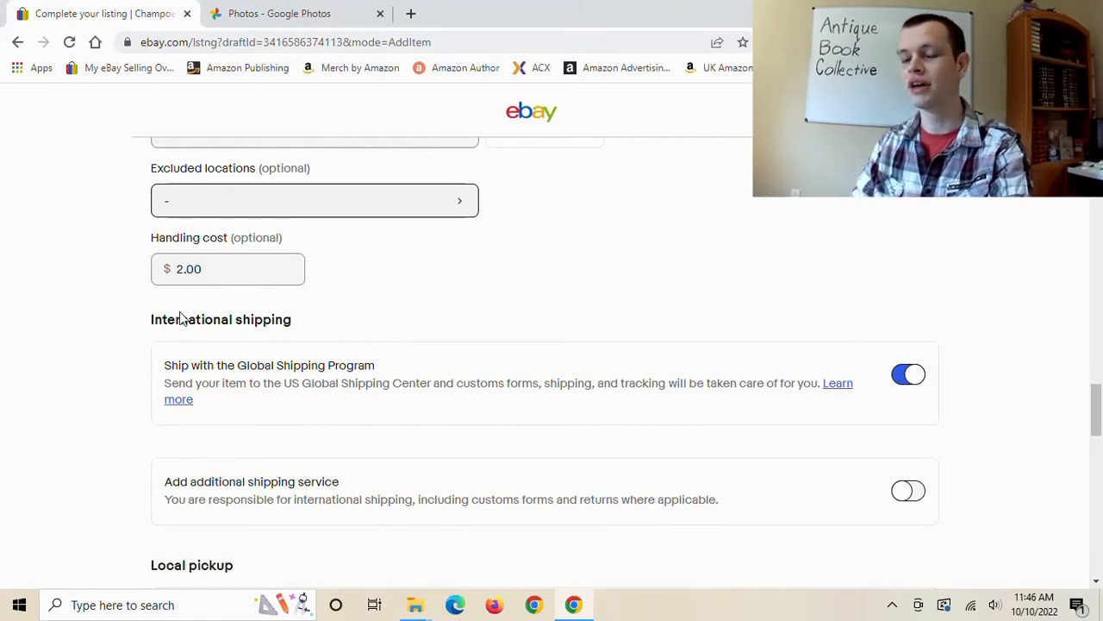
pyautogui.moveTo(150, 319); pyautogui.dragTo(349, 339)
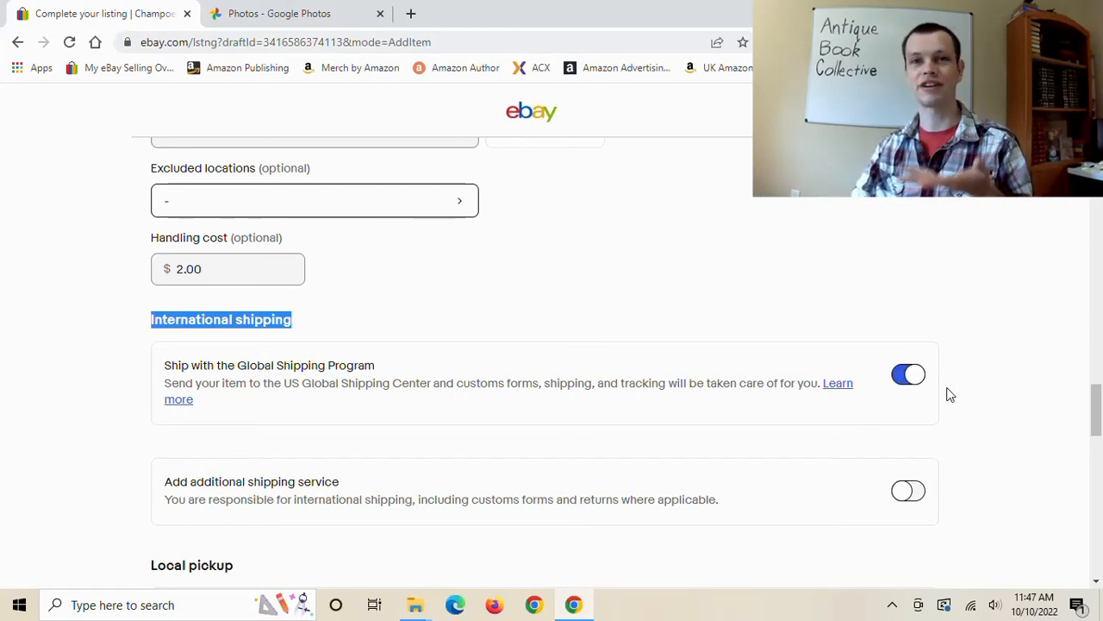
pyautogui.scroll(-1, 717, 436)
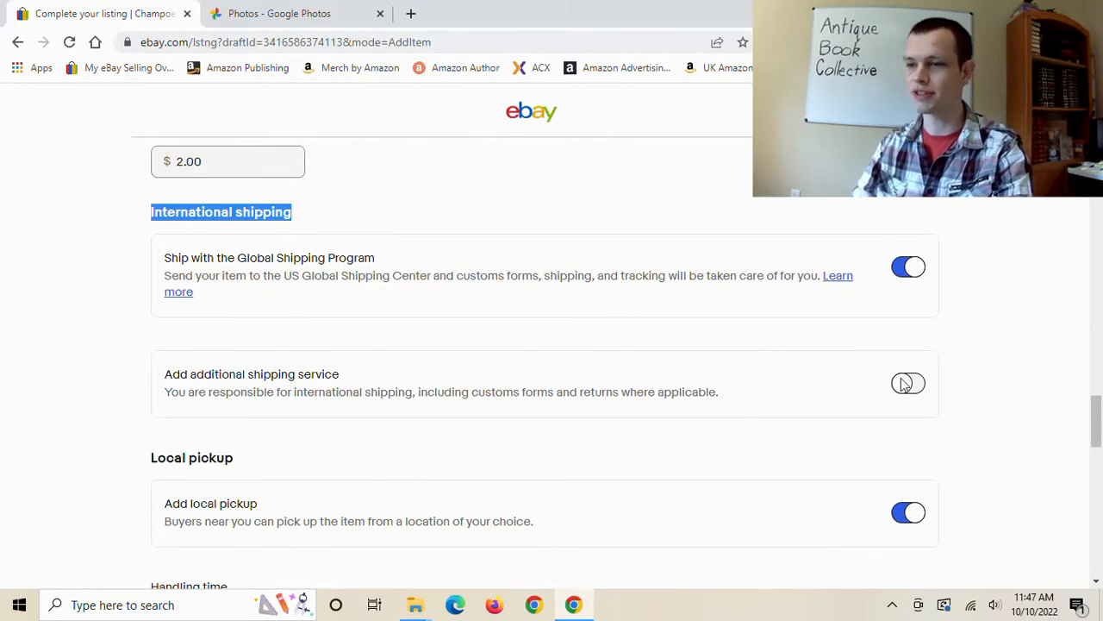
pyautogui.scroll(-1, 463, 411)
pyautogui.scroll(-1, 176, 362)
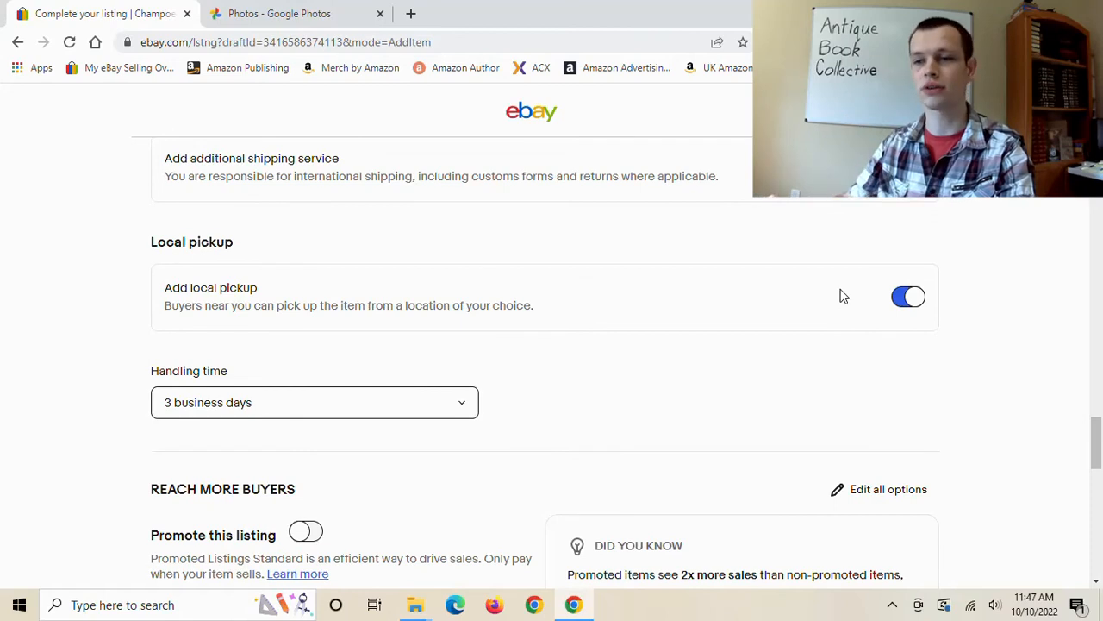
# Look through the available handling times and close the list without choosing another one.
pyautogui.click(460, 406)
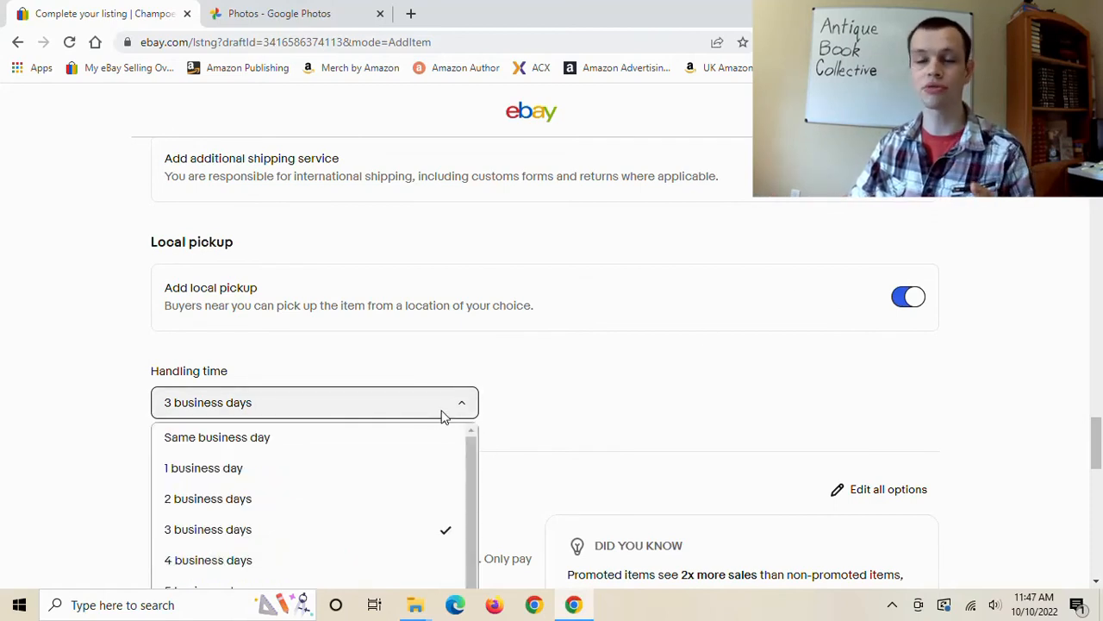
pyautogui.scroll(-2, 595, 379)
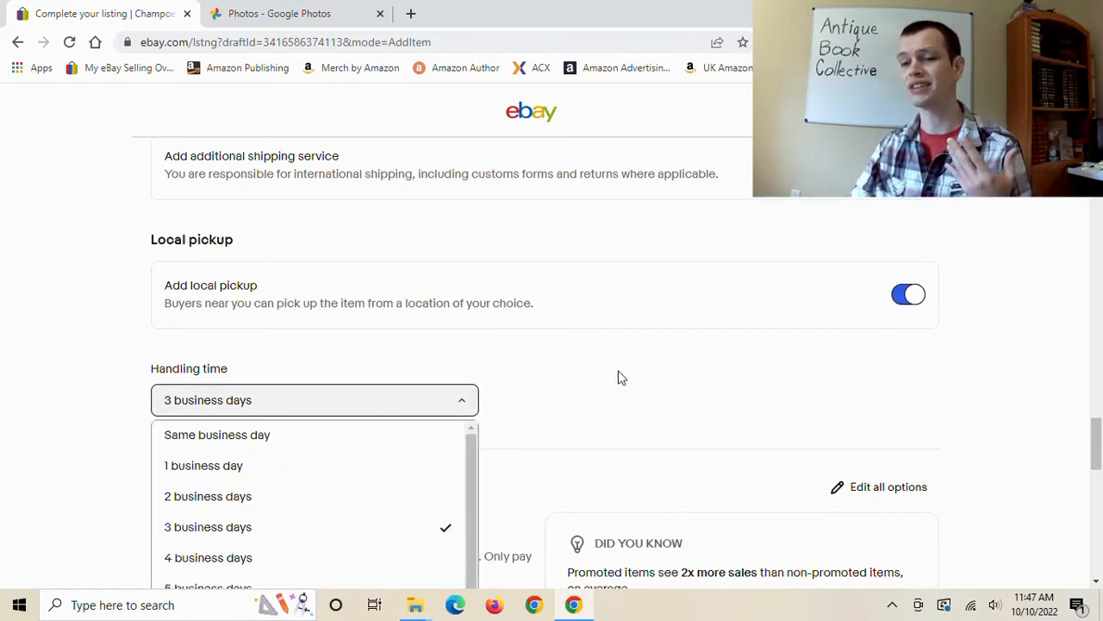
pyautogui.scroll(-5, 402, 377)
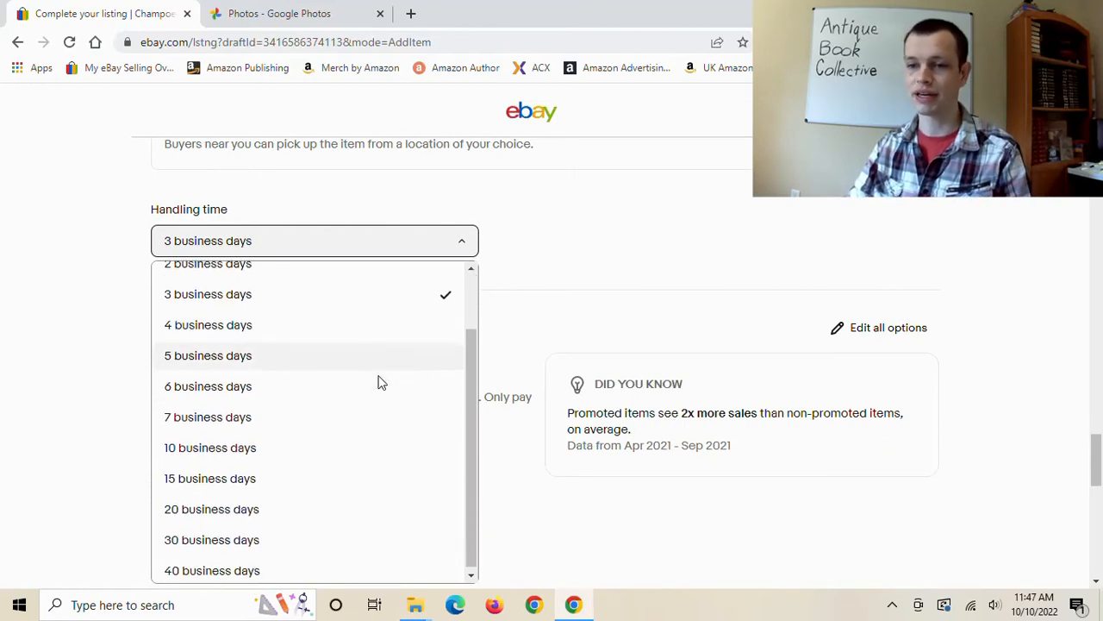
pyautogui.scroll(-1, 202, 430)
pyautogui.scroll(3, 560, 377)
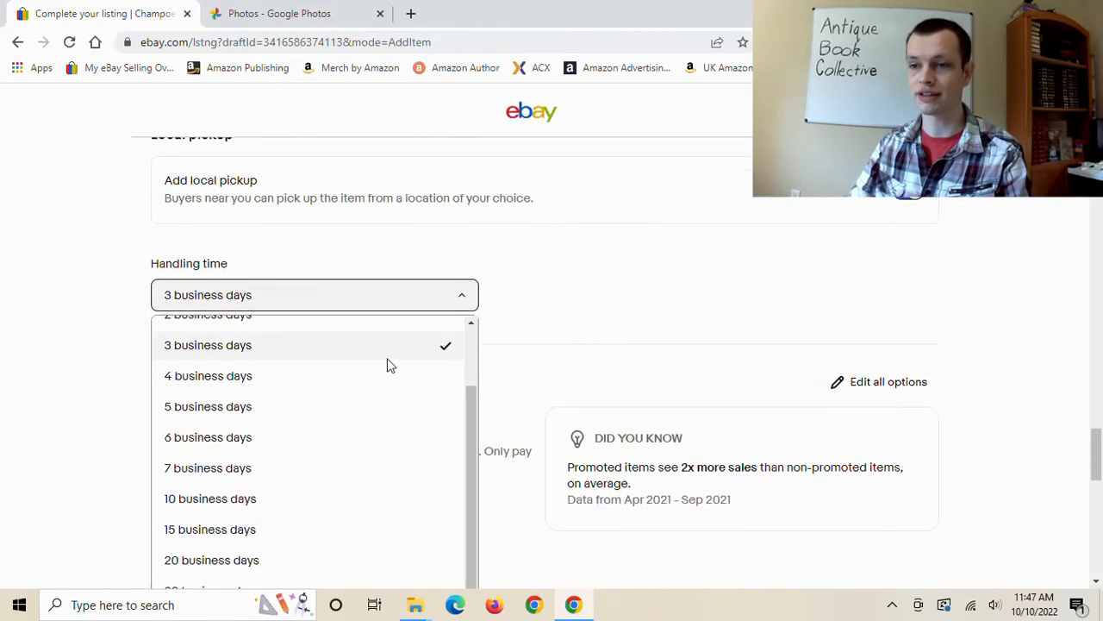
pyautogui.click(564, 308)
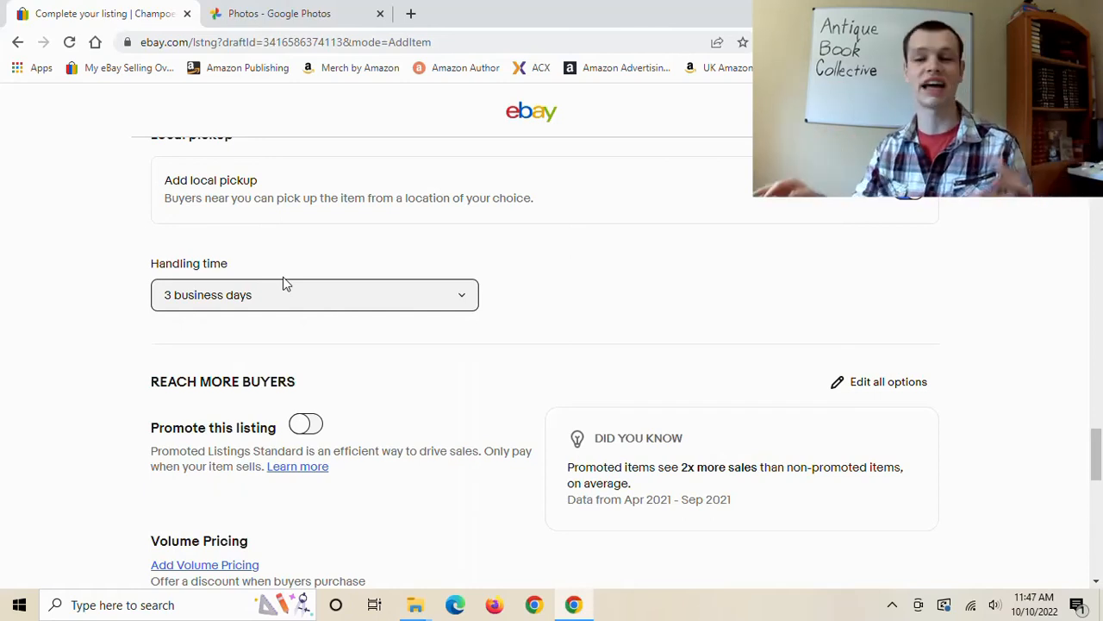
# Turn on promotion for this listing with the suggested ad rate.
pyautogui.scroll(-1, 295, 342)
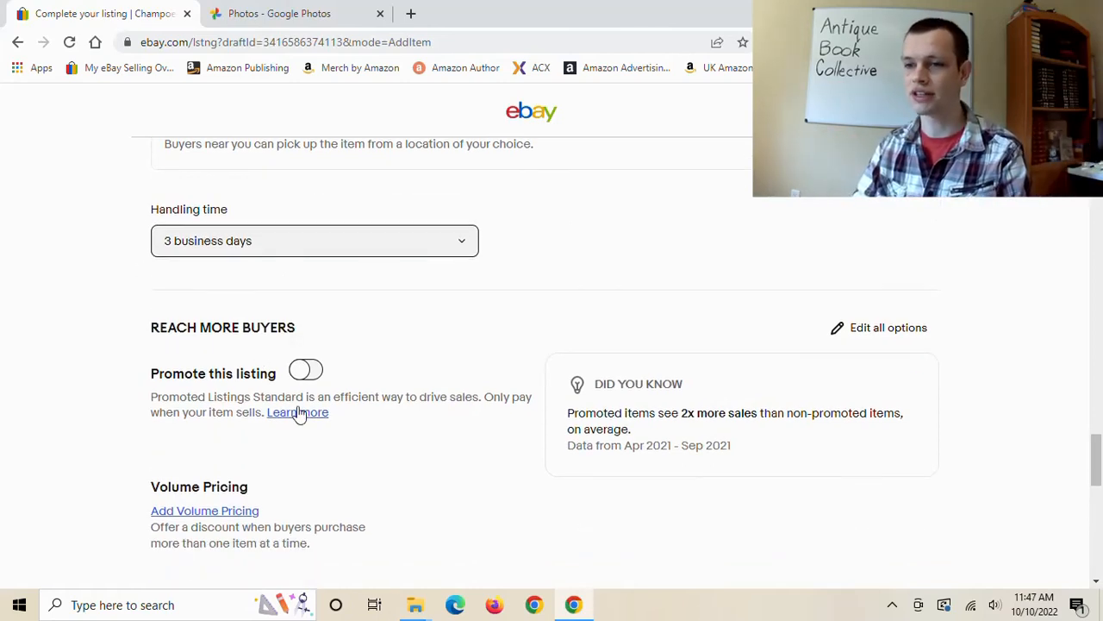
pyautogui.click(306, 370)
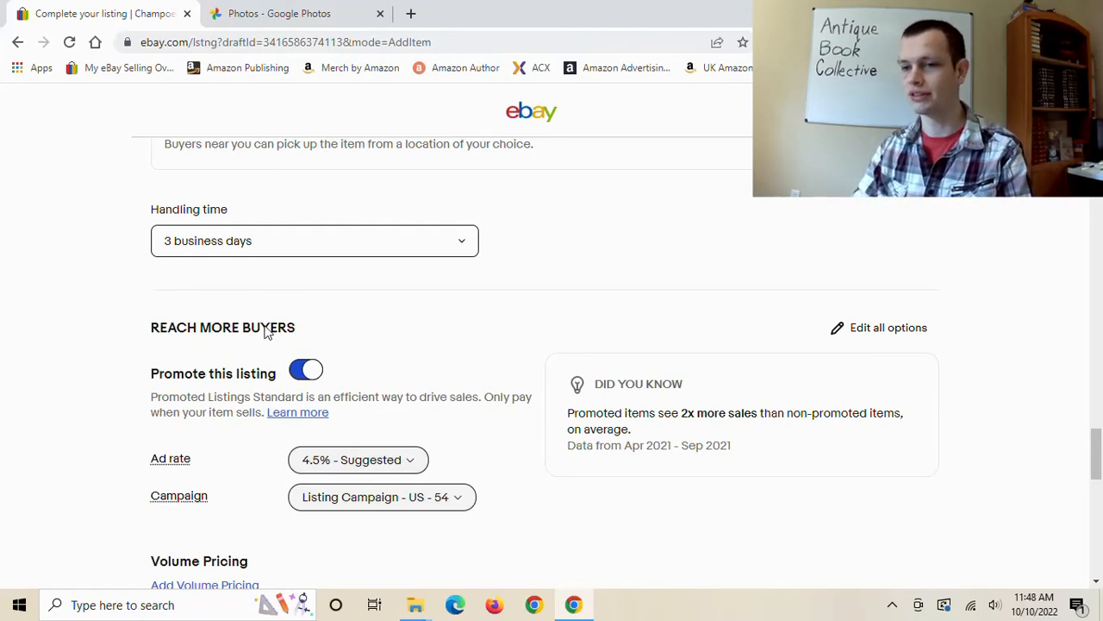
pyautogui.scroll(-1, 379, 399)
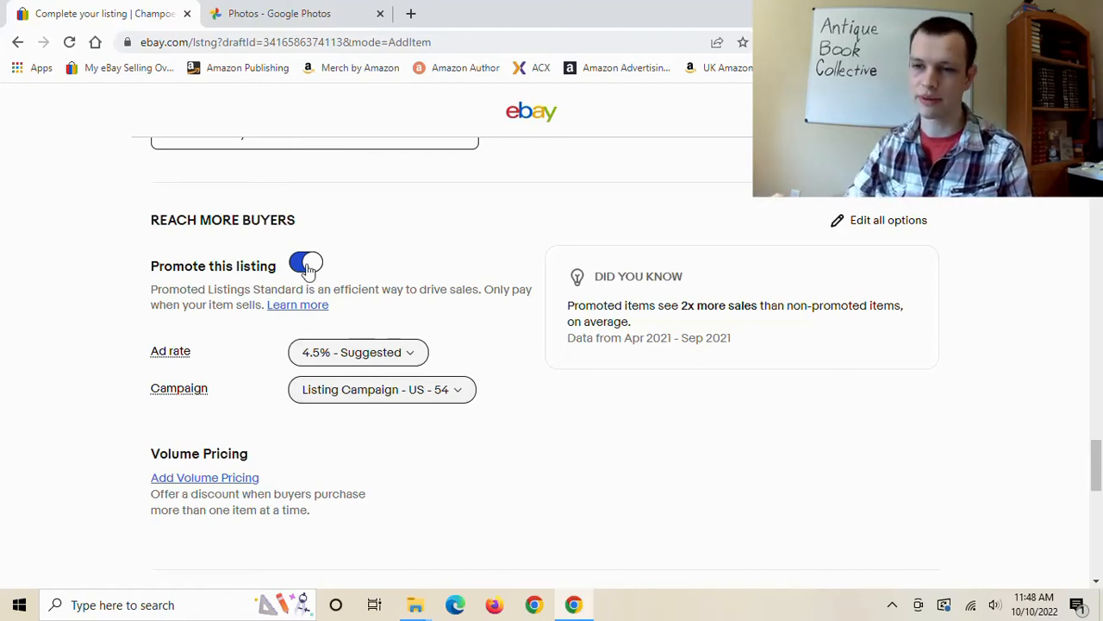
# Review the volume pricing, payment, returns and item location preferences, and publish the listing.
pyautogui.scroll(-1, 232, 362)
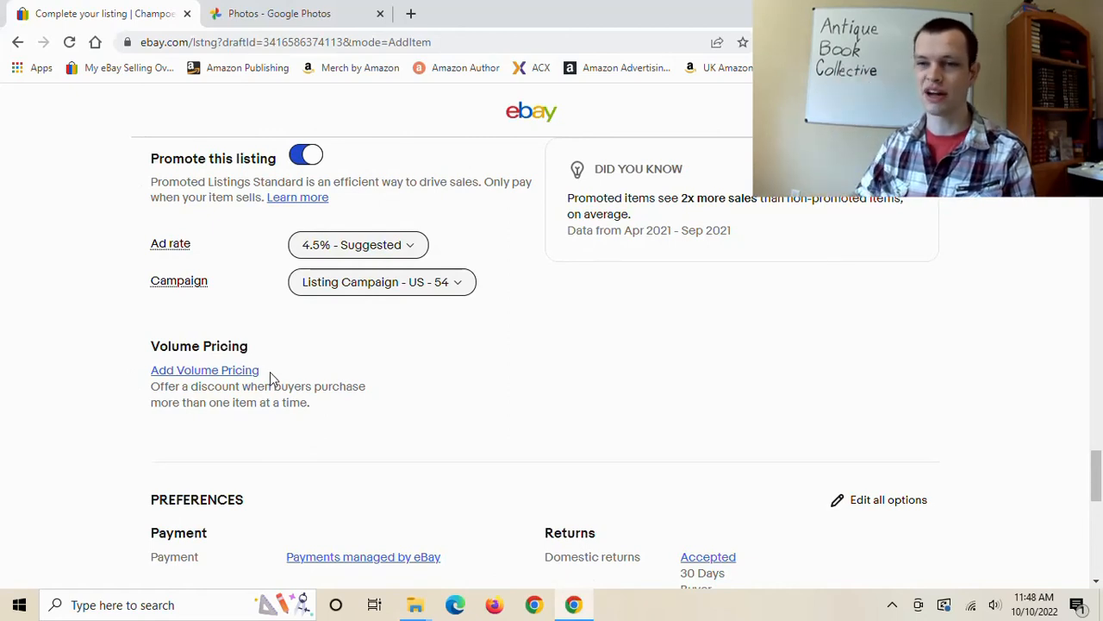
pyautogui.scroll(-2, 331, 357)
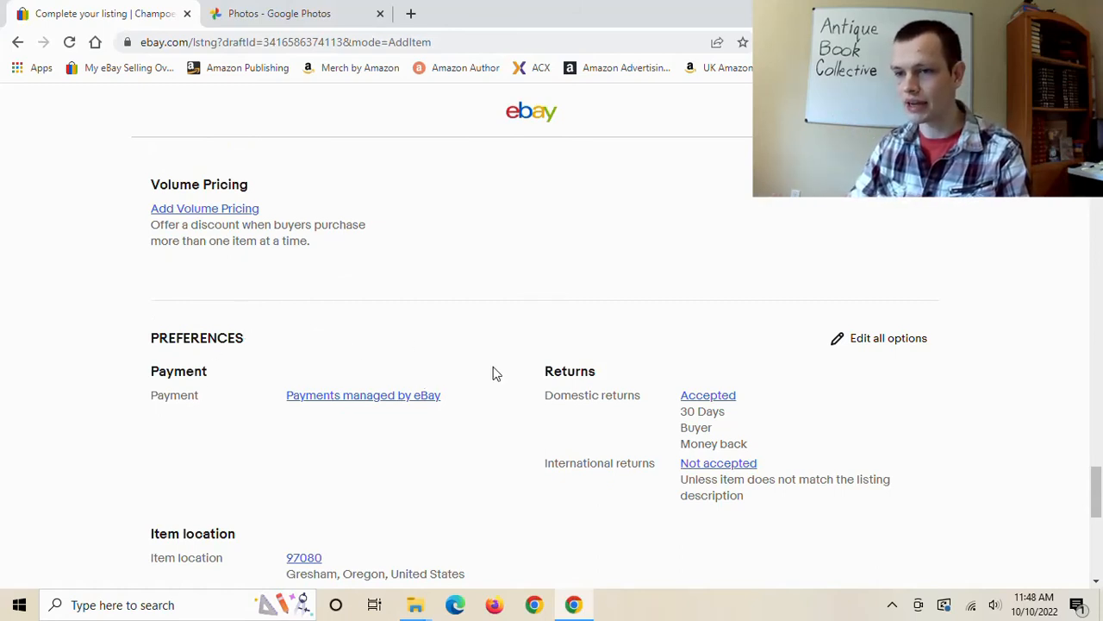
pyautogui.scroll(-1, 756, 325)
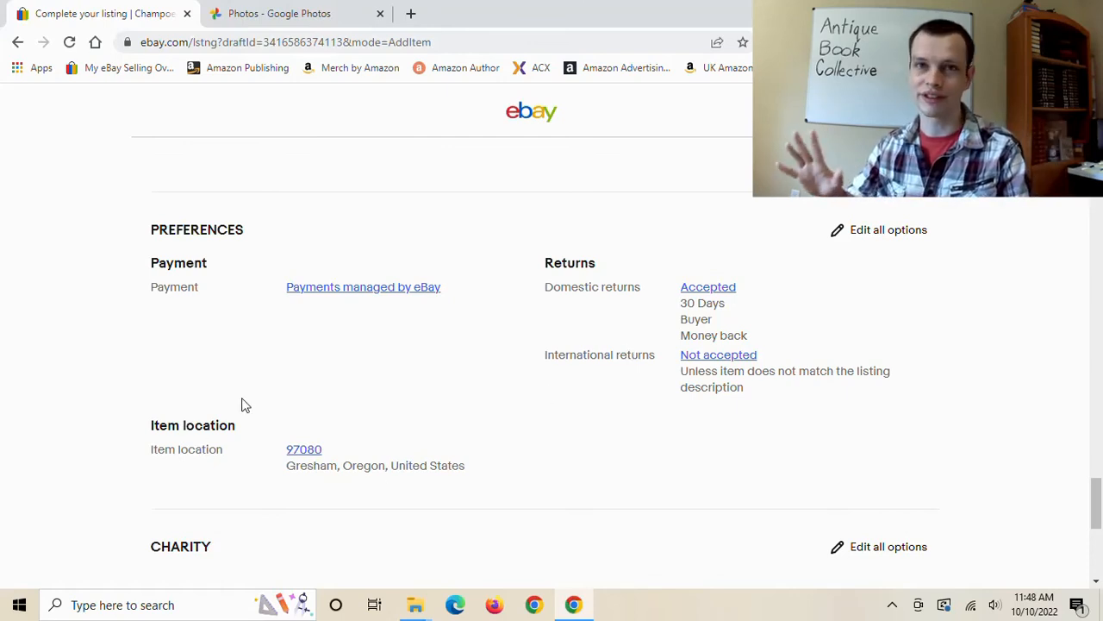
pyautogui.scroll(-1, 303, 393)
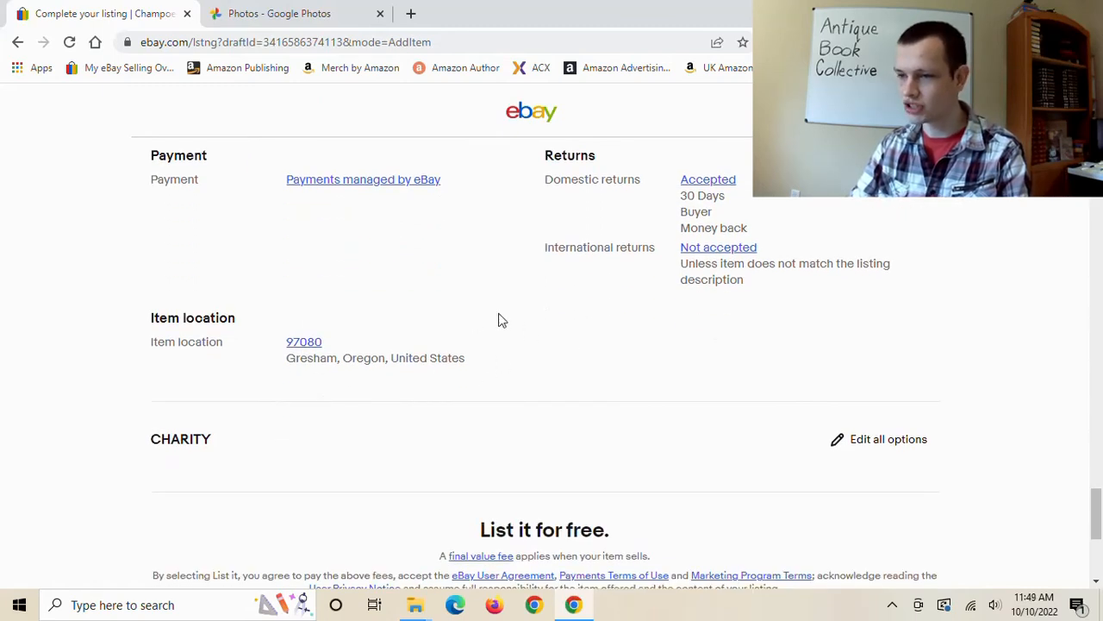
pyautogui.scroll(-1, 503, 320)
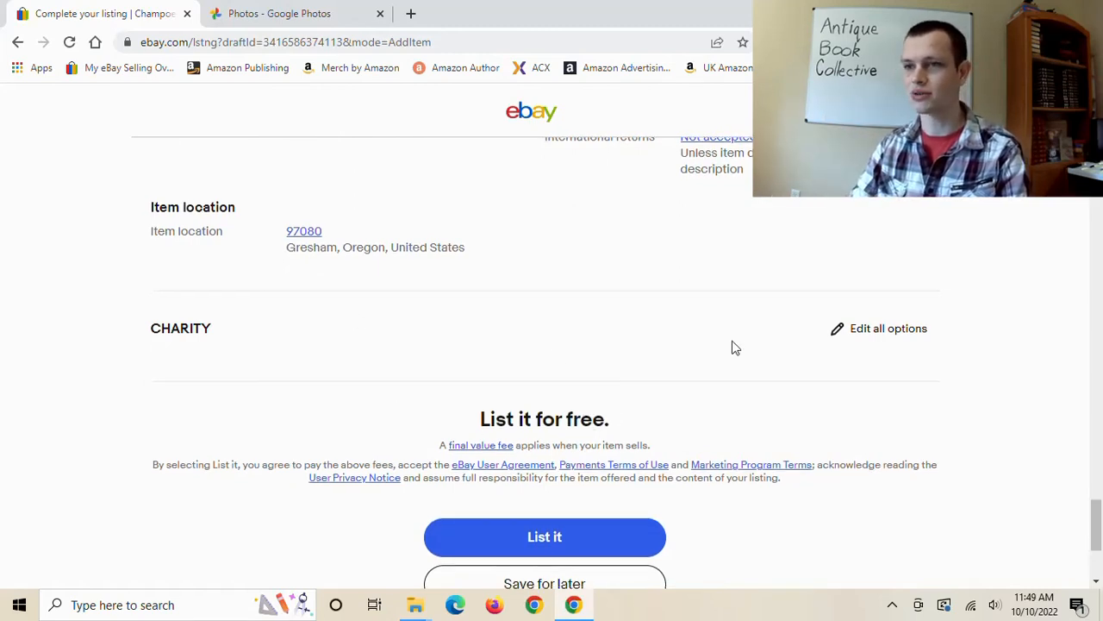
pyautogui.scroll(-1, 689, 347)
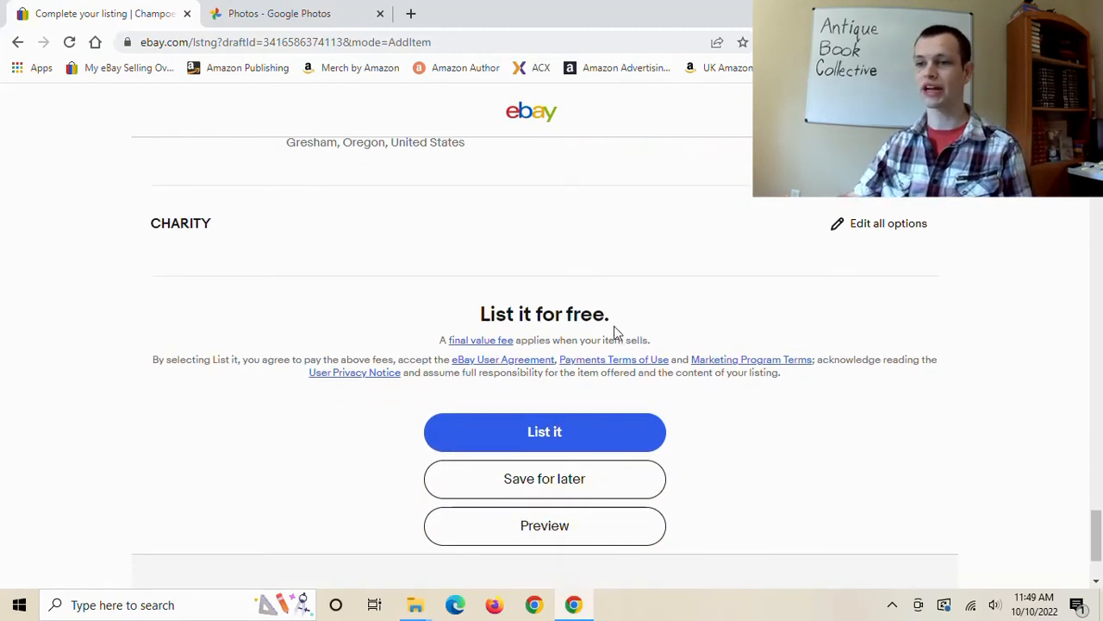
pyautogui.click(574, 431)
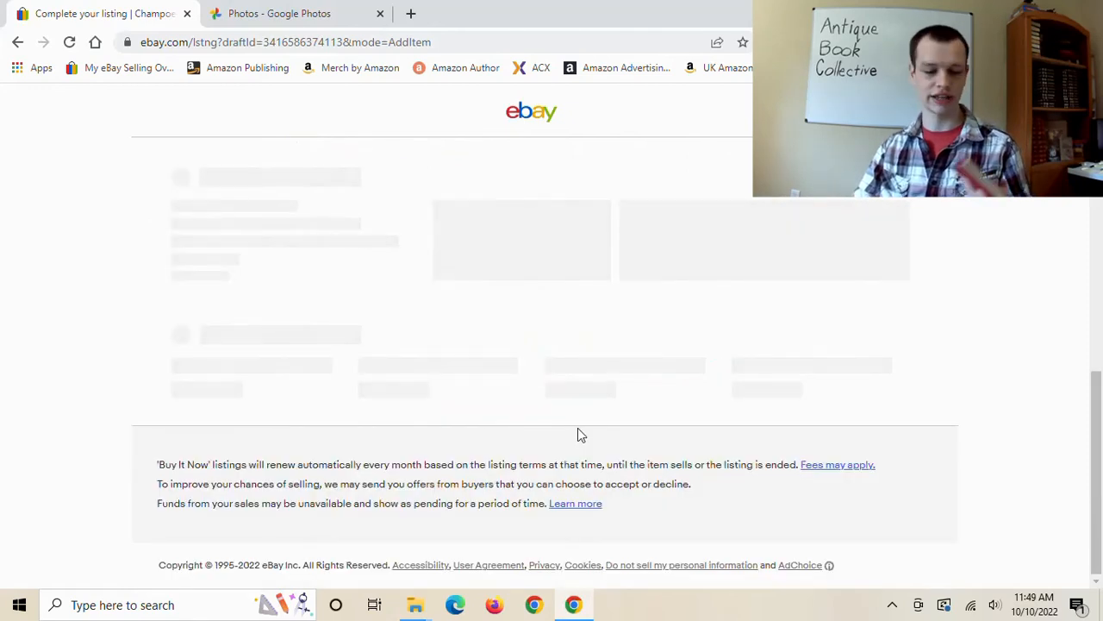